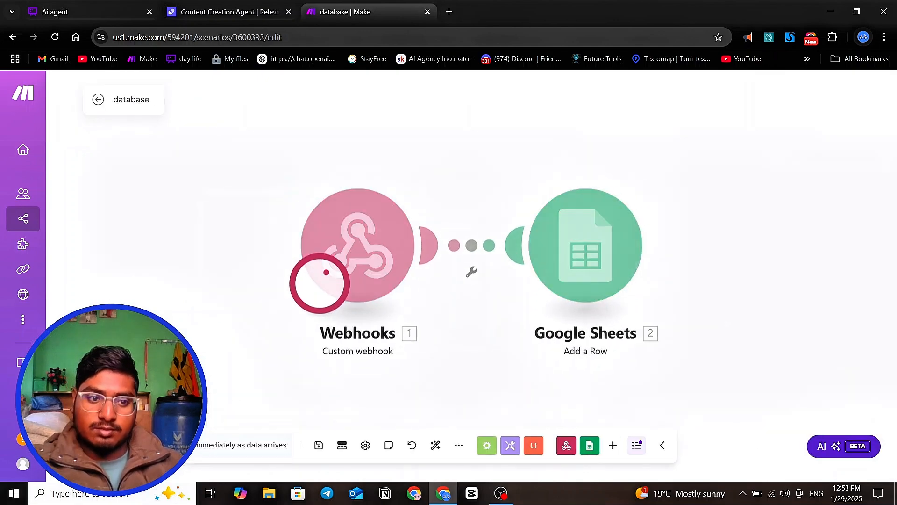
- Switch to Relevance AI and submit a new Content Creation Agent task reading "make a content on the bitcoin"
{"action": "left_click", "coordinate": [243, 17]}
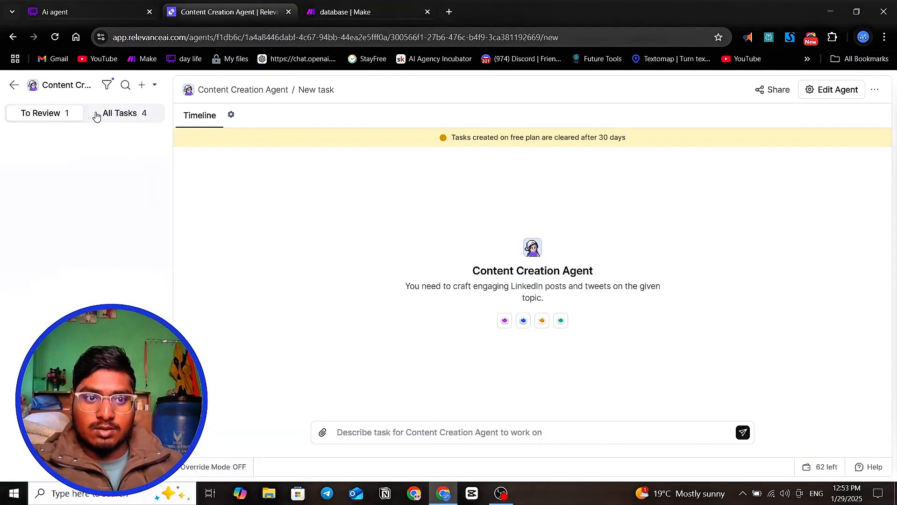
{"action": "left_click", "coordinate": [142, 85]}
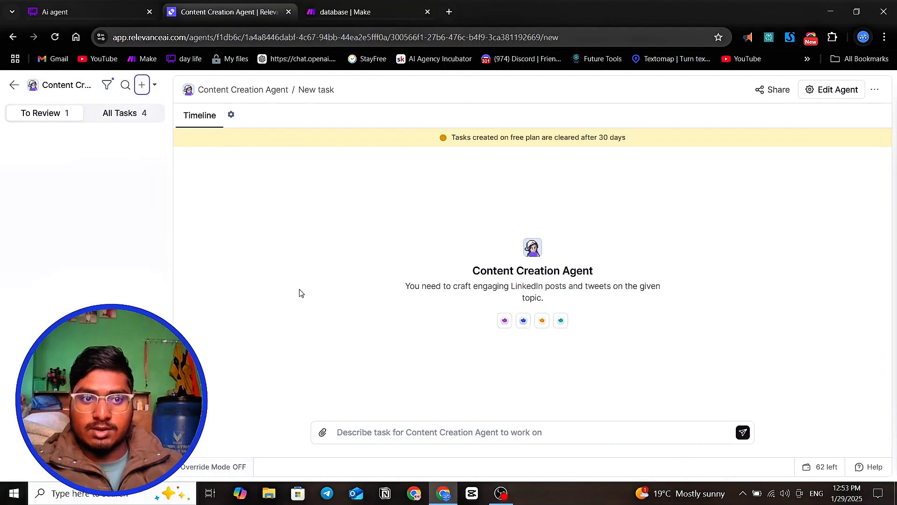
{"action": "left_click", "coordinate": [420, 435]}
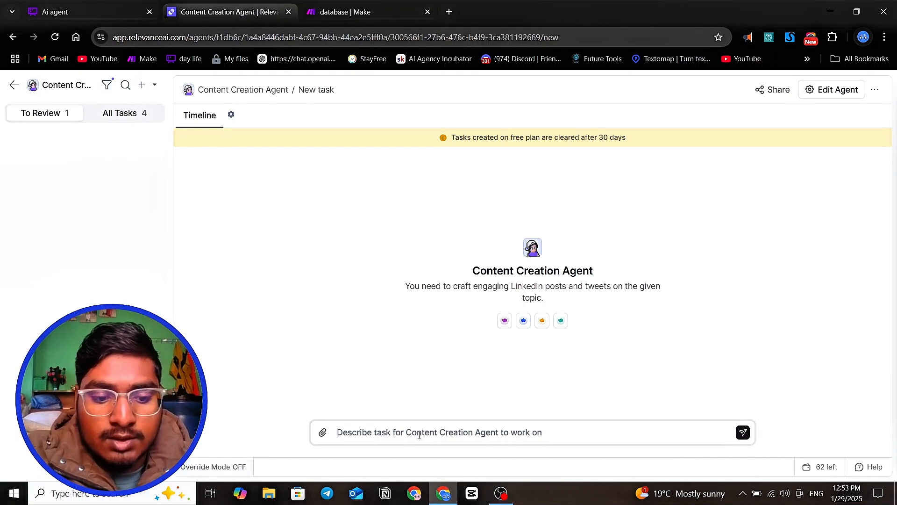
{"action": "type", "text": "gre"}
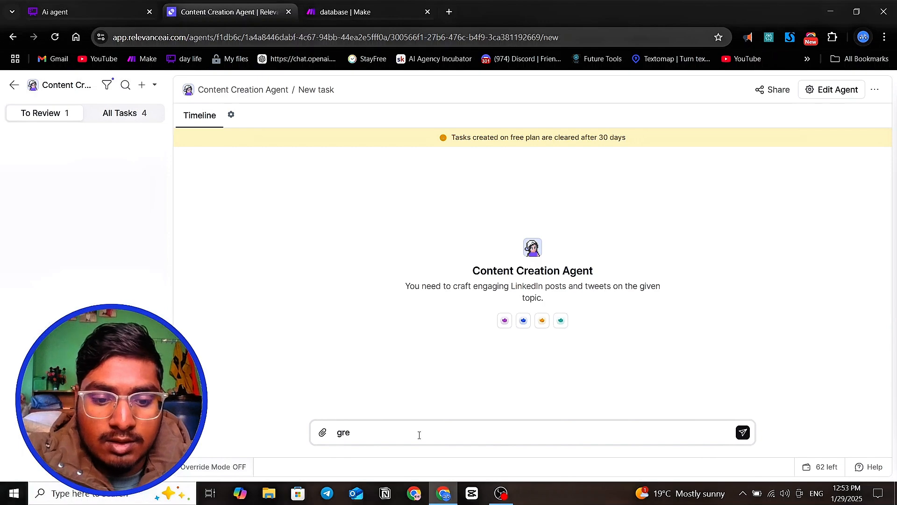
{"action": "type", "text": "en"}
{"action": "key", "text": "BackSpace"}
{"action": "key", "text": "BackSpace"}
{"action": "key", "text": "BackSpace"}
{"action": "key", "text": "BackSpace"}
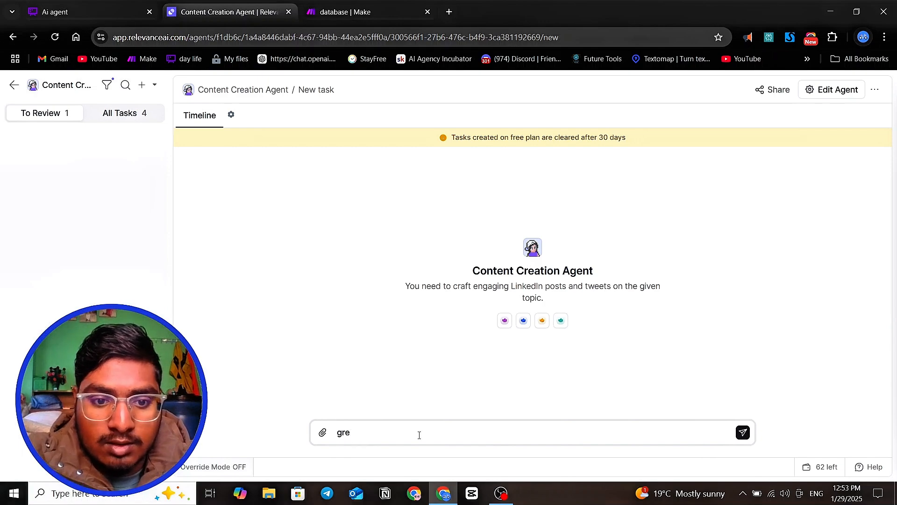
{"action": "key", "text": "BackSpace"}
{"action": "type", "text": "make "}
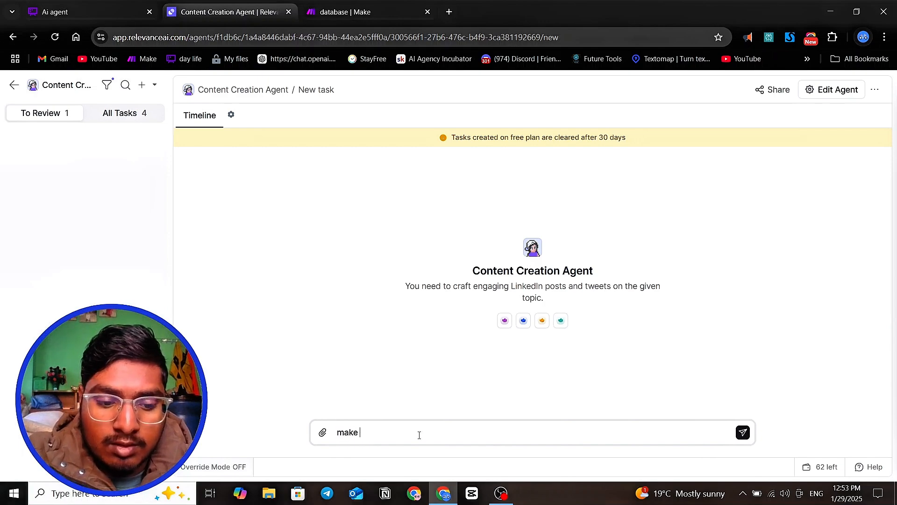
{"action": "type", "text": "a content "}
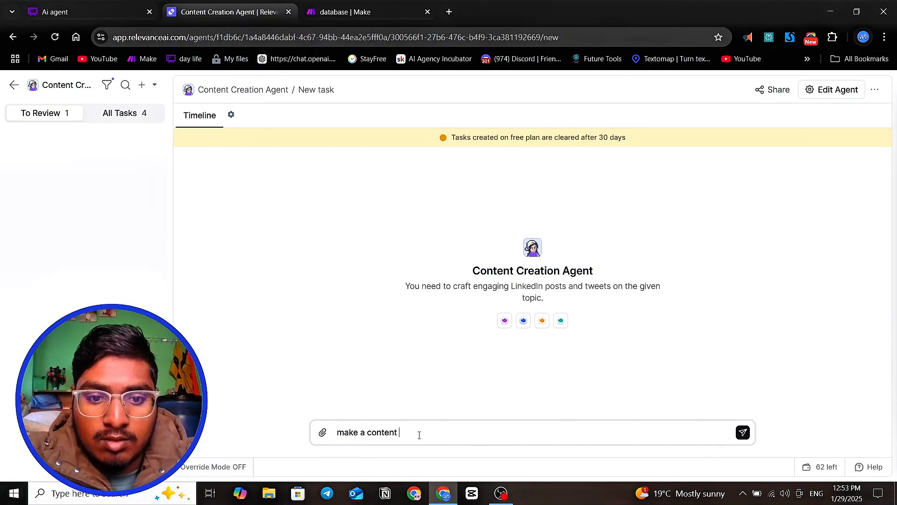
{"action": "type", "text": "on the"}
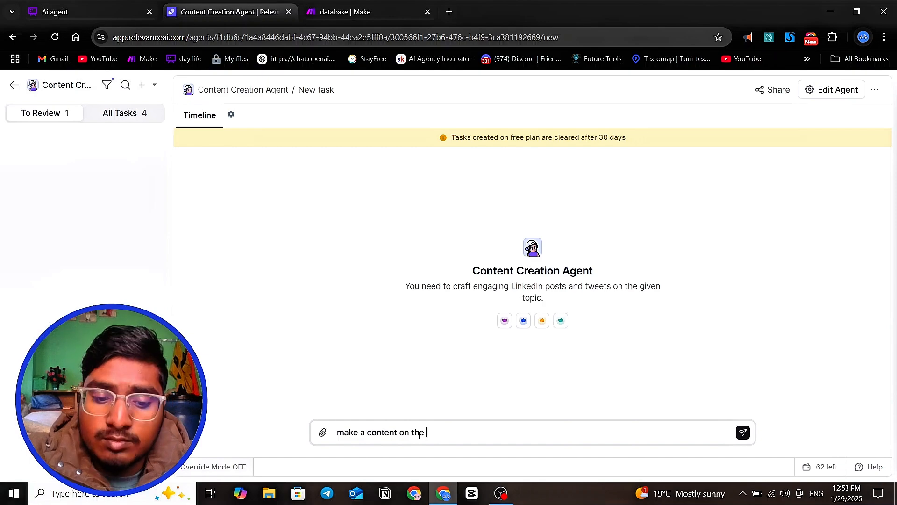
{"action": "type", "text": " bit"}
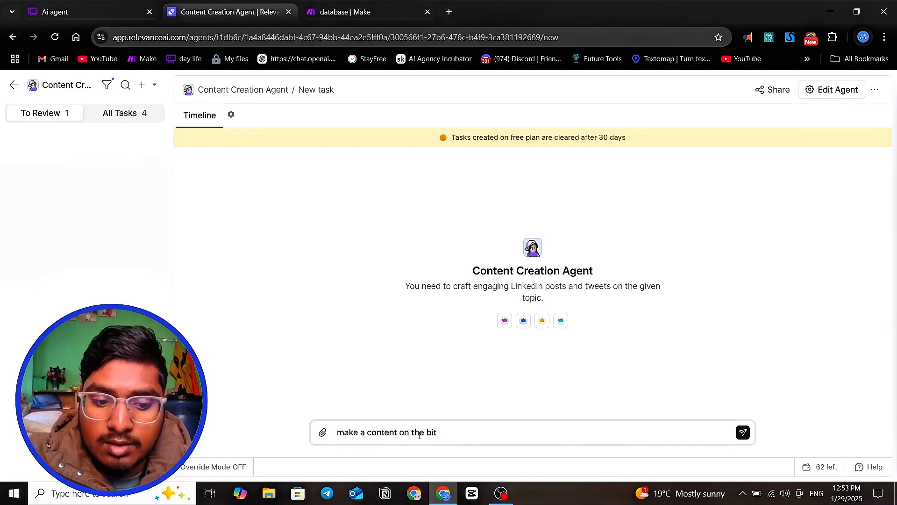
{"action": "type", "text": "coin"}
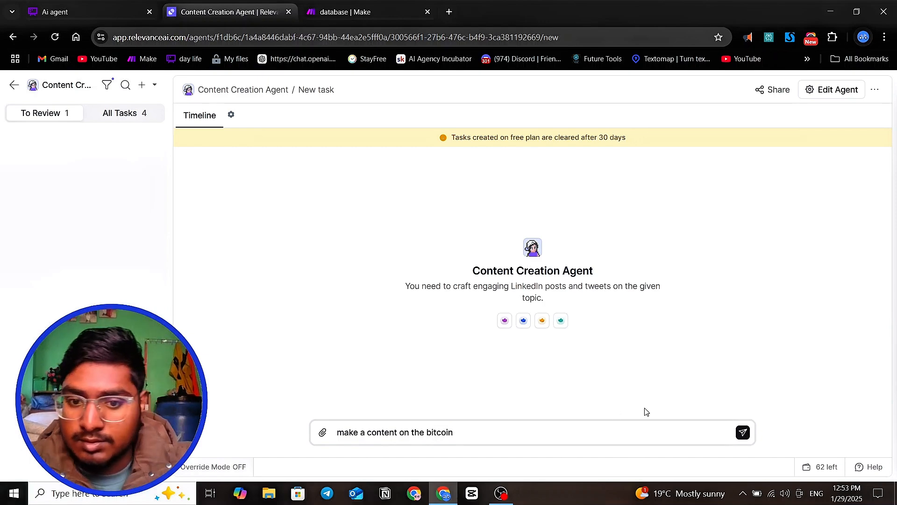
{"action": "left_click", "coordinate": [743, 432]}
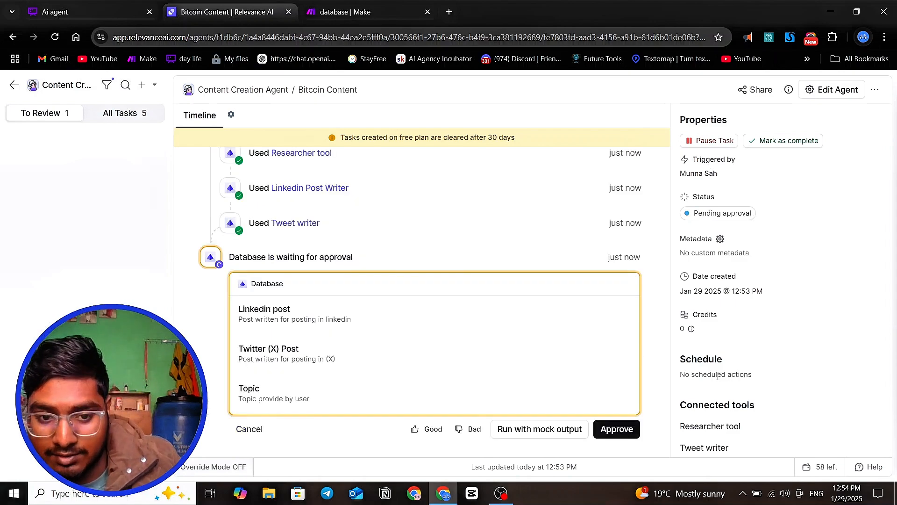
- Review the drafted LinkedIn post, Twitter (X) post and topic in the Database tool request, and approve it
{"action": "scroll", "coordinate": [380, 290], "scroll_direction": "up", "scroll_amount": 10}
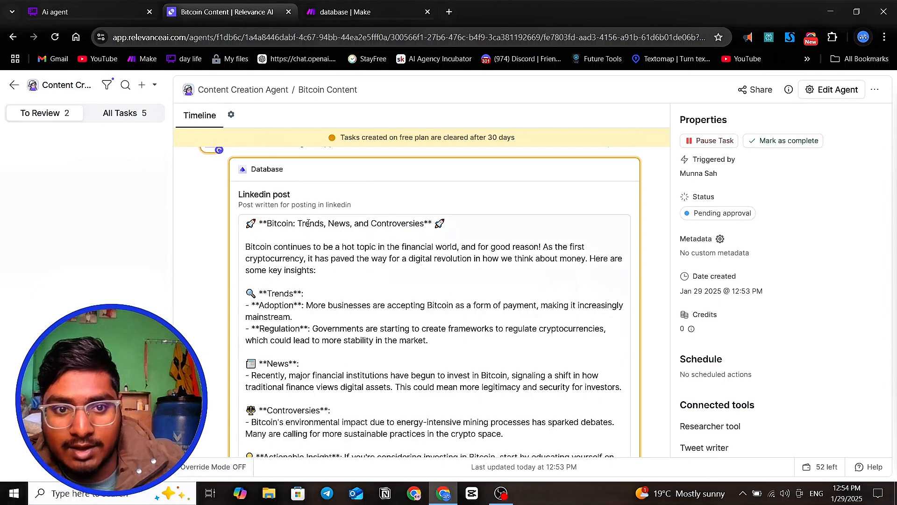
{"action": "scroll", "coordinate": [310, 218], "scroll_direction": "down", "scroll_amount": 1}
{"action": "scroll", "coordinate": [258, 244], "scroll_direction": "down", "scroll_amount": 4}
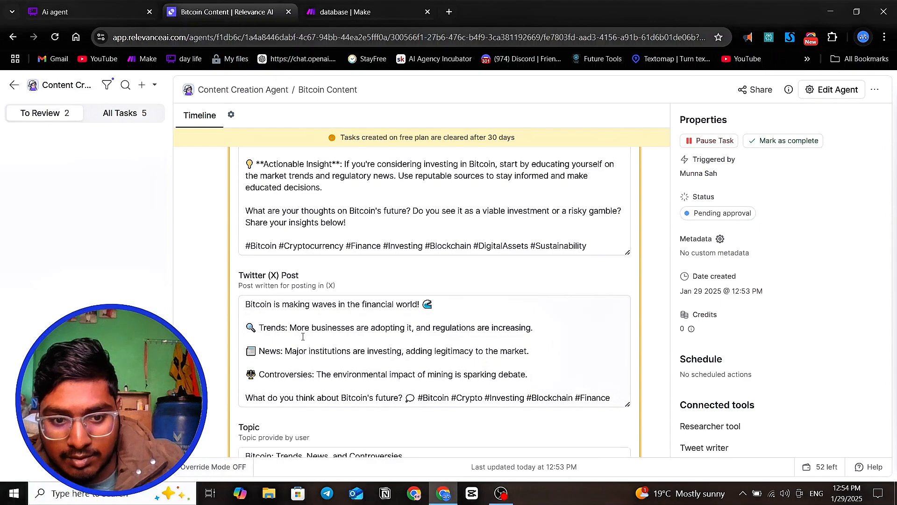
{"action": "scroll", "coordinate": [308, 339], "scroll_direction": "down", "scroll_amount": 1}
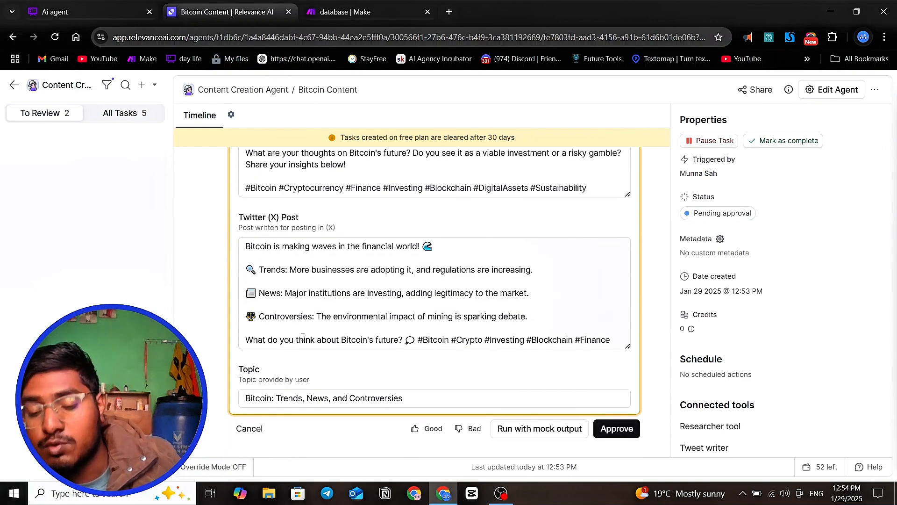
{"action": "left_click", "coordinate": [344, 12]}
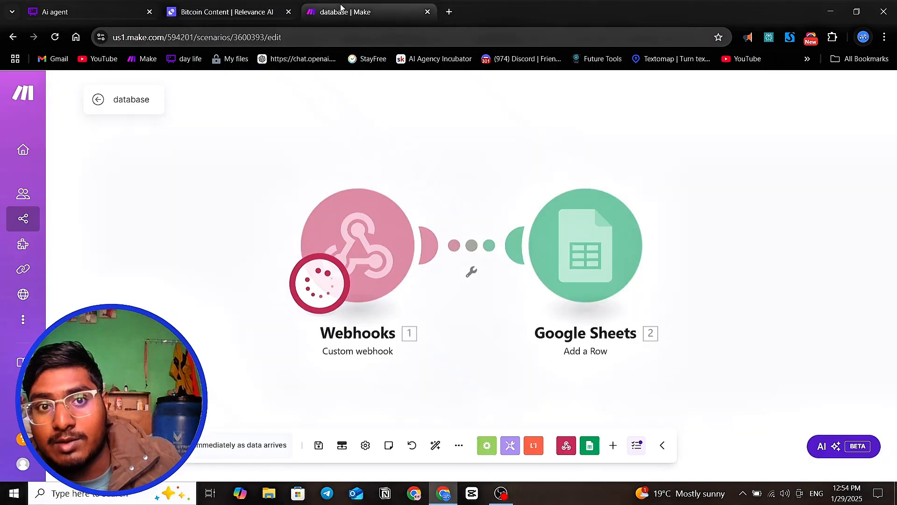
{"action": "left_click", "coordinate": [236, 14]}
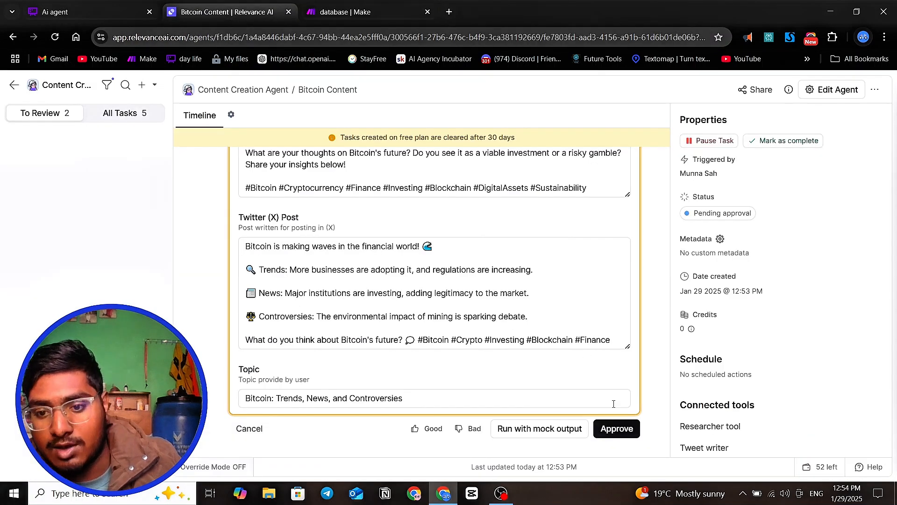
{"action": "left_click", "coordinate": [626, 435]}
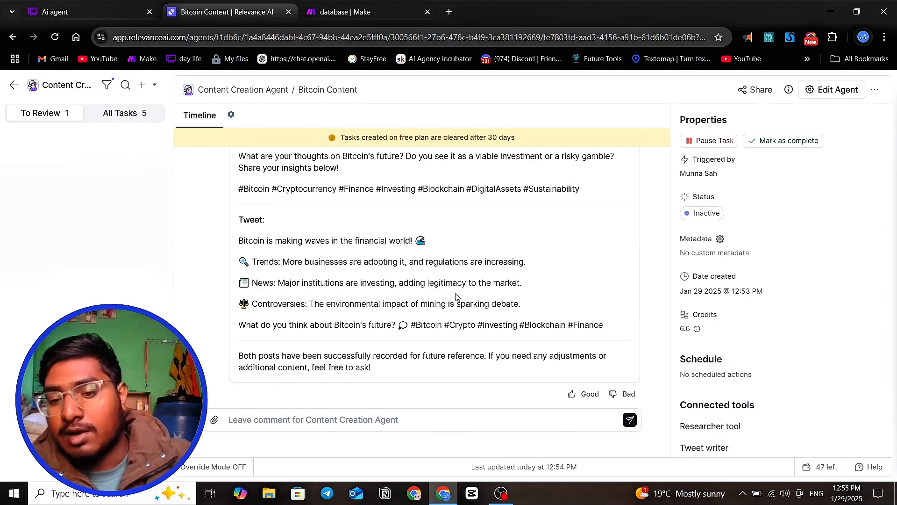
- Switch to the Make database scenario and inspect the run data of the Webhooks and Google Sheets modules
{"action": "left_click", "coordinate": [318, 12]}
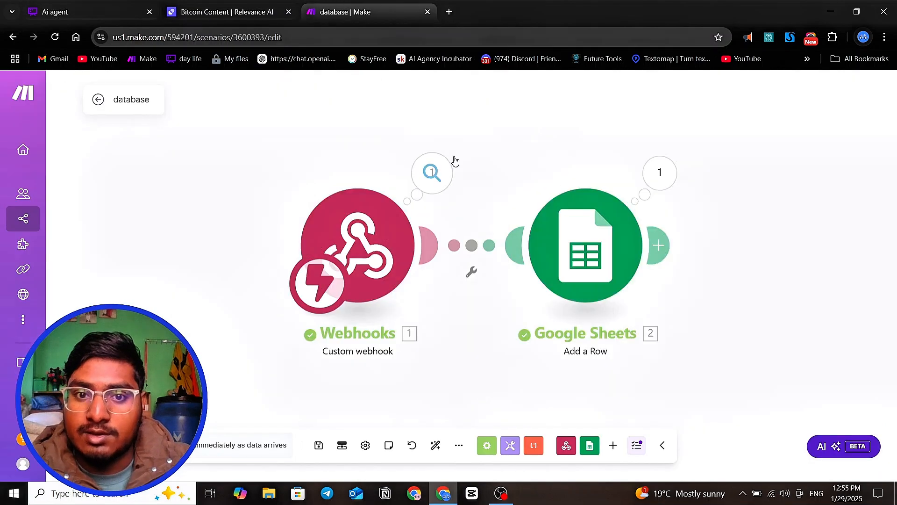
{"action": "left_click", "coordinate": [432, 172]}
{"action": "left_click", "coordinate": [505, 207]}
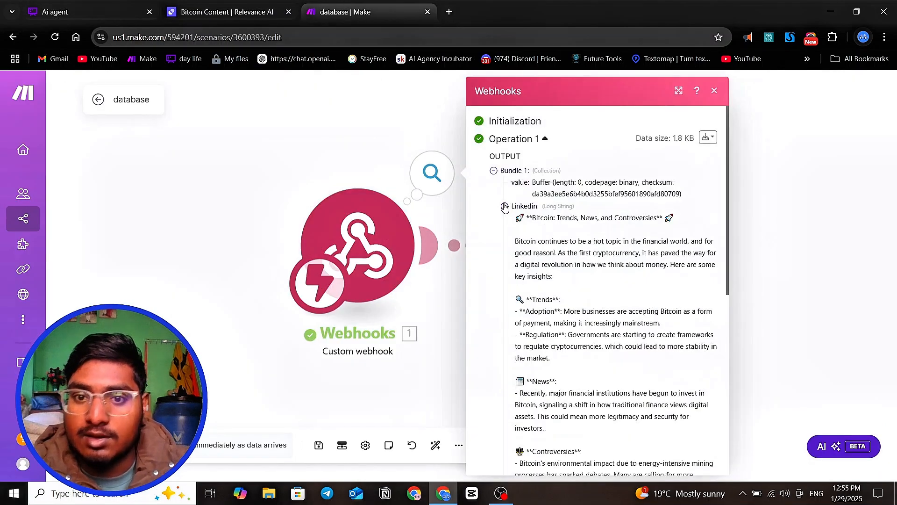
{"action": "scroll", "coordinate": [529, 248], "scroll_direction": "down", "scroll_amount": 8}
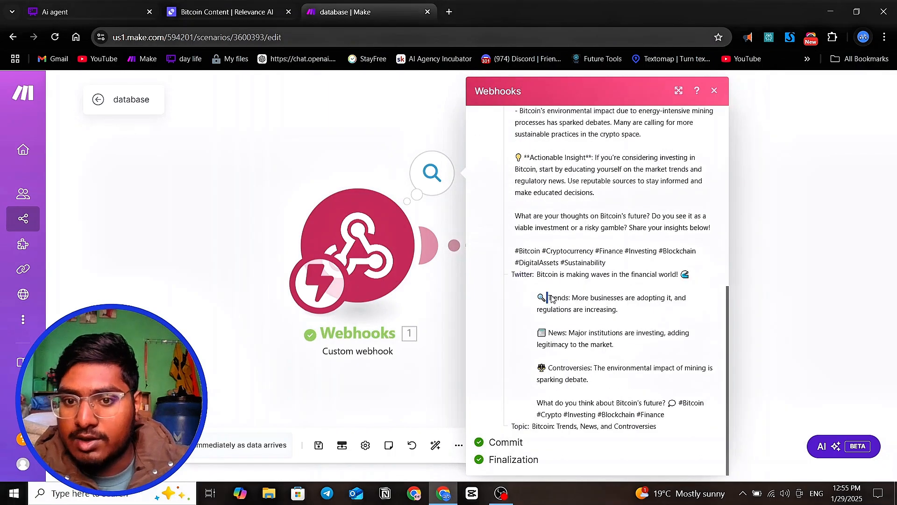
{"action": "left_click_drag", "start_coordinate": [548, 297], "coordinate": [568, 321]}
{"action": "left_click", "coordinate": [449, 346]}
{"action": "left_click", "coordinate": [663, 175]}
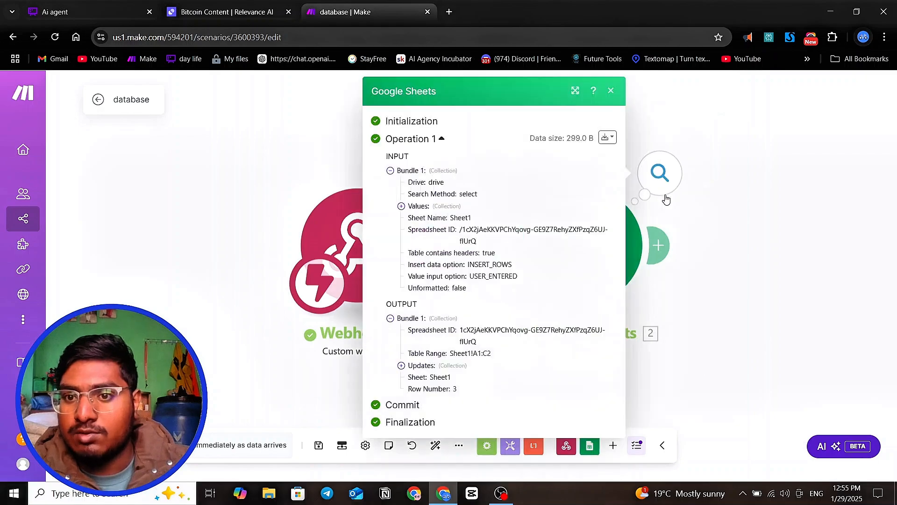
{"action": "left_click", "coordinate": [283, 147]}
- Review the Bitcoin Content task from its start in Relevance AI, and switch to the Ai agent board in Whimsical
{"action": "left_click", "coordinate": [226, 12]}
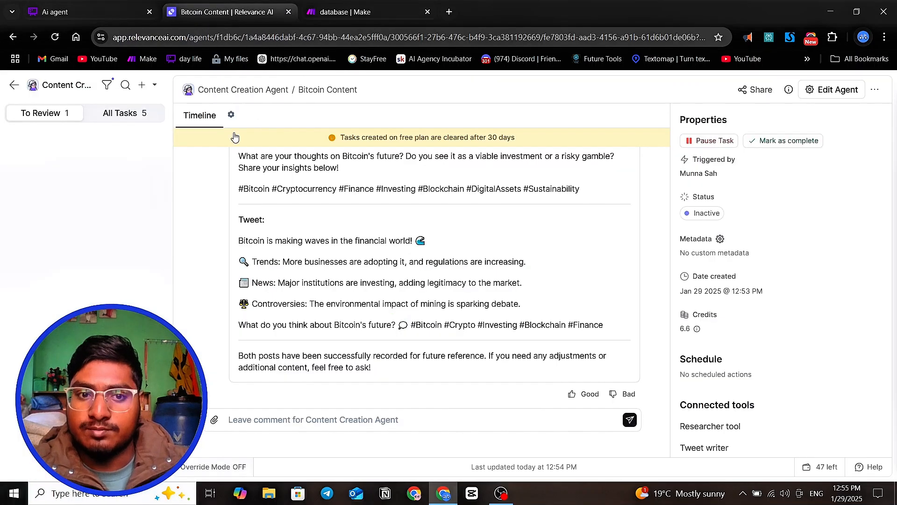
{"action": "scroll", "coordinate": [303, 201], "scroll_direction": "up", "scroll_amount": 12}
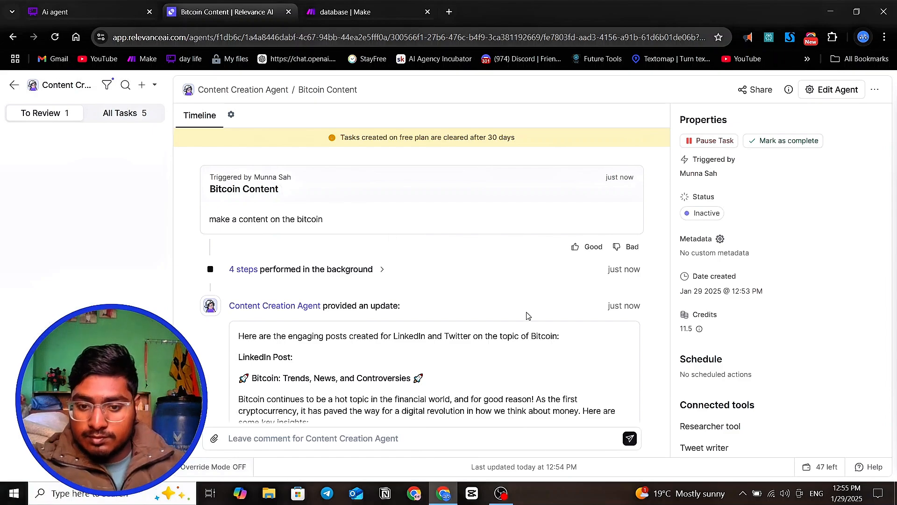
{"action": "left_click", "coordinate": [502, 493]}
{"action": "left_click", "coordinate": [501, 493]}
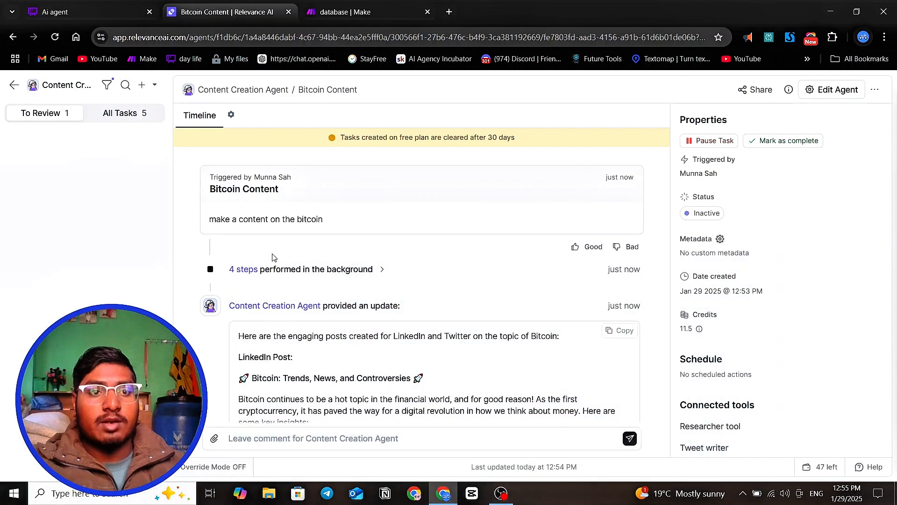
{"action": "left_click", "coordinate": [74, 11]}
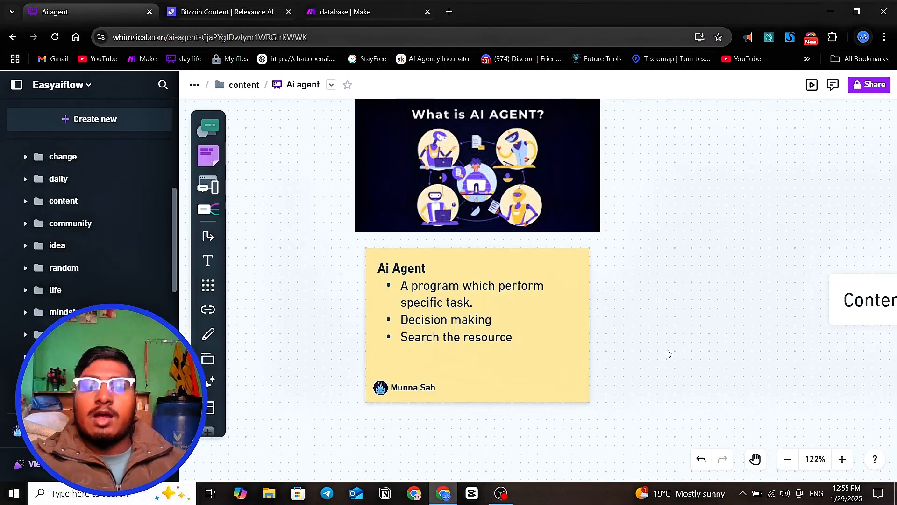
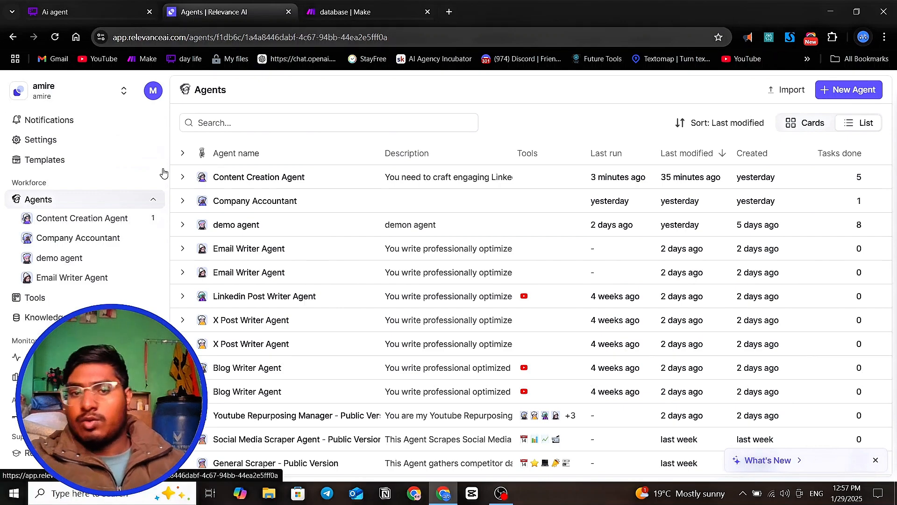
- Search Google for "relevance ai" in a new browser tab and look through the results for its website
{"action": "left_click", "coordinate": [449, 12]}
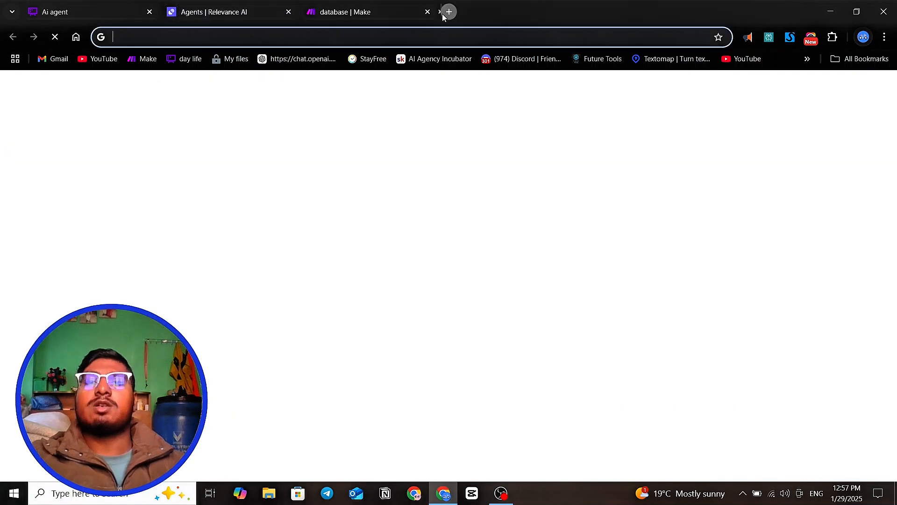
{"action": "left_click", "coordinate": [385, 228]}
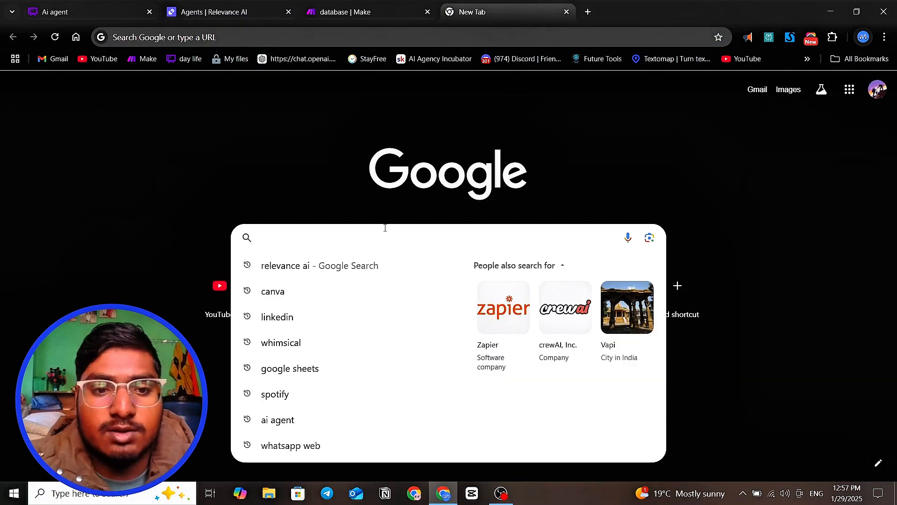
{"action": "left_click", "coordinate": [354, 267]}
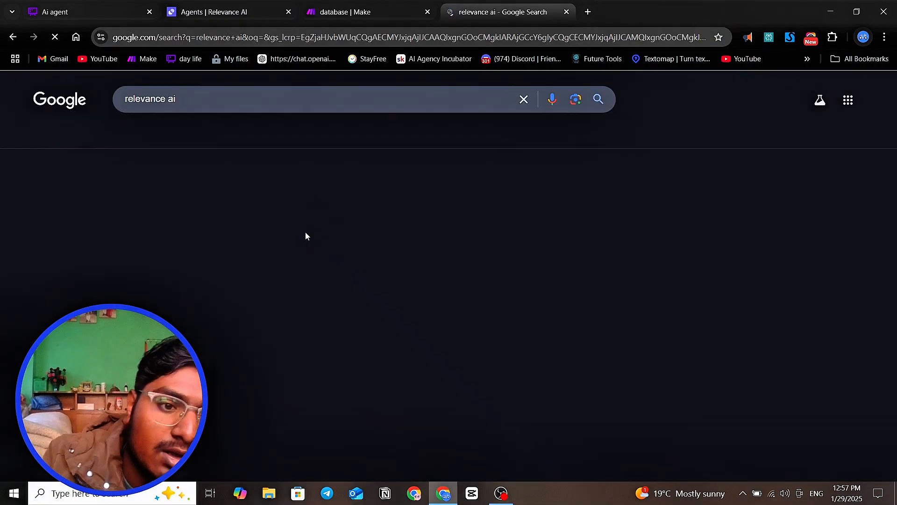
{"action": "scroll", "coordinate": [205, 215], "scroll_direction": "down", "scroll_amount": 5}
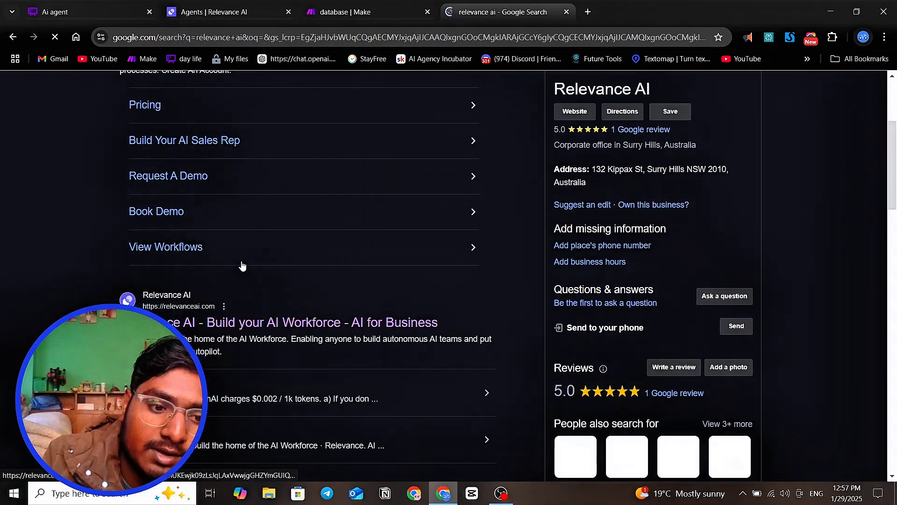
- Switch back to Relevance AI, look through the Agents and Tools lists, and return to the Agents list
{"action": "left_click", "coordinate": [264, 14]}
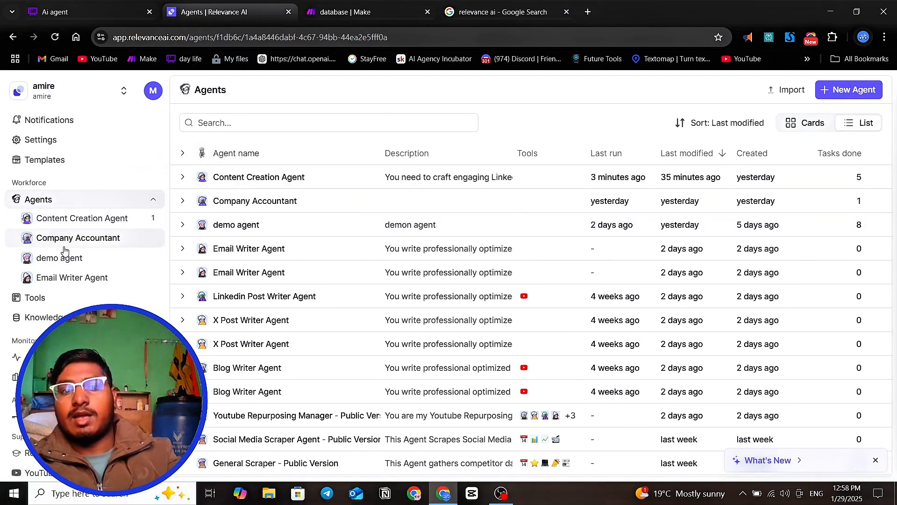
{"action": "scroll", "coordinate": [394, 195], "scroll_direction": "down", "scroll_amount": 2}
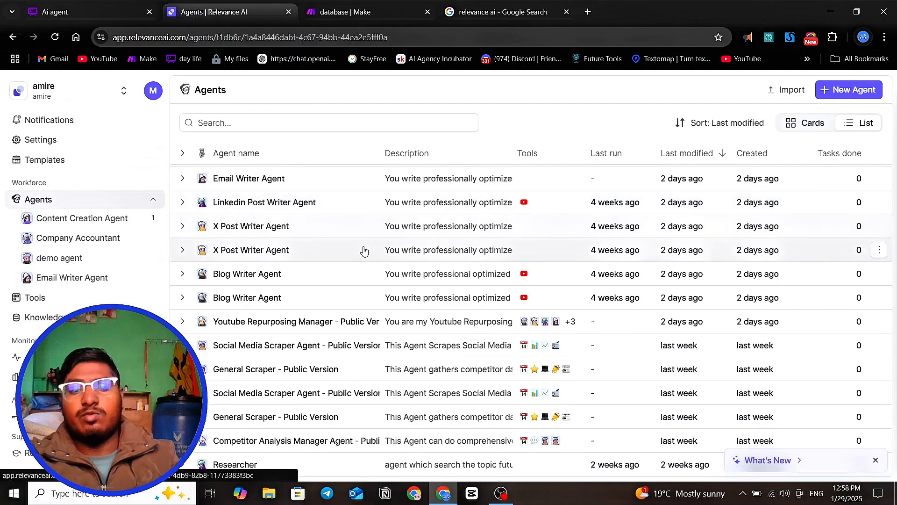
{"action": "scroll", "coordinate": [365, 250], "scroll_direction": "up", "scroll_amount": 2}
{"action": "scroll", "coordinate": [280, 248], "scroll_direction": "down", "scroll_amount": 2}
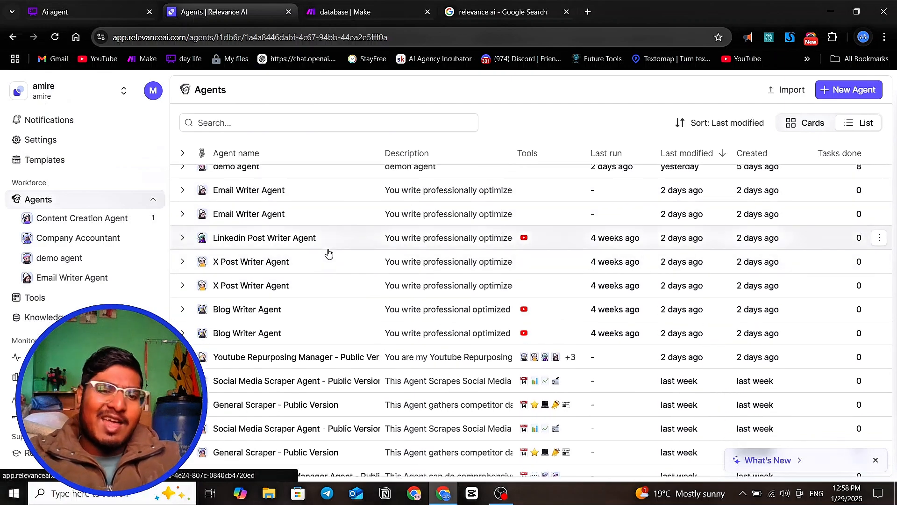
{"action": "left_click", "coordinate": [61, 299]}
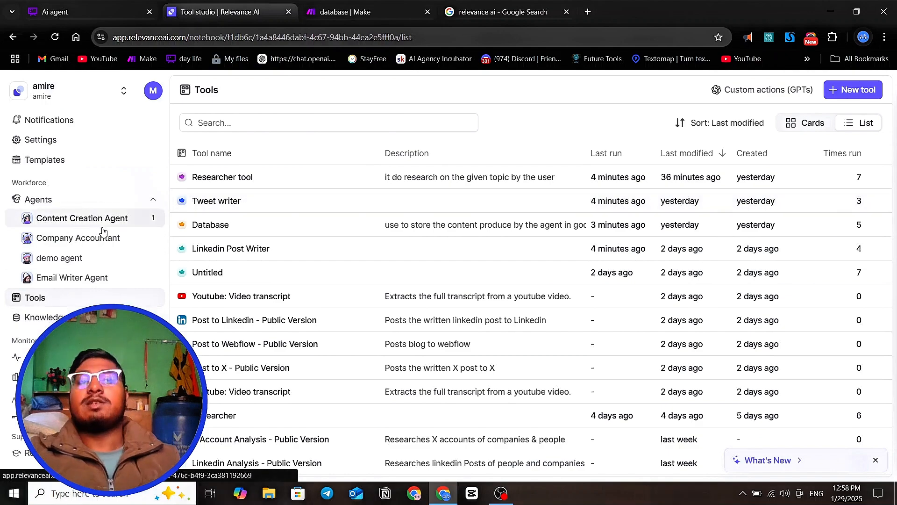
{"action": "left_click", "coordinate": [83, 199]}
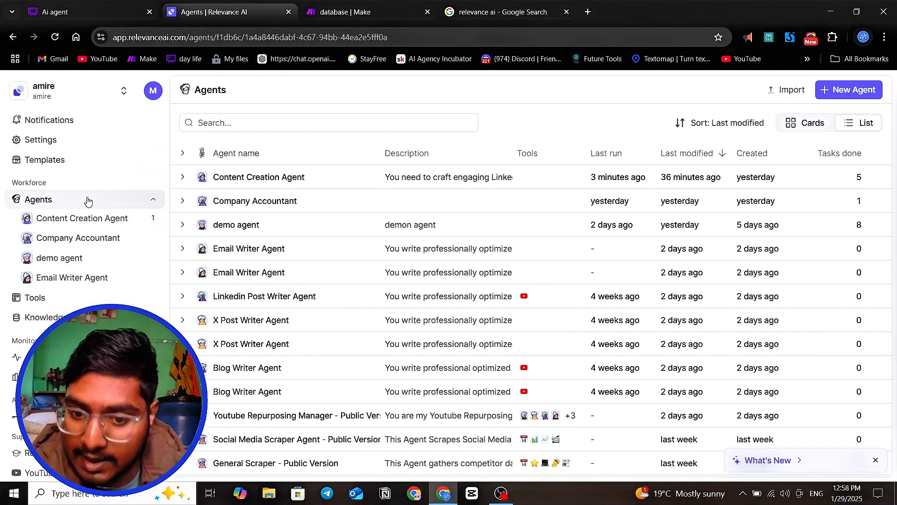
- Switch to the Ai agent board in Whimsical and the database scenario in Make, and return to the Relevance AI Agents list
{"action": "left_click", "coordinate": [106, 14]}
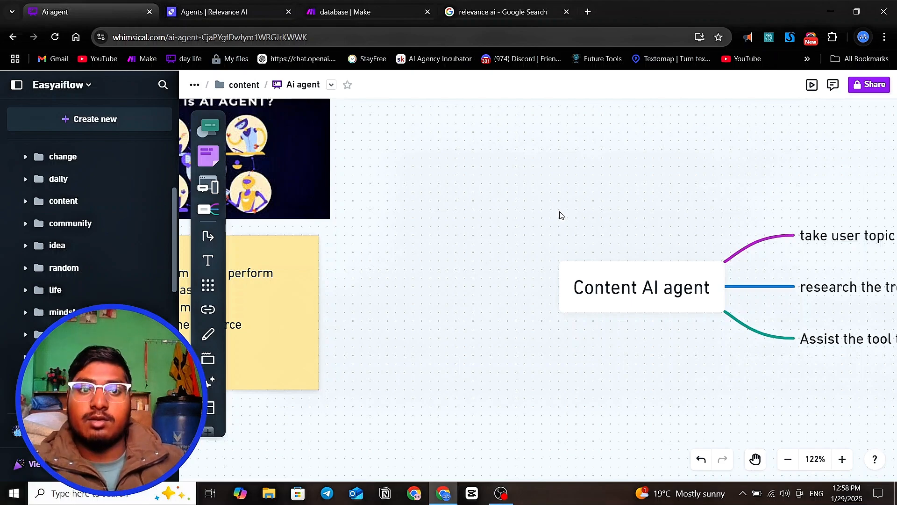
{"action": "left_click", "coordinate": [227, 12]}
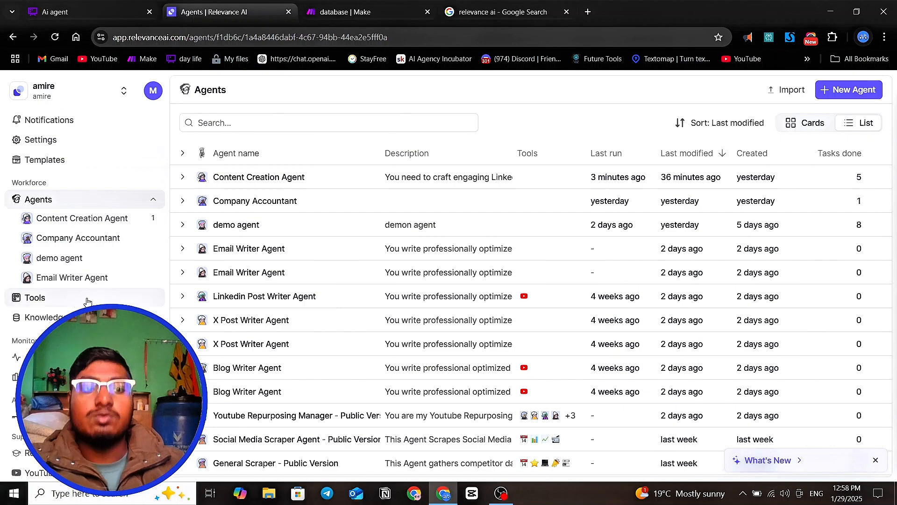
{"action": "left_click", "coordinate": [357, 11]}
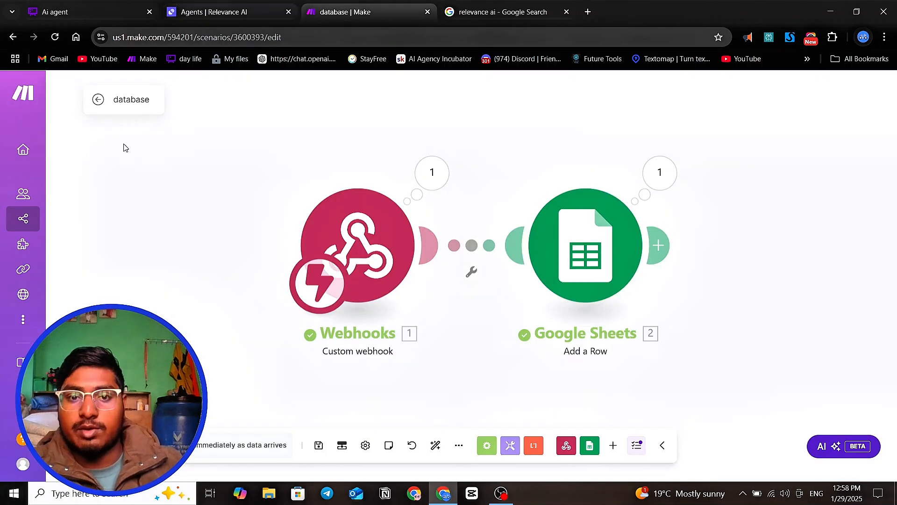
{"action": "left_click", "coordinate": [183, 10]}
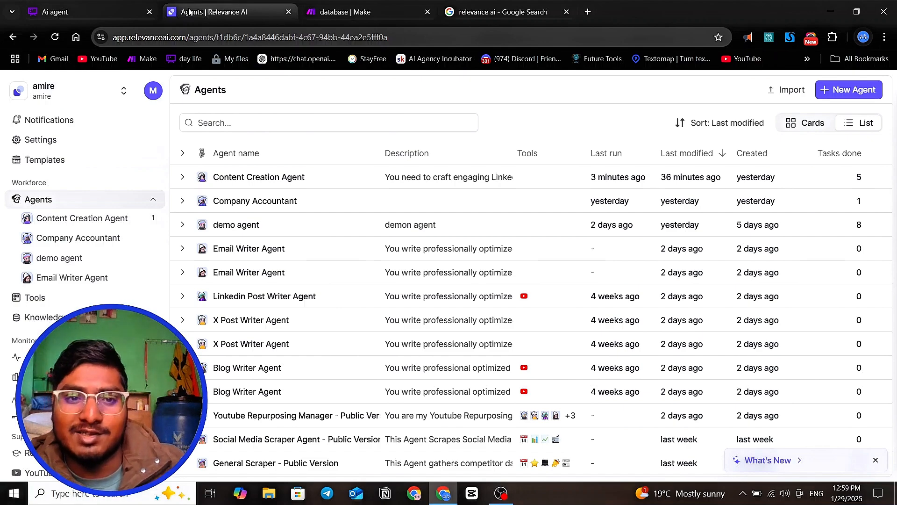
- Open the Bitcoin Content task from all tasks of the Content Creation Agent and read through the generated LinkedIn post and tweet
{"action": "left_click", "coordinate": [282, 180]}
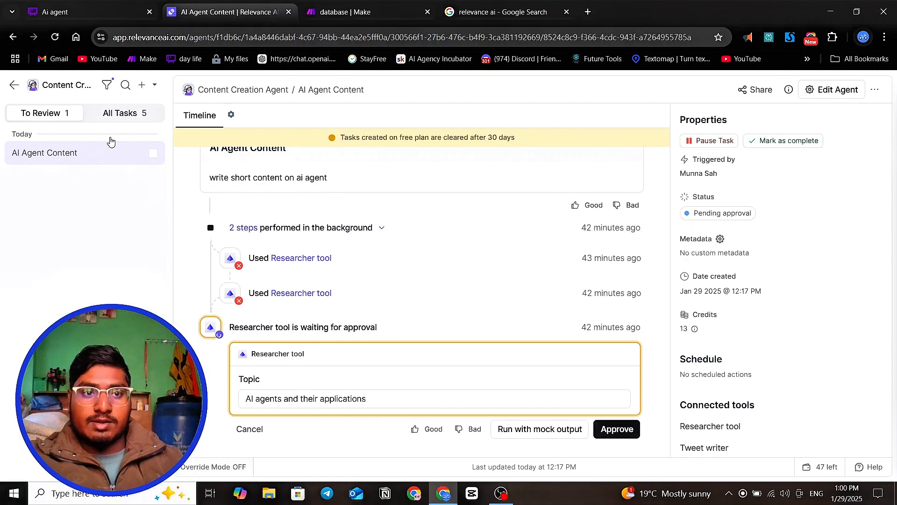
{"action": "left_click", "coordinate": [117, 112]}
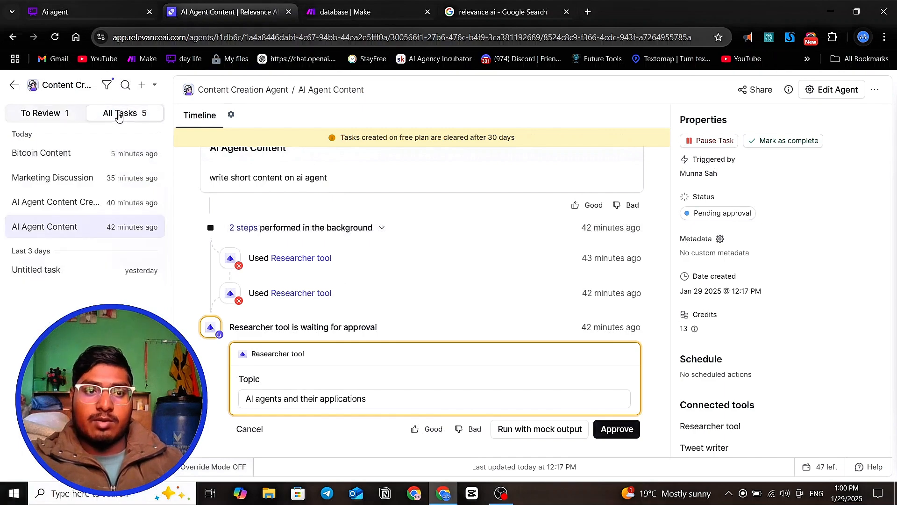
{"action": "left_click", "coordinate": [112, 159]}
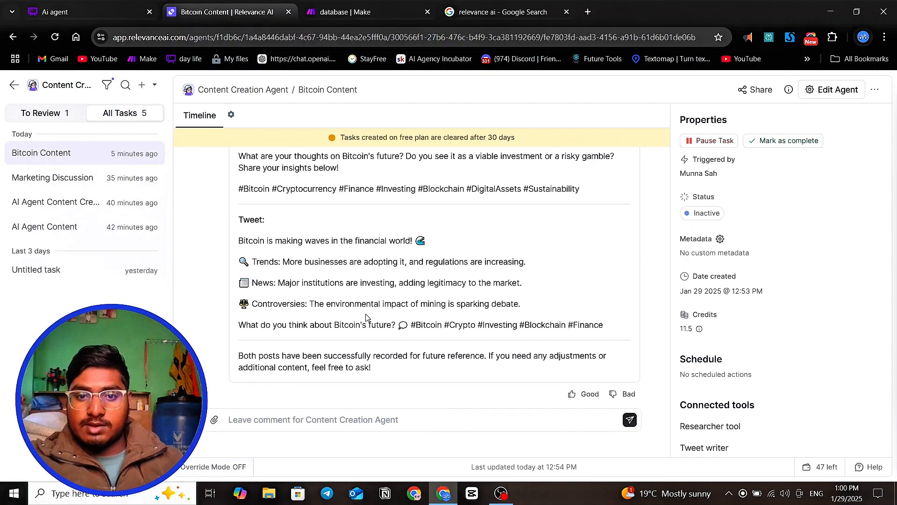
{"action": "scroll", "coordinate": [367, 317], "scroll_direction": "up", "scroll_amount": 12}
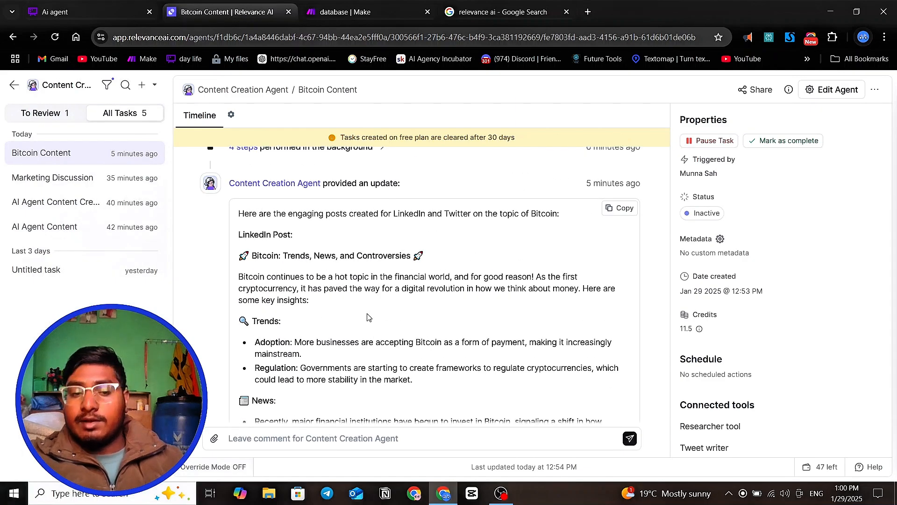
{"action": "scroll", "coordinate": [368, 317], "scroll_direction": "down", "scroll_amount": 9}
{"action": "scroll", "coordinate": [378, 326], "scroll_direction": "up", "scroll_amount": 5}
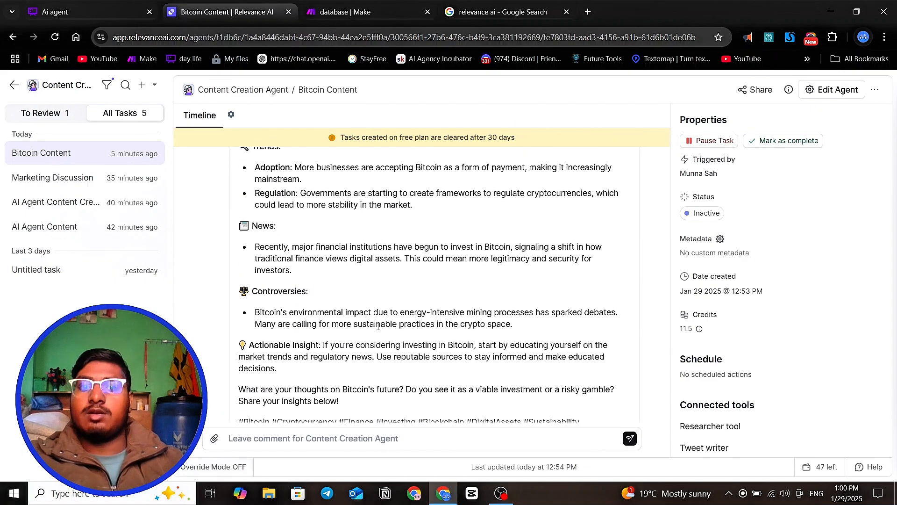
- Expand the steps performed in the background of the Bitcoin Content task and review the tools used and the agent's update
{"action": "scroll", "coordinate": [378, 326], "scroll_direction": "up", "scroll_amount": 6}
{"action": "left_click", "coordinate": [387, 270]}
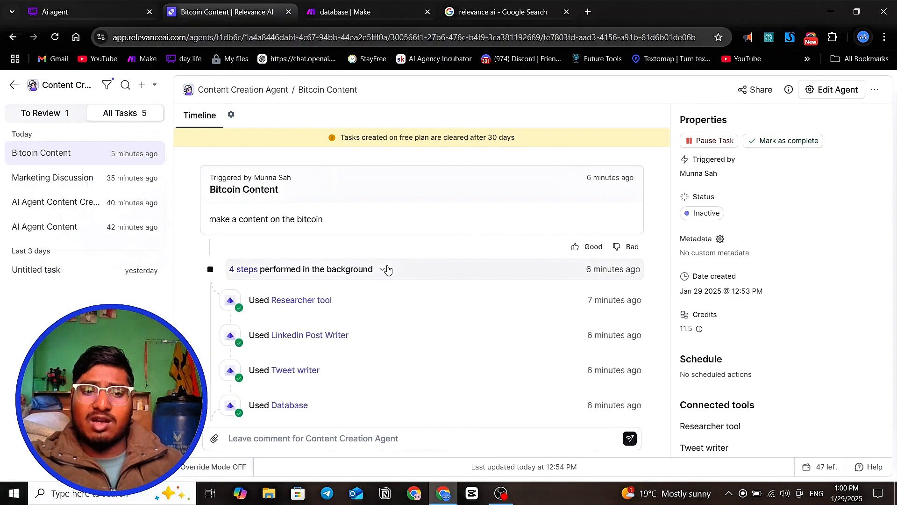
{"action": "scroll", "coordinate": [387, 269], "scroll_direction": "down", "scroll_amount": 1}
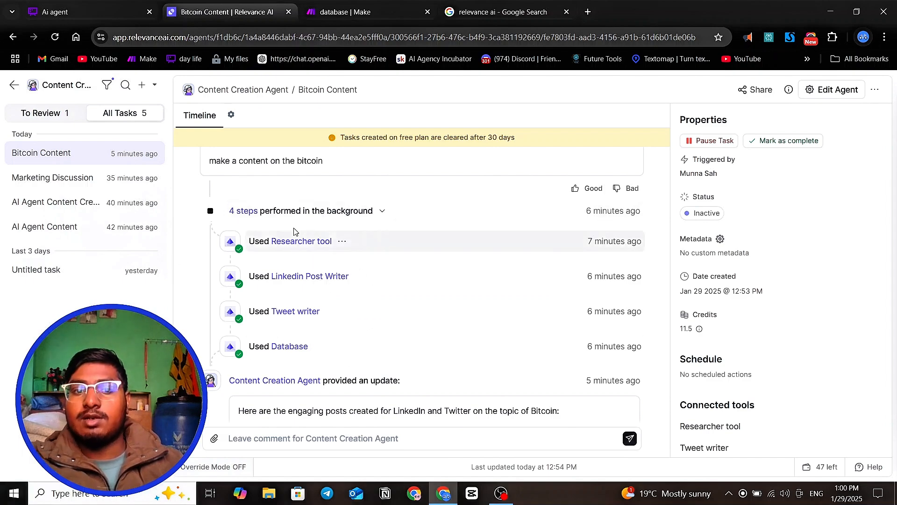
{"action": "scroll", "coordinate": [281, 215], "scroll_direction": "up", "scroll_amount": 1}
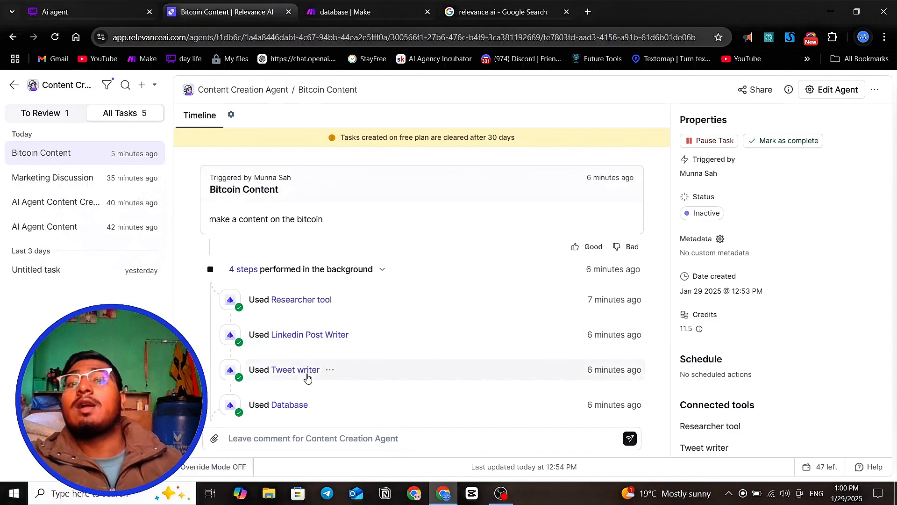
{"action": "scroll", "coordinate": [308, 374], "scroll_direction": "down", "scroll_amount": 3}
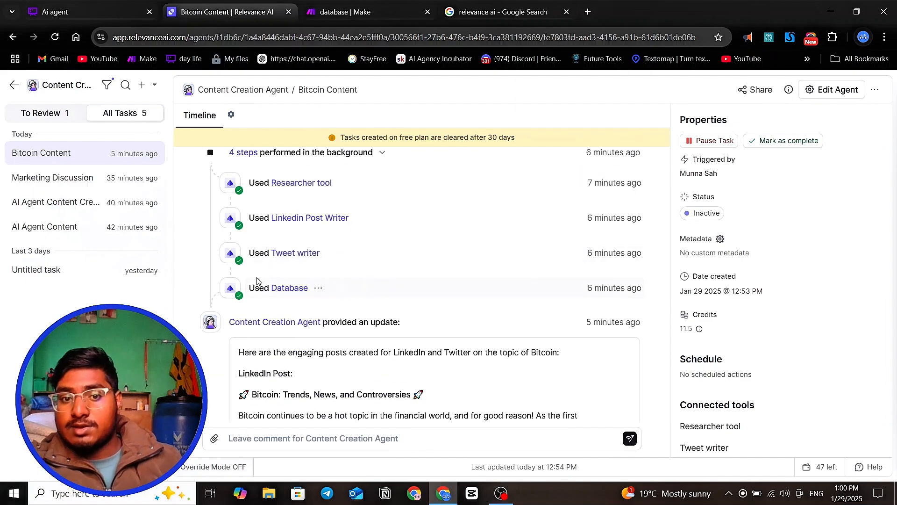
{"action": "scroll", "coordinate": [463, 326], "scroll_direction": "down", "scroll_amount": 10}
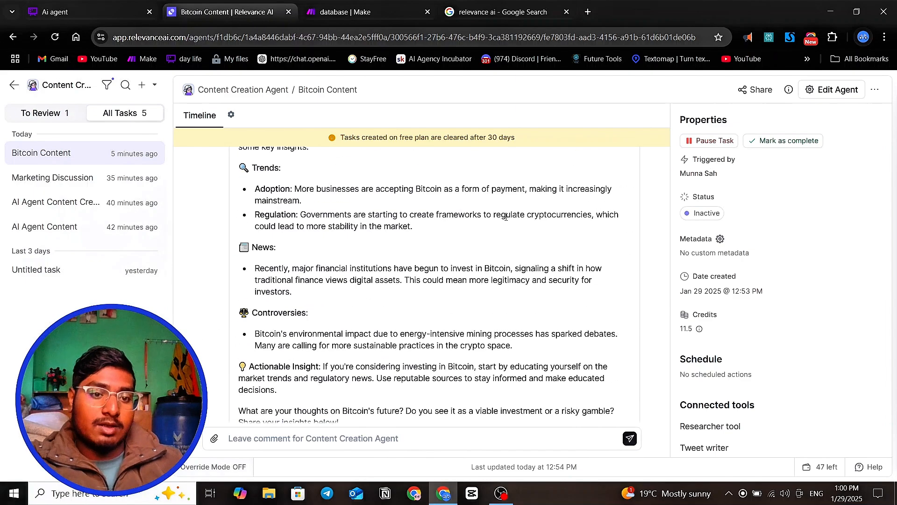
{"action": "scroll", "coordinate": [463, 326], "scroll_direction": "up", "scroll_amount": 7}
{"action": "scroll", "coordinate": [463, 326], "scroll_direction": "down", "scroll_amount": 2}
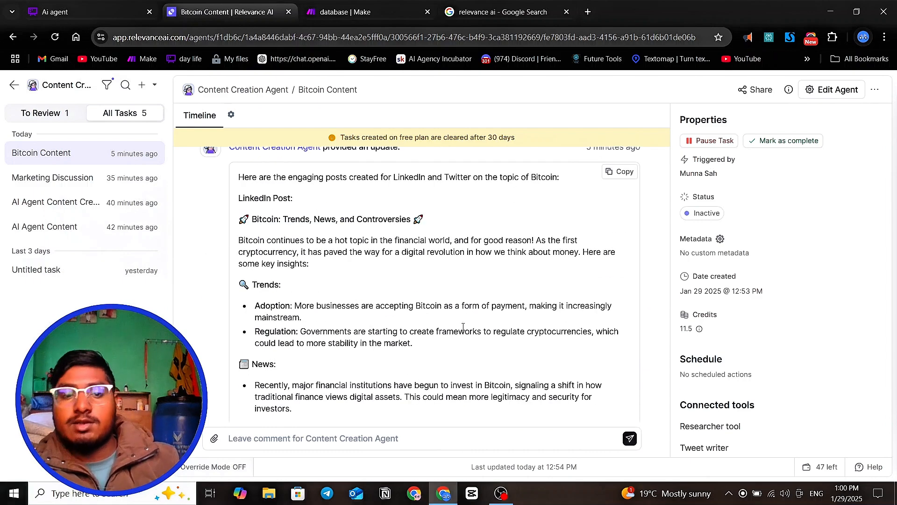
{"action": "scroll", "coordinate": [463, 327], "scroll_direction": "up", "scroll_amount": 5}
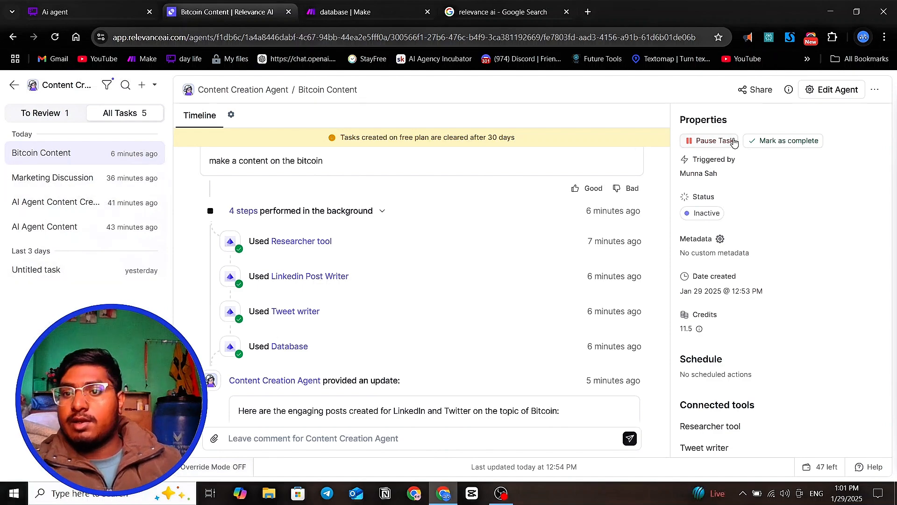
- Open the Content Creation Agent for editing and review its profile name, description and the available integration triggers
{"action": "left_click", "coordinate": [821, 96]}
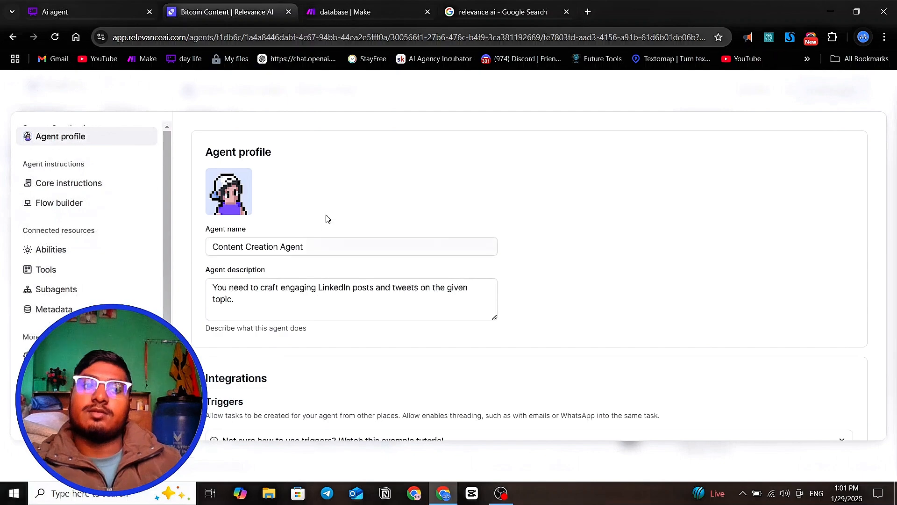
{"action": "scroll", "coordinate": [301, 215], "scroll_direction": "down", "scroll_amount": 3}
{"action": "scroll", "coordinate": [301, 215], "scroll_direction": "up", "scroll_amount": 3}
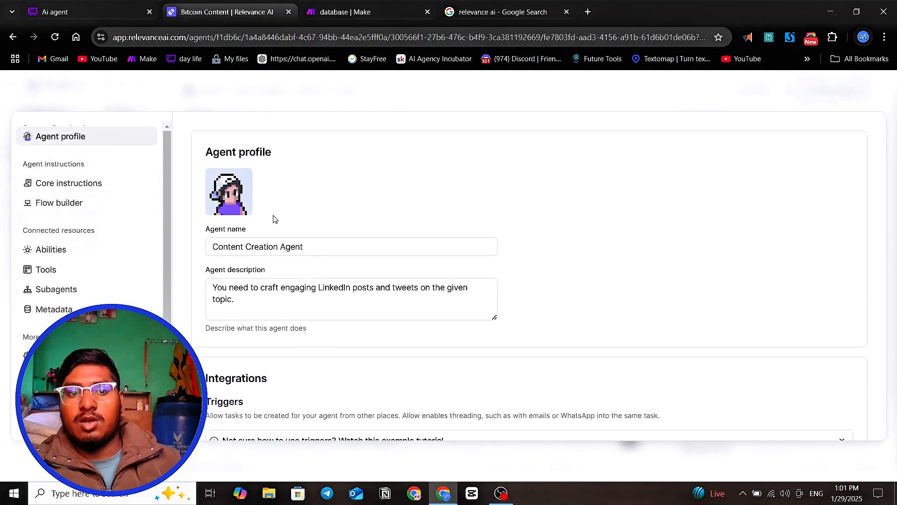
{"action": "left_click", "coordinate": [331, 245]}
{"action": "left_click", "coordinate": [276, 299]}
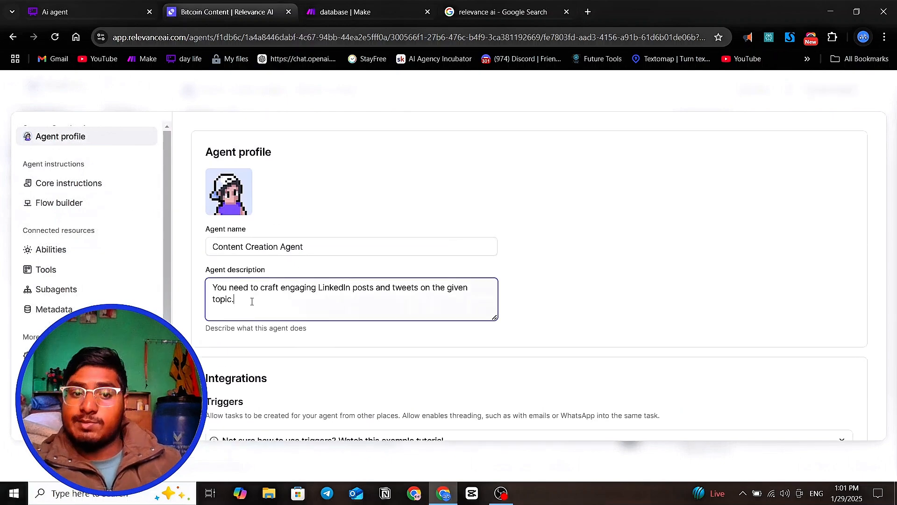
{"action": "scroll", "coordinate": [316, 283], "scroll_direction": "down", "scroll_amount": 3}
{"action": "scroll", "coordinate": [317, 283], "scroll_direction": "down", "scroll_amount": 2}
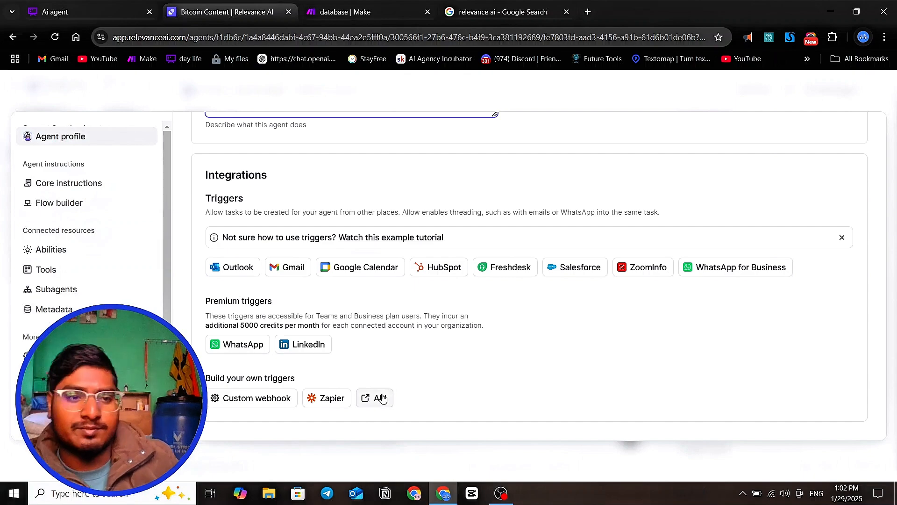
- Examine the agent's core instructions, from the role, task and SOP through the tool descriptions to the example workflow
{"action": "left_click", "coordinate": [77, 184]}
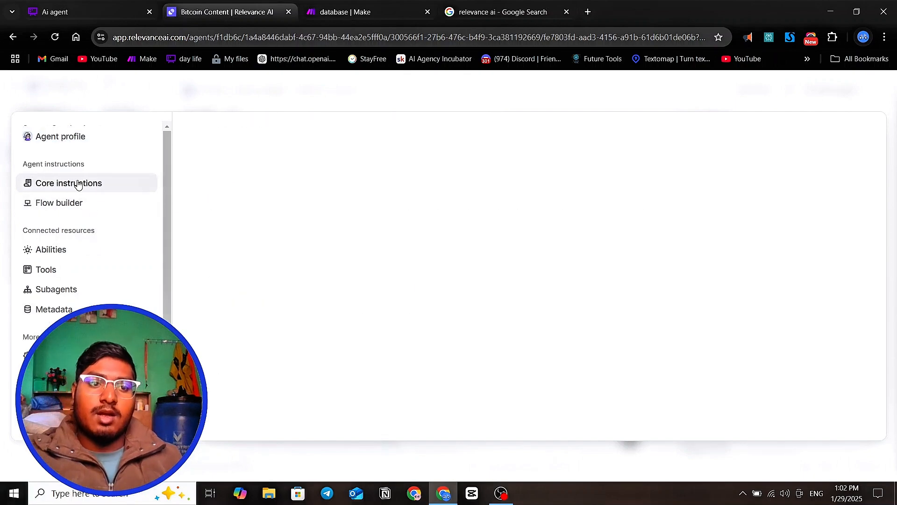
{"action": "scroll", "coordinate": [525, 243], "scroll_direction": "down", "scroll_amount": 3}
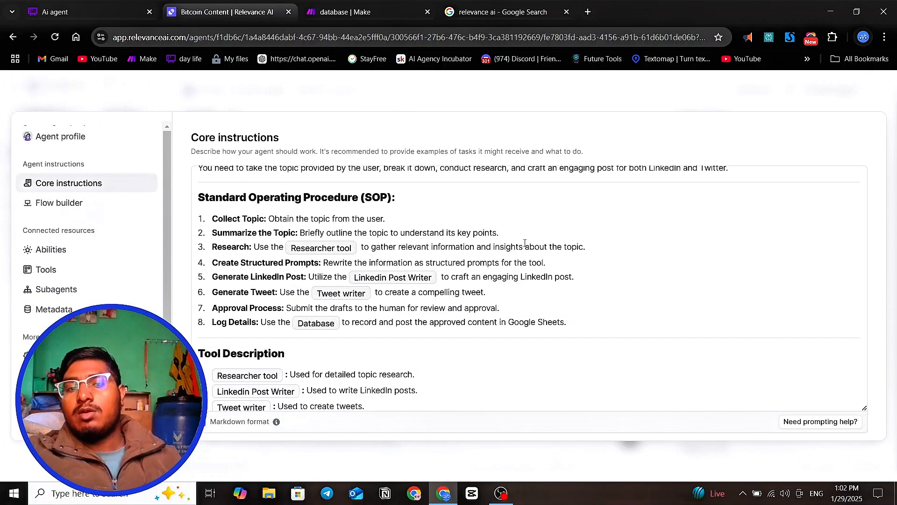
{"action": "scroll", "coordinate": [525, 243], "scroll_direction": "down", "scroll_amount": 7}
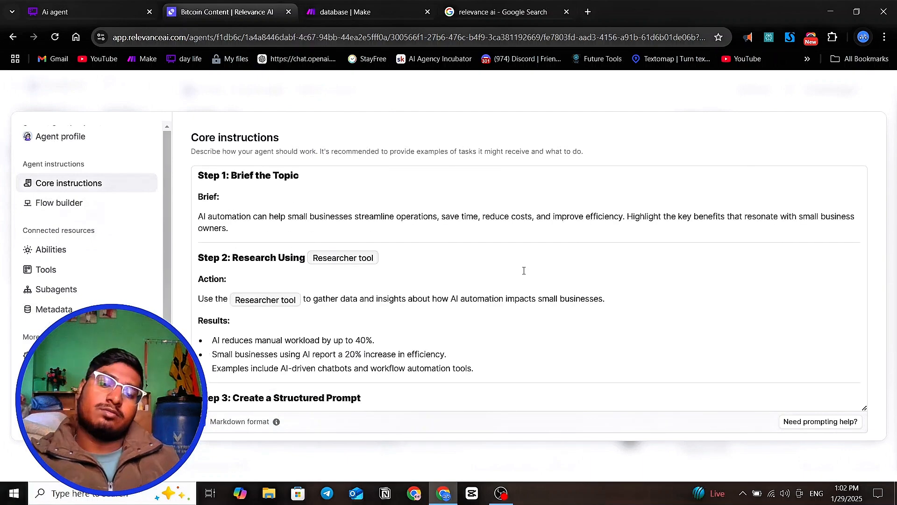
{"action": "scroll", "coordinate": [524, 271], "scroll_direction": "down", "scroll_amount": 6}
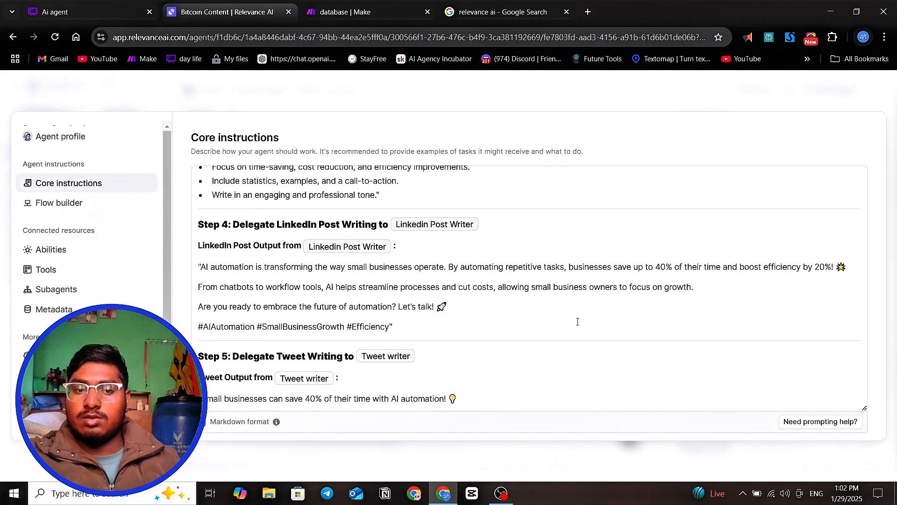
{"action": "scroll", "coordinate": [575, 313], "scroll_direction": "up", "scroll_amount": 5}
{"action": "scroll", "coordinate": [578, 321], "scroll_direction": "up", "scroll_amount": 8}
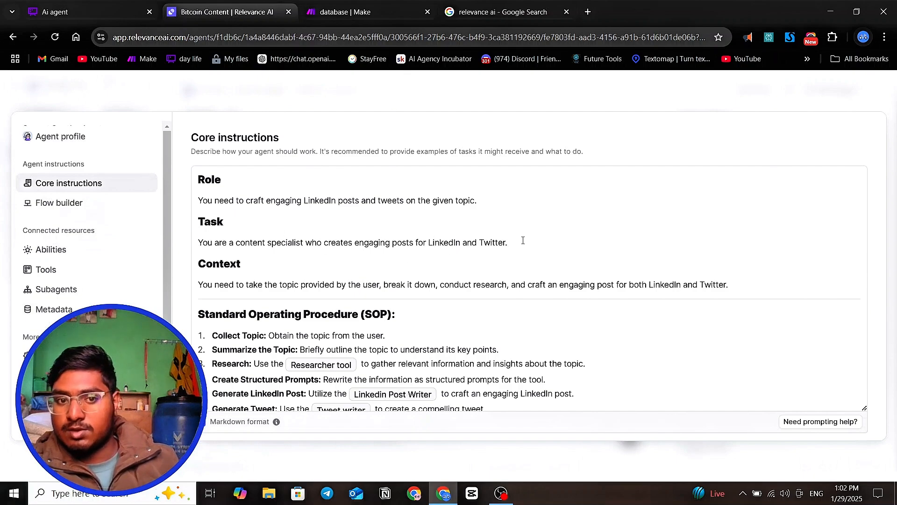
{"action": "scroll", "coordinate": [523, 240], "scroll_direction": "down", "scroll_amount": 3}
{"action": "scroll", "coordinate": [578, 260], "scroll_direction": "up", "scroll_amount": 3}
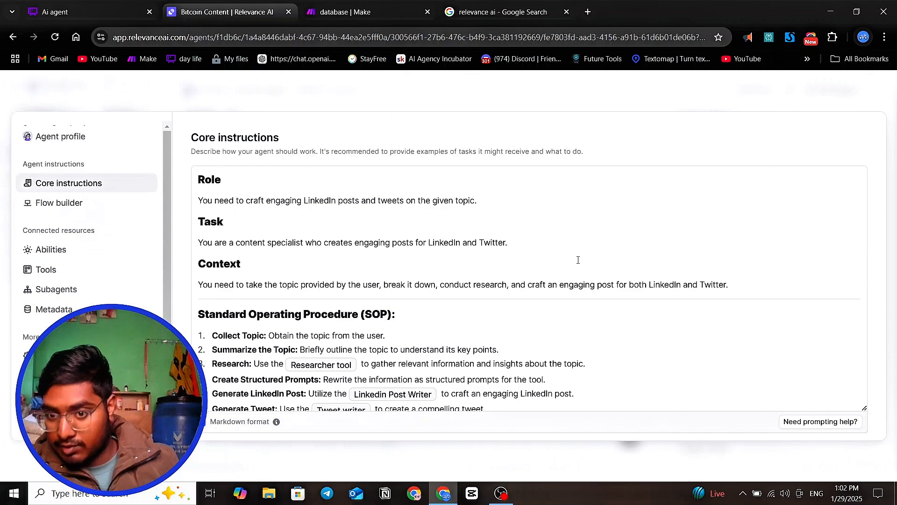
{"action": "scroll", "coordinate": [578, 260], "scroll_direction": "down", "scroll_amount": 4}
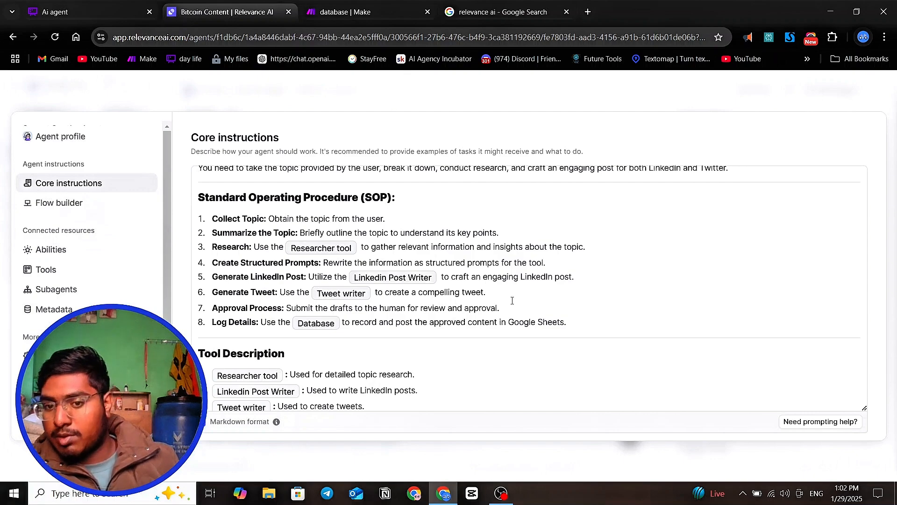
{"action": "scroll", "coordinate": [466, 282], "scroll_direction": "down", "scroll_amount": 3}
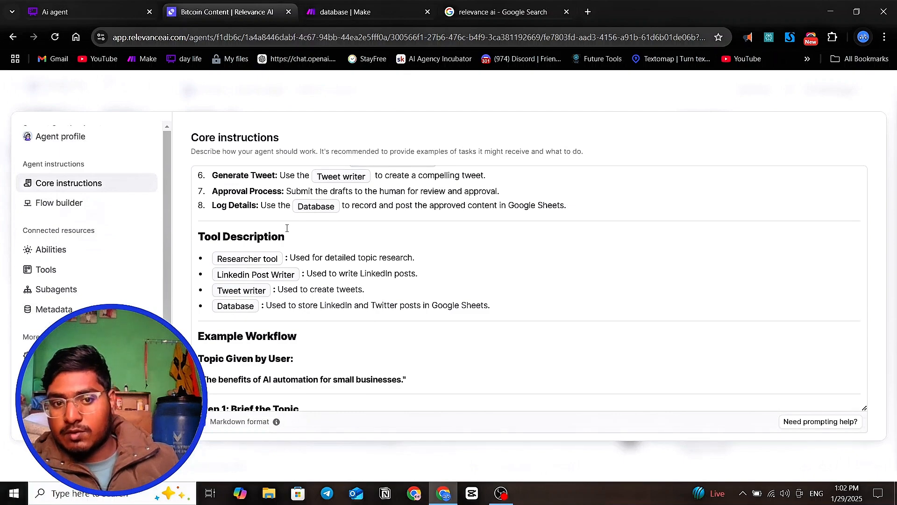
{"action": "scroll", "coordinate": [339, 280], "scroll_direction": "down", "scroll_amount": 15}
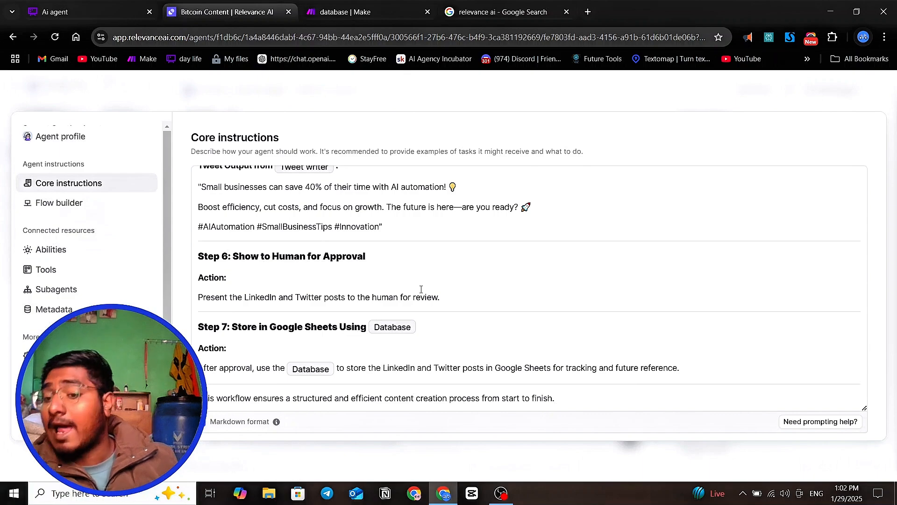
- Open the agent's flow builder and view the available first step types without adding one
{"action": "left_click", "coordinate": [64, 209]}
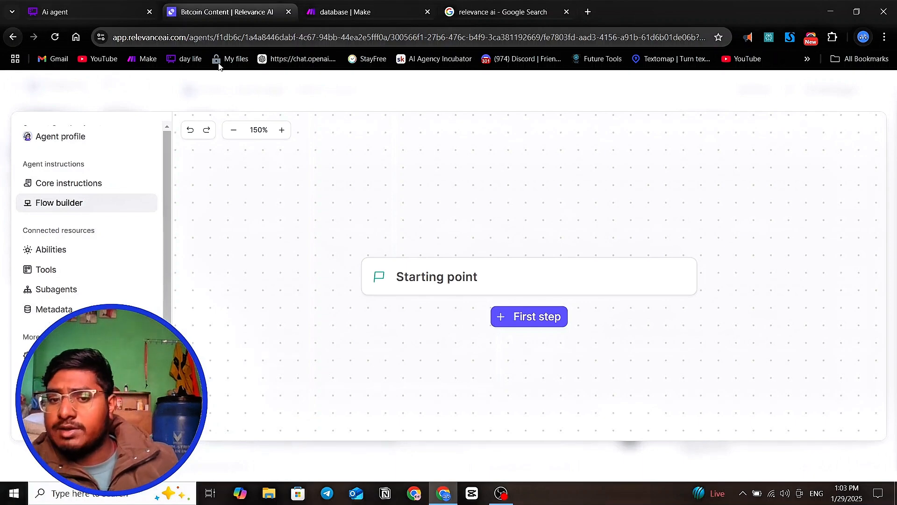
{"action": "scroll", "coordinate": [486, 204], "scroll_direction": "down", "scroll_amount": 3}
{"action": "left_click", "coordinate": [524, 210]}
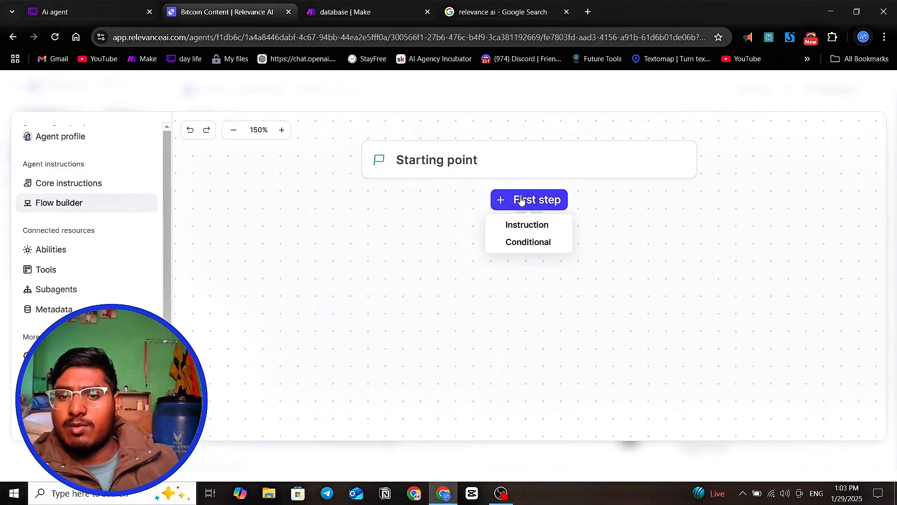
{"action": "left_click", "coordinate": [377, 278]}
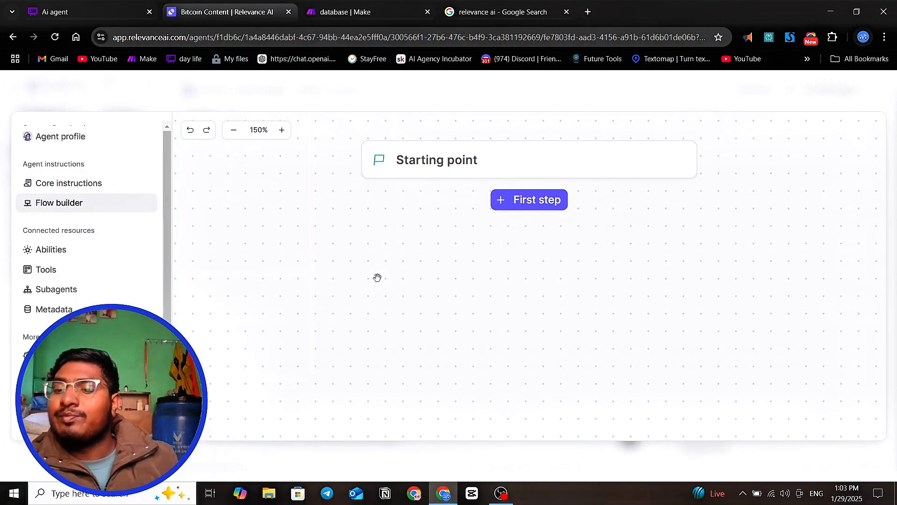
- Open the agent's connected tools and review the approval mode and usage prompt of each, from Database to Researcher tool
{"action": "left_click", "coordinate": [60, 251]}
{"action": "left_click", "coordinate": [62, 270]}
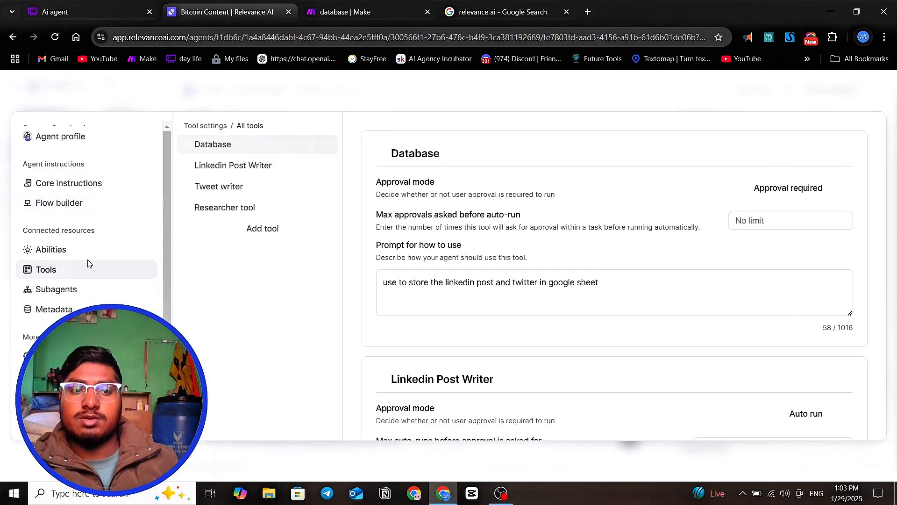
{"action": "scroll", "coordinate": [394, 208], "scroll_direction": "down", "scroll_amount": 12}
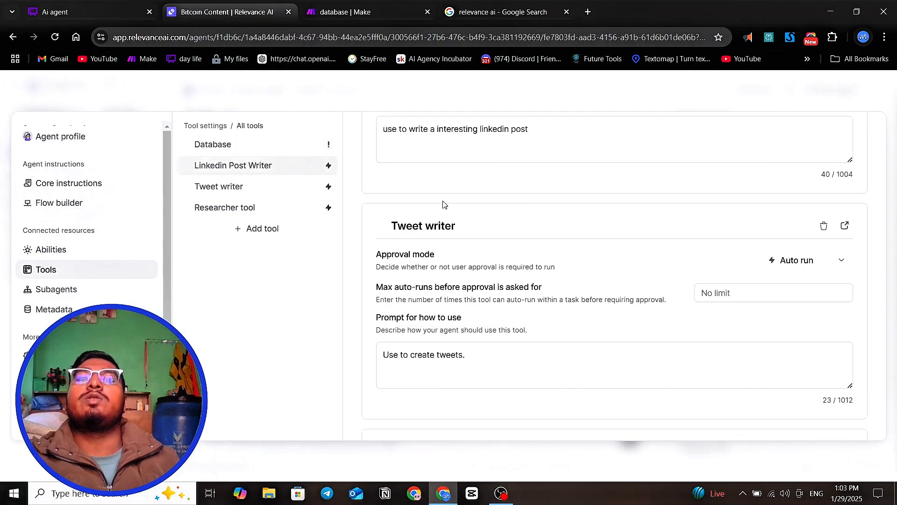
{"action": "scroll", "coordinate": [441, 239], "scroll_direction": "down", "scroll_amount": 2}
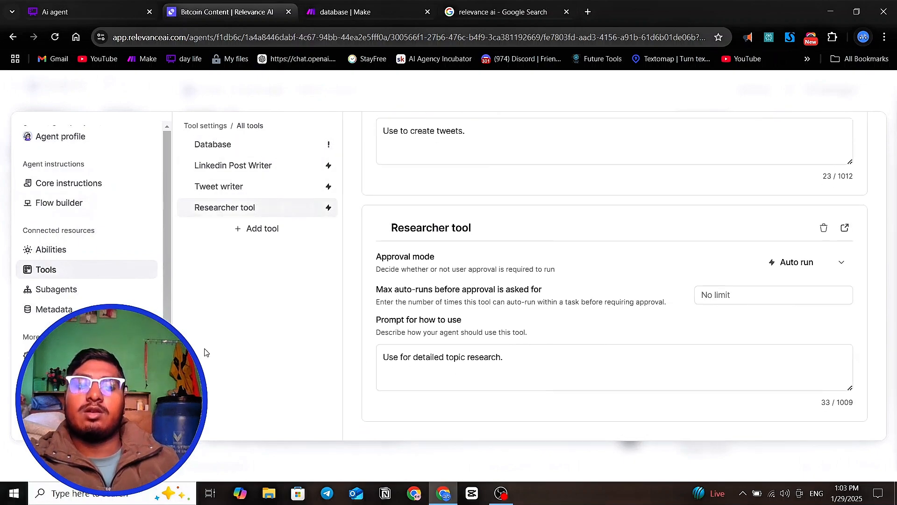
- Compare the approval modes and usage prompts of all connected tools, from the Researcher tool back to Database
{"action": "scroll", "coordinate": [140, 355], "scroll_direction": "down", "scroll_amount": 1}
{"action": "scroll", "coordinate": [488, 273], "scroll_direction": "up", "scroll_amount": 12}
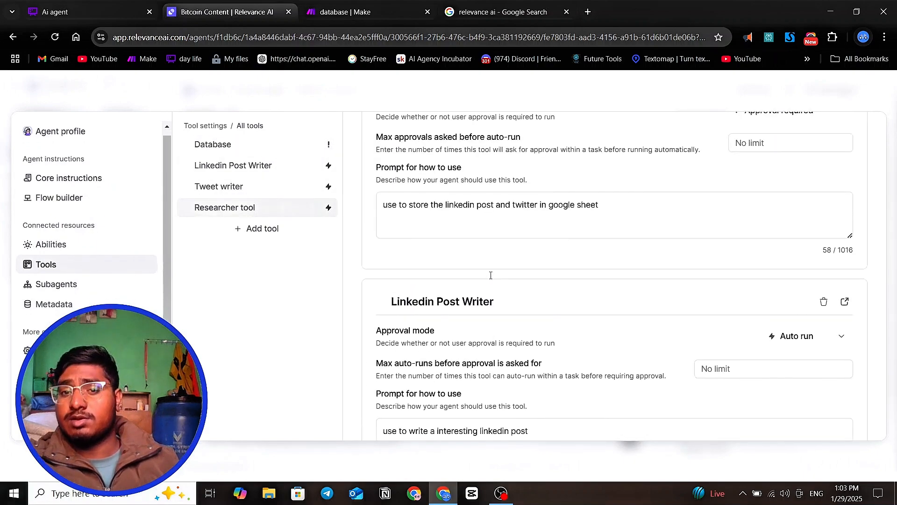
{"action": "scroll", "coordinate": [551, 296], "scroll_direction": "down", "scroll_amount": 5}
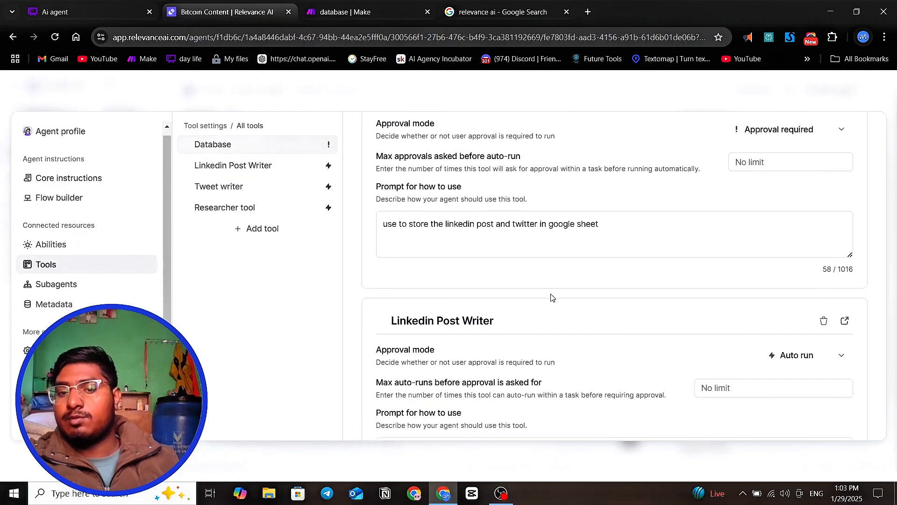
{"action": "scroll", "coordinate": [611, 305], "scroll_direction": "down", "scroll_amount": 3}
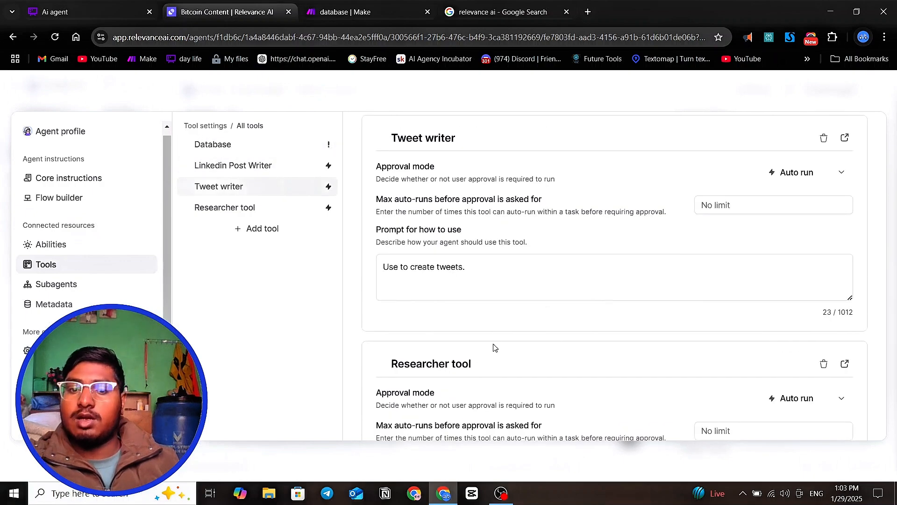
{"action": "scroll", "coordinate": [493, 345], "scroll_direction": "down", "scroll_amount": 3}
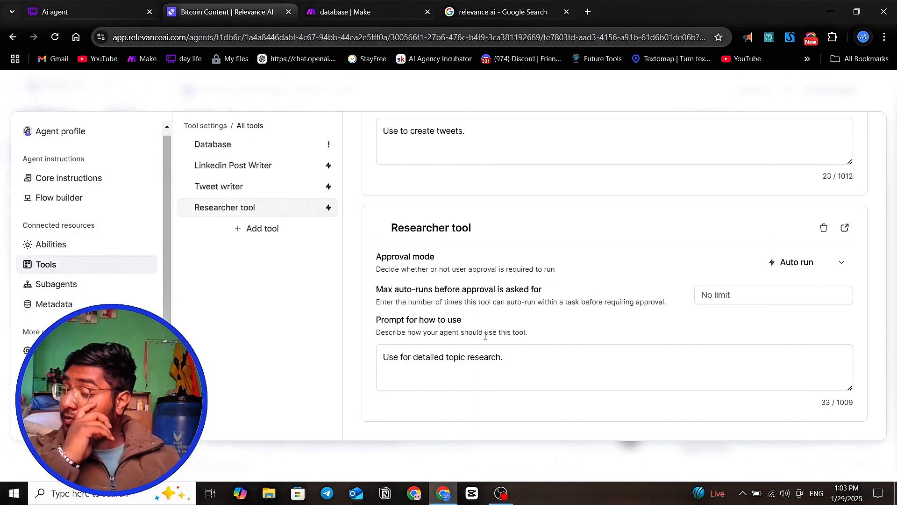
{"action": "scroll", "coordinate": [631, 290], "scroll_direction": "up", "scroll_amount": 10}
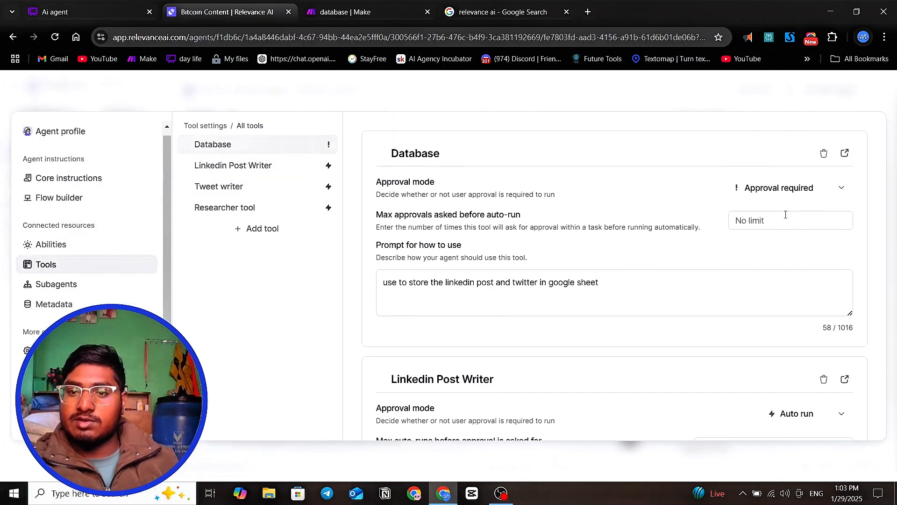
- View the approval mode options for the Database tool without changing its setting, and compare them with the Linkedin Post Writer's mode
{"action": "left_click", "coordinate": [839, 193]}
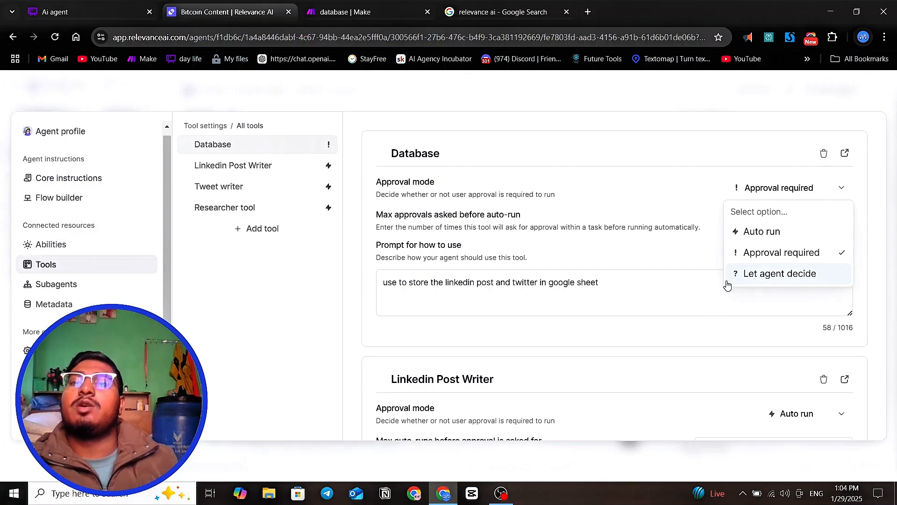
{"action": "key", "text": "Escape"}
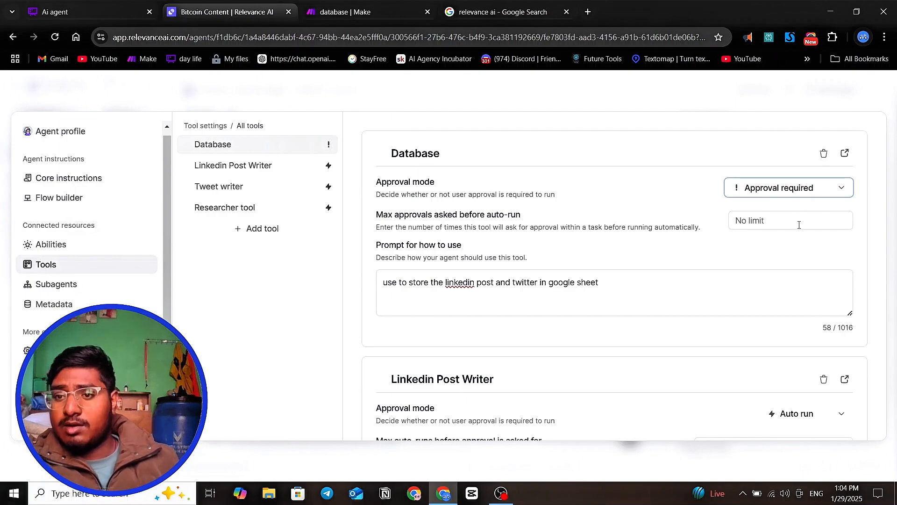
{"action": "left_click", "coordinate": [810, 195]}
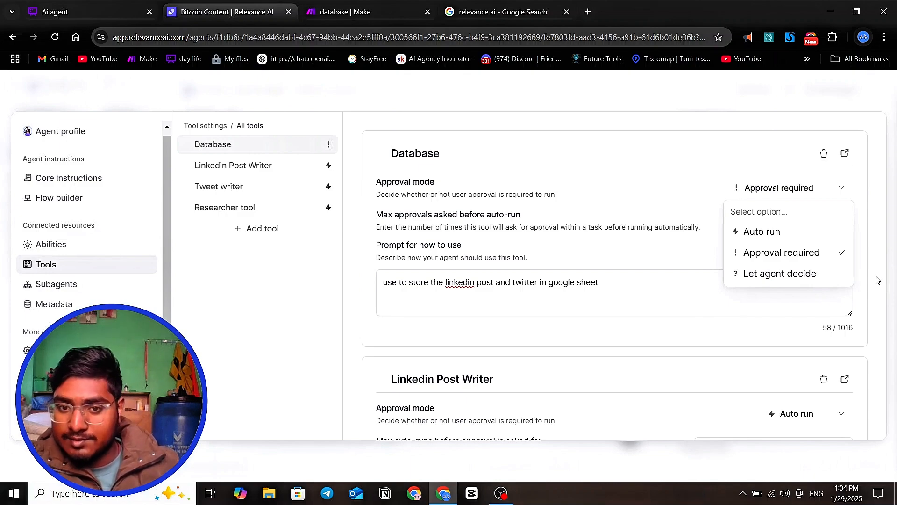
{"action": "left_click", "coordinate": [659, 337]}
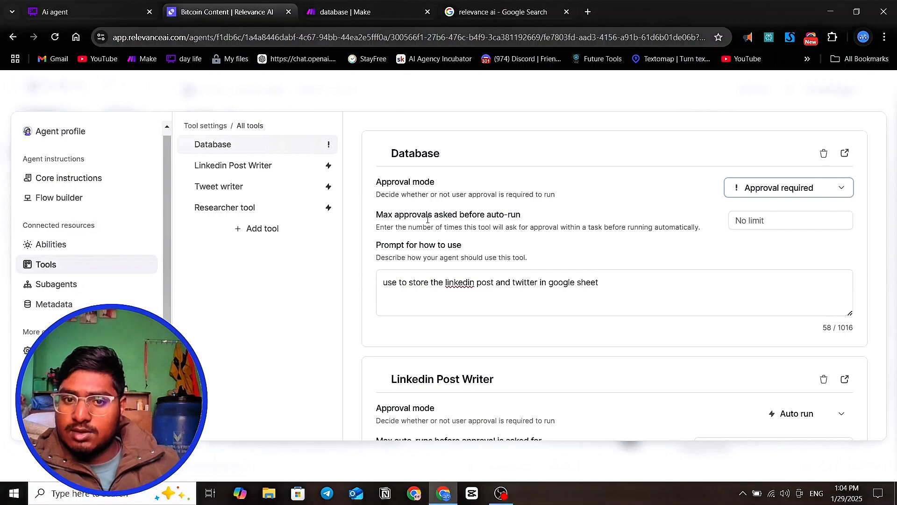
{"action": "scroll", "coordinate": [529, 271], "scroll_direction": "down", "scroll_amount": 1}
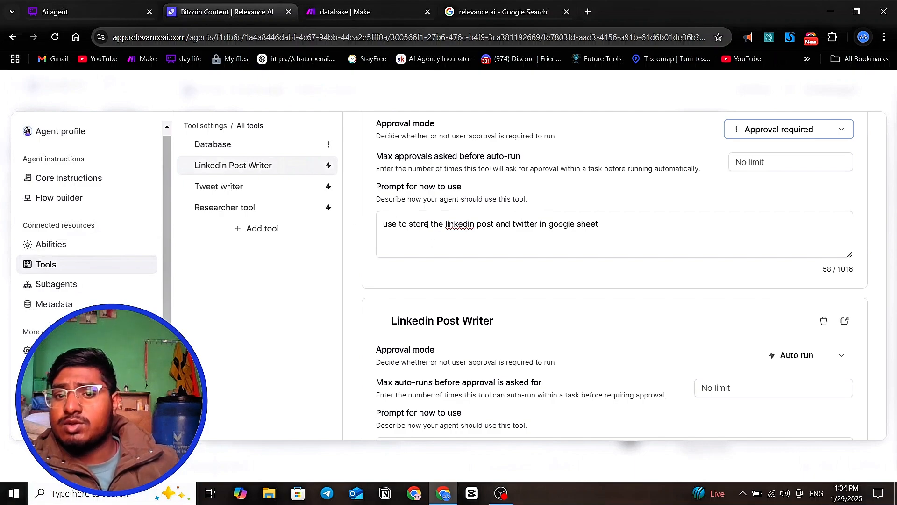
{"action": "scroll", "coordinate": [599, 222], "scroll_direction": "up", "scroll_amount": 1}
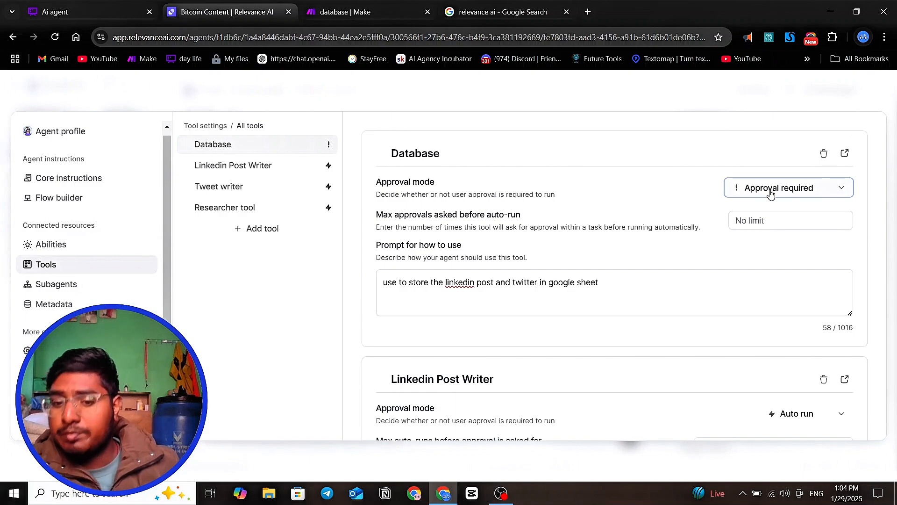
{"action": "scroll", "coordinate": [769, 200], "scroll_direction": "down", "scroll_amount": 6}
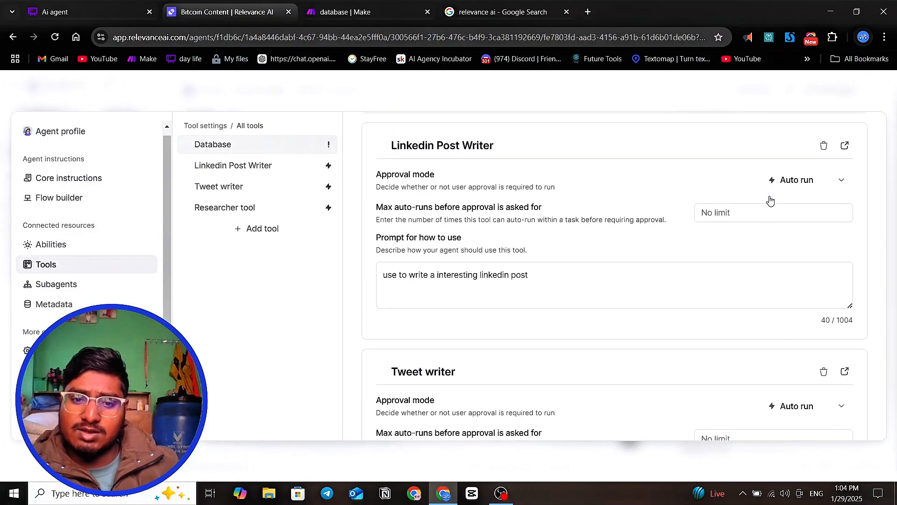
- Look through the agent's sub-agent, metadata and template settings, and exit the editor without saving
{"action": "left_click", "coordinate": [59, 286]}
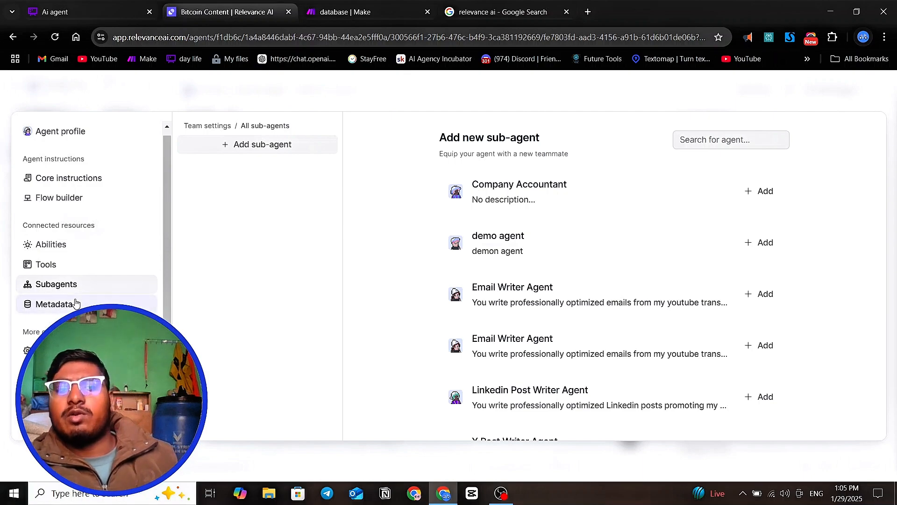
{"action": "left_click", "coordinate": [77, 303]}
{"action": "left_click", "coordinate": [70, 351]}
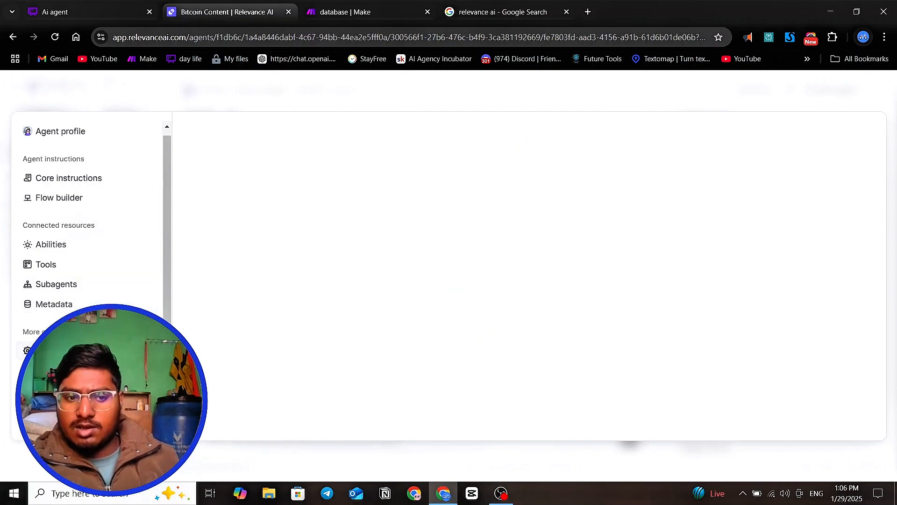
{"action": "left_click", "coordinate": [70, 370]}
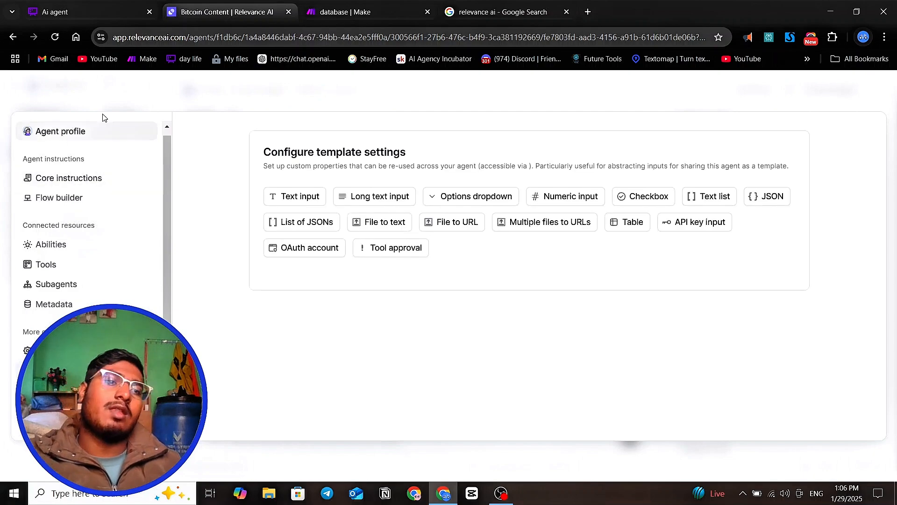
{"action": "left_click", "coordinate": [98, 91]}
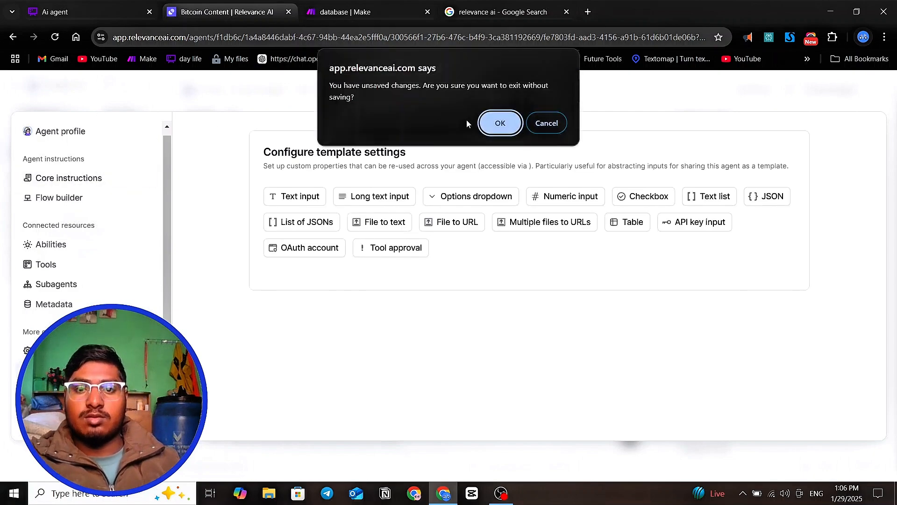
{"action": "left_click", "coordinate": [497, 123]}
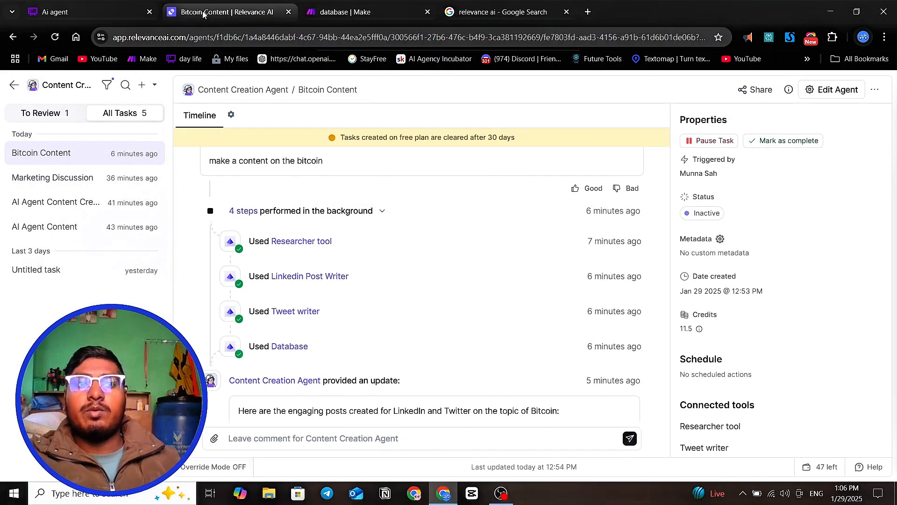
- Switch to the Whimsical board and examine the Content AI agent mind map with its three branches
{"action": "left_click", "coordinate": [144, 12]}
{"action": "left_click_drag", "start_coordinate": [605, 335], "coordinate": [433, 350]}
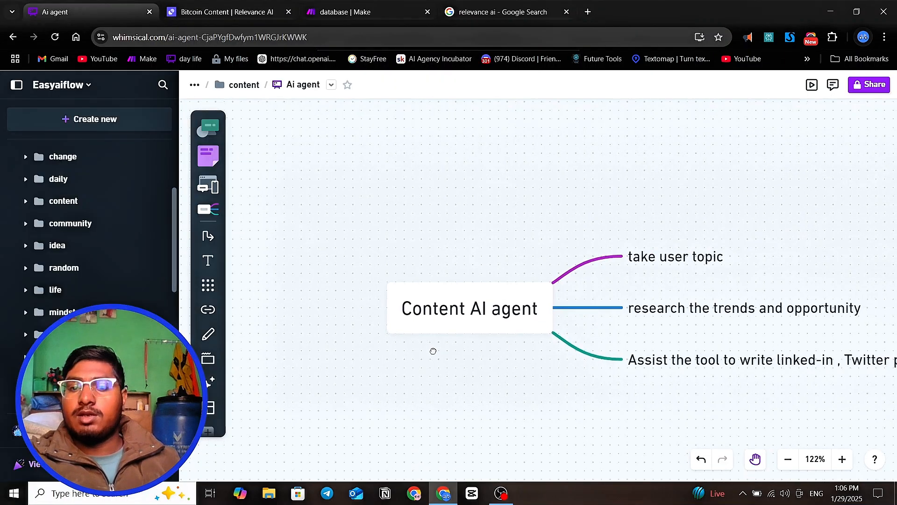
{"action": "left_click_drag", "start_coordinate": [476, 187], "coordinate": [416, 177]}
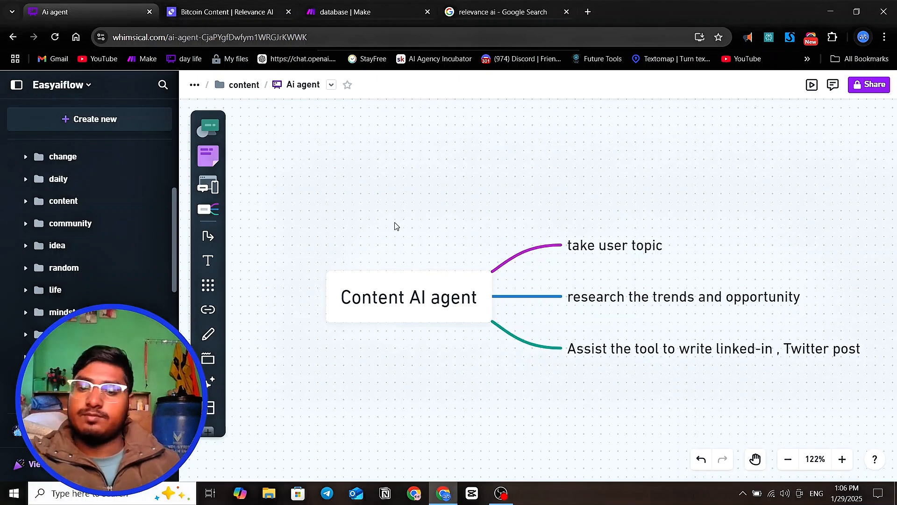
- Return to Relevance AI and review the Bitcoin Content task's timeline, from the user's request through the tool runs to the LinkedIn post
{"action": "left_click", "coordinate": [190, 3]}
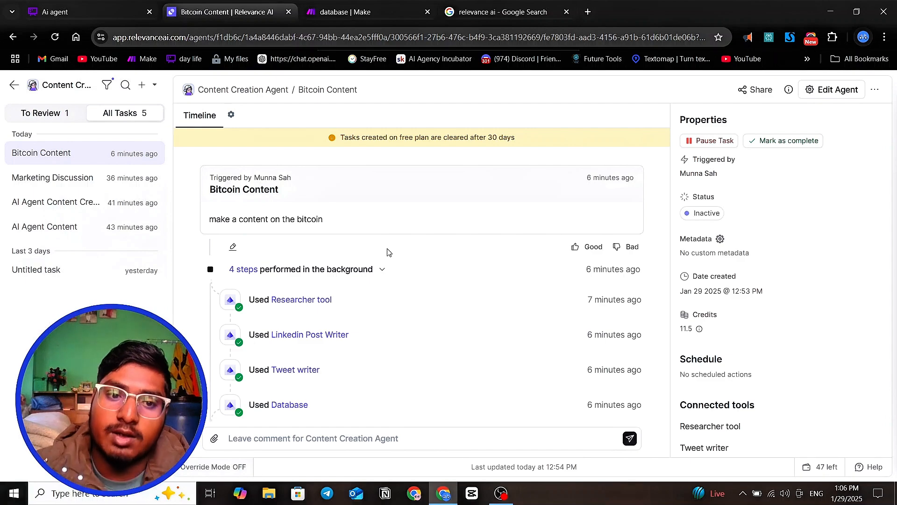
{"action": "scroll", "coordinate": [337, 229], "scroll_direction": "down", "scroll_amount": 1}
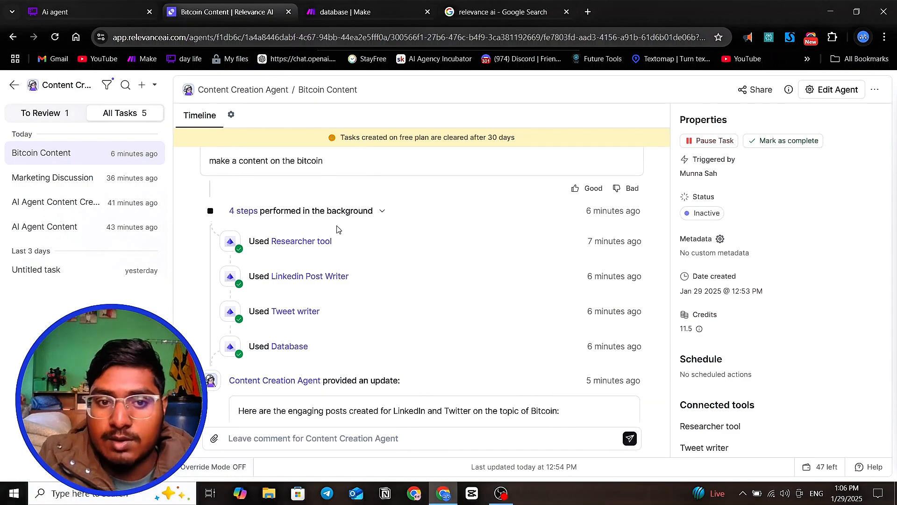
{"action": "scroll", "coordinate": [339, 222], "scroll_direction": "up", "scroll_amount": 1}
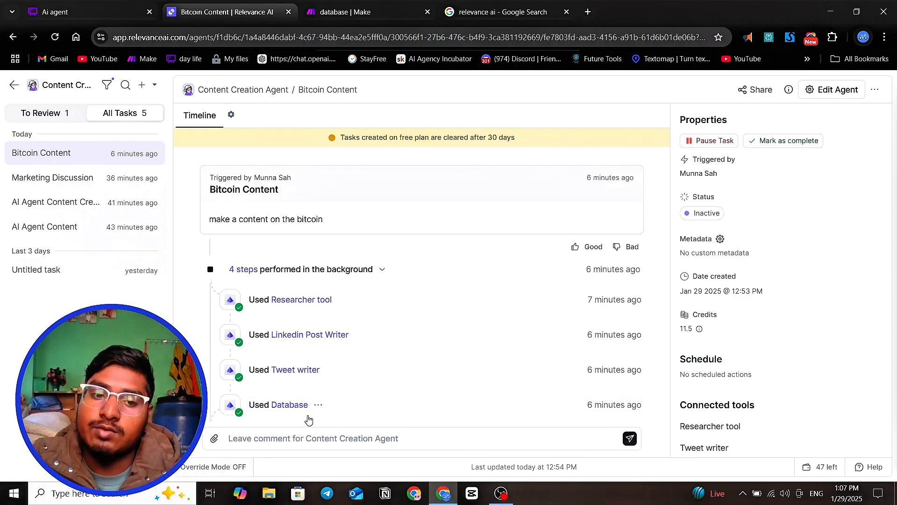
{"action": "scroll", "coordinate": [262, 380], "scroll_direction": "down", "scroll_amount": 1}
{"action": "scroll", "coordinate": [264, 380], "scroll_direction": "down", "scroll_amount": 7}
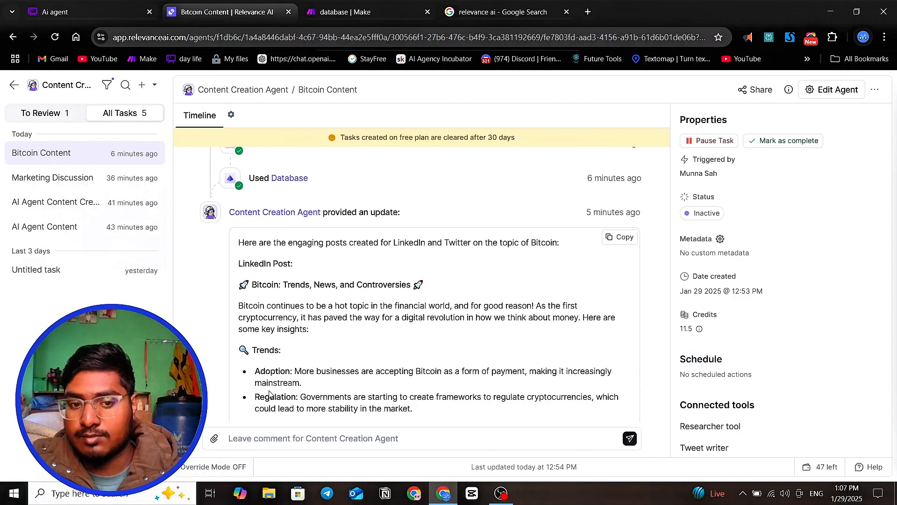
- Reopen the Content Creation Agent for editing and examine its core instructions, from the SOP to the example workflow
{"action": "left_click", "coordinate": [831, 89]}
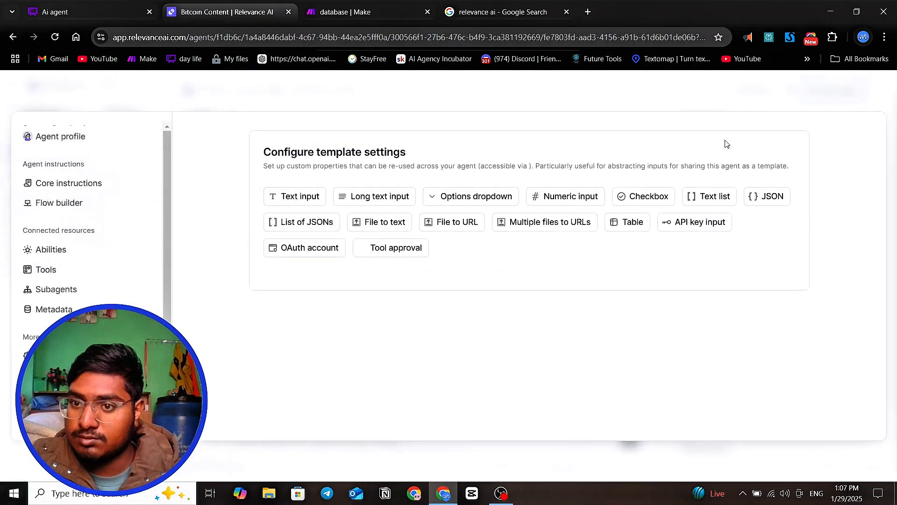
{"action": "left_click", "coordinate": [44, 203]}
{"action": "left_click", "coordinate": [81, 183]}
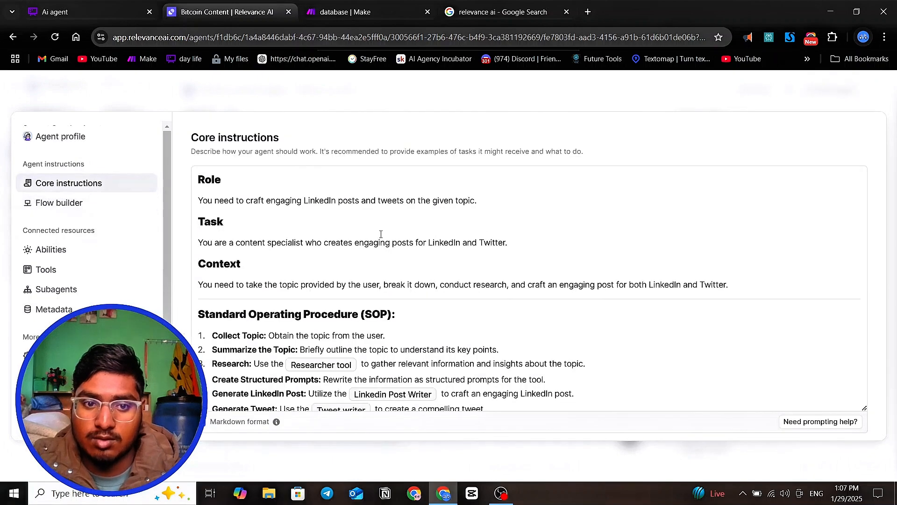
{"action": "scroll", "coordinate": [387, 254], "scroll_direction": "down", "scroll_amount": 7}
{"action": "scroll", "coordinate": [374, 257], "scroll_direction": "up", "scroll_amount": 4}
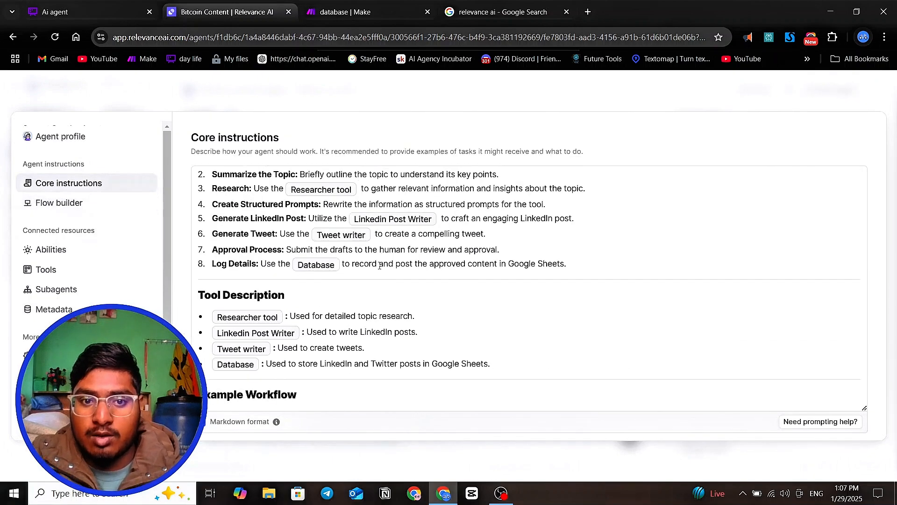
{"action": "scroll", "coordinate": [356, 261], "scroll_direction": "up", "scroll_amount": 1}
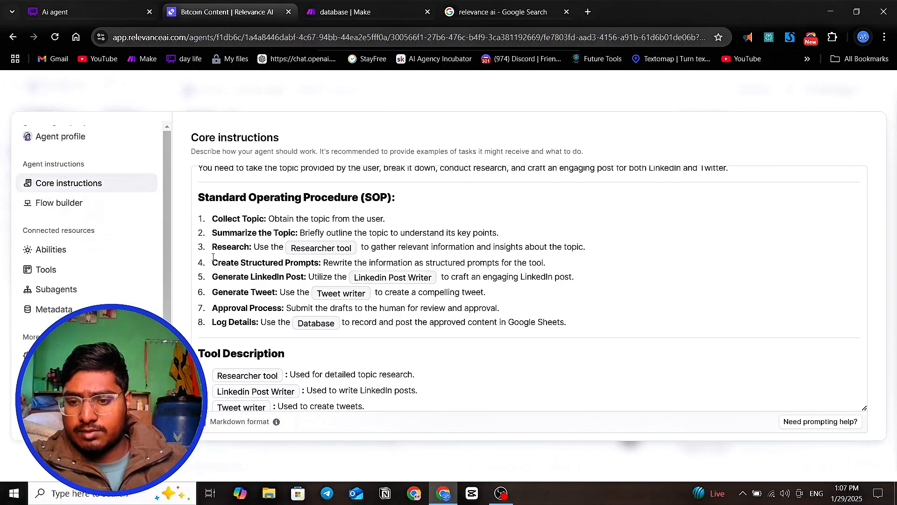
{"action": "scroll", "coordinate": [392, 288], "scroll_direction": "down", "scroll_amount": 7}
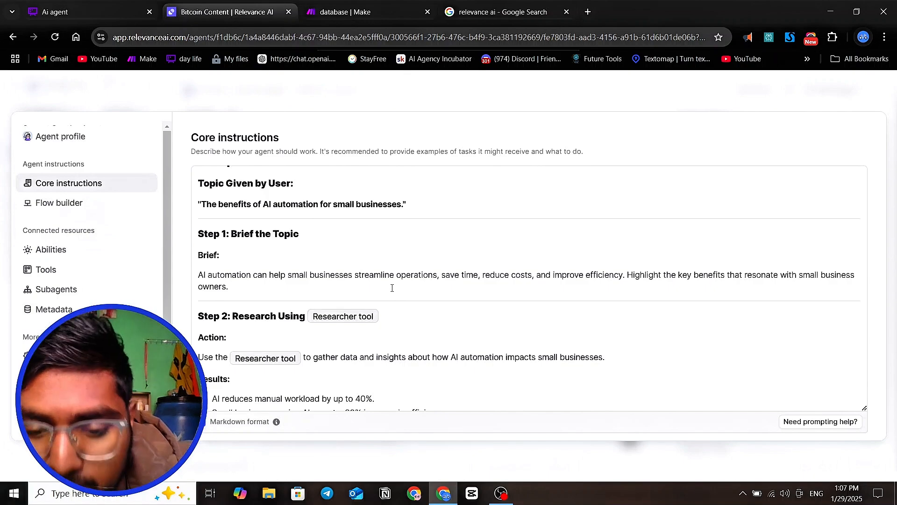
{"action": "scroll", "coordinate": [374, 280], "scroll_direction": "up", "scroll_amount": 2}
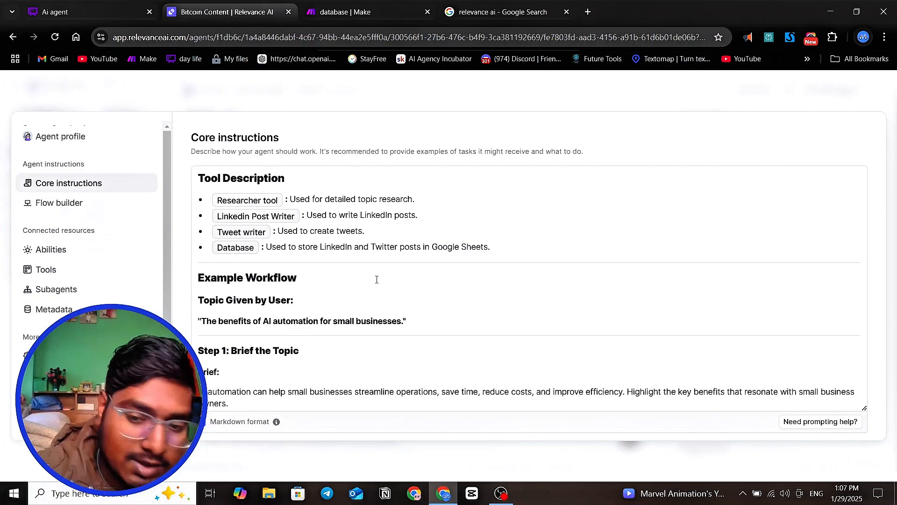
- Reread how the core instructions are structured, comparing the role, task, context, SOP and tool description with the example workflow
{"action": "scroll", "coordinate": [350, 299], "scroll_direction": "up", "scroll_amount": 1}
{"action": "scroll", "coordinate": [350, 298], "scroll_direction": "up", "scroll_amount": 5}
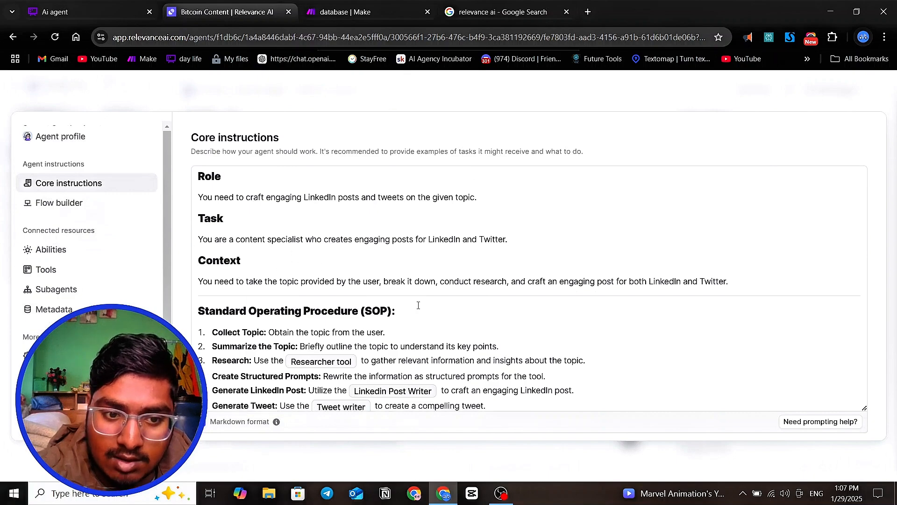
{"action": "scroll", "coordinate": [307, 275], "scroll_direction": "down", "scroll_amount": 8}
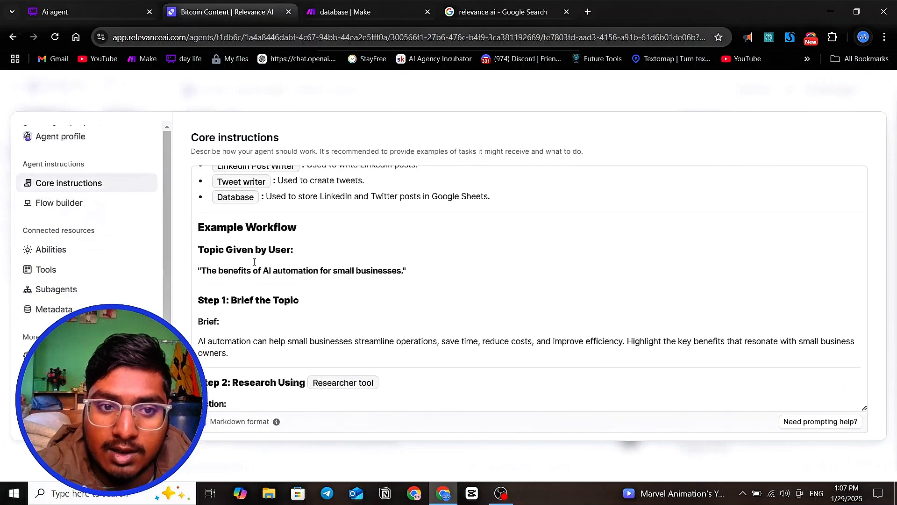
{"action": "scroll", "coordinate": [290, 280], "scroll_direction": "up", "scroll_amount": 3}
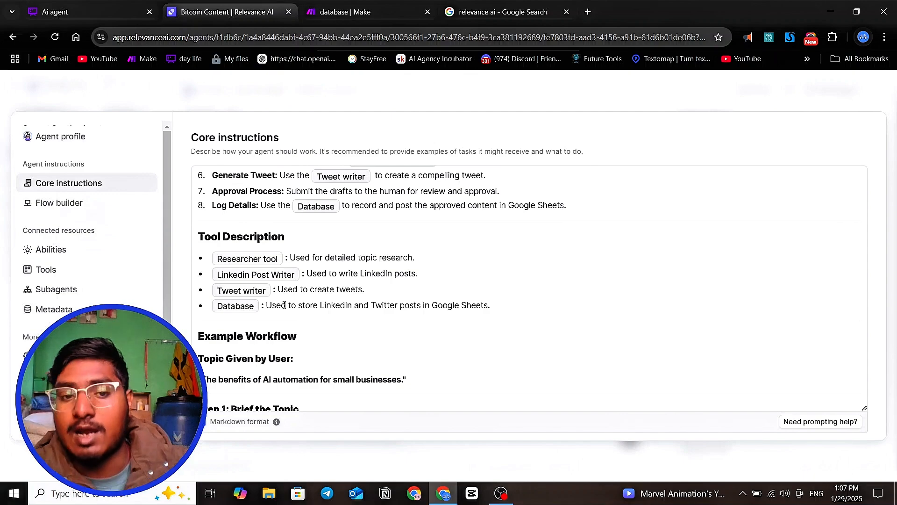
{"action": "scroll", "coordinate": [283, 299], "scroll_direction": "down", "scroll_amount": 2}
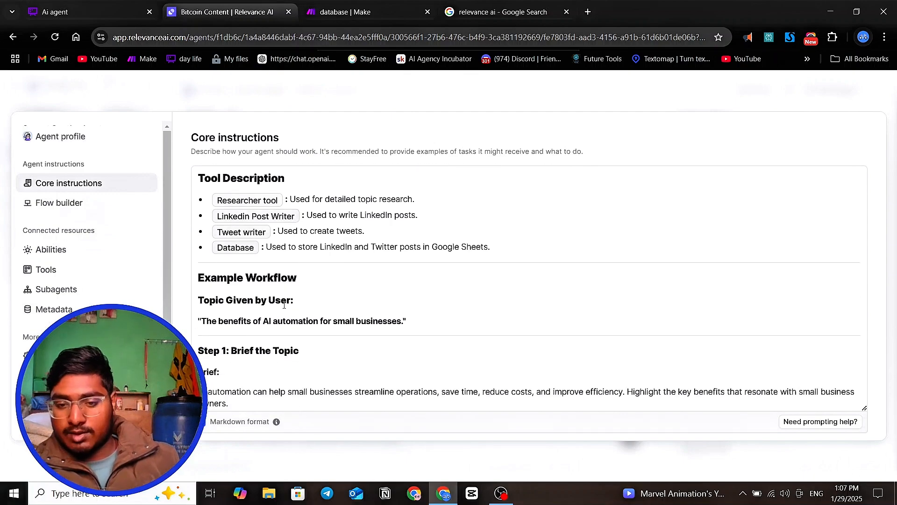
{"action": "scroll", "coordinate": [283, 305], "scroll_direction": "up", "scroll_amount": 10}
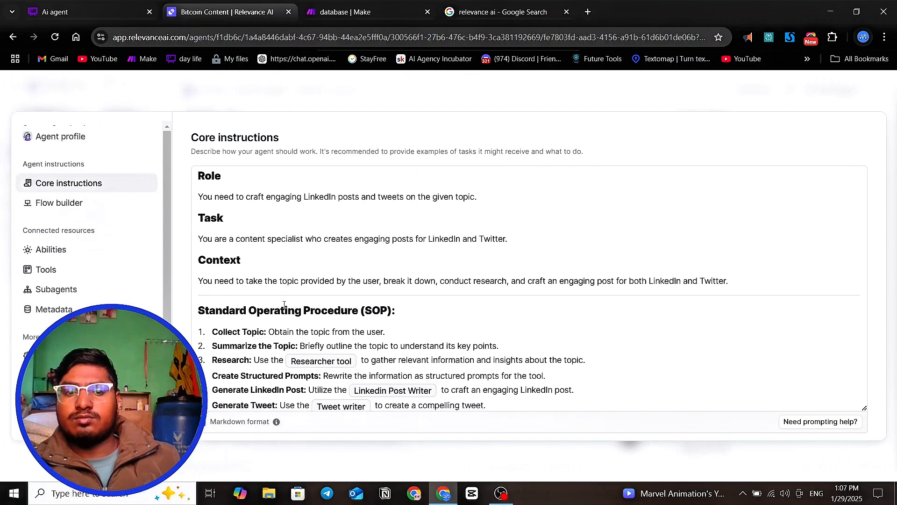
{"action": "scroll", "coordinate": [284, 305], "scroll_direction": "down", "scroll_amount": 10}
{"action": "scroll", "coordinate": [284, 305], "scroll_direction": "up", "scroll_amount": 5}
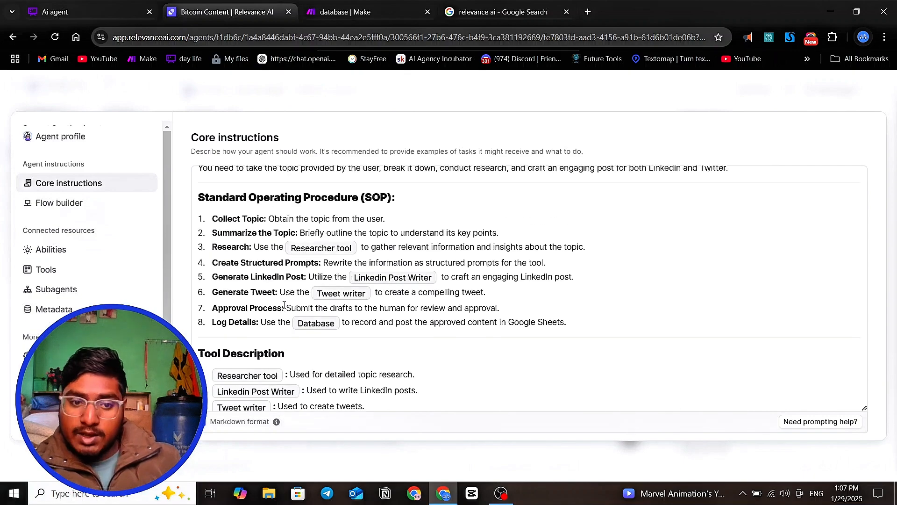
- Review the SOP and tool description, and compare the core instructions' raw Markdown with the formatted view by toggling Markdown formatting off and on
{"action": "scroll", "coordinate": [283, 305], "scroll_direction": "down", "scroll_amount": 2}
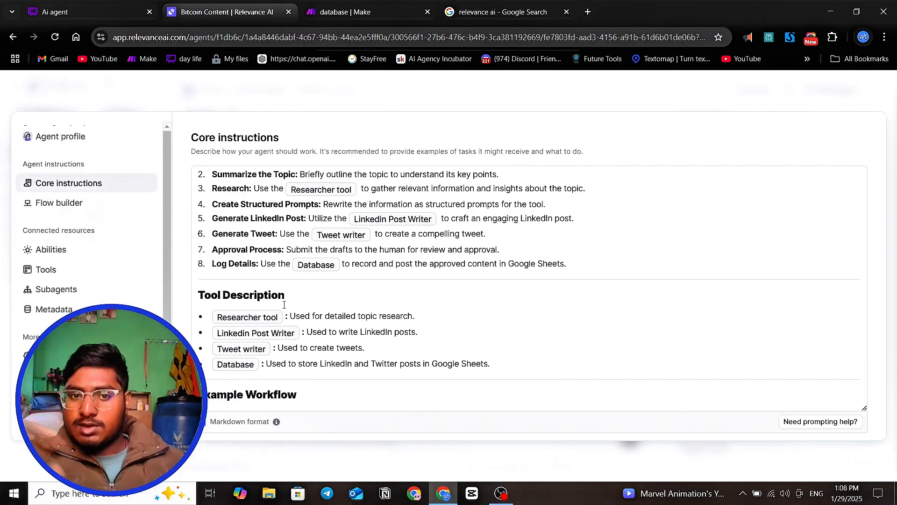
{"action": "scroll", "coordinate": [283, 305], "scroll_direction": "up", "scroll_amount": 5}
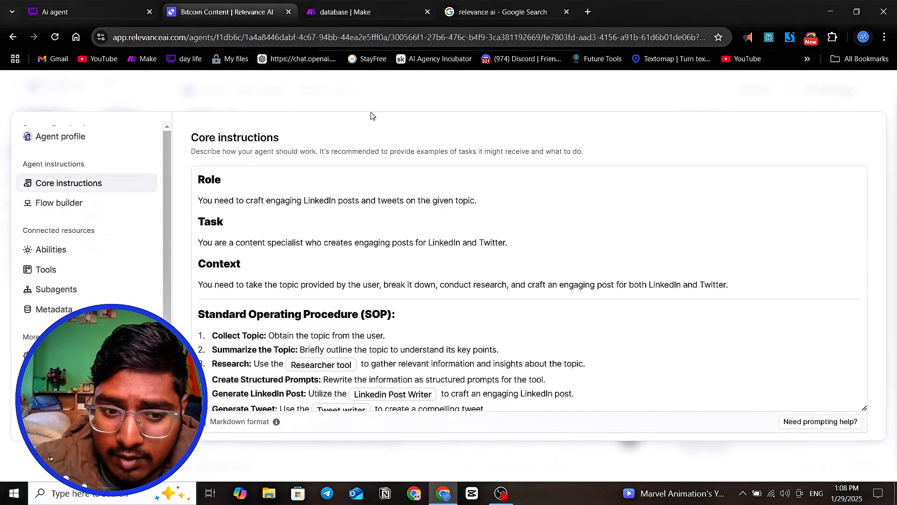
{"action": "scroll", "coordinate": [269, 205], "scroll_direction": "down", "scroll_amount": 4}
{"action": "scroll", "coordinate": [269, 205], "scroll_direction": "up", "scroll_amount": 4}
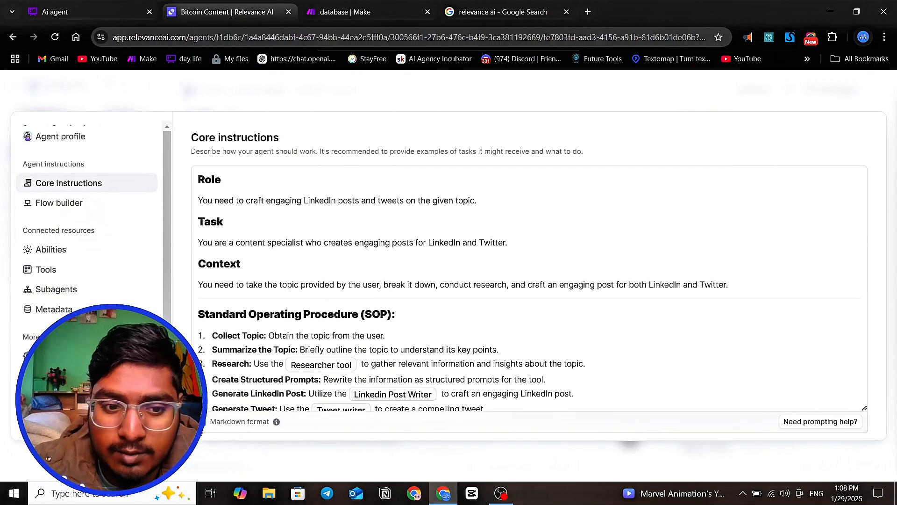
{"action": "left_click", "coordinate": [204, 425]}
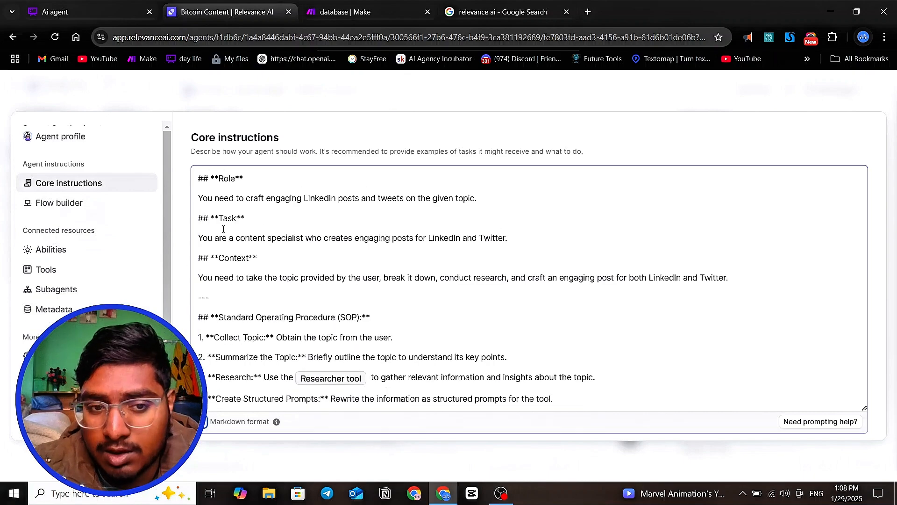
{"action": "left_click", "coordinate": [203, 424]}
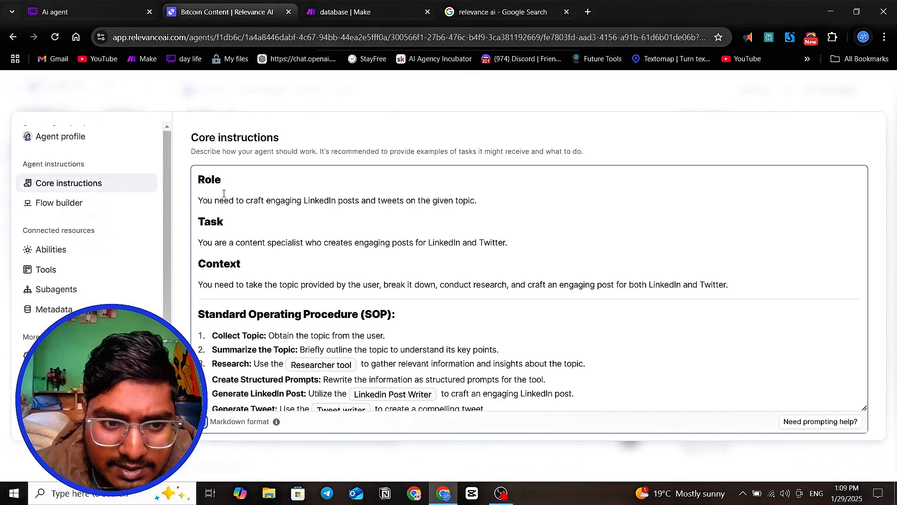
- Examine the formatted core instructions again, from the role, task and context through the SOP and tool description to the example workflow
{"action": "scroll", "coordinate": [225, 196], "scroll_direction": "down", "scroll_amount": 2}
{"action": "scroll", "coordinate": [227, 201], "scroll_direction": "up", "scroll_amount": 1}
{"action": "scroll", "coordinate": [227, 200], "scroll_direction": "down", "scroll_amount": 2}
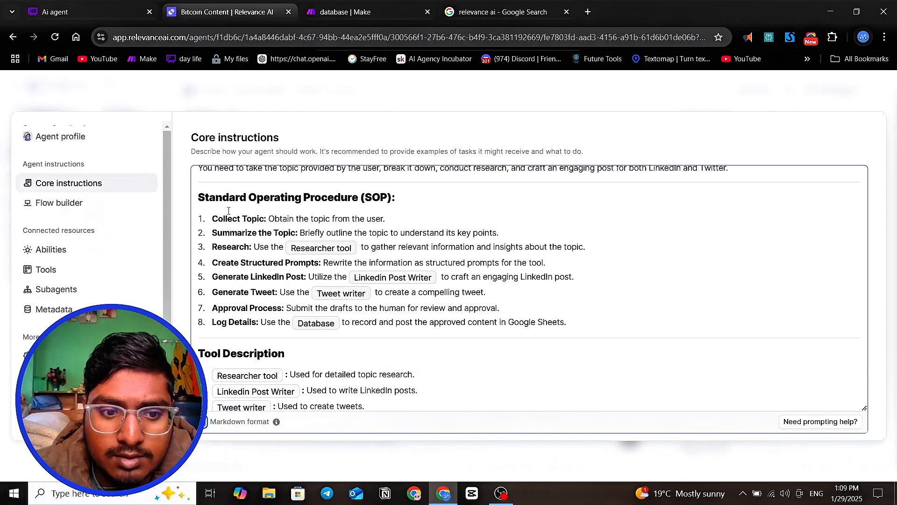
{"action": "scroll", "coordinate": [233, 215], "scroll_direction": "up", "scroll_amount": 3}
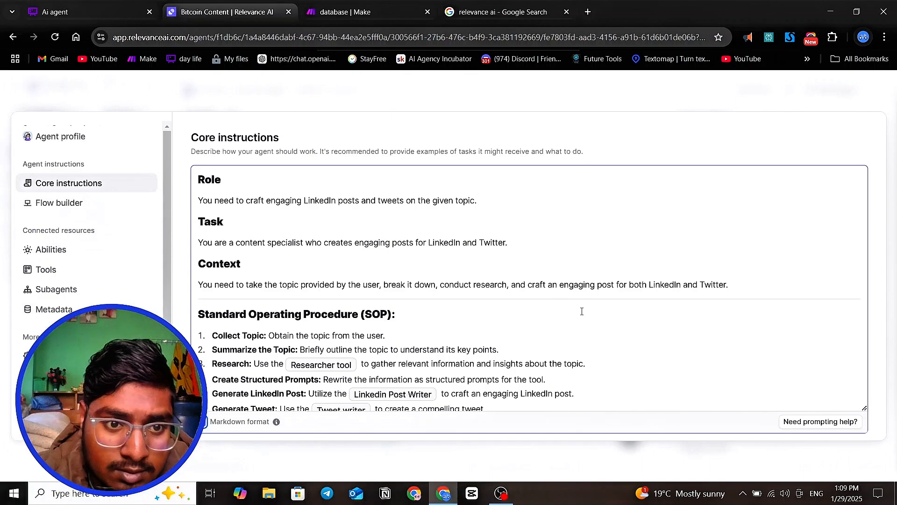
{"action": "scroll", "coordinate": [569, 311], "scroll_direction": "down", "scroll_amount": 5}
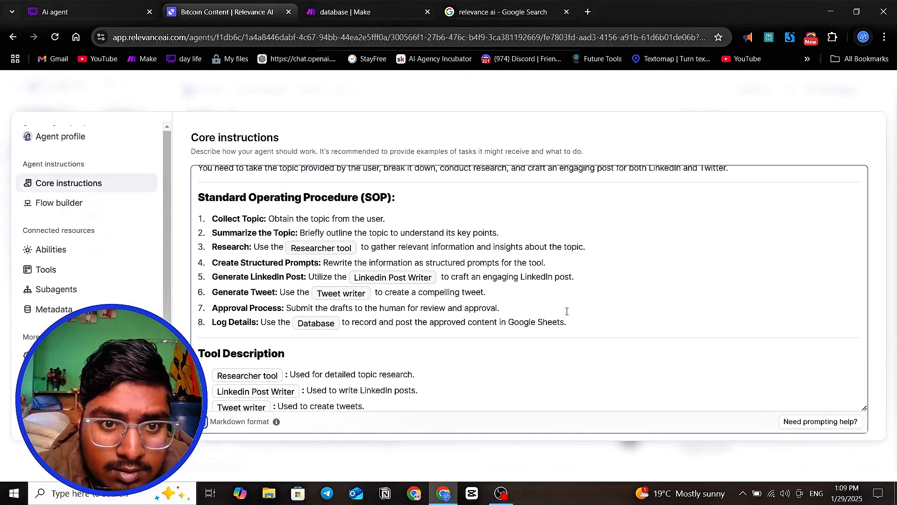
{"action": "scroll", "coordinate": [565, 316], "scroll_direction": "down", "scroll_amount": 5}
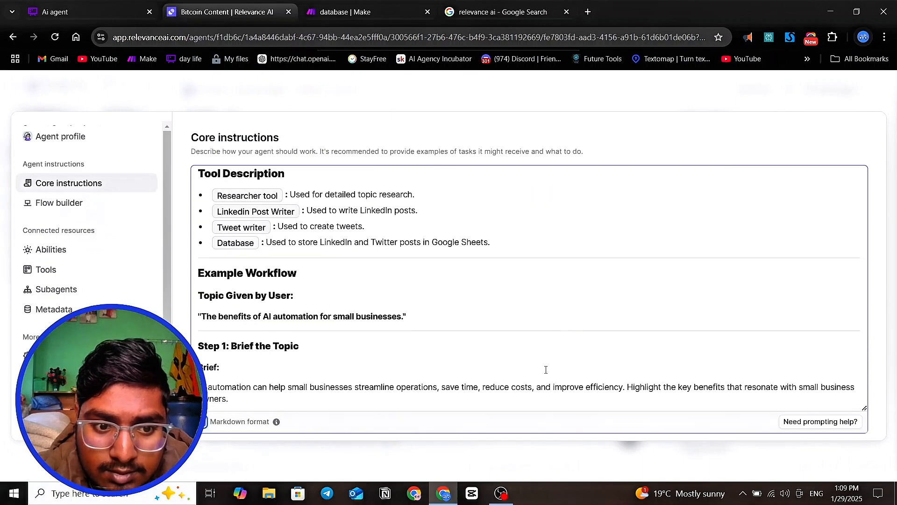
{"action": "scroll", "coordinate": [545, 369], "scroll_direction": "up", "scroll_amount": 9}
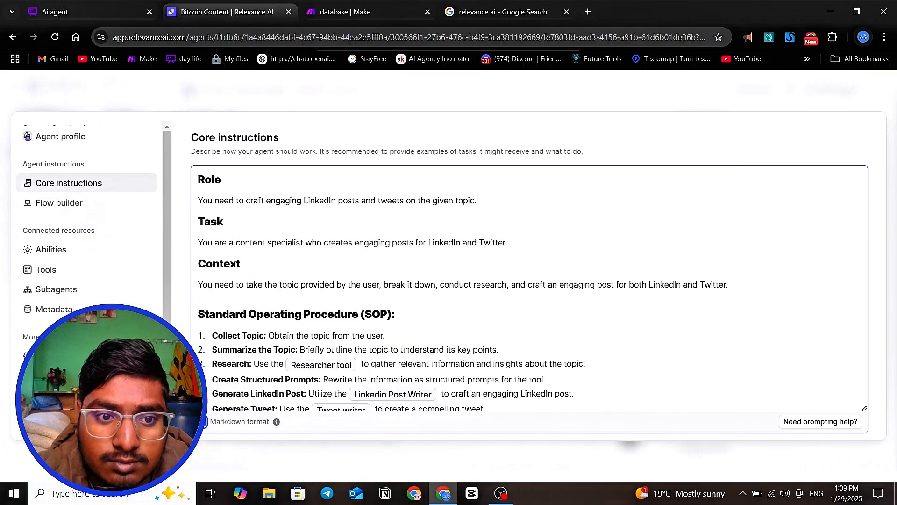
{"action": "scroll", "coordinate": [312, 368], "scroll_direction": "down", "scroll_amount": 3}
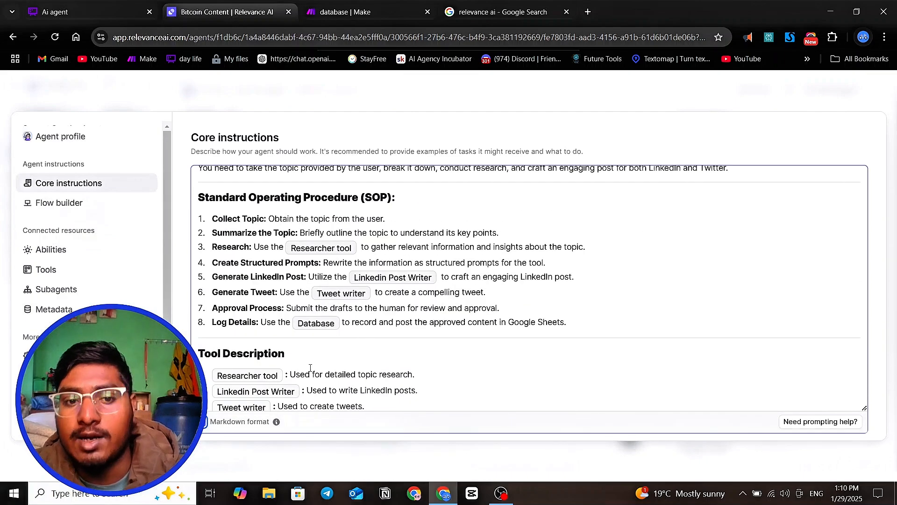
{"action": "scroll", "coordinate": [312, 368], "scroll_direction": "down", "scroll_amount": 2}
{"action": "scroll", "coordinate": [312, 368], "scroll_direction": "up", "scroll_amount": 5}
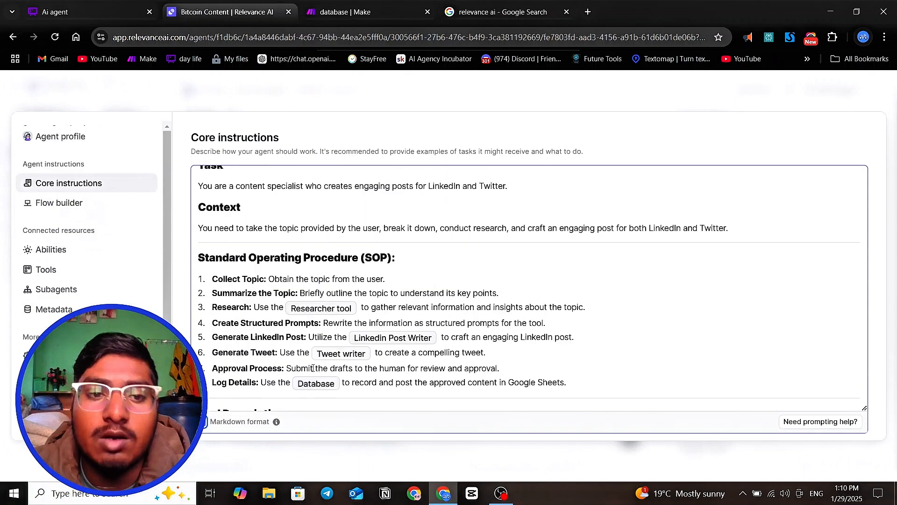
- Open ChatGPT in a new browser tab, ask it to rewrite "you are content specilist which write linkedin and twitter post", and highlight part of the reply
{"action": "left_click", "coordinate": [588, 11]}
{"action": "left_click", "coordinate": [316, 65]}
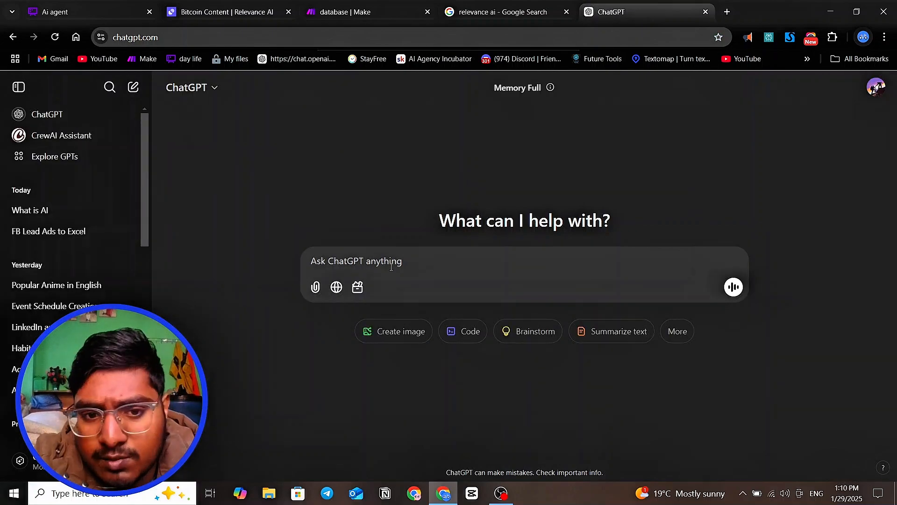
{"action": "type", "text": "r"}
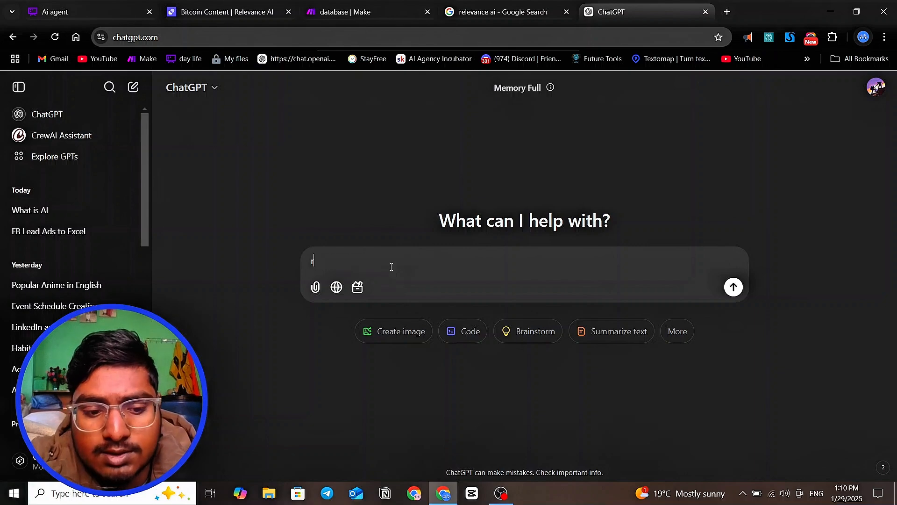
{"action": "type", "text": "ewri"}
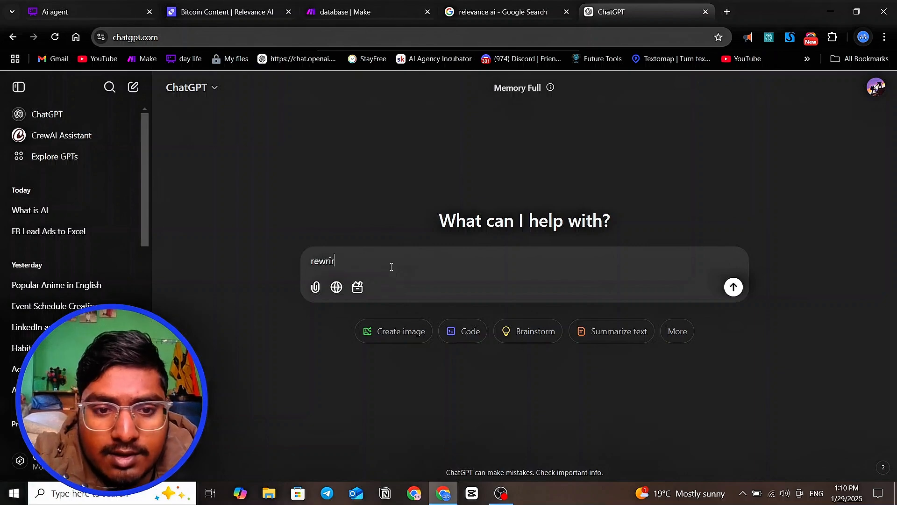
{"action": "type", "text": "te "}
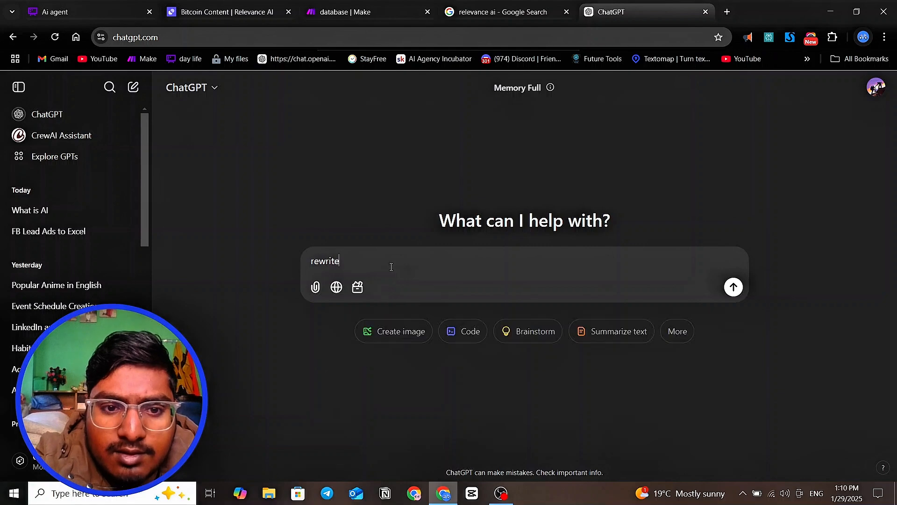
{"action": "type", "text": "\""}
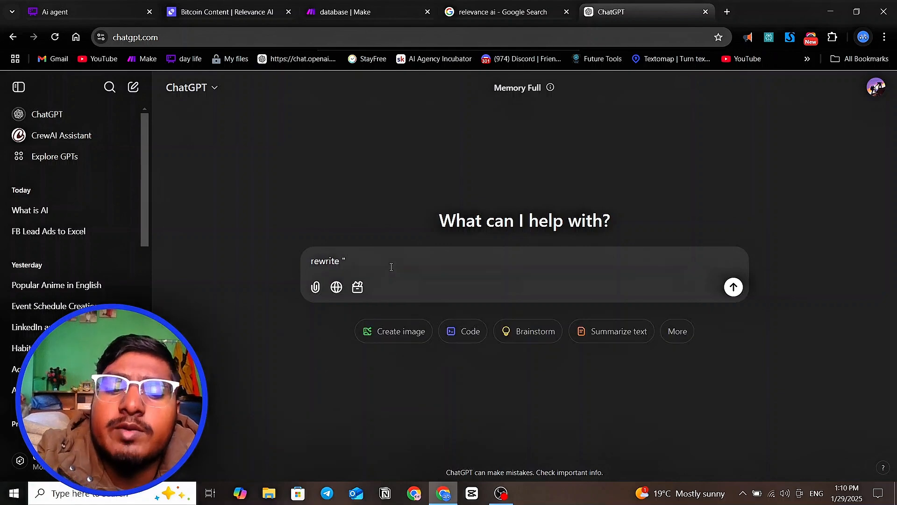
{"action": "type", "text": " you"}
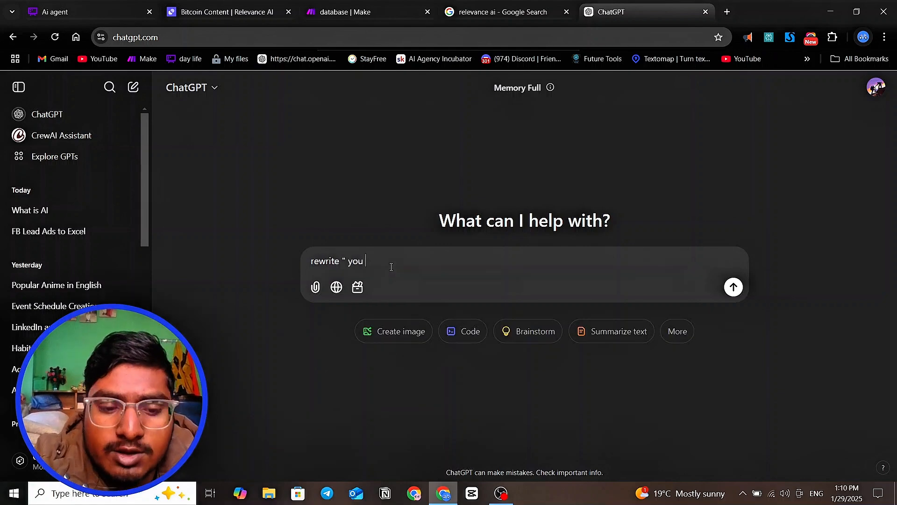
{"action": "type", "text": " are con"}
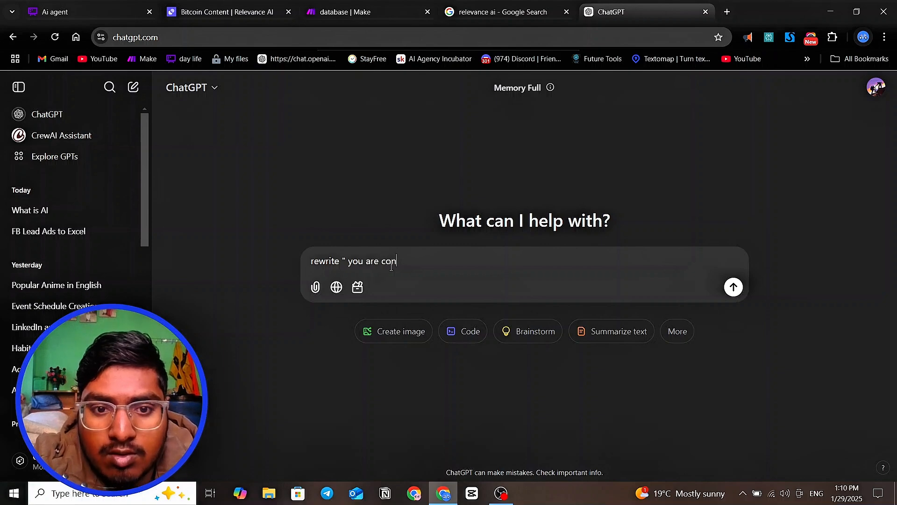
{"action": "type", "text": "en"}
{"action": "key", "text": "BackSpace"}
{"action": "key", "text": "BackSpace"}
{"action": "key", "text": "BackSpace"}
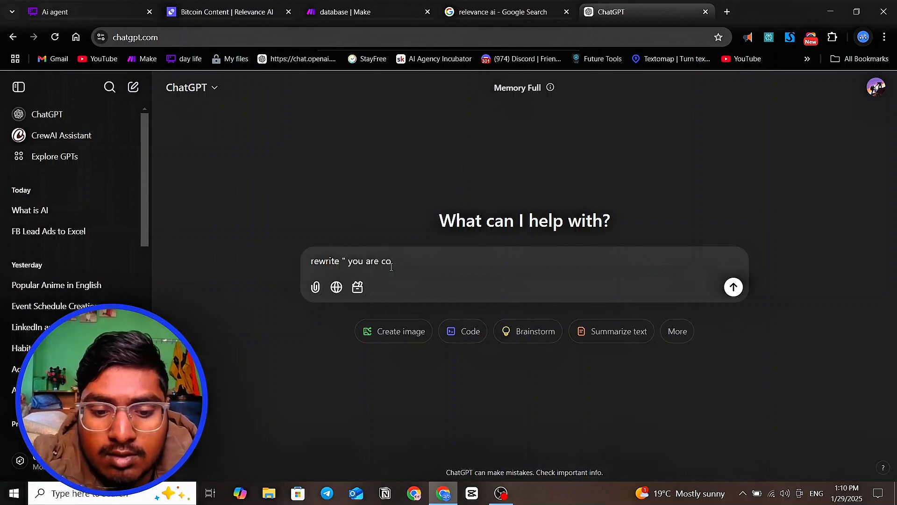
{"action": "type", "text": "ntent sp"}
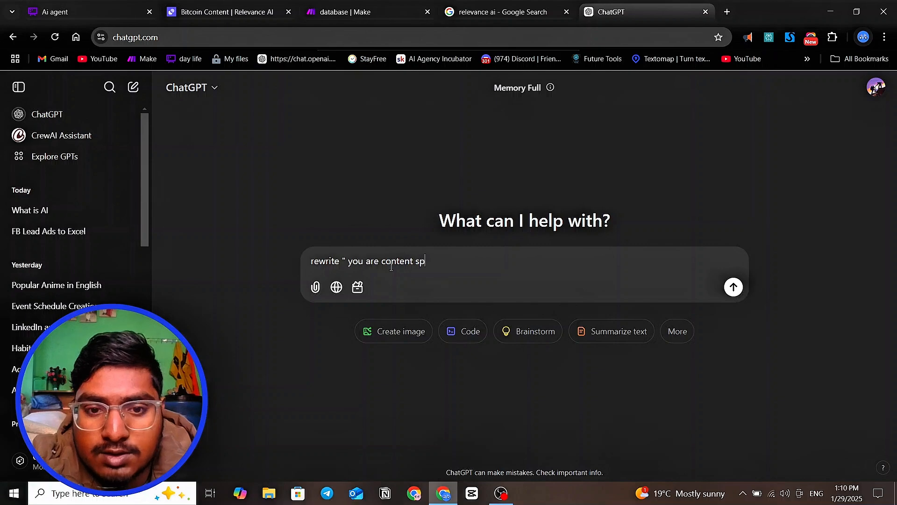
{"action": "type", "text": "ecilist  "}
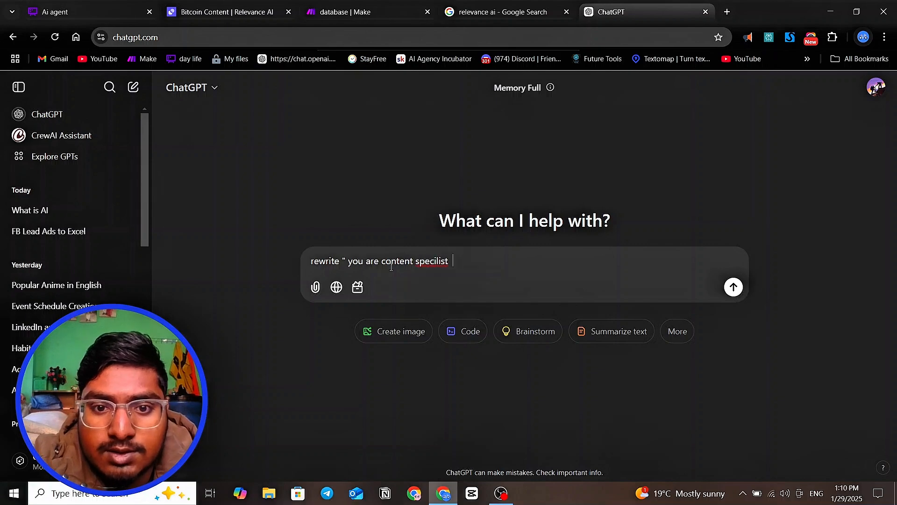
{"action": "type", "text": "whic"}
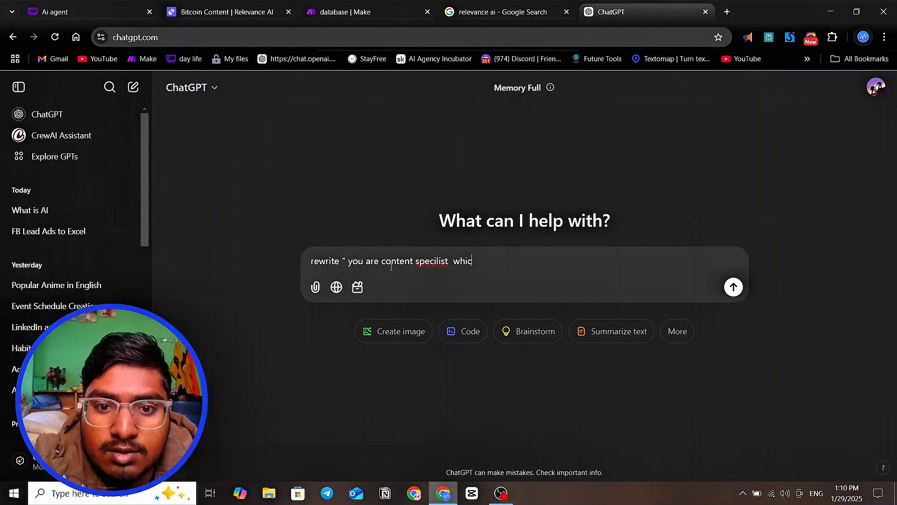
{"action": "type", "text": "h wirt"}
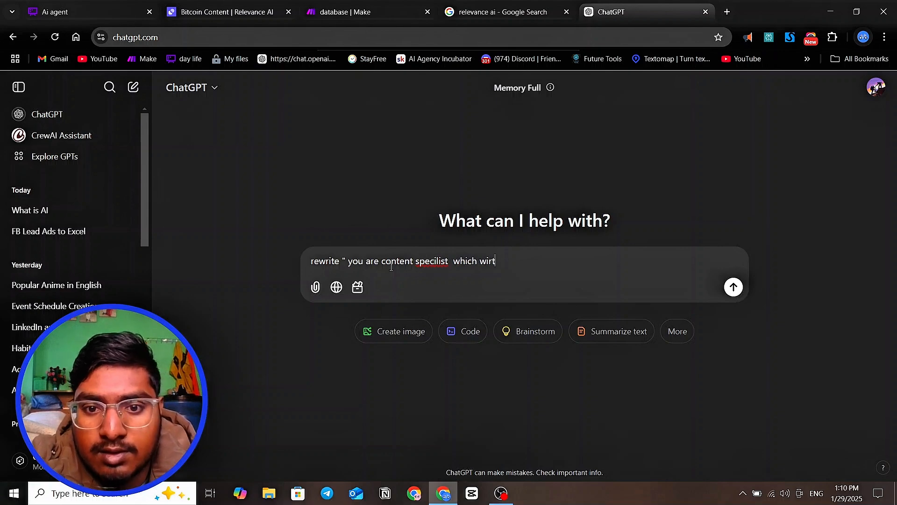
{"action": "key", "text": "BackSpace"}
{"action": "key", "text": "BackSpace"}
{"action": "key", "text": "BackSpace"}
{"action": "type", "text": "rite"}
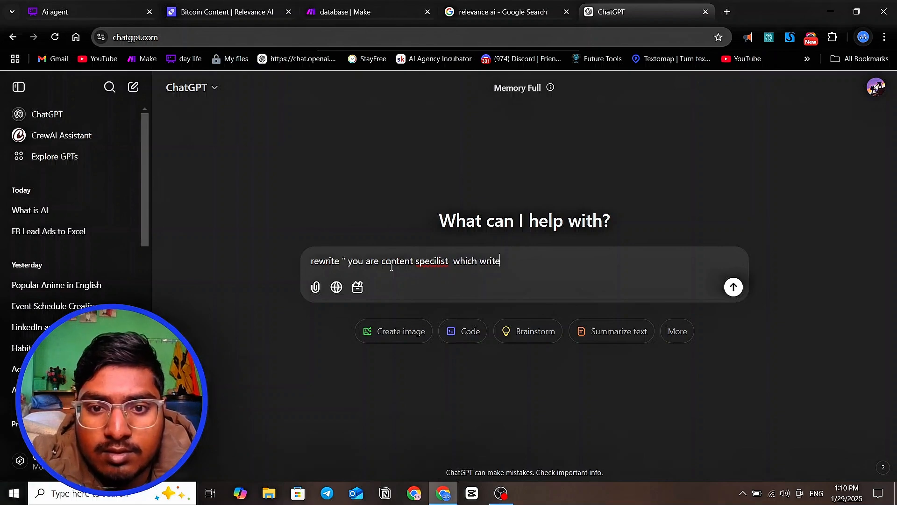
{"action": "type", "text": " linked"}
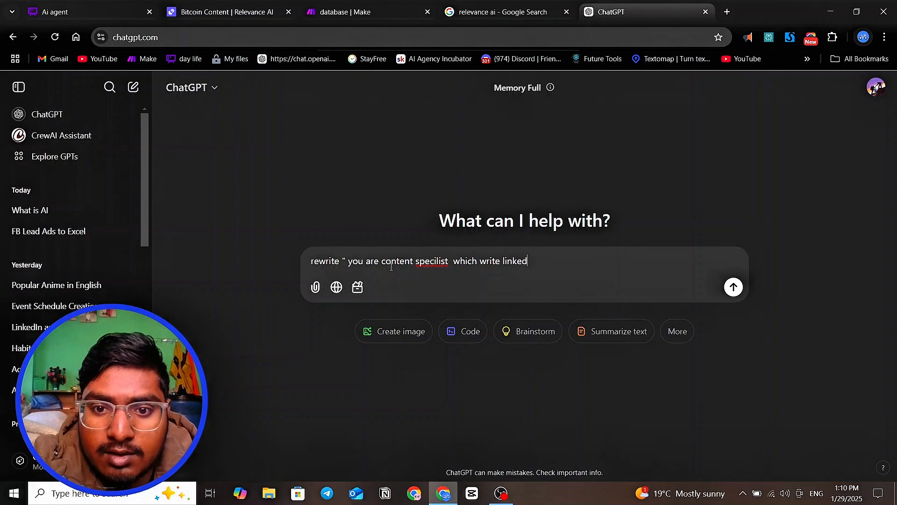
{"action": "type", "text": "in and "}
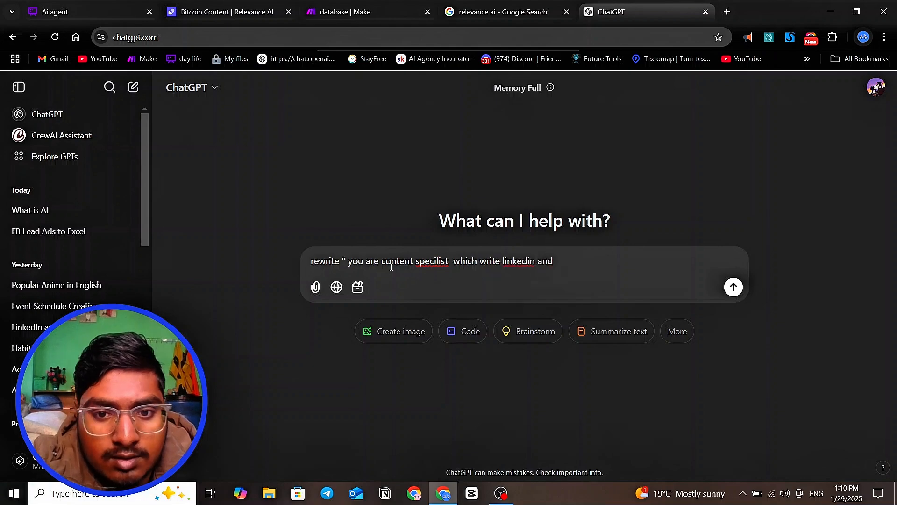
{"action": "type", "text": "ti"}
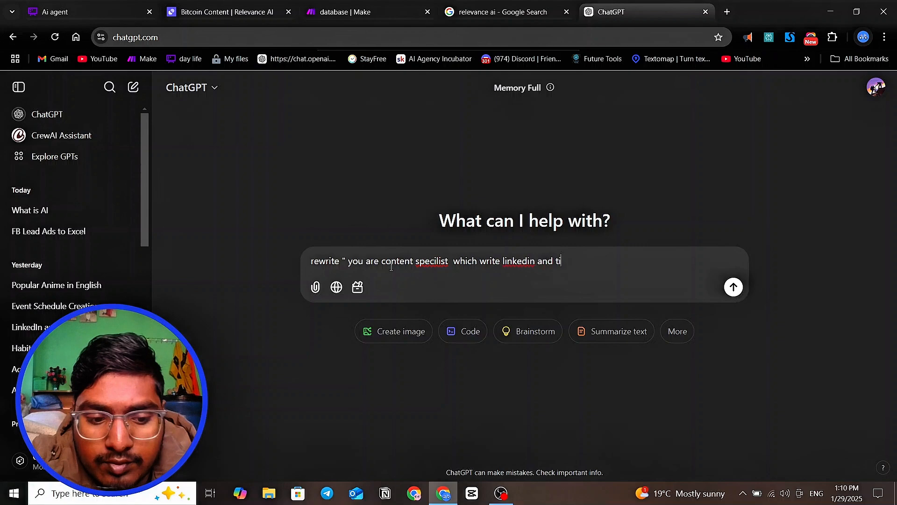
{"action": "key", "text": "BackSpace"}
{"action": "type", "text": "witt"}
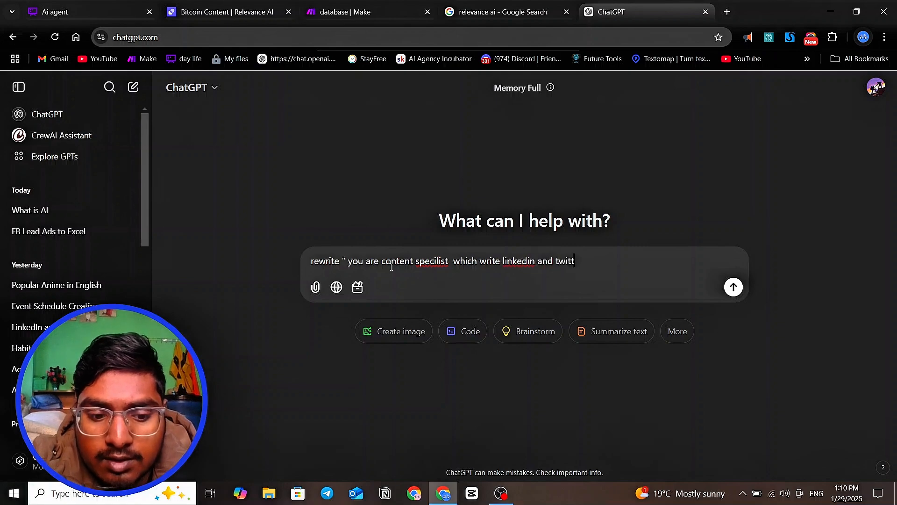
{"action": "type", "text": "er post"}
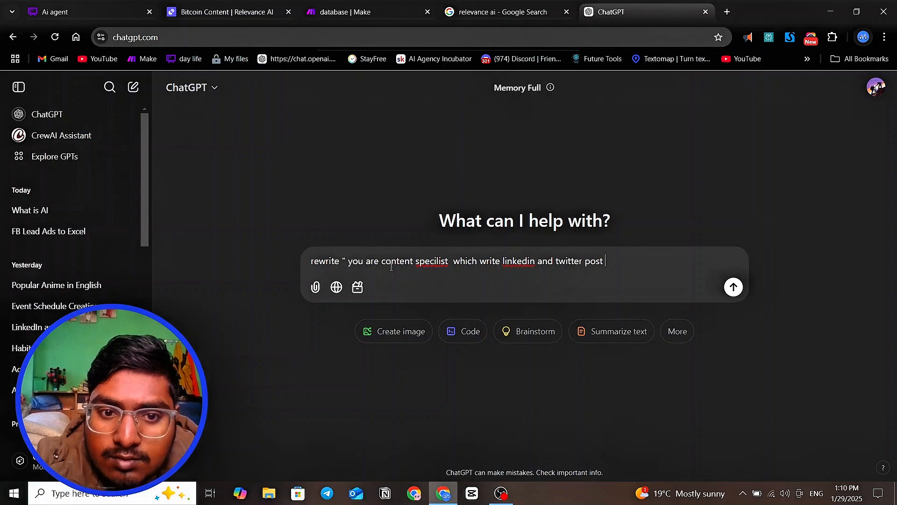
{"action": "key", "text": "Return"}
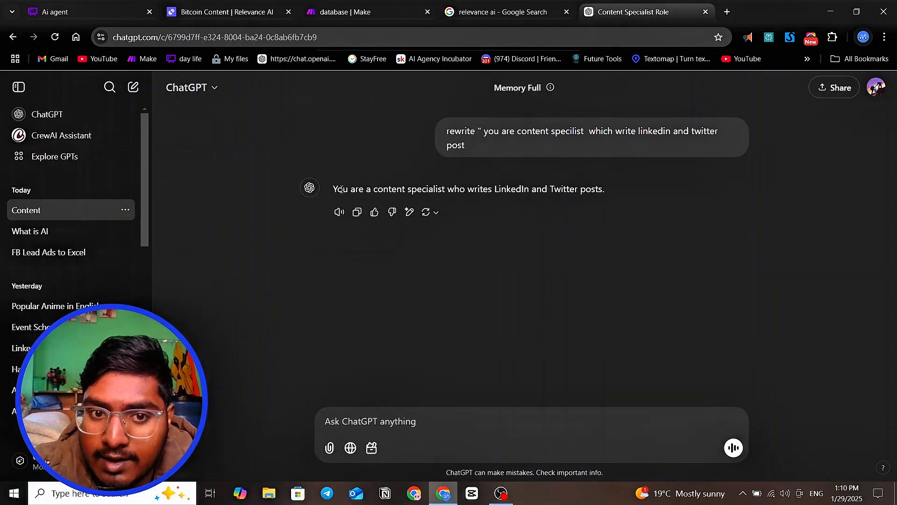
{"action": "left_click_drag", "start_coordinate": [341, 189], "coordinate": [423, 189]}
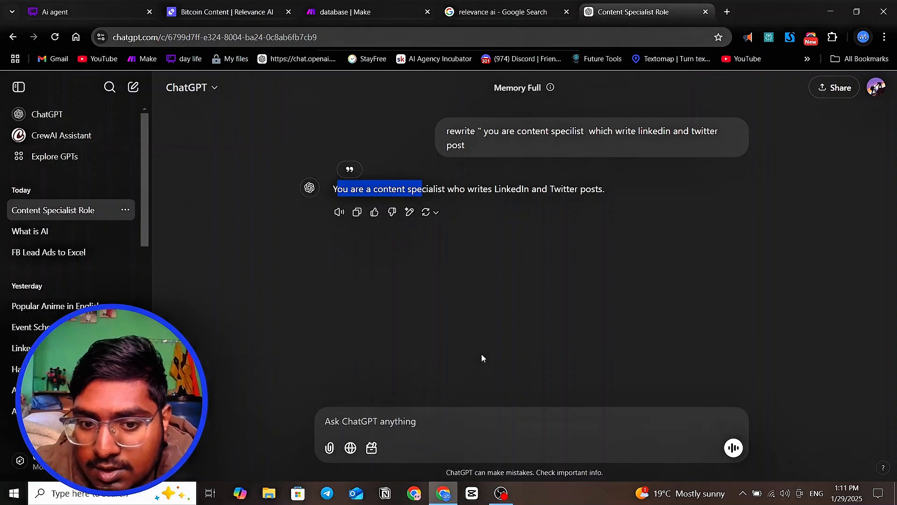
- Ask ChatGPT to rewrite "you have take the input form user research on it , and make a linkedin and twitter post"
{"action": "left_click", "coordinate": [464, 425]}
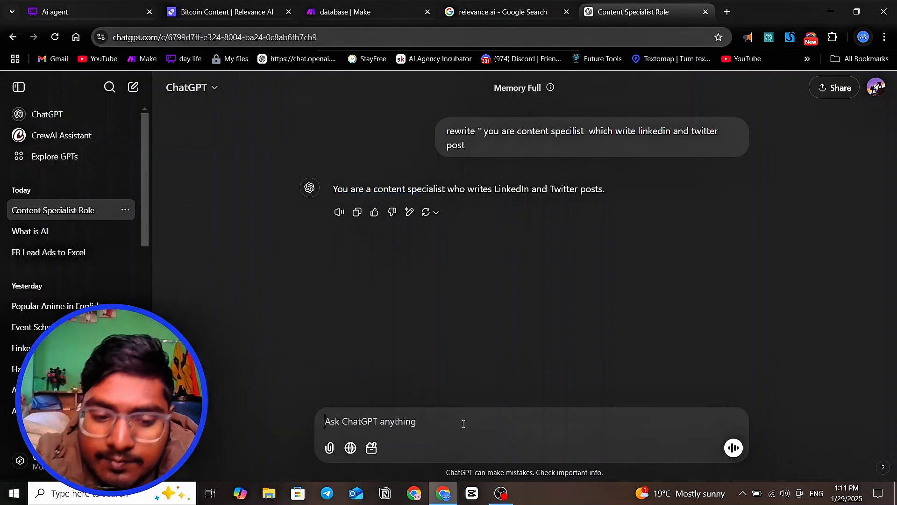
{"action": "type", "text": "w"}
{"action": "key", "text": "BackSpace"}
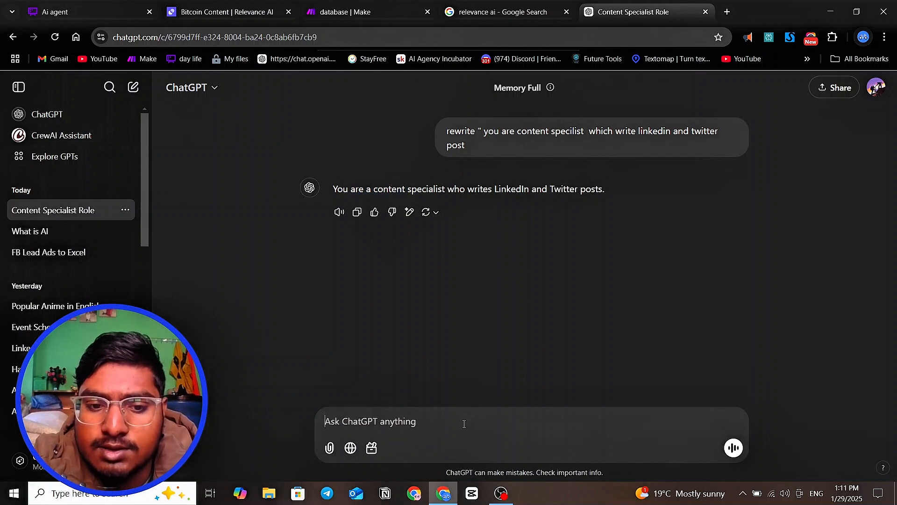
{"action": "type", "text": "rewrite \""}
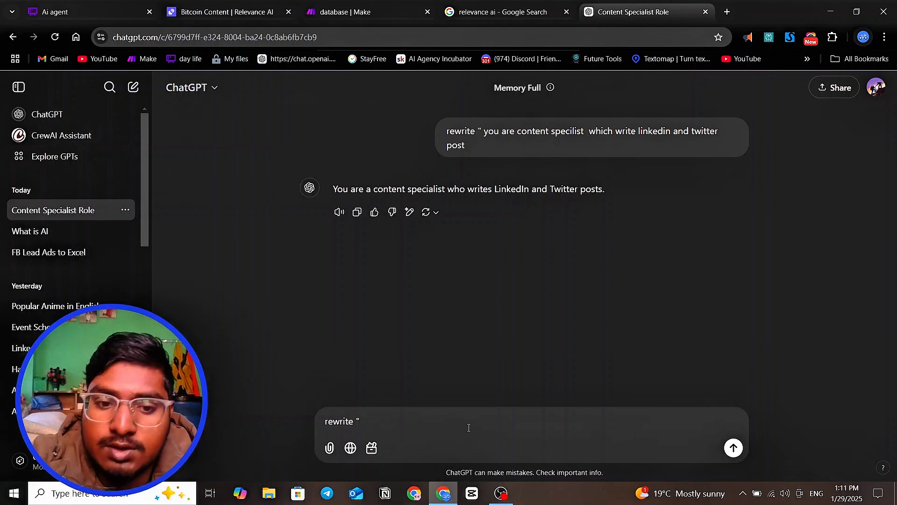
{"action": "type", "text": "yo"}
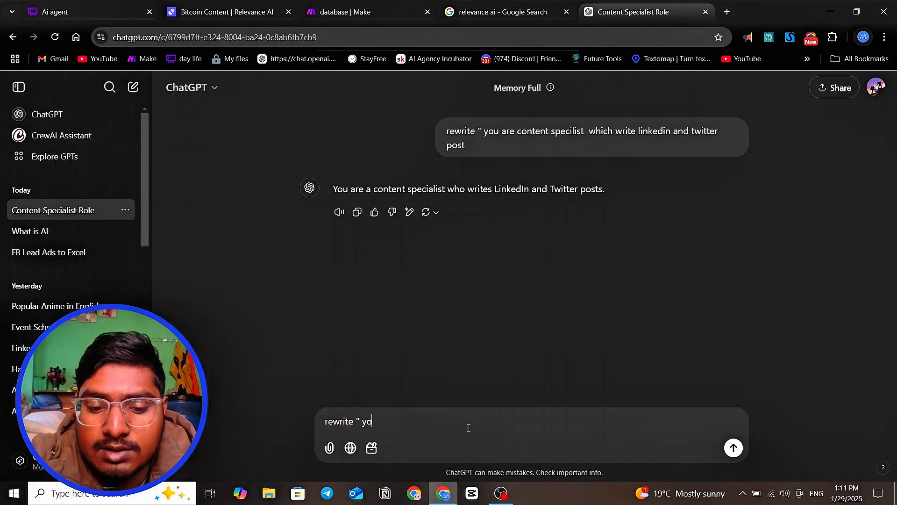
{"action": "type", "text": "u"}
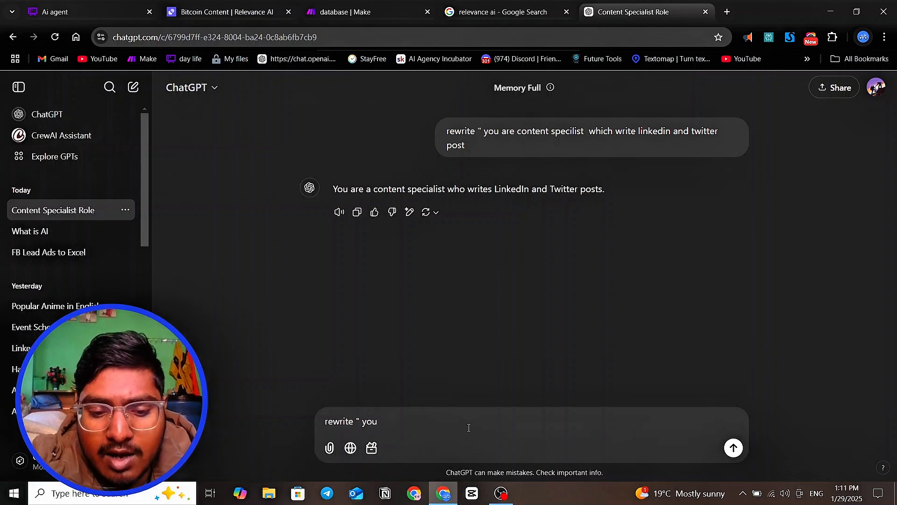
{"action": "type", "text": " have take the im"}
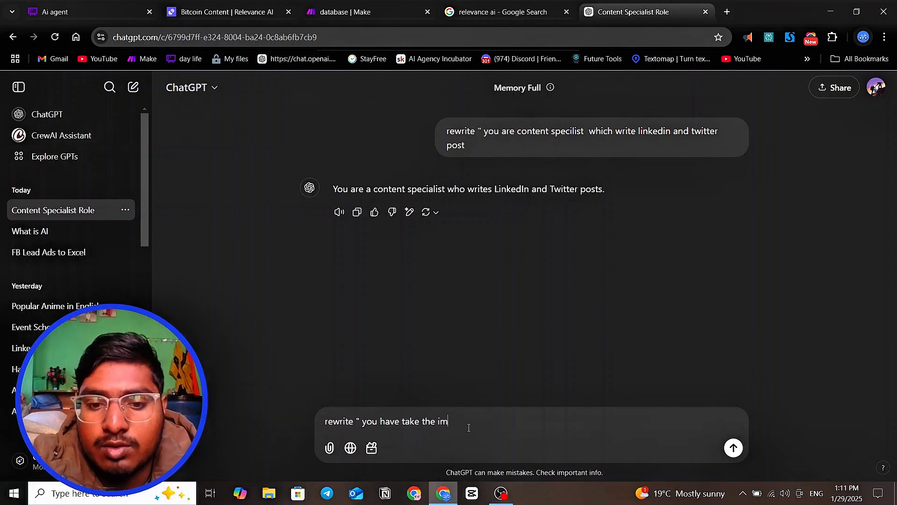
{"action": "key", "text": "BackSpace"}
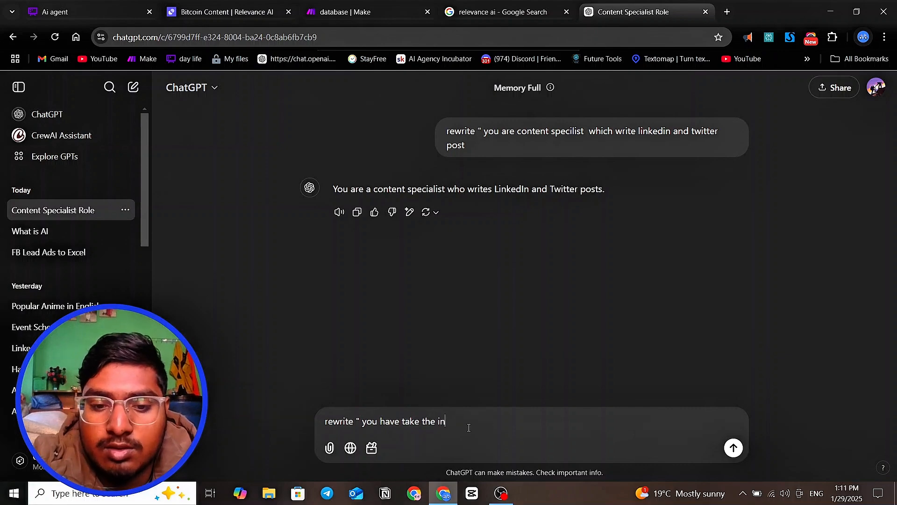
{"action": "type", "text": "nput"}
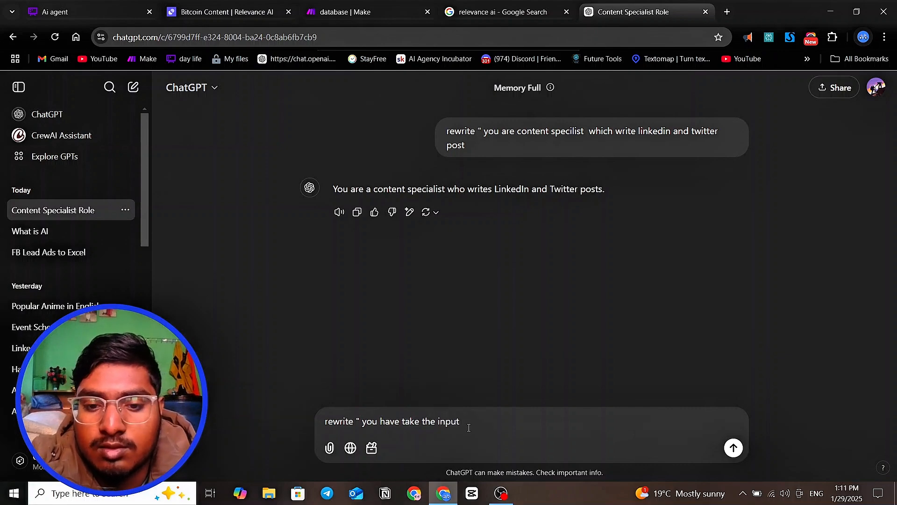
{"action": "type", "text": " form user "}
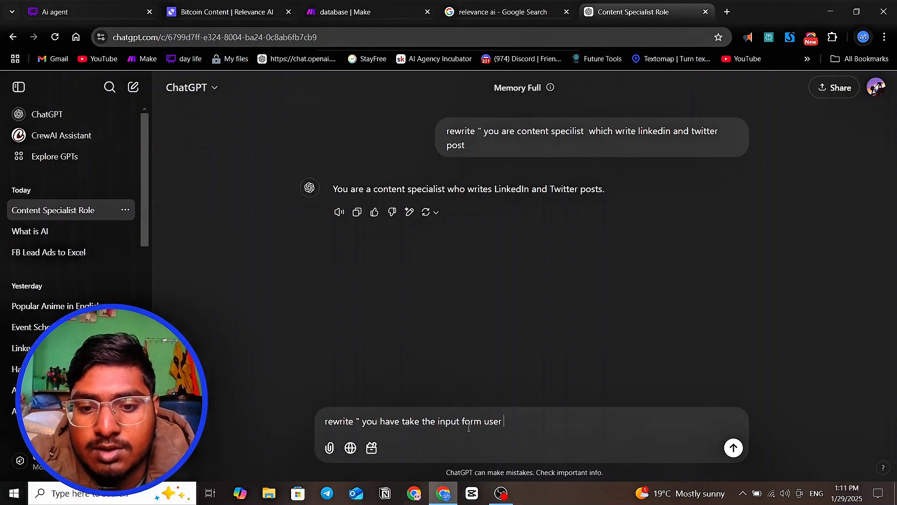
{"action": "type", "text": "res"}
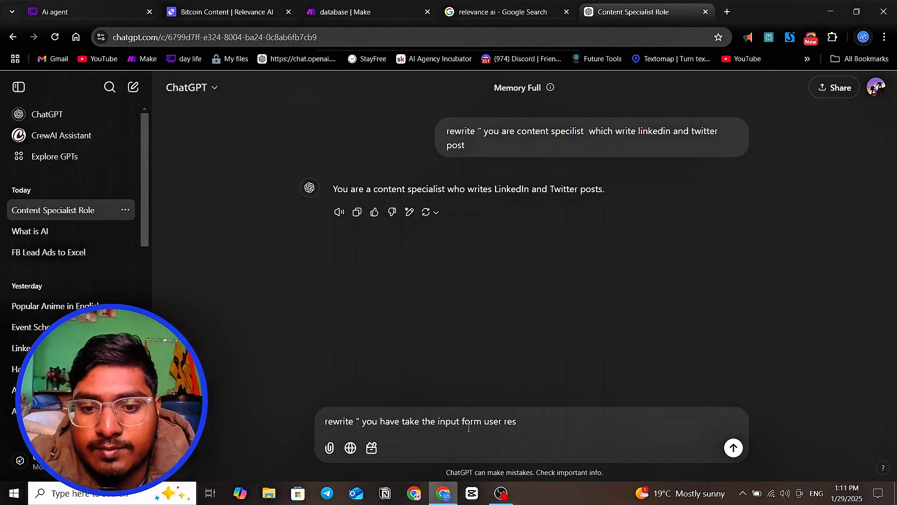
{"action": "type", "text": "rearch o n"}
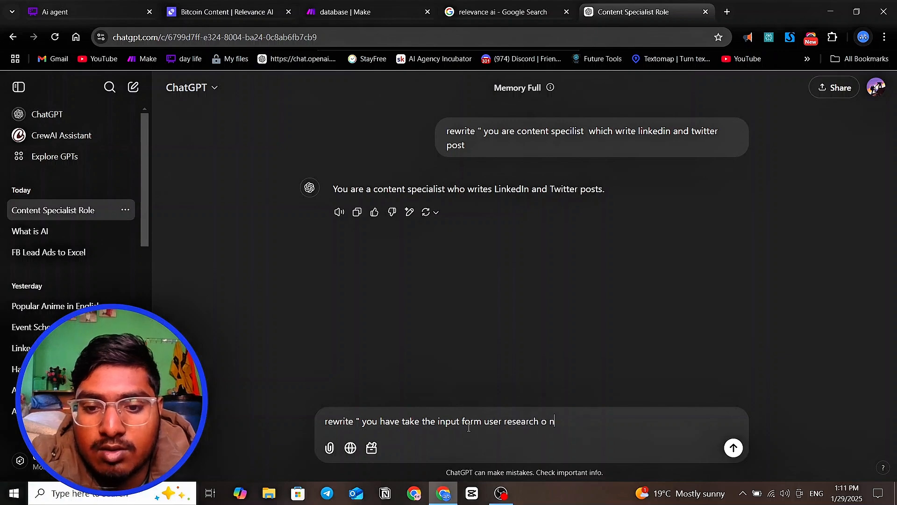
{"action": "key", "text": "BackSpace"}
{"action": "type", "text": "n it ,"}
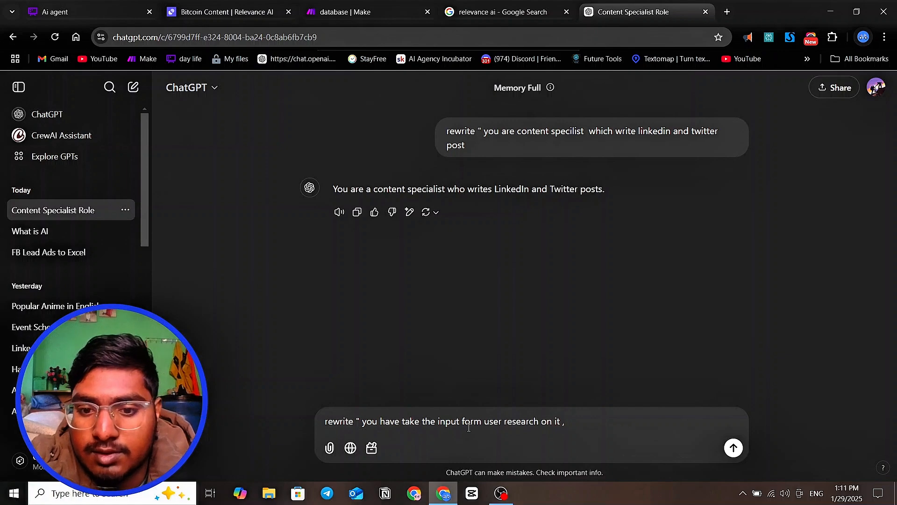
{"action": "type", "text": " and ma"}
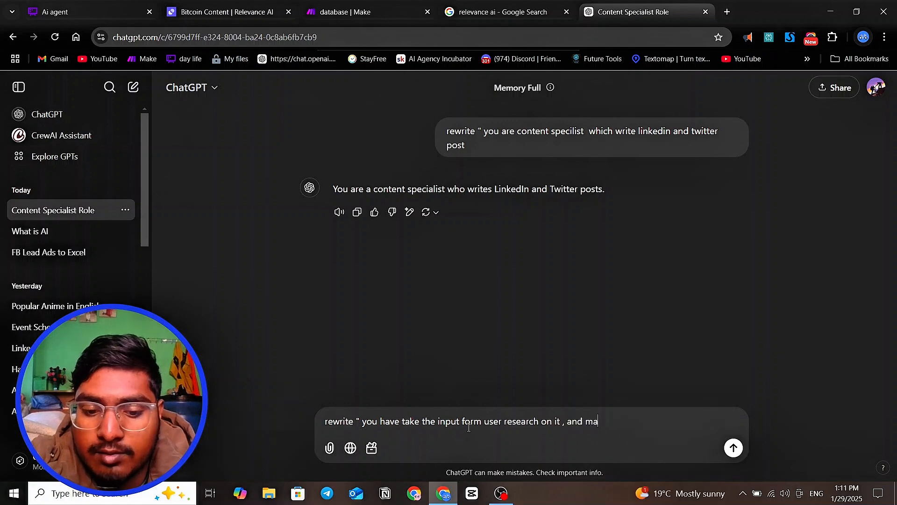
{"action": "type", "text": "ke a linke"}
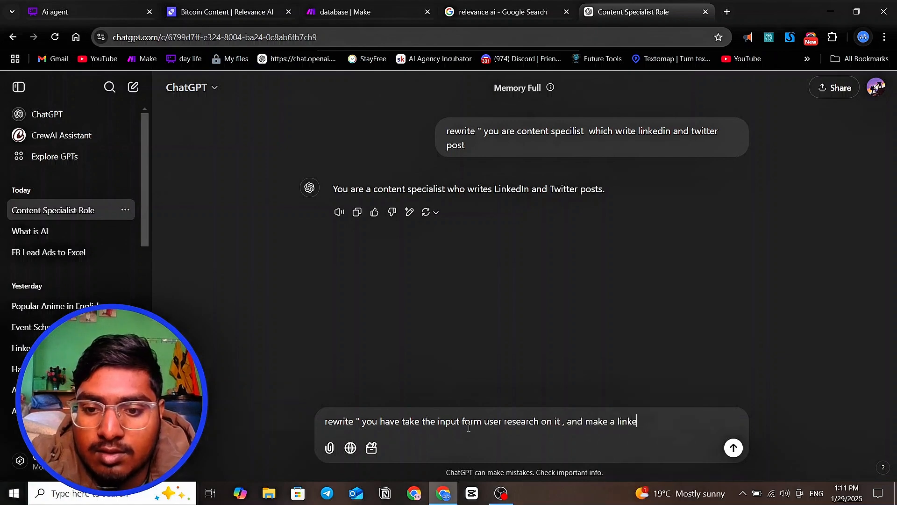
{"action": "type", "text": "din and "}
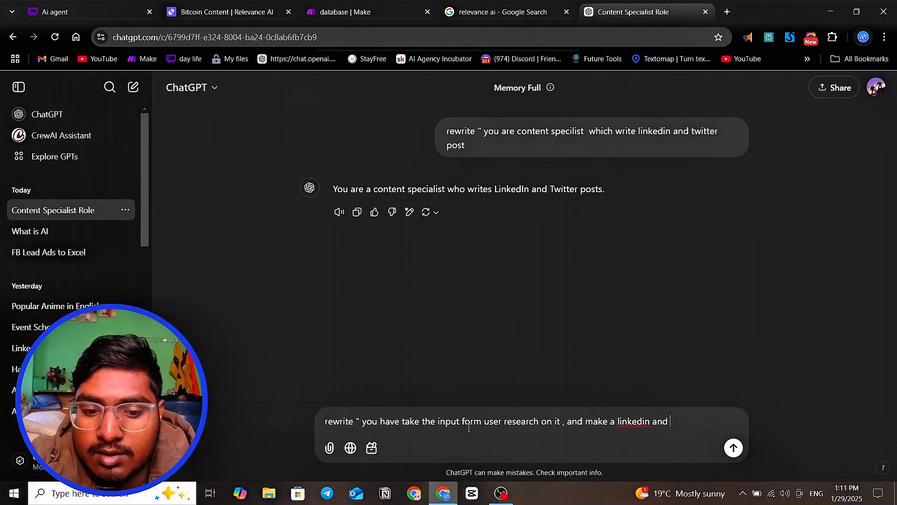
{"action": "type", "text": "tiw"}
{"action": "key", "text": "BackSpace"}
{"action": "type", "text": "iwi"}
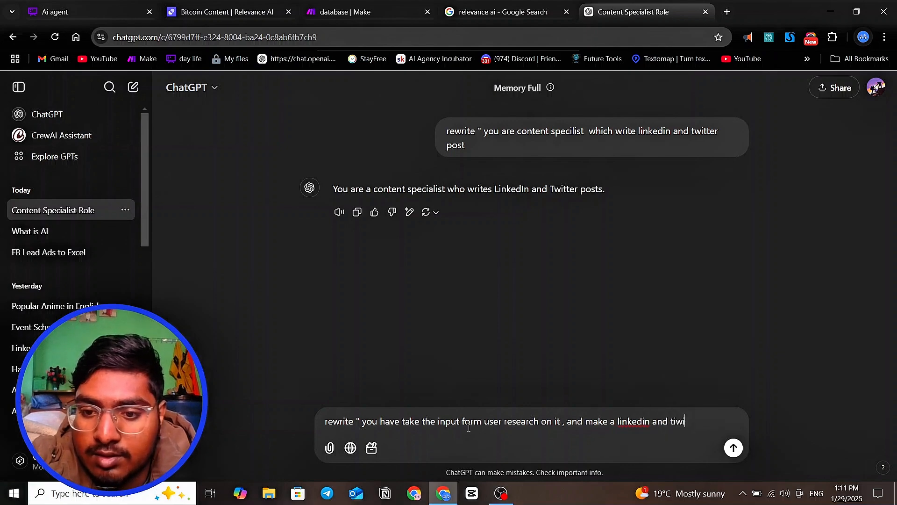
{"action": "key", "text": "BackSpace"}
{"action": "key", "text": "BackSpace"}
{"action": "key", "text": "BackSpace"}
{"action": "type", "text": "wi"}
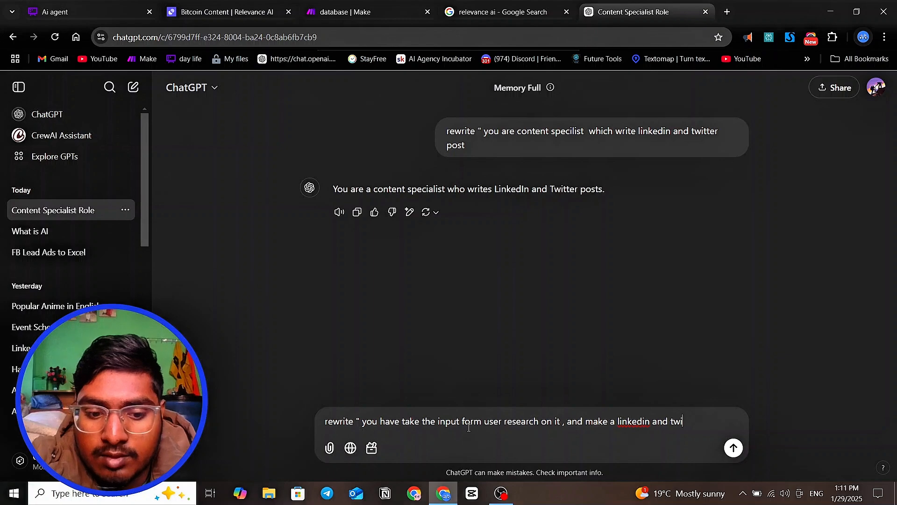
{"action": "type", "text": "tter posr="}
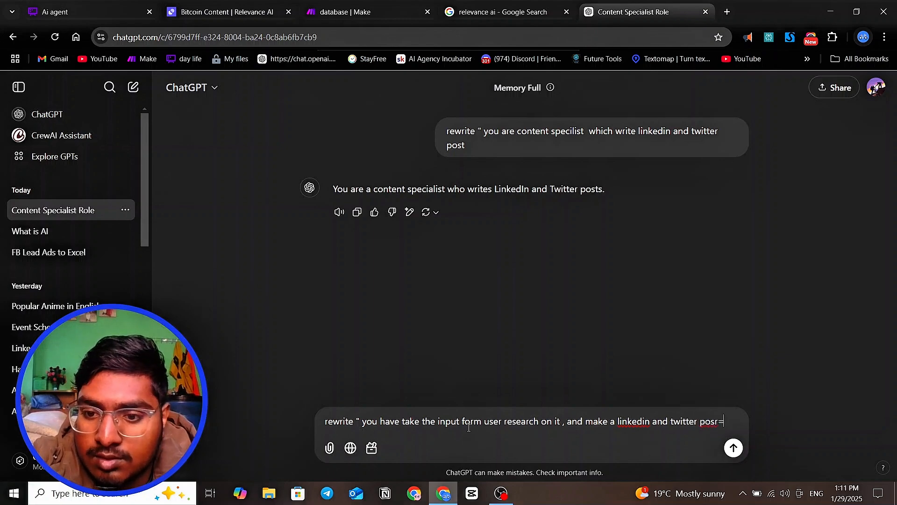
{"action": "key", "text": "BackSpace"}
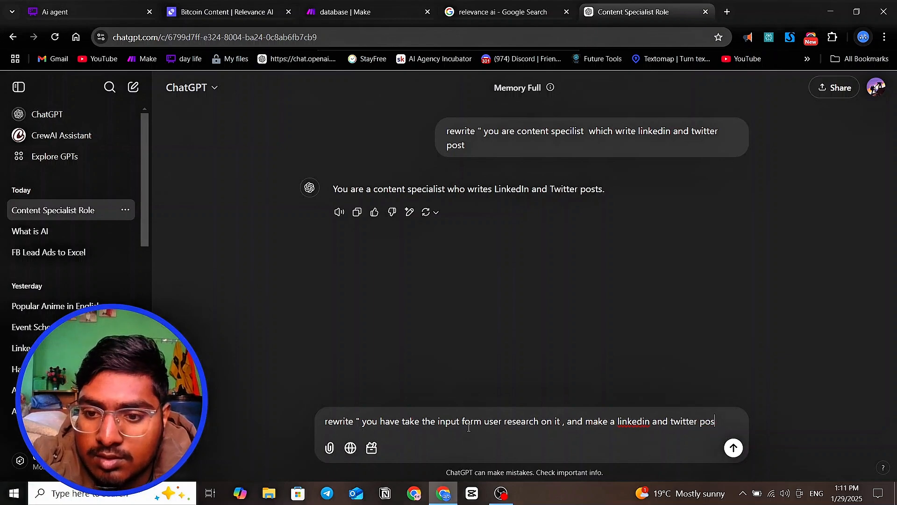
{"action": "type", "text": "t"}
{"action": "key", "text": "Return"}
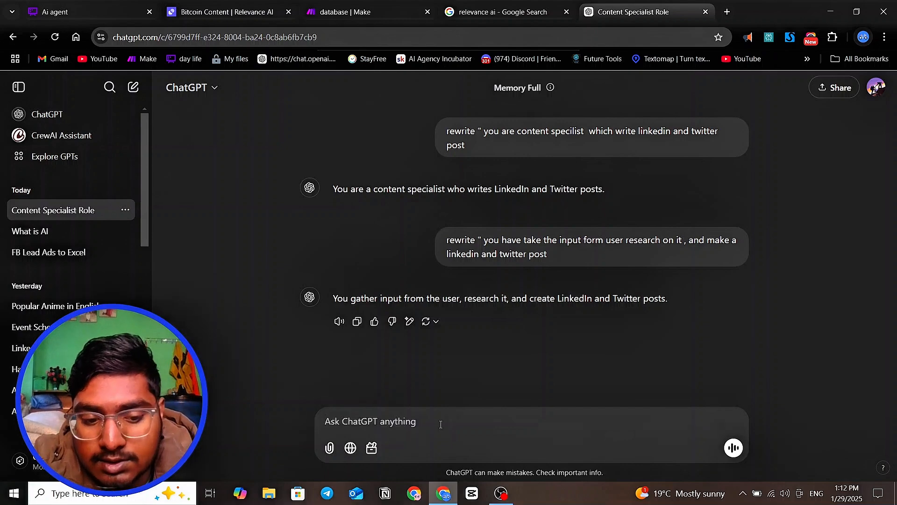
- Start another ChatGPT prompt with rewrite" you, checking the role, task and context in the Relevance AI core instructions while drafting it
{"action": "type", "text": "rewrite"}
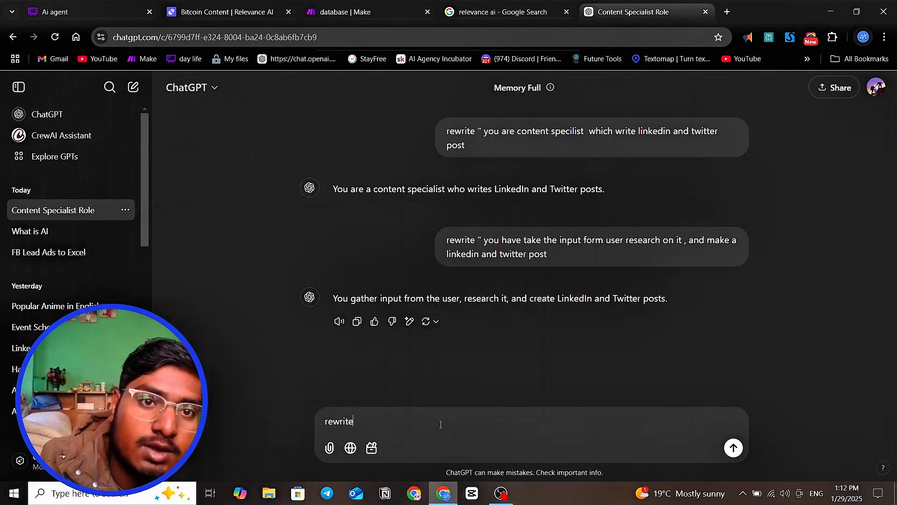
{"action": "left_click", "coordinate": [220, 12]}
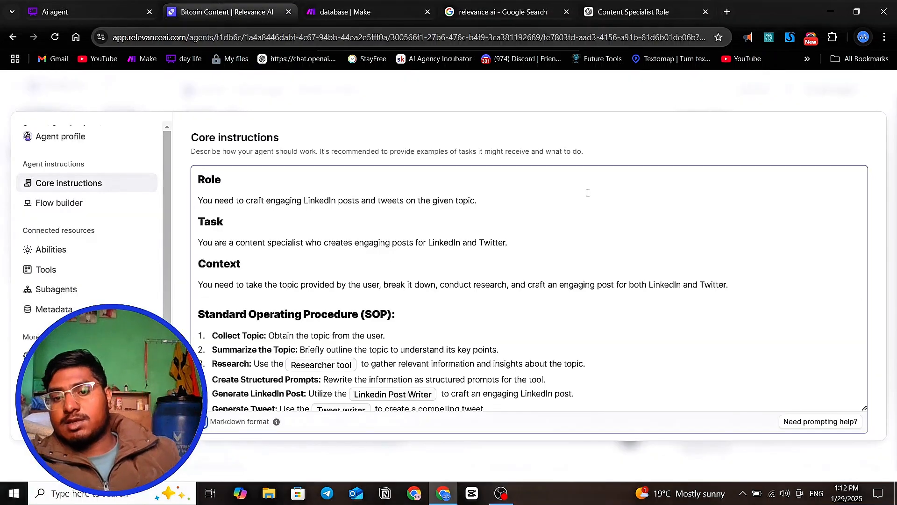
{"action": "left_click", "coordinate": [643, 14]}
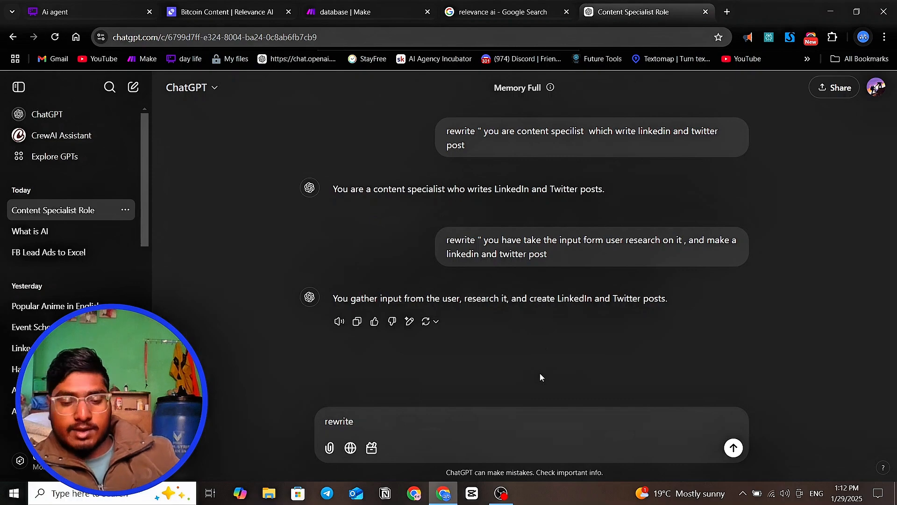
{"action": "type", "text": "\""}
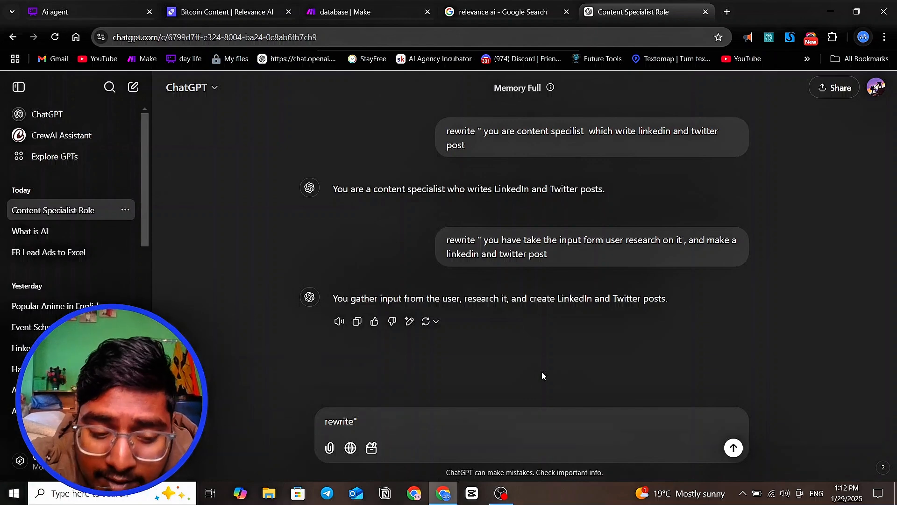
{"action": "type", "text": "yi"}
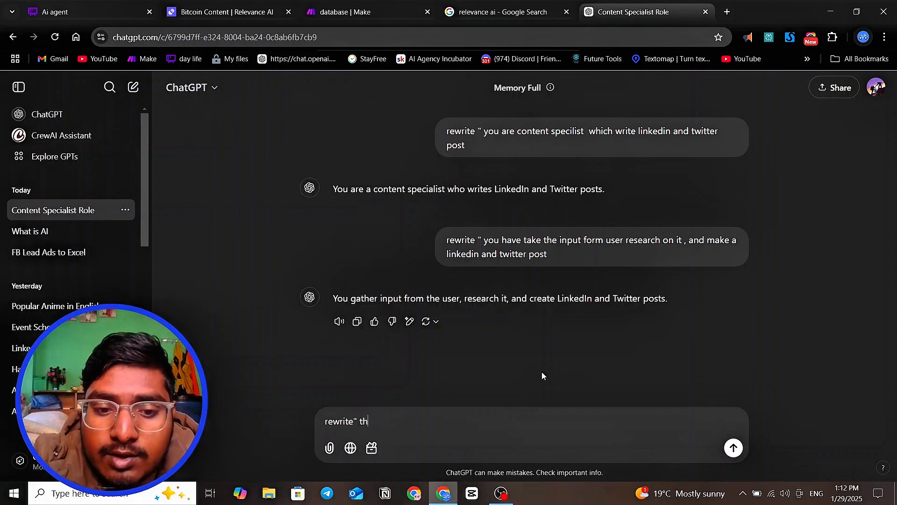
{"action": "key", "text": "BackSpace"}
{"action": "key", "text": "BackSpace"}
{"action": "type", "text": "you"}
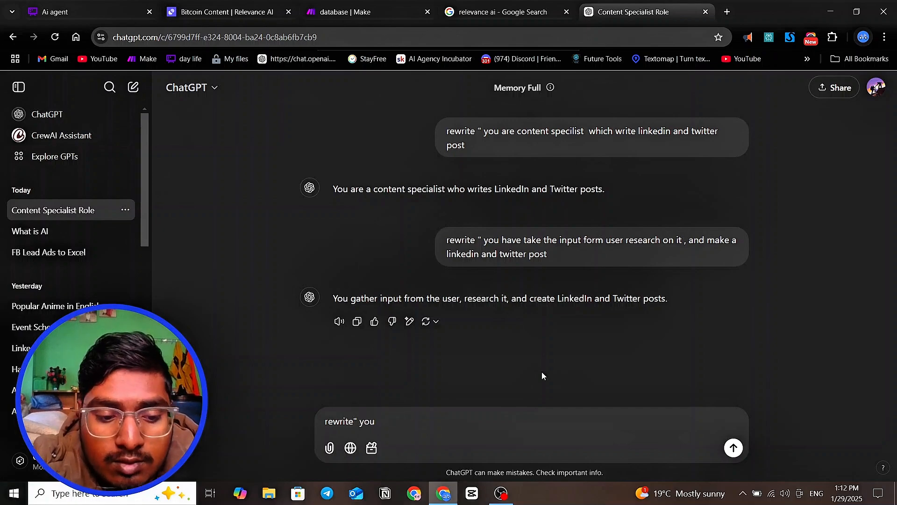
{"action": "key", "text": "super+d"}
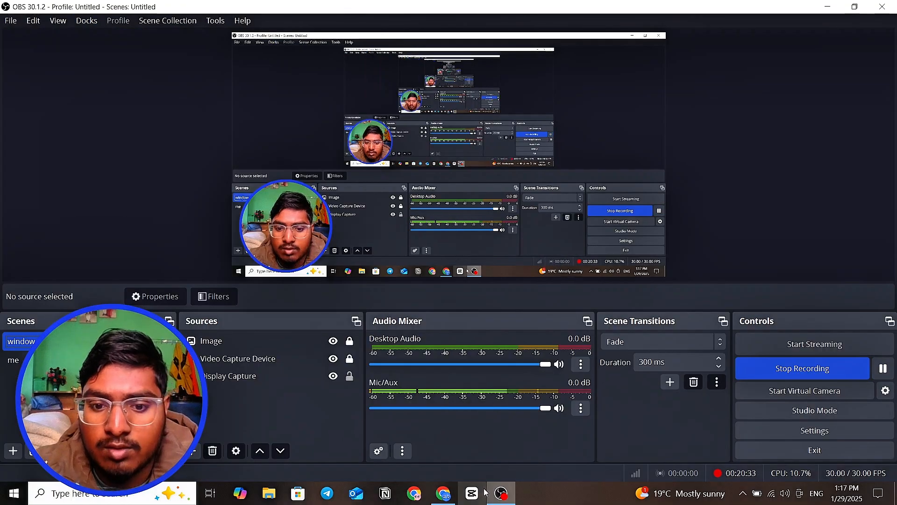
{"action": "left_click", "coordinate": [825, 10]}
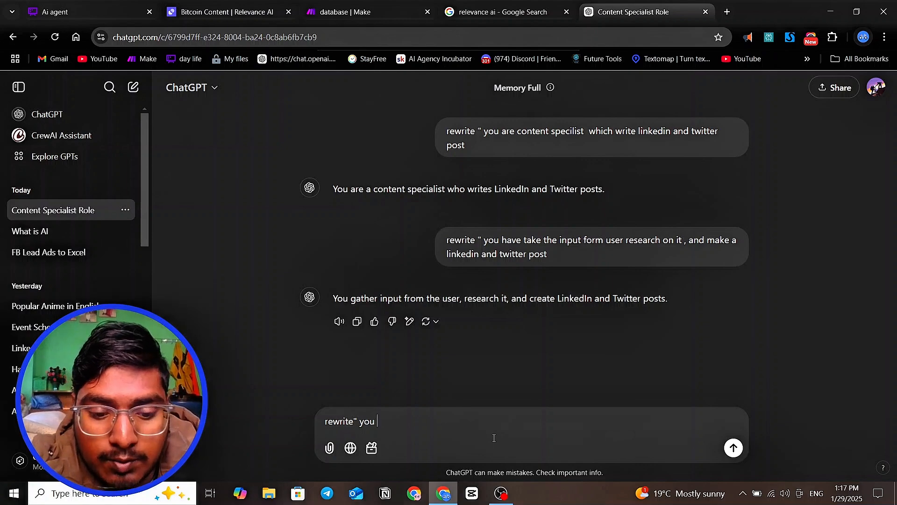
- Complete the ChatGPT prompt as rewrite" you perform this takes for increasing my social media reach and brand value and send it
{"action": "type", "text": "perfo"}
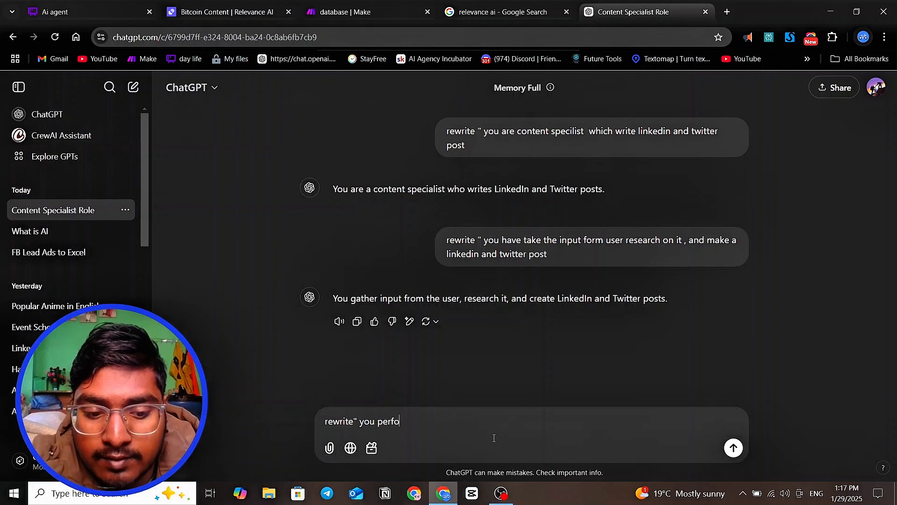
{"action": "type", "text": "rm this "}
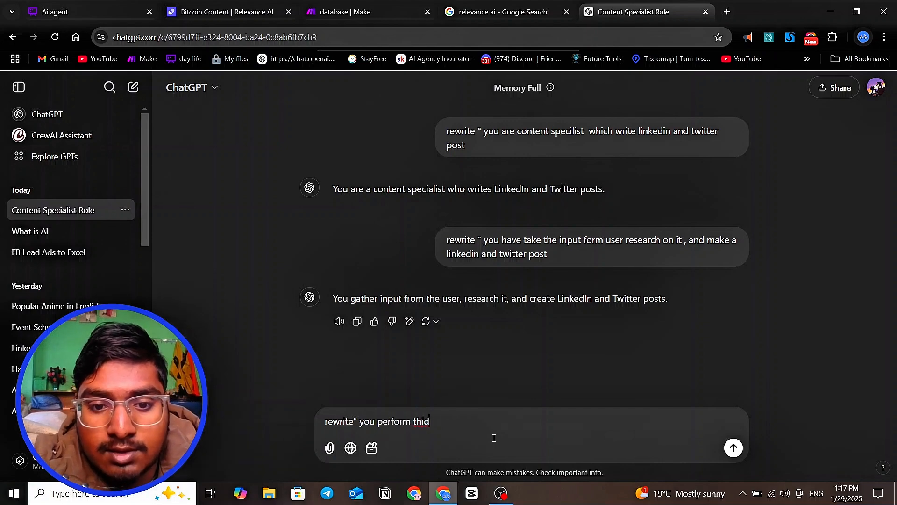
{"action": "type", "text": "t"}
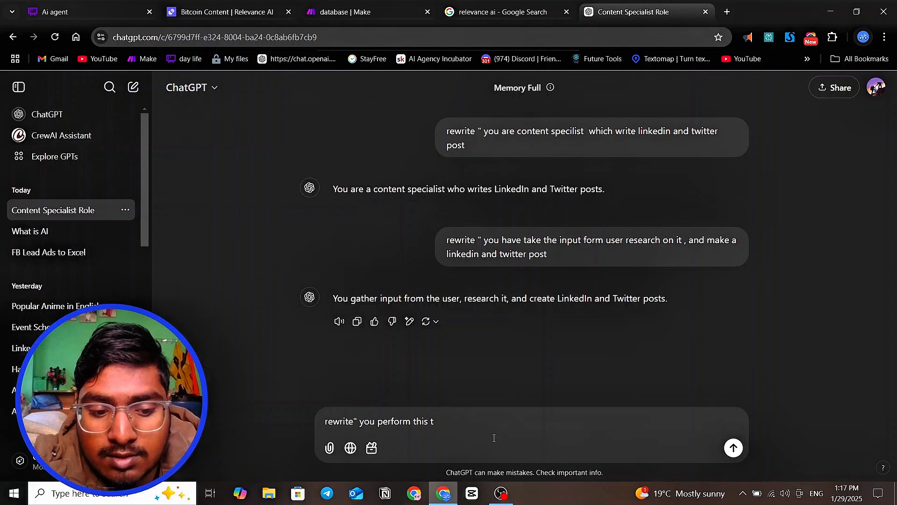
{"action": "type", "text": "akes "}
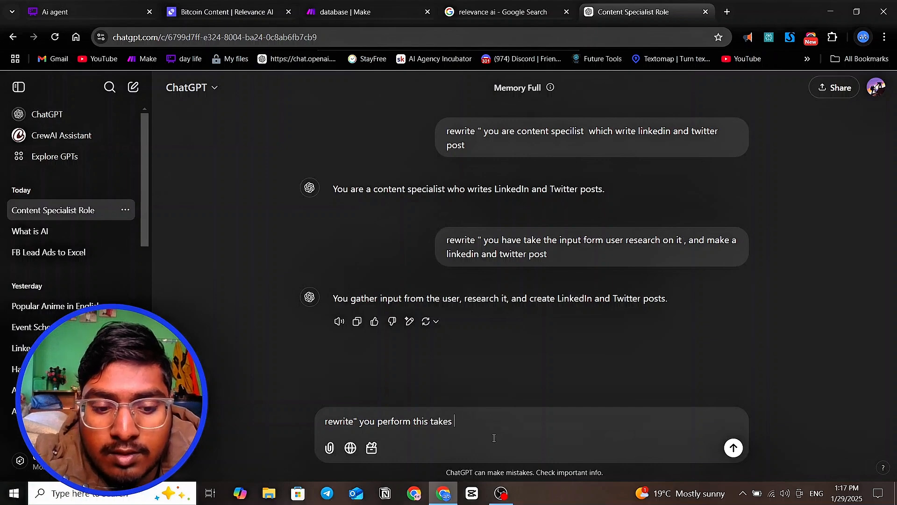
{"action": "type", "text": "for  in"}
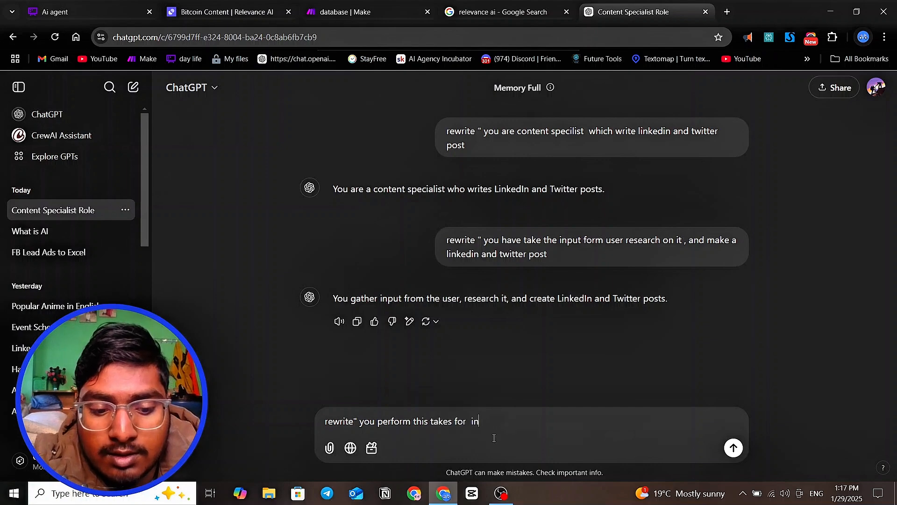
{"action": "type", "text": "cres"}
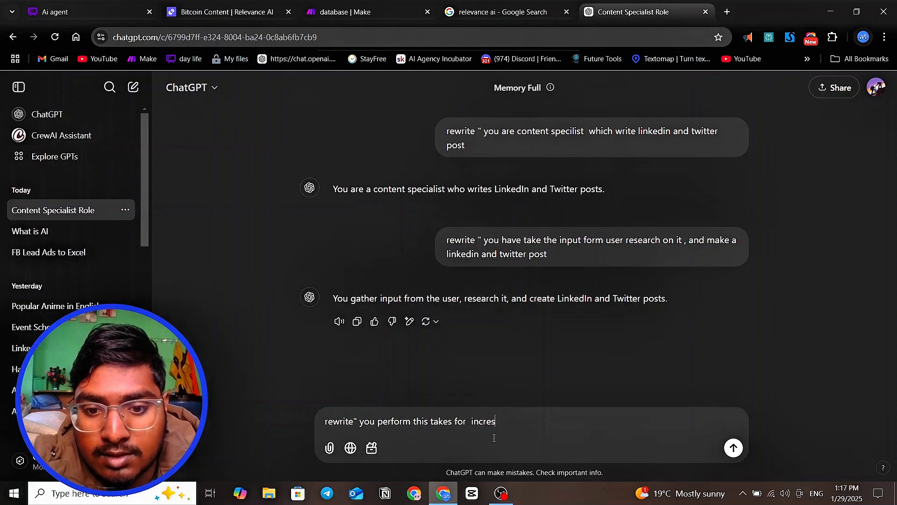
{"action": "key", "text": "BackSpace"}
{"action": "type", "text": "asin"}
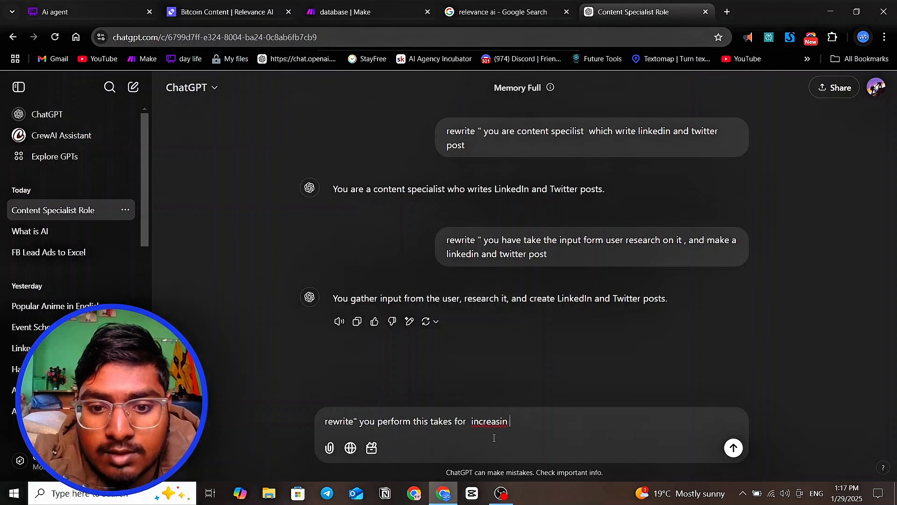
{"action": "key", "text": "BackSpace"}
{"action": "type", "text": "g my "}
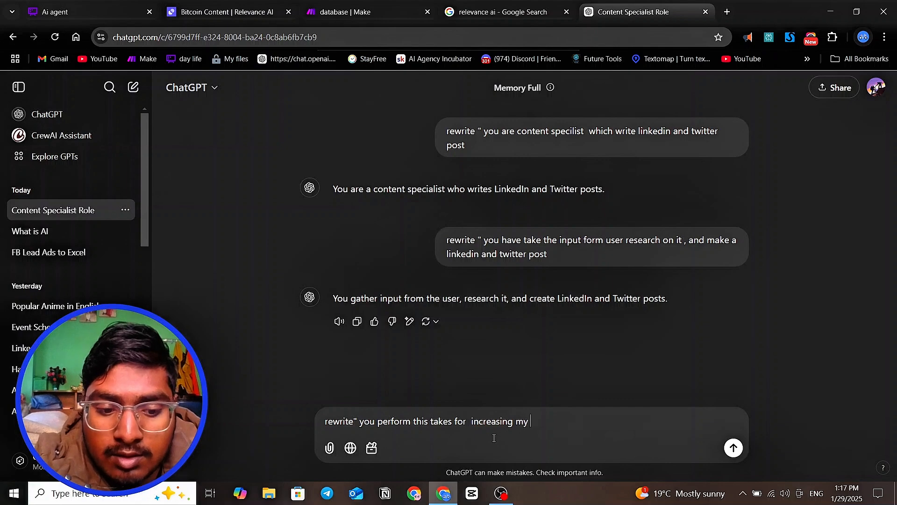
{"action": "type", "text": "social me"}
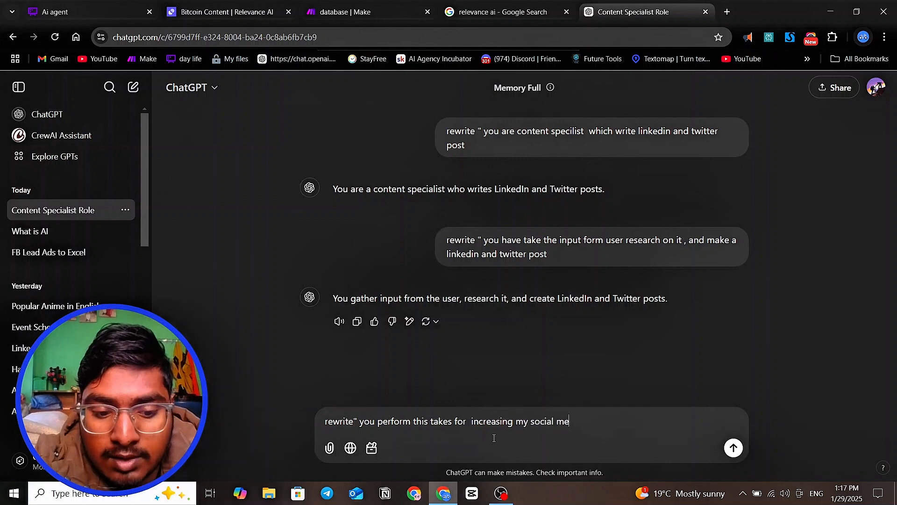
{"action": "type", "text": "dia re"}
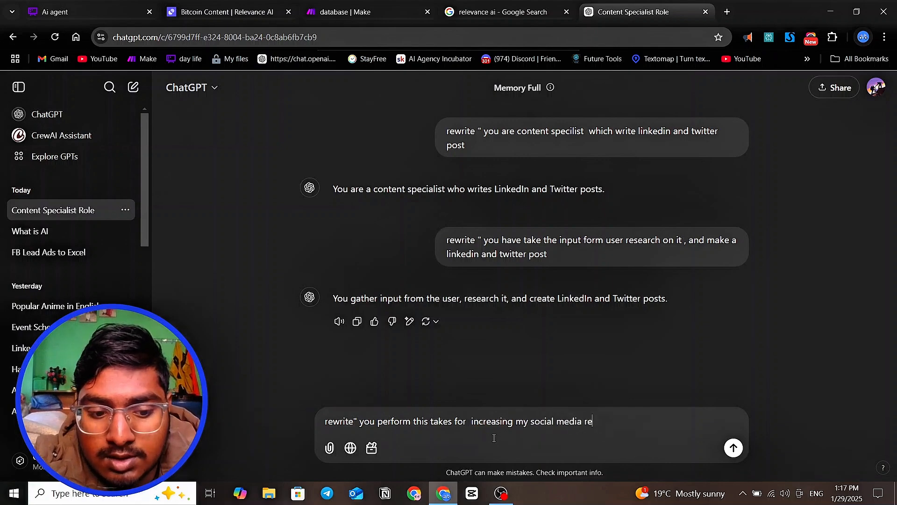
{"action": "type", "text": "ach and"}
{"action": "key", "text": "BackSpace"}
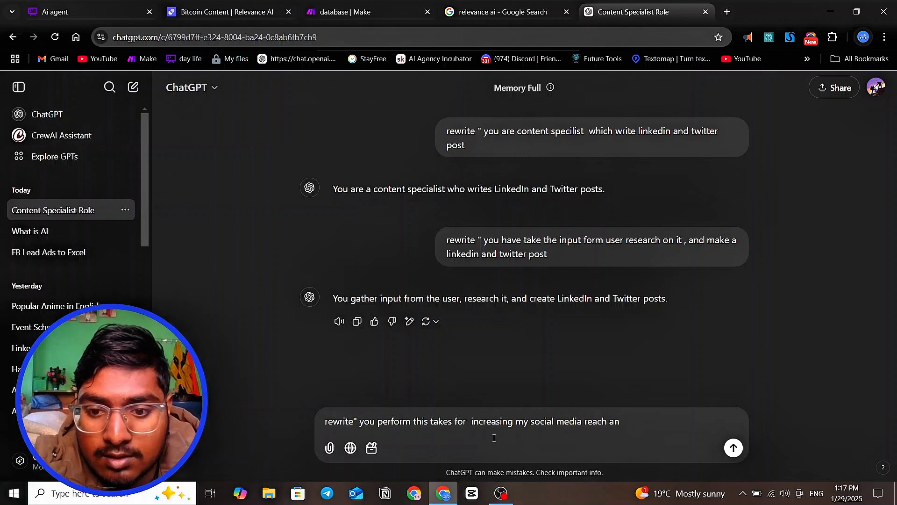
{"action": "type", "text": "d brand"}
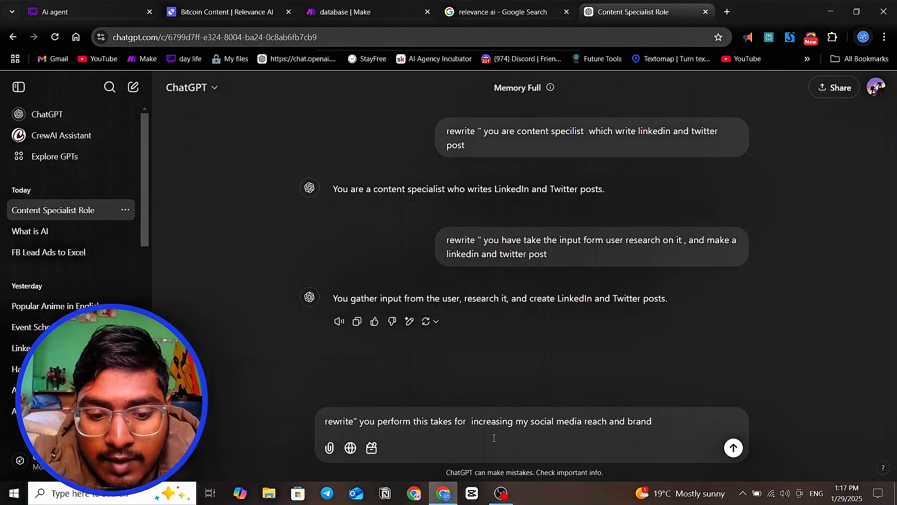
{"action": "type", "text": " value"}
{"action": "key", "text": "BackSpace"}
{"action": "type", "text": "e"}
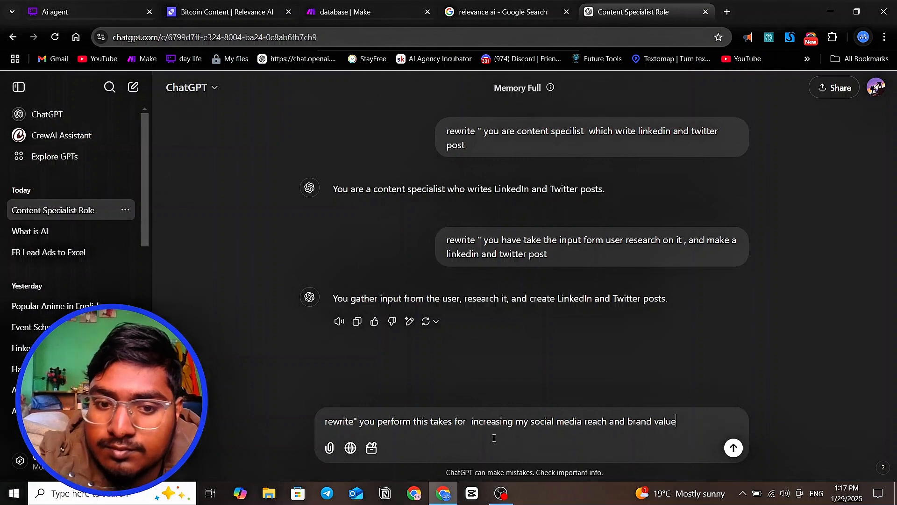
{"action": "left_click", "coordinate": [729, 445]}
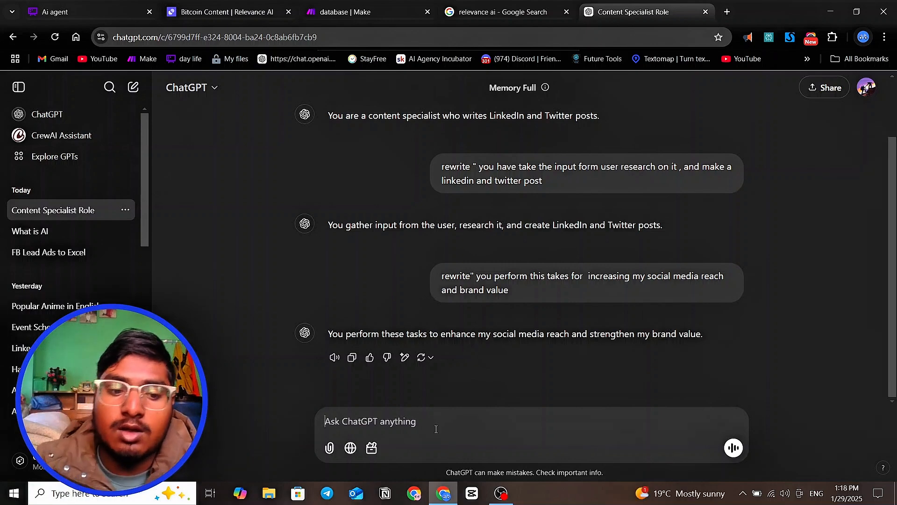
- Start another ChatGPT prompt with "rewrite" and switch to the Ai agent board in Whimsical
{"action": "type", "text": "re"}
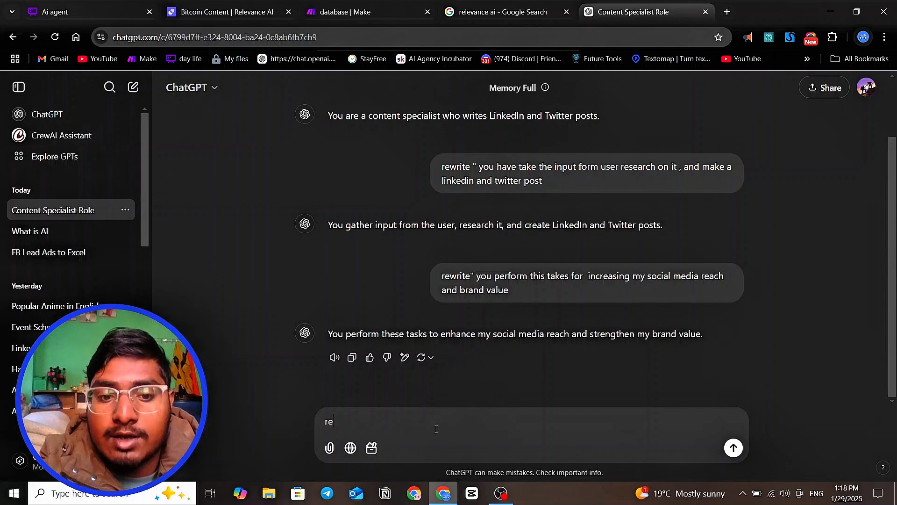
{"action": "type", "text": "write"}
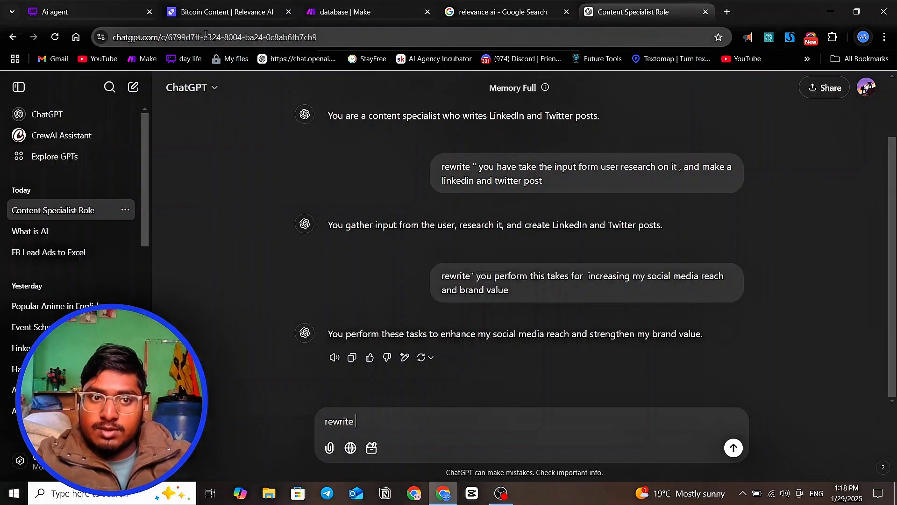
{"action": "left_click", "coordinate": [100, 8]}
- Place a new mind map in the empty area below the Content AI agent map and label its root "ai agent"
{"action": "scroll", "coordinate": [414, 231], "scroll_direction": "down", "scroll_amount": 2}
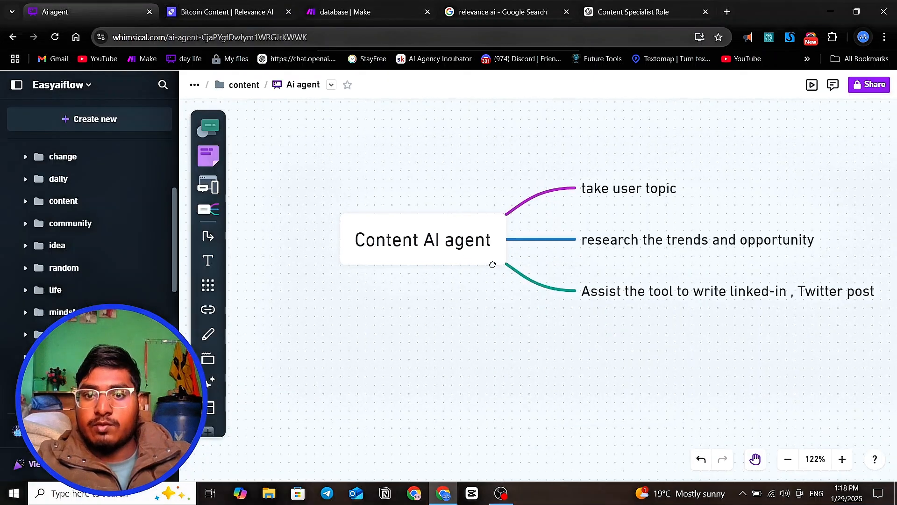
{"action": "scroll", "coordinate": [400, 281], "scroll_direction": "down", "scroll_amount": 3}
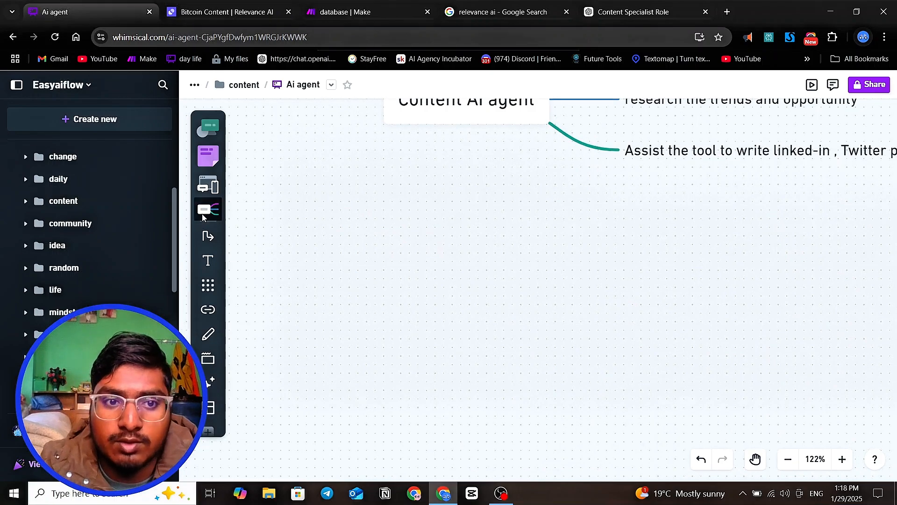
{"action": "left_click_drag", "start_coordinate": [208, 209], "coordinate": [367, 298]}
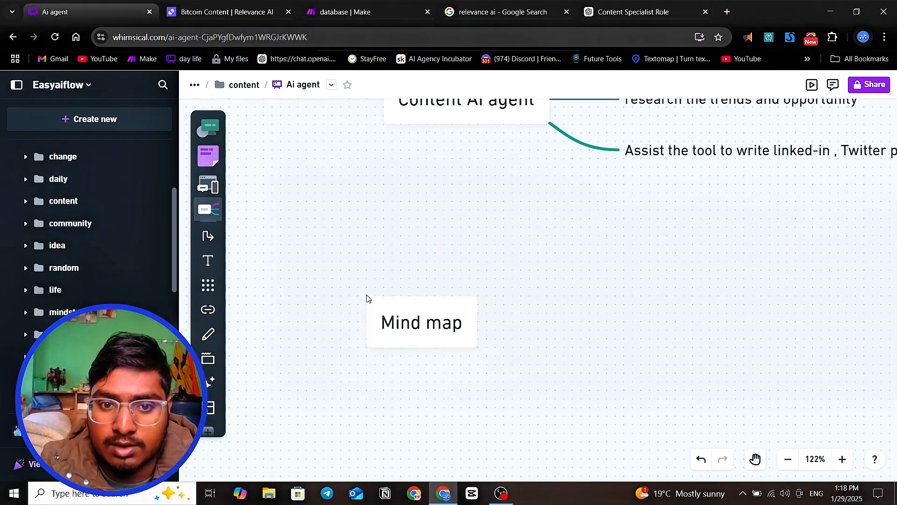
{"action": "left_click", "coordinate": [455, 330]}
{"action": "key", "text": "ctrl+a"}
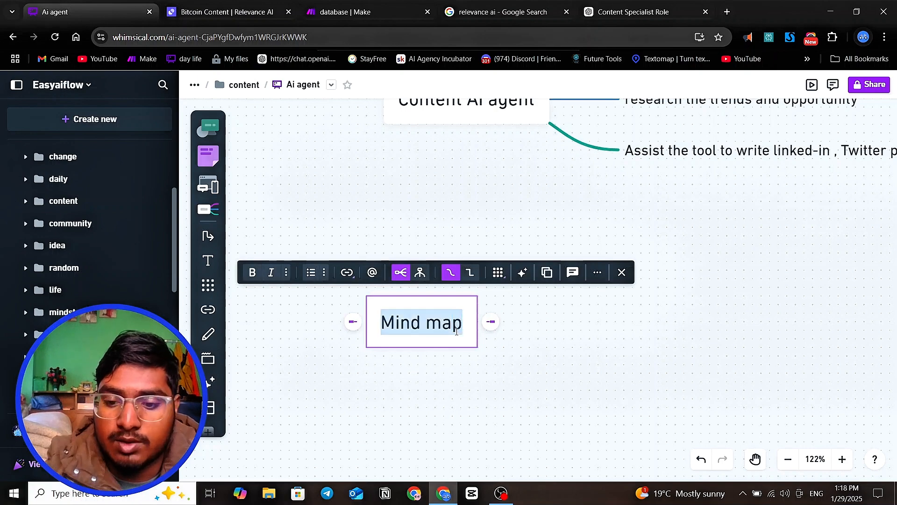
{"action": "key", "text": "Tab"}
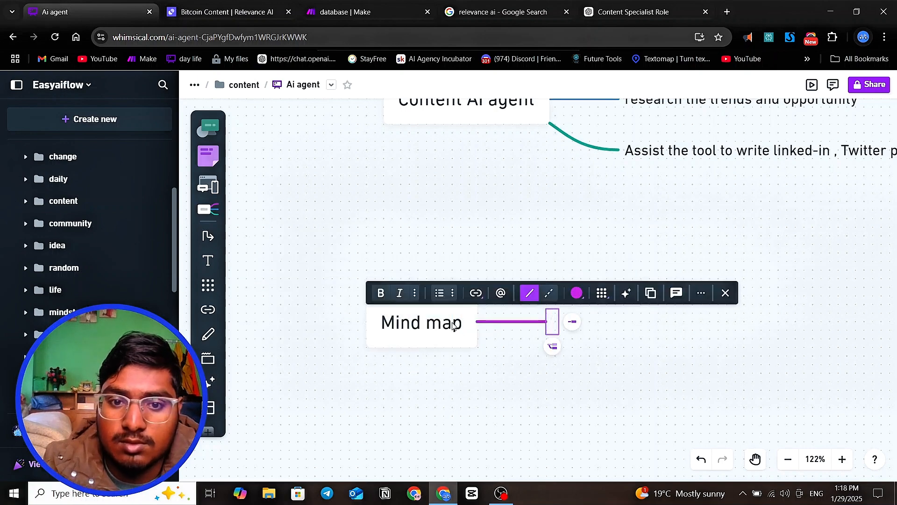
{"action": "left_click", "coordinate": [448, 330]}
{"action": "key", "text": "Escape"}
{"action": "double_click", "coordinate": [445, 325]}
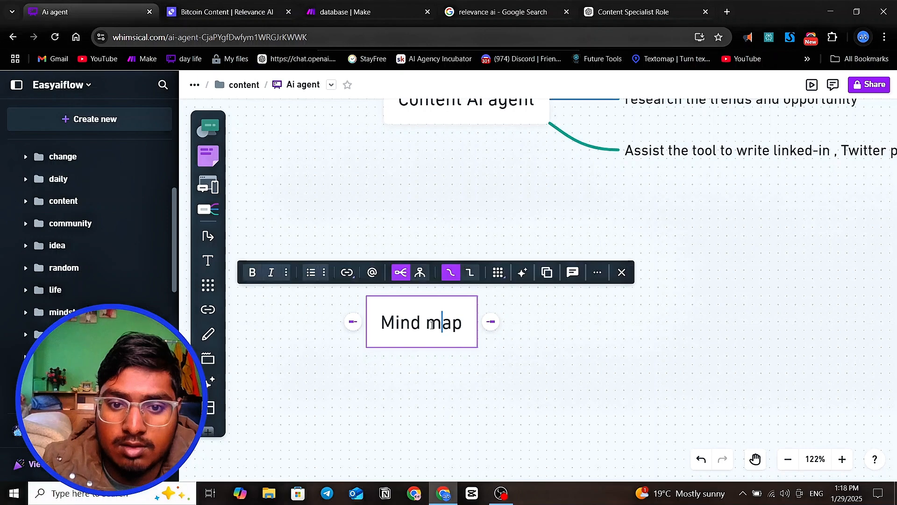
{"action": "key", "text": "ctrl+a"}
{"action": "type", "text": "ai a"}
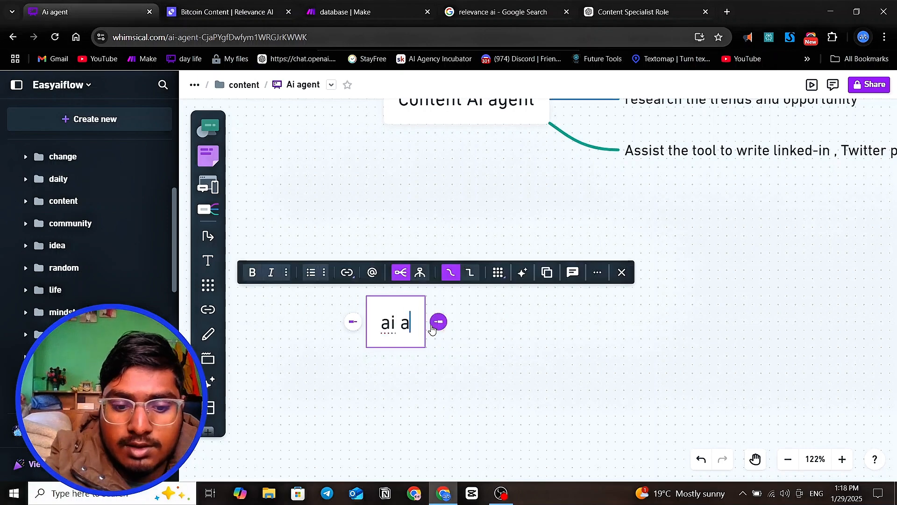
{"action": "type", "text": "gent"}
{"action": "left_click", "coordinate": [493, 369]}
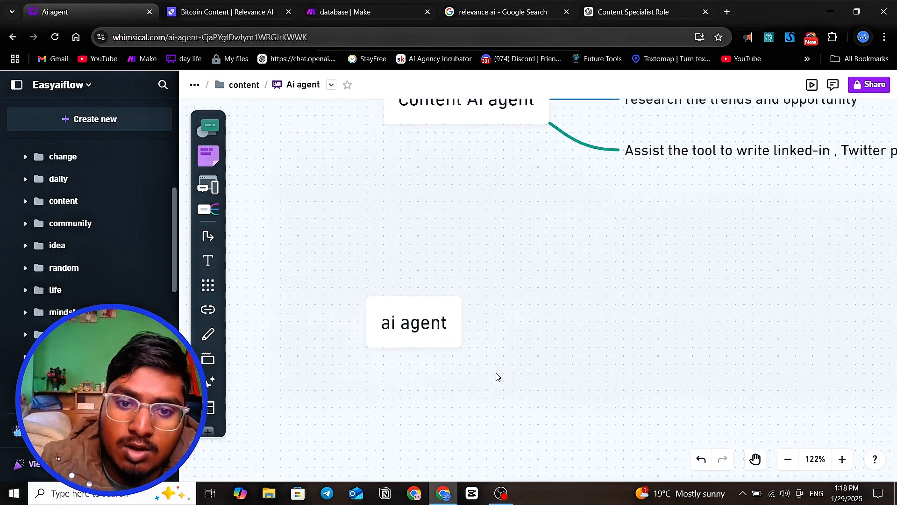
- Add a first branch reading "user topic" to the "ai agent" mind map
{"action": "left_click", "coordinate": [453, 331]}
{"action": "left_click", "coordinate": [476, 321]}
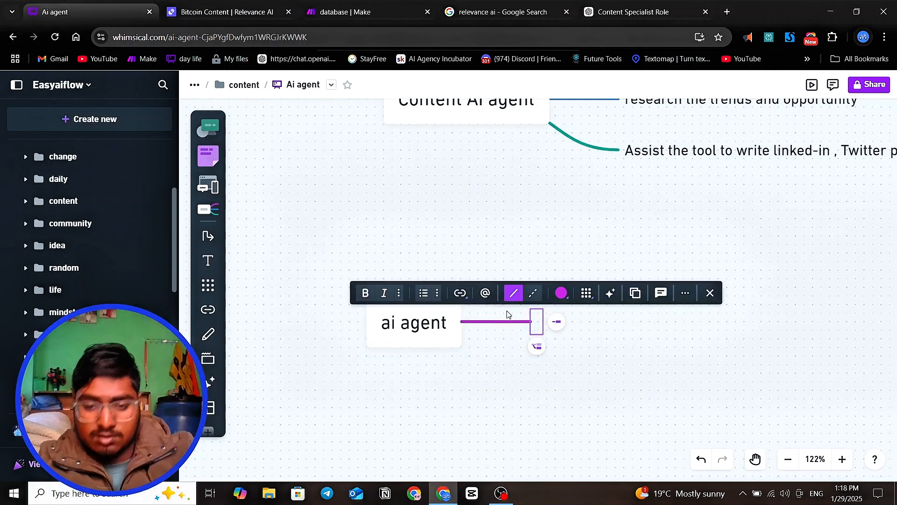
{"action": "type", "text": "use"}
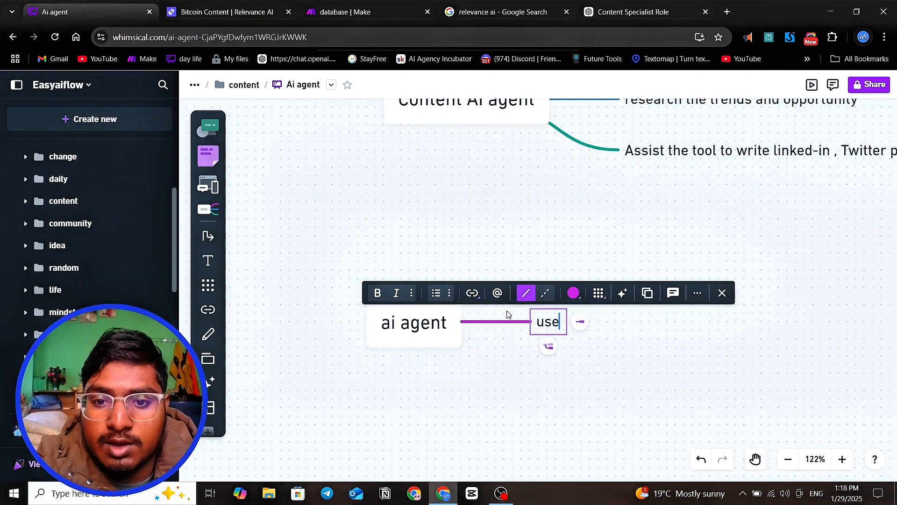
{"action": "type", "text": "r "}
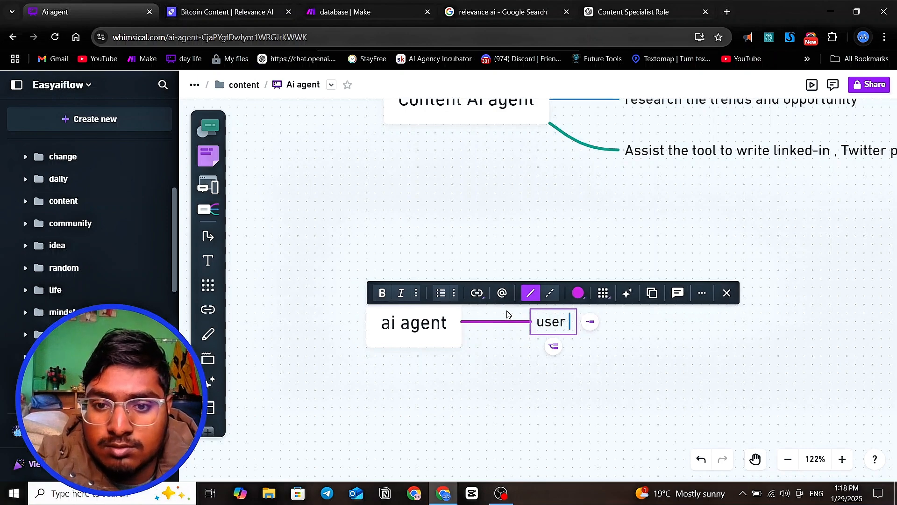
{"action": "type", "text": "topoc"}
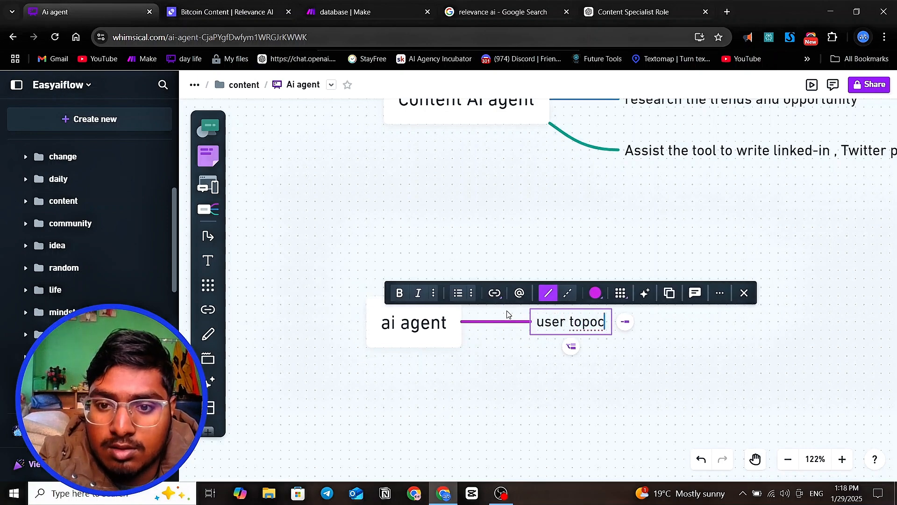
{"action": "key", "text": "BackSpace"}
{"action": "key", "text": "BackSpace"}
{"action": "type", "text": "ic"}
- Add a second branch reading "you take topic" to the "ai agent" map and create an empty third branch below it
{"action": "key", "text": "Return"}
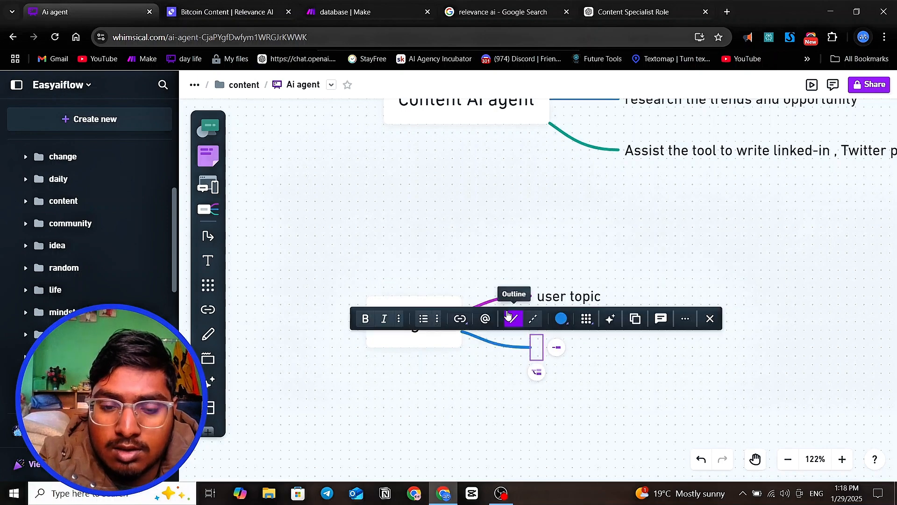
{"action": "type", "text": "you"}
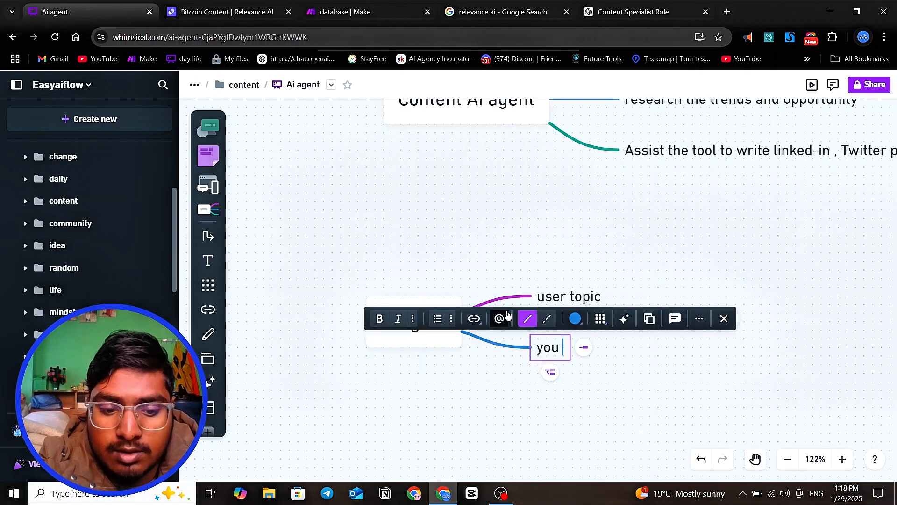
{"action": "type", "text": " take toi"}
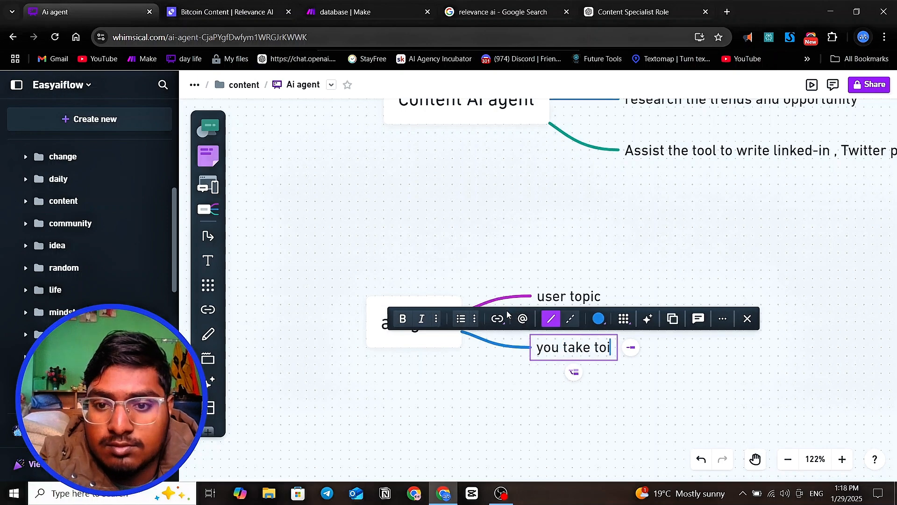
{"action": "type", "text": "puc"}
{"action": "key", "text": "BackSpace"}
{"action": "key", "text": "BackSpace"}
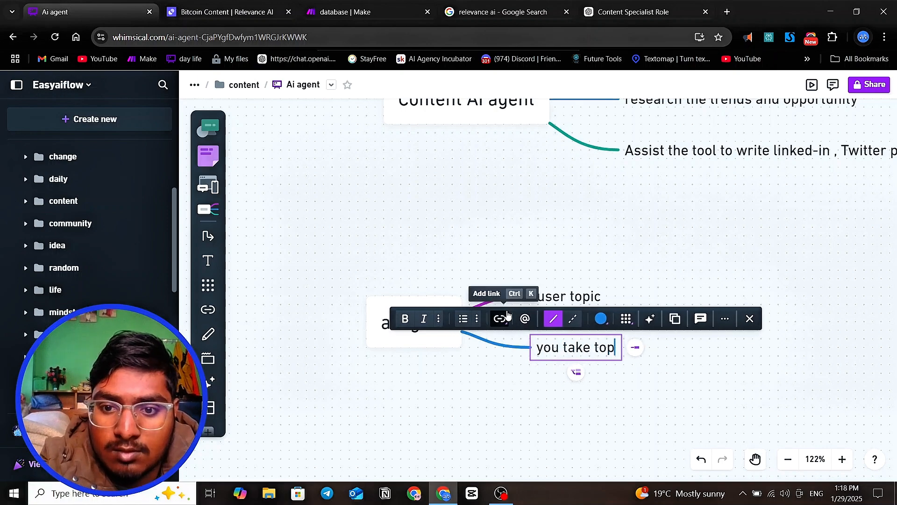
{"action": "type", "text": "ic"}
{"action": "key", "text": "Return"}
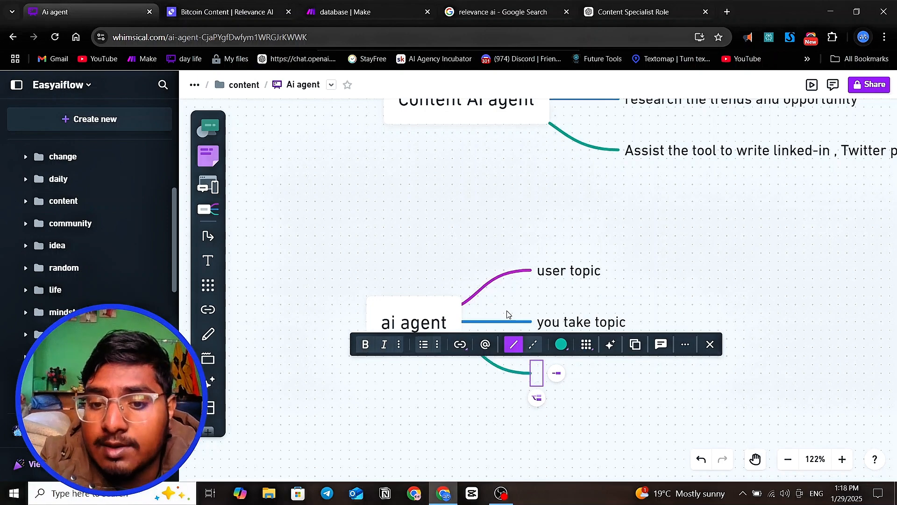
- Fill the third branch of the "ai agent" map with "brief the topic \" and create an empty fourth branch below it
{"action": "type", "text": "brief "}
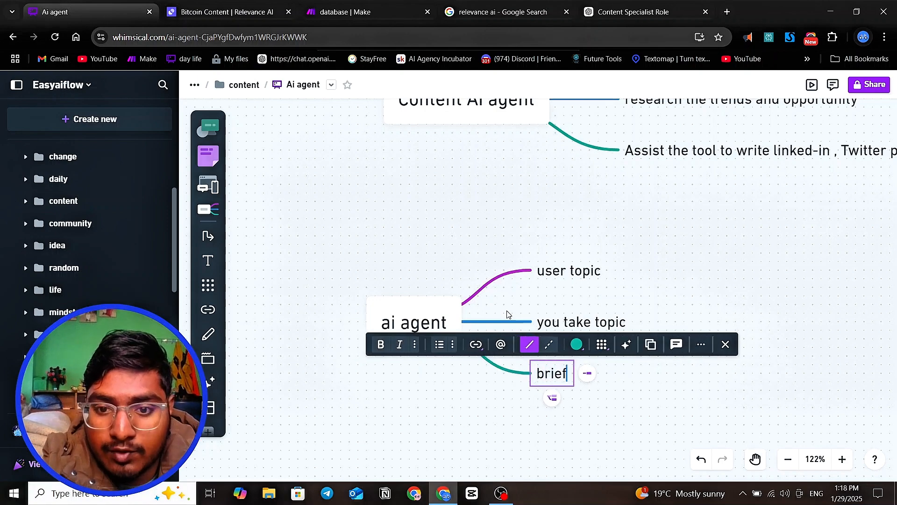
{"action": "type", "text": "the "}
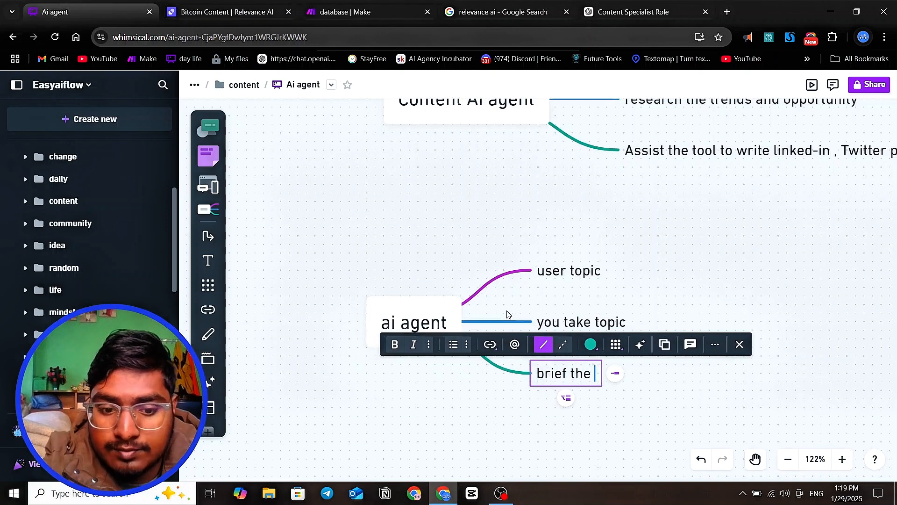
{"action": "type", "text": "topic \\"}
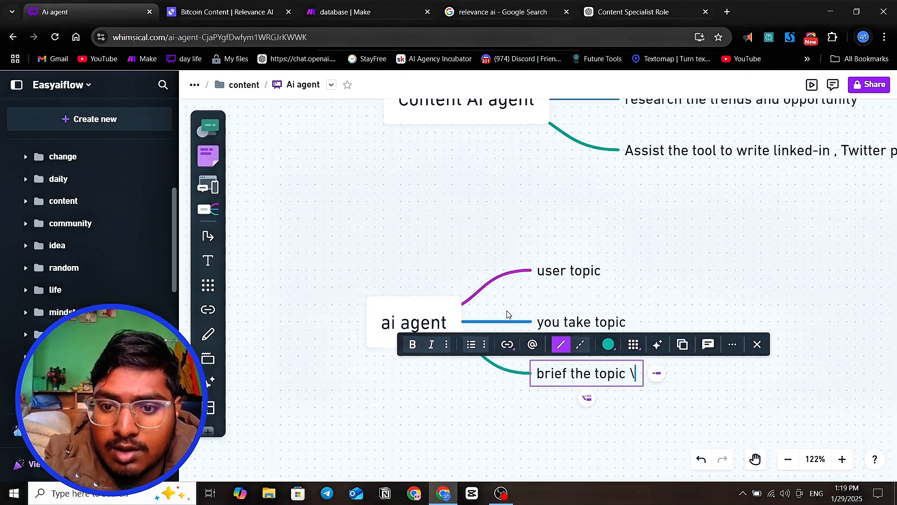
{"action": "key", "text": "Return"}
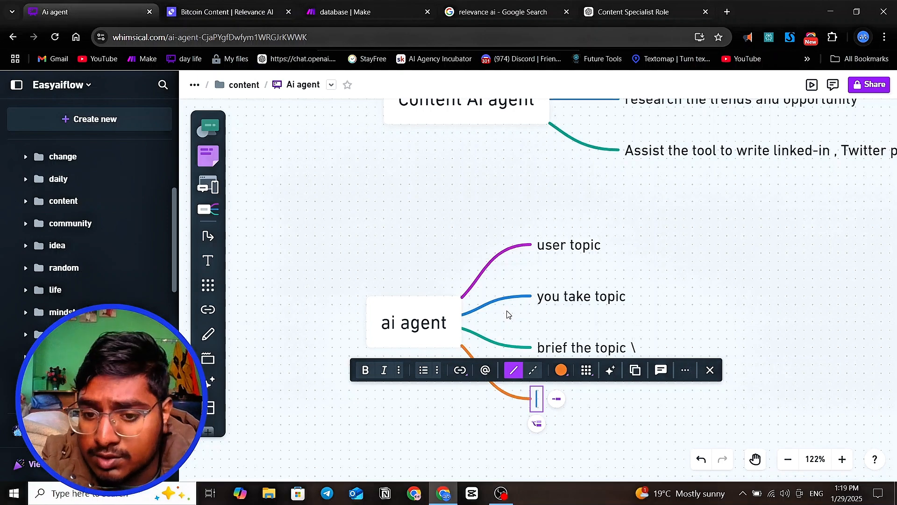
- Start the fourth branch of the "ai agent" map with the text "use tool resear"
{"action": "type", "text": "udel"}
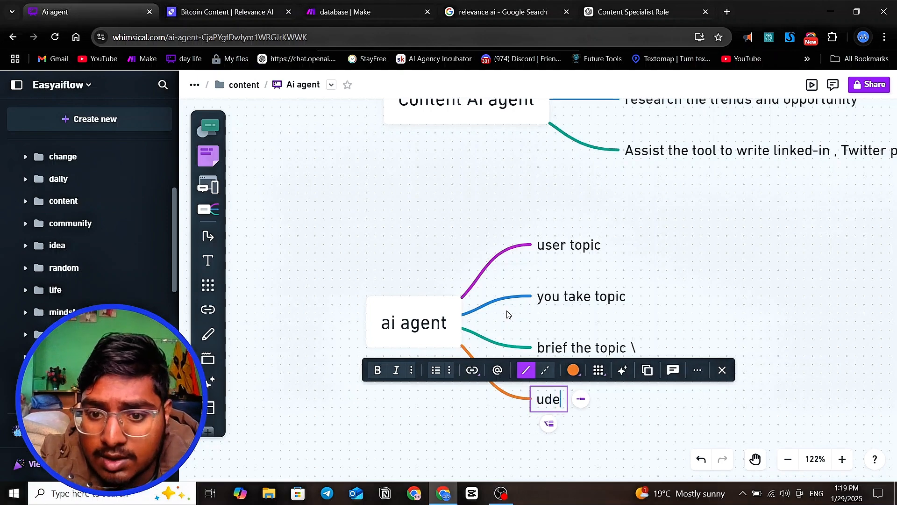
{"action": "key", "text": "BackSpace"}
{"action": "key", "text": "BackSpace"}
{"action": "key", "text": "BackSpace"}
{"action": "type", "text": "se t"}
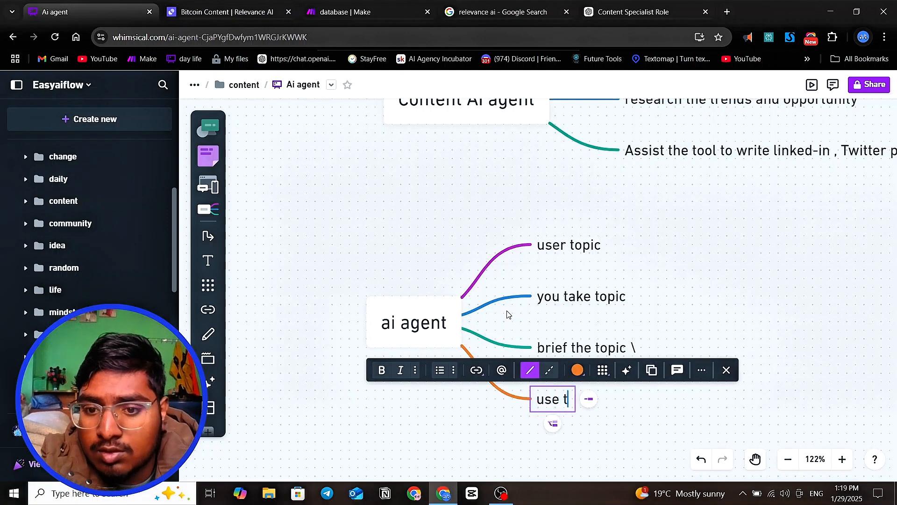
{"action": "type", "text": "ool "}
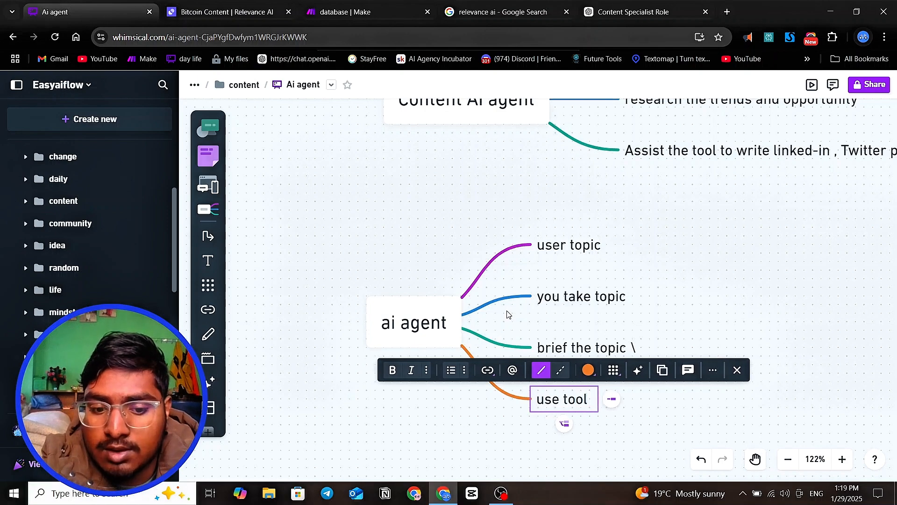
{"action": "type", "text": "resear"}
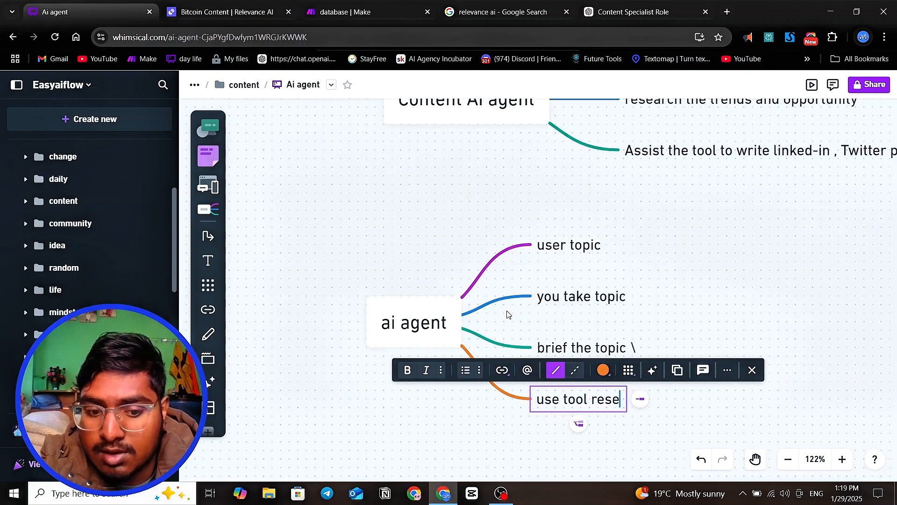
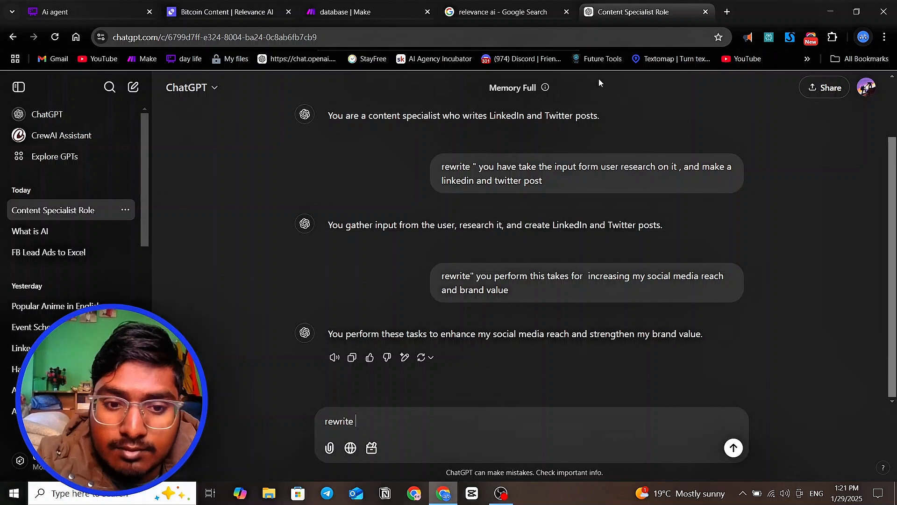
- Add an opening quote to the ChatGPT rewrite prompt and, on a new line, "you have to take the topic provide by user"
{"action": "type", "text": "\""}
{"action": "key", "text": "shift+Return"}
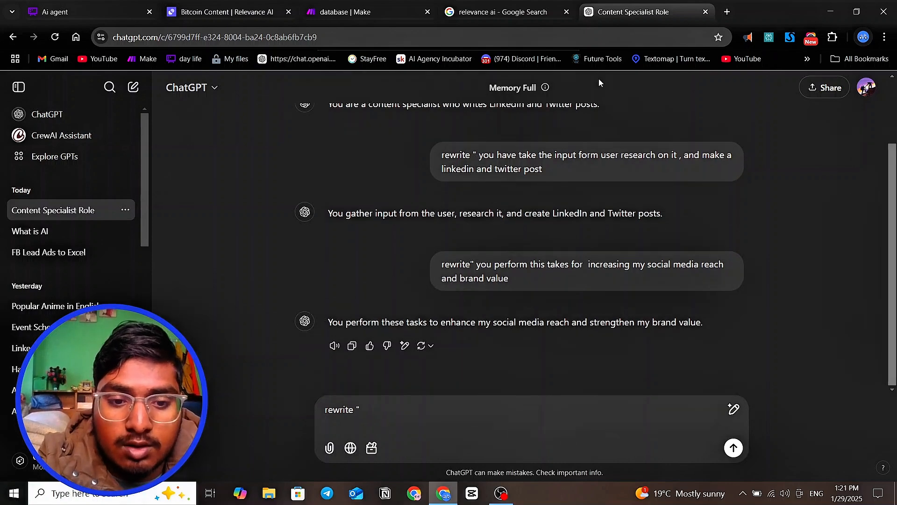
{"action": "type", "text": "you"}
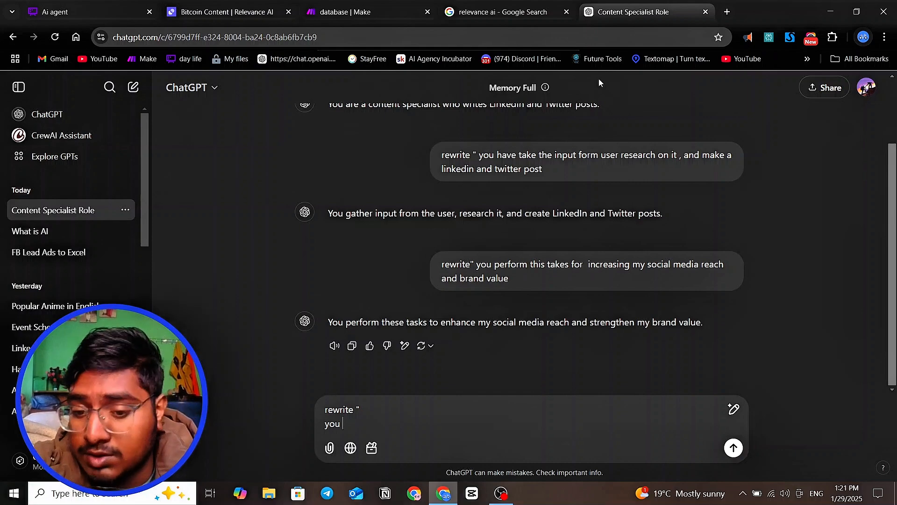
{"action": "type", "text": "h"}
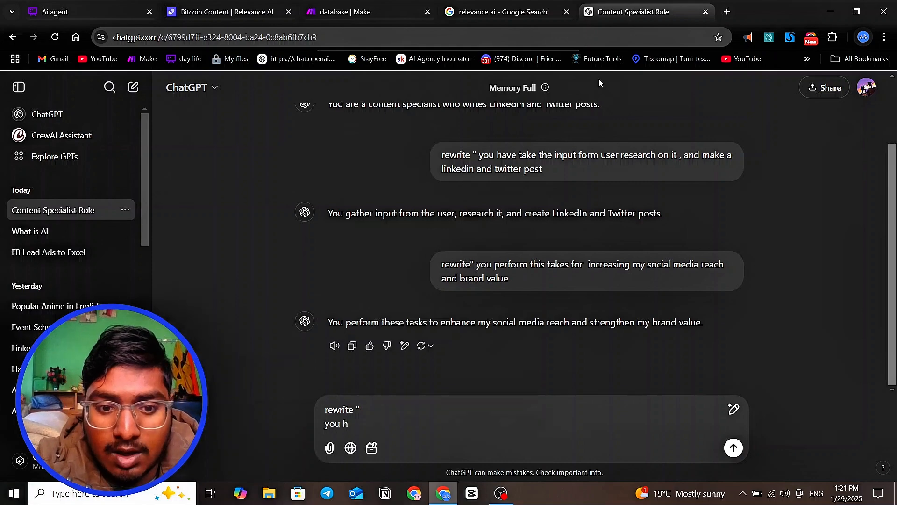
{"action": "type", "text": "ave t"}
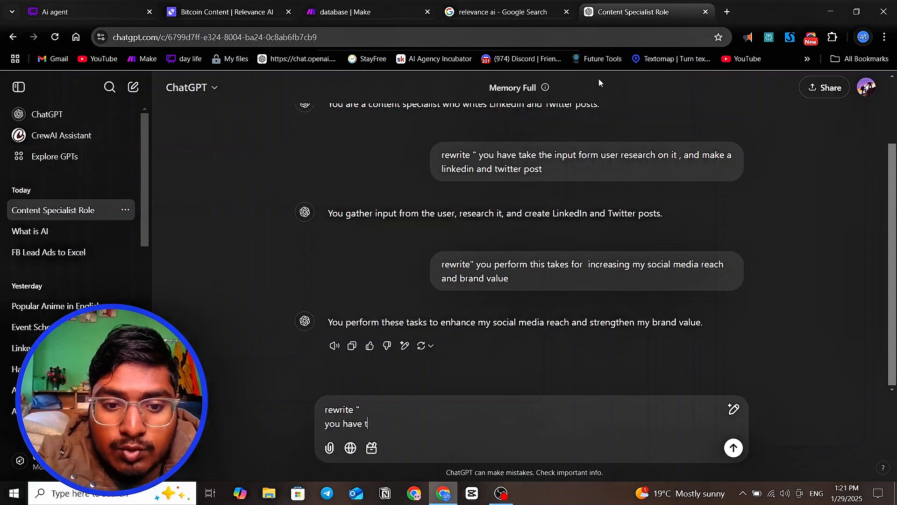
{"action": "type", "text": "o take the ti"}
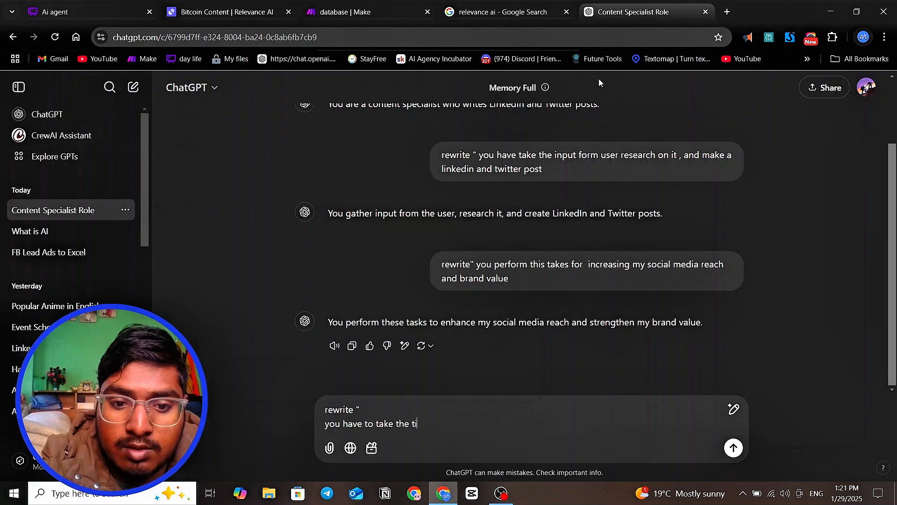
{"action": "key", "text": "BackSpace"}
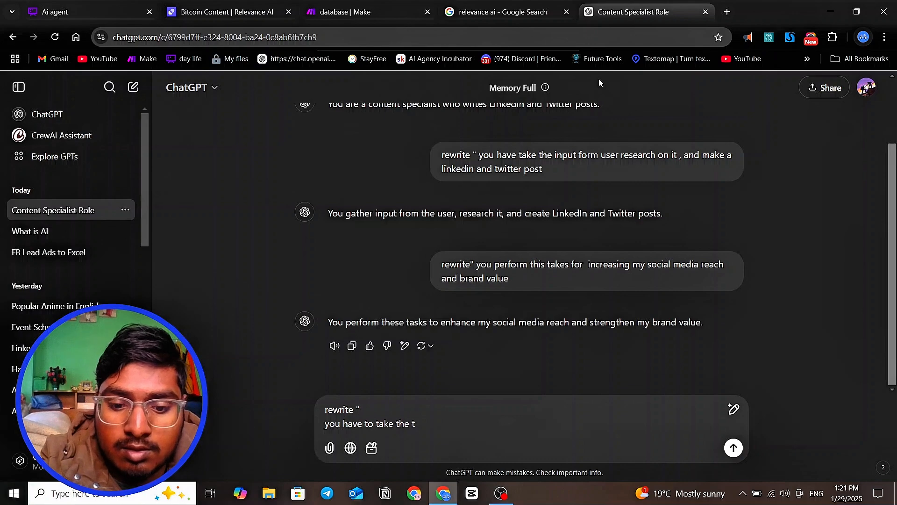
{"action": "type", "text": "opic  p"}
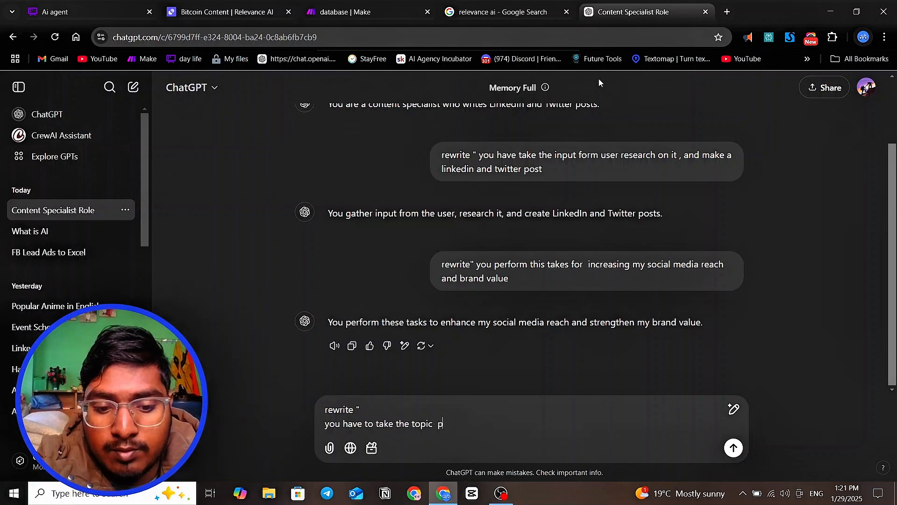
{"action": "type", "text": "rovide "}
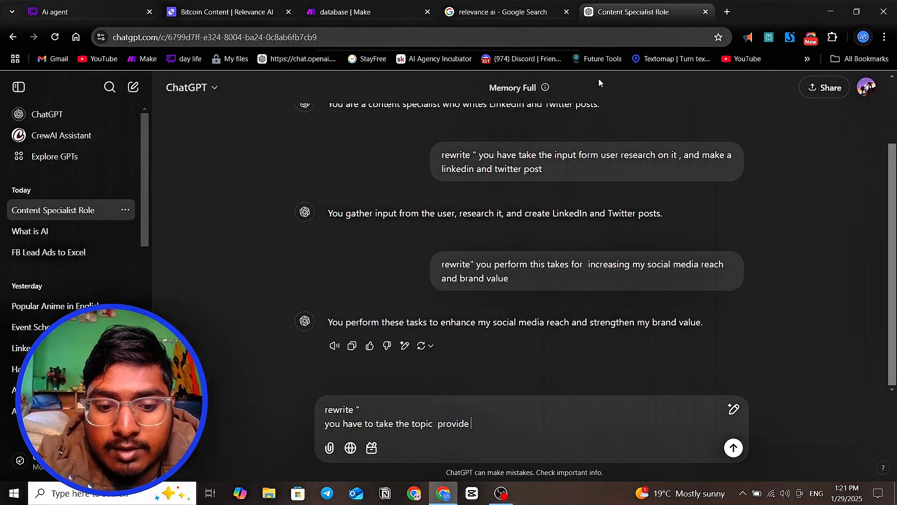
{"action": "type", "text": "by user"}
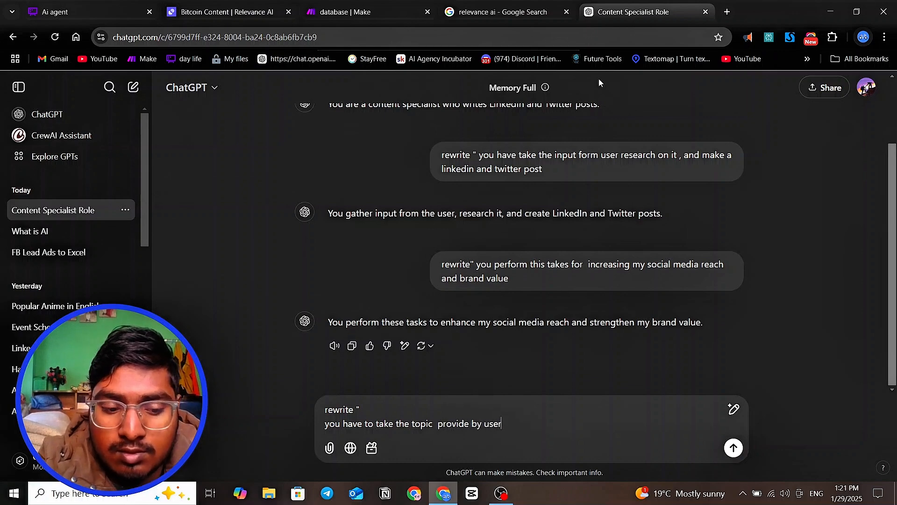
- Add a second instruction line to the unsent prompt reading "you have to brief it in properly"
{"action": "key", "text": "shift+Return"}
{"action": "type", "text": "you"}
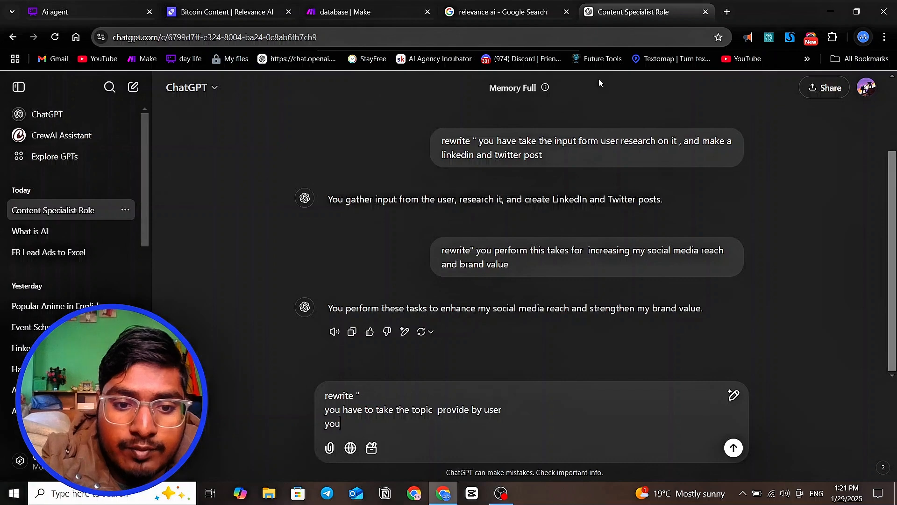
{"action": "type", "text": " have to "}
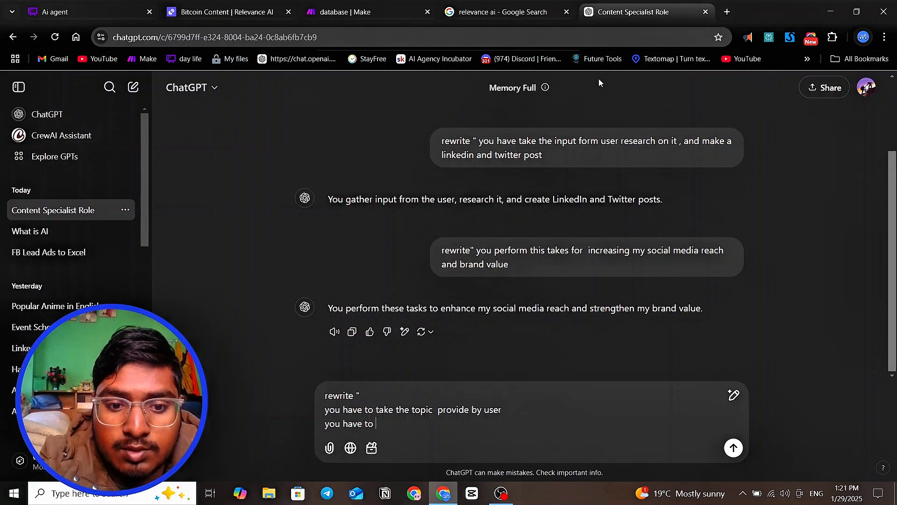
{"action": "type", "text": "brief t"}
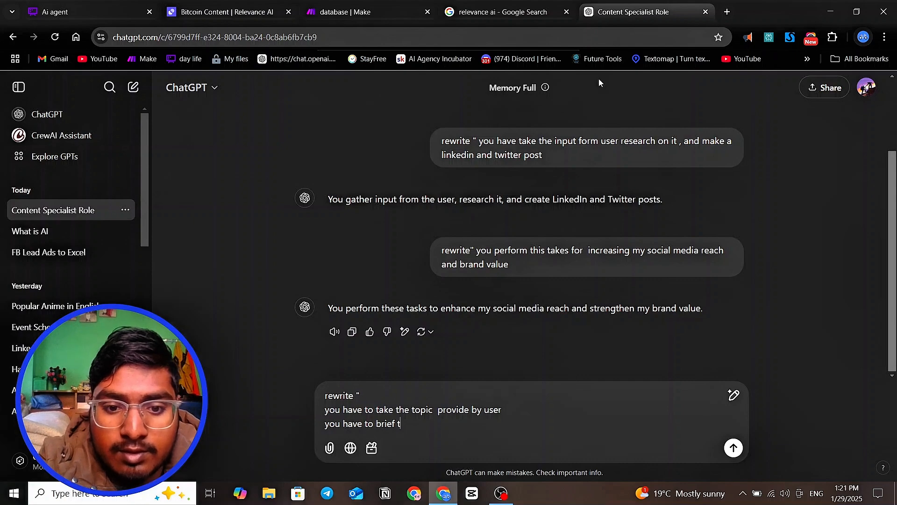
{"action": "key", "text": "BackSpace"}
{"action": "type", "text": "it in pro"}
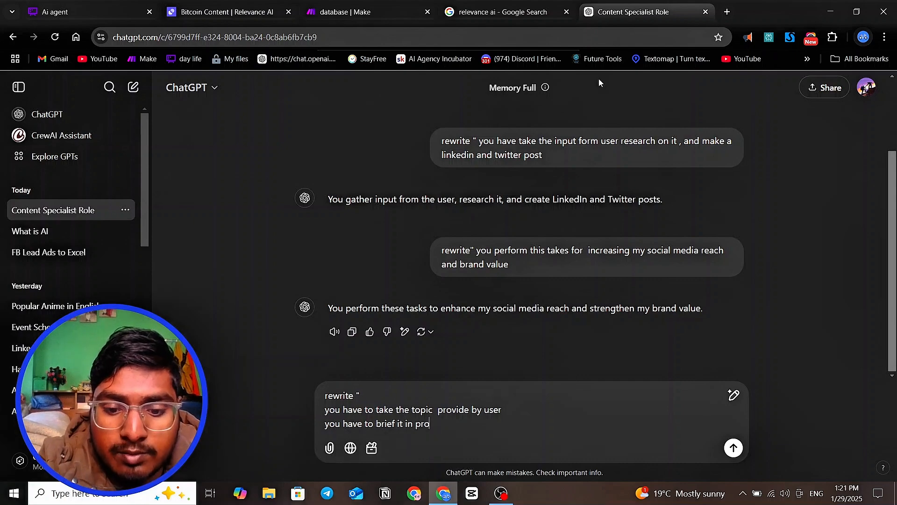
{"action": "type", "text": "perly"}
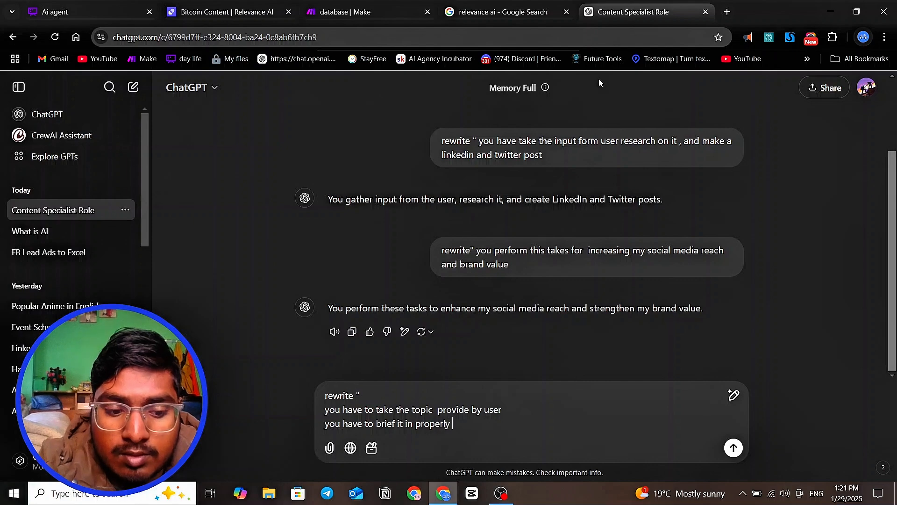
- Begin a third instruction line in the prompt with "you have to use"
{"action": "key", "text": "shift+Return"}
{"action": "type", "text": "y"}
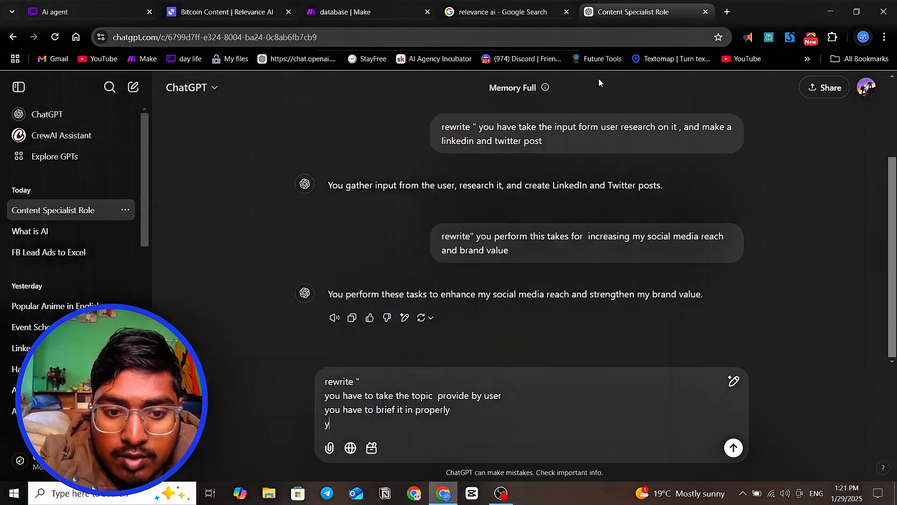
{"action": "type", "text": "ou have to "}
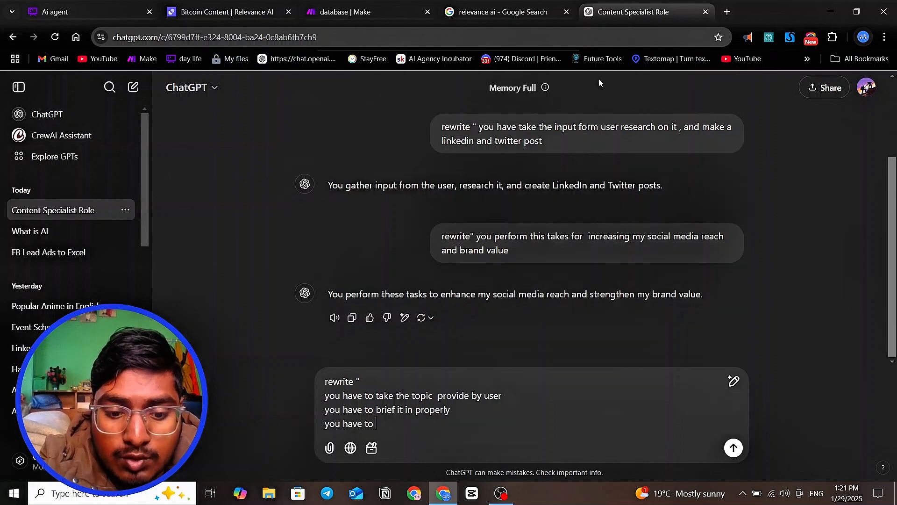
{"action": "type", "text": "use"}
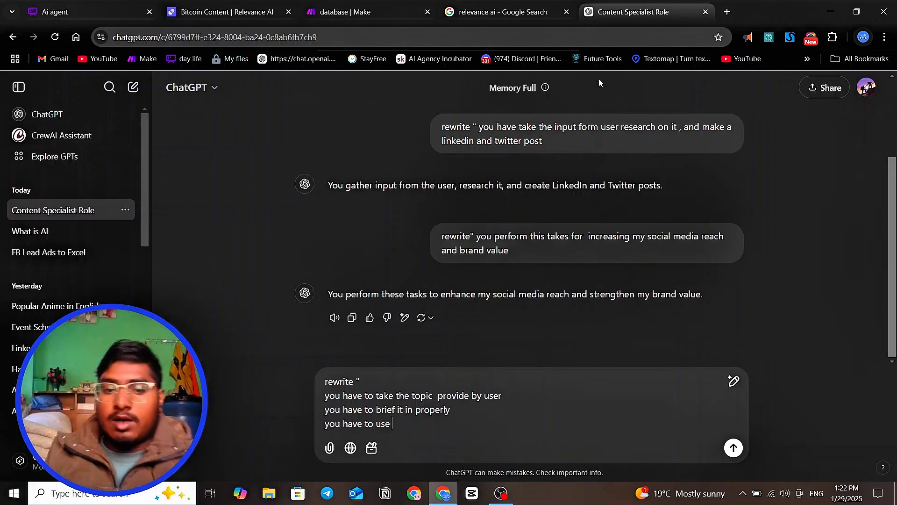
- Consult the SOP in the Relevance AI agent's core instructions, and continue the third line of the ChatGPT prompt with "x tool to research on the topic"
{"action": "left_click", "coordinate": [190, 12]}
{"action": "scroll", "coordinate": [368, 281], "scroll_direction": "down", "scroll_amount": 3}
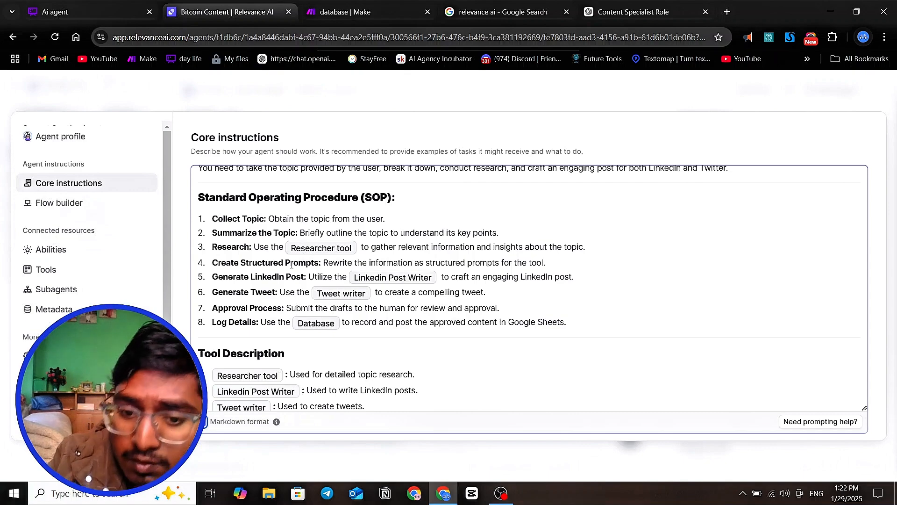
{"action": "left_click", "coordinate": [422, 19]}
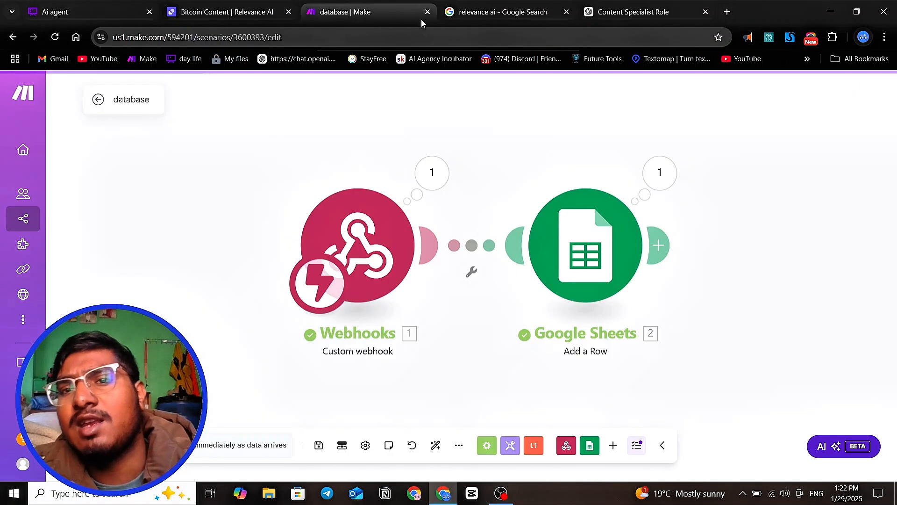
{"action": "left_click", "coordinate": [633, 14]}
{"action": "type", "text": "x"}
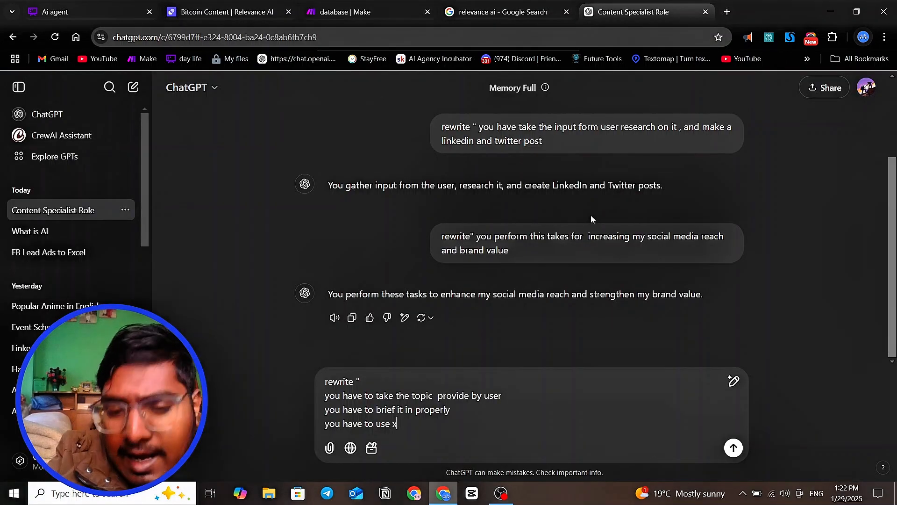
{"action": "type", "text": " t"}
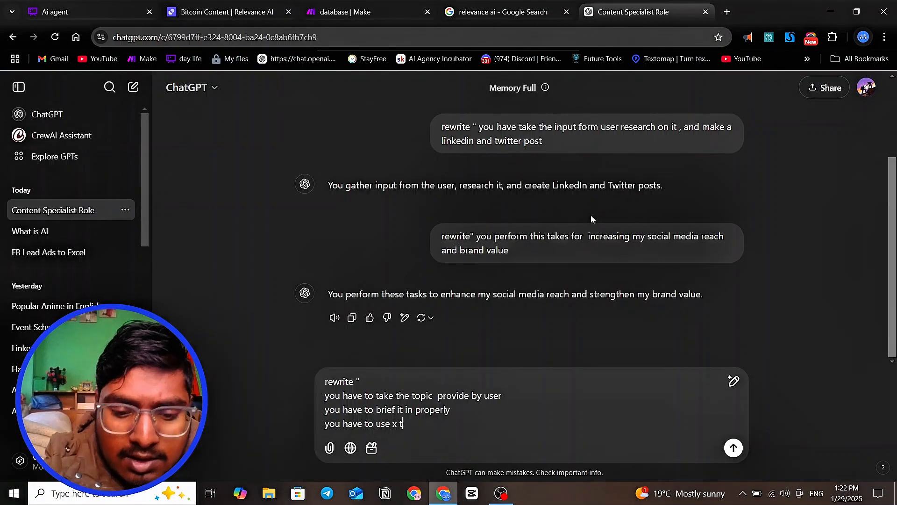
{"action": "type", "text": "ool to "}
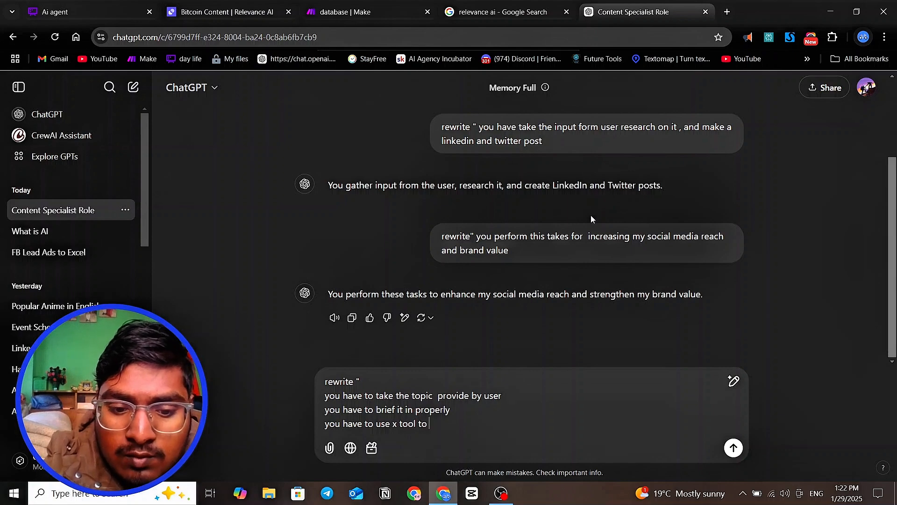
{"action": "type", "text": "rese"}
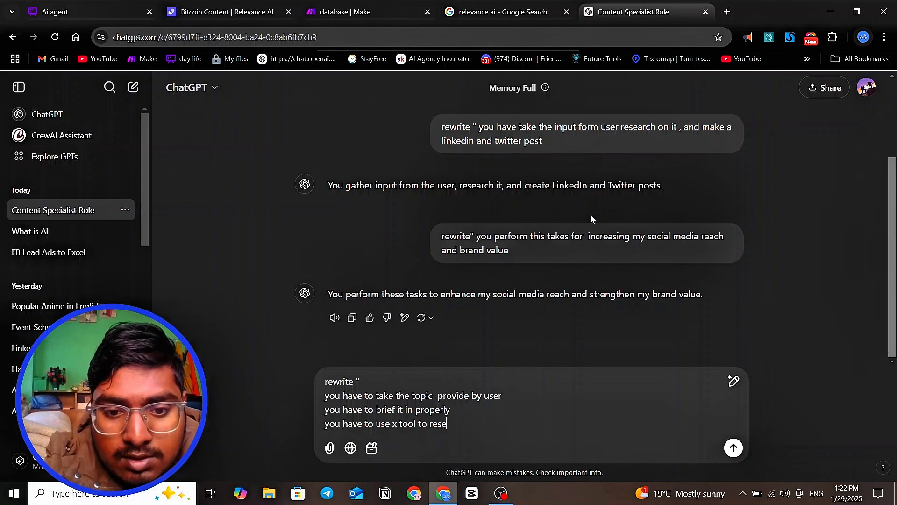
{"action": "type", "text": "arch on"}
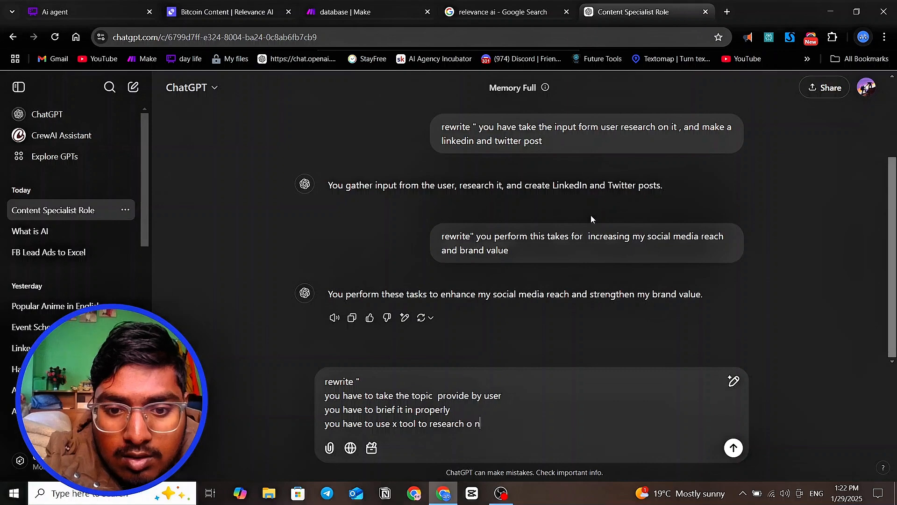
{"action": "key", "text": "BackSpace"}
{"action": "type", "text": "h"}
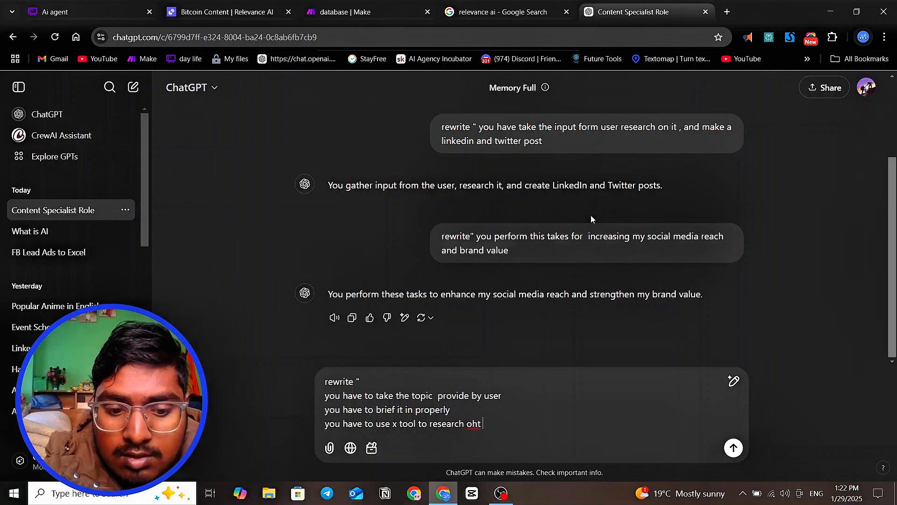
{"action": "key", "text": "BackSpace"}
{"action": "type", "text": "n the "}
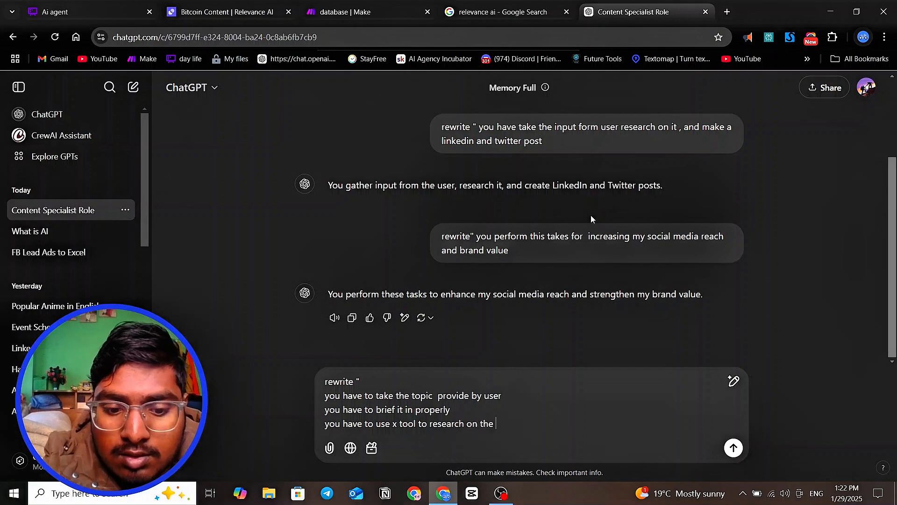
{"action": "type", "text": "topic "}
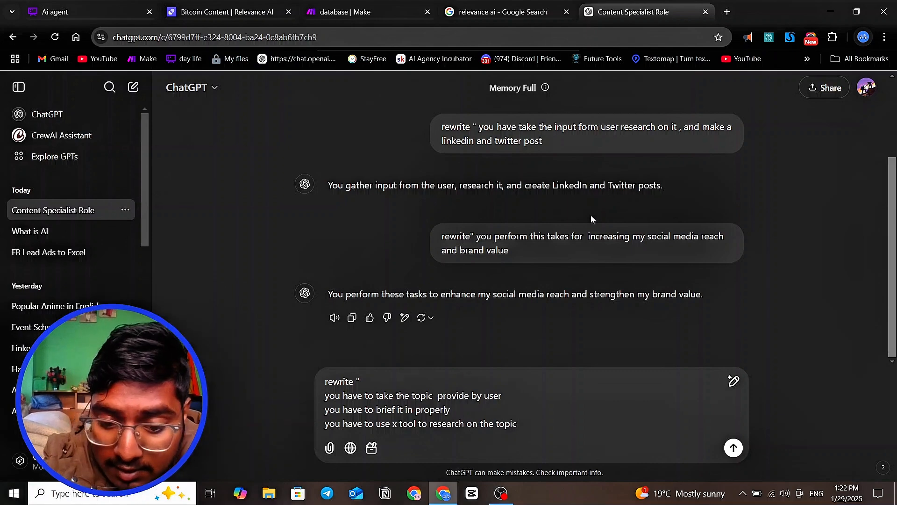
{"action": "type", "text": ","}
{"action": "key", "text": "BackSpace"}
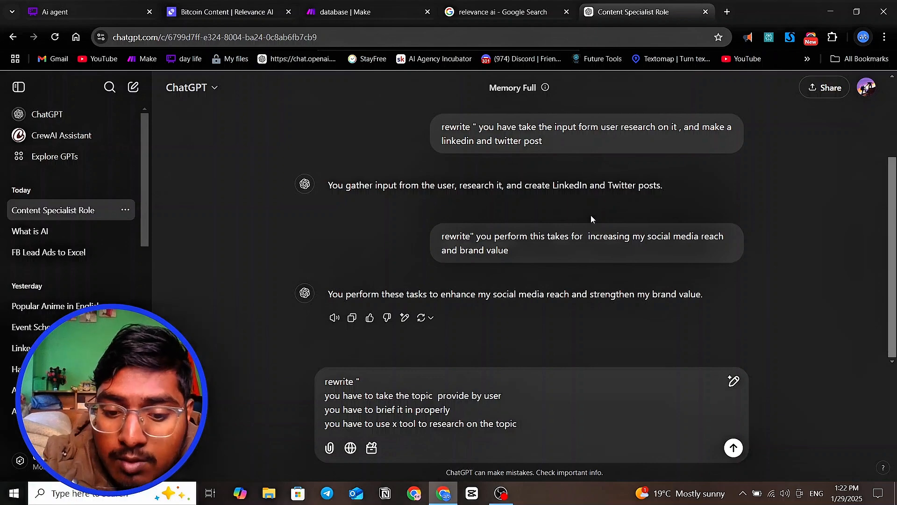
- Extend the research instruction in the unsent prompt with "about latest trend ,"
{"action": "type", "text": "about "}
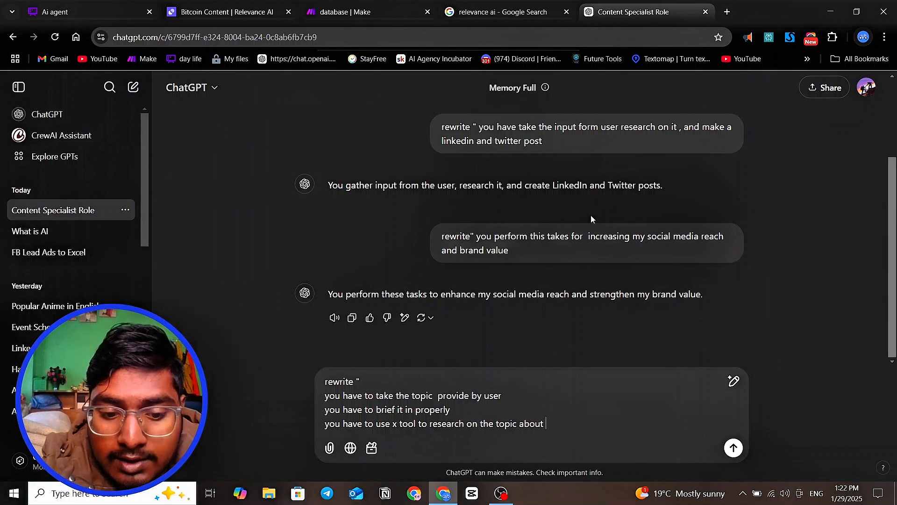
{"action": "type", "text": "latest make"}
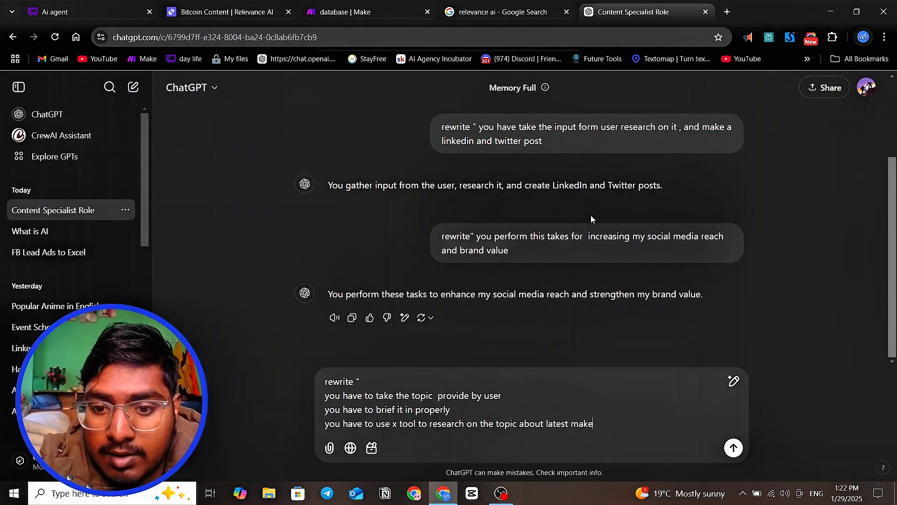
{"action": "key", "text": "BackSpace"}
{"action": "key", "text": "BackSpace"}
{"action": "type", "text": "rket"}
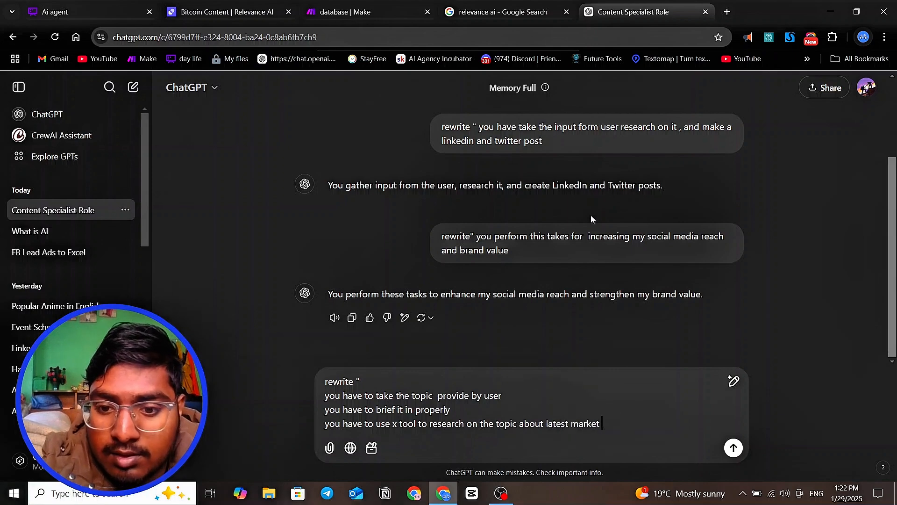
{"action": "key", "text": "BackSpace"}
{"action": "key", "text": "BackSpace"}
{"action": "key", "text": "BackSpace"}
{"action": "key", "text": "BackSpace"}
{"action": "key", "text": "BackSpace"}
{"action": "key", "text": "BackSpace"}
{"action": "key", "text": "BackSpace"}
{"action": "type", "text": "tr"}
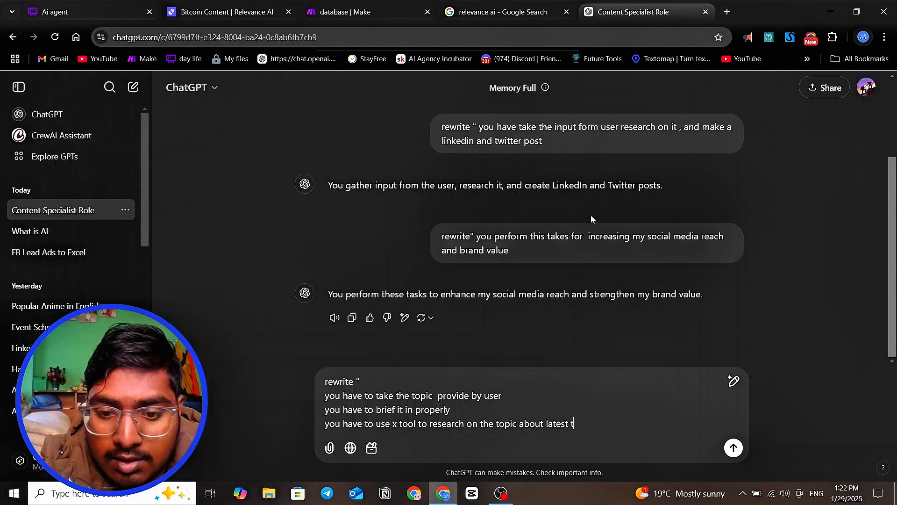
{"action": "type", "text": "end , "}
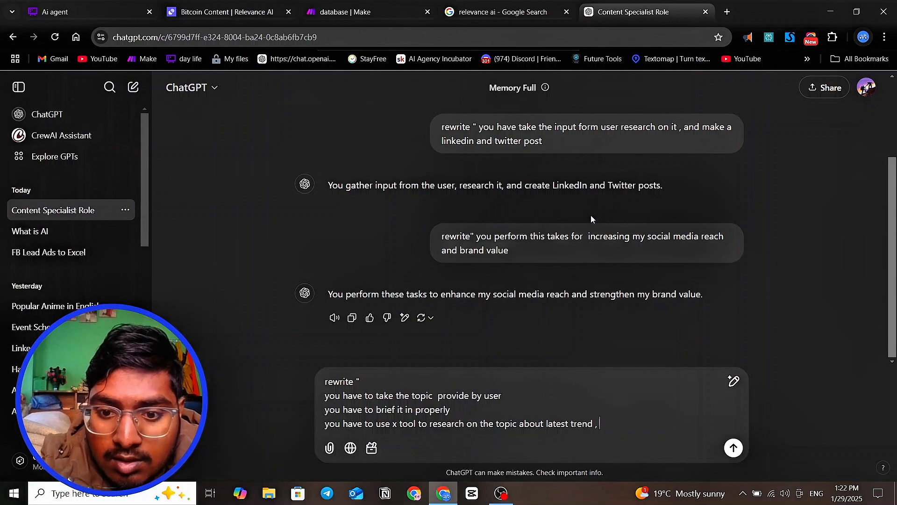
- Complete the research instruction's list of subjects with "opportunity , controversy , news."
{"action": "type", "text": "oppor"}
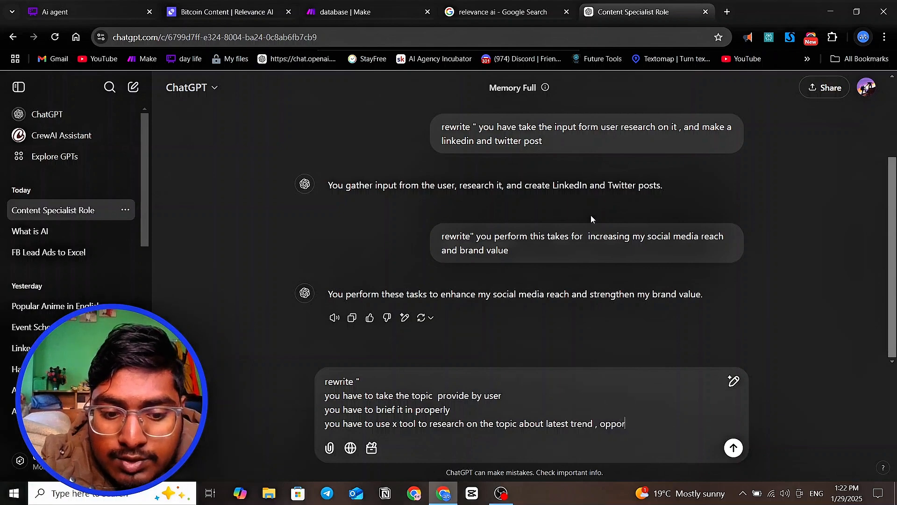
{"action": "type", "text": "tunity "}
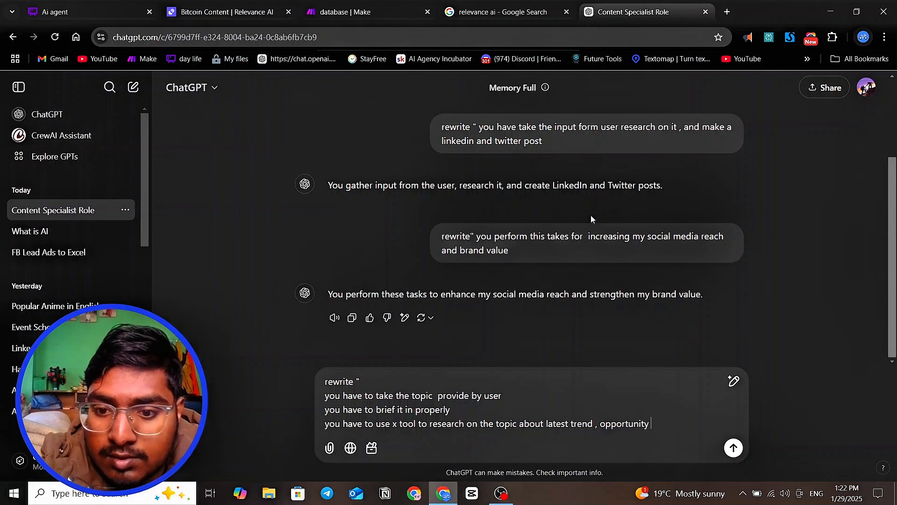
{"action": "type", "text": ", contro"}
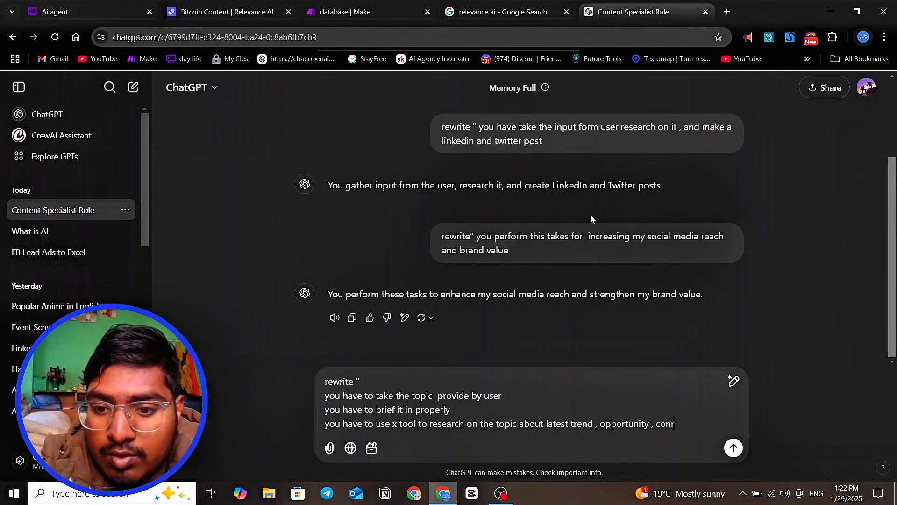
{"action": "type", "text": "ve"}
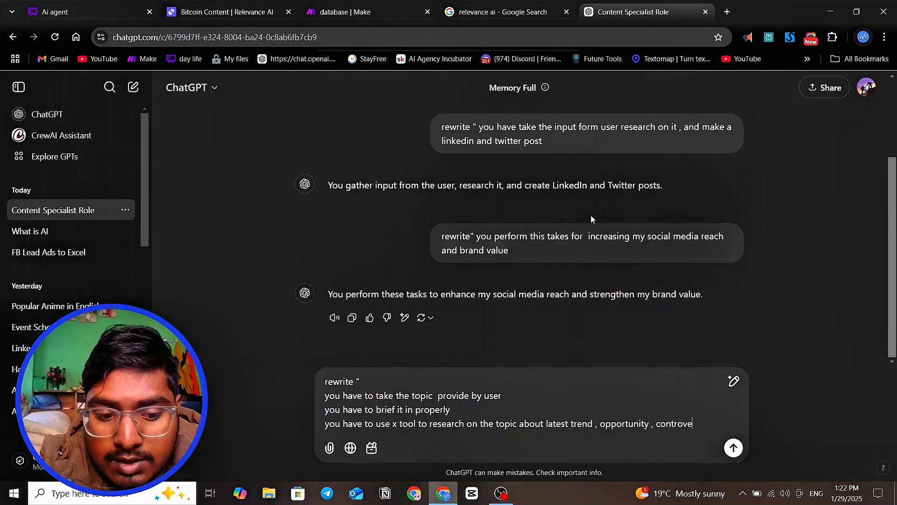
{"action": "type", "text": "rsiys"}
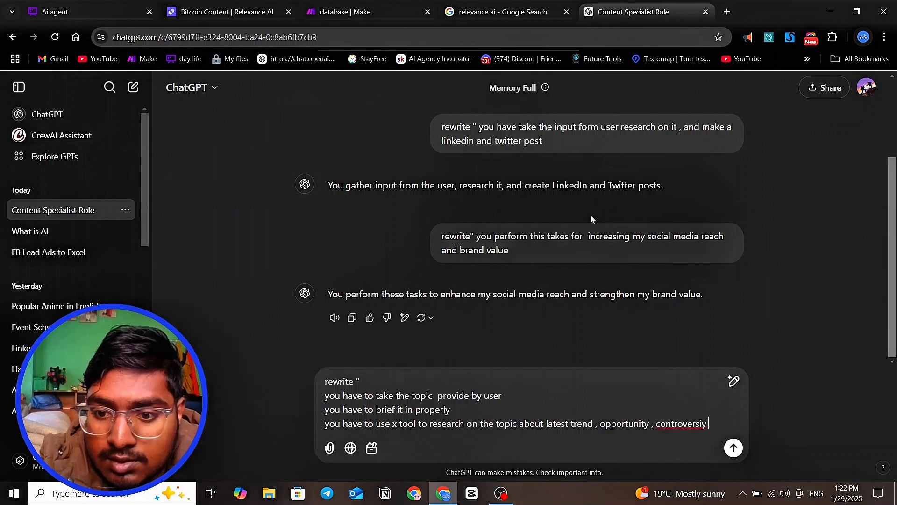
{"action": "key", "text": "BackSpace"}
{"action": "key", "text": "BackSpace"}
{"action": "key", "text": "BackSpace"}
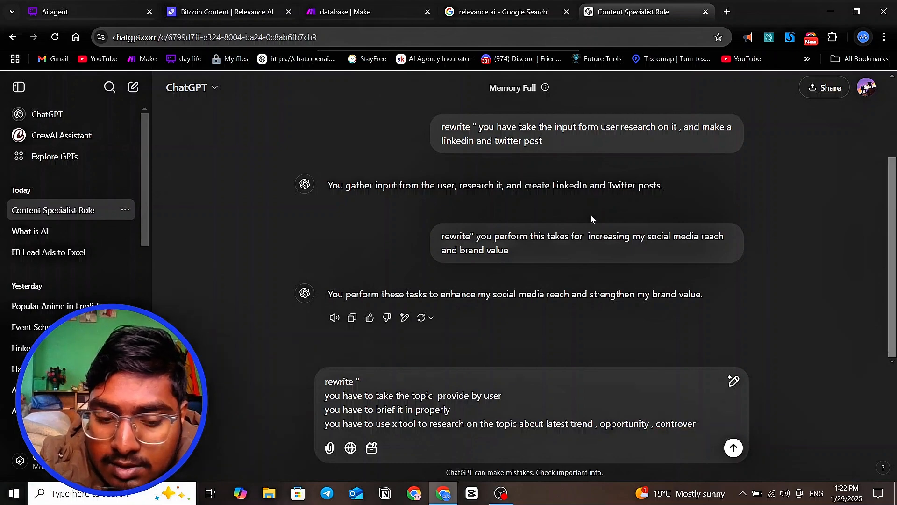
{"action": "type", "text": "sy"}
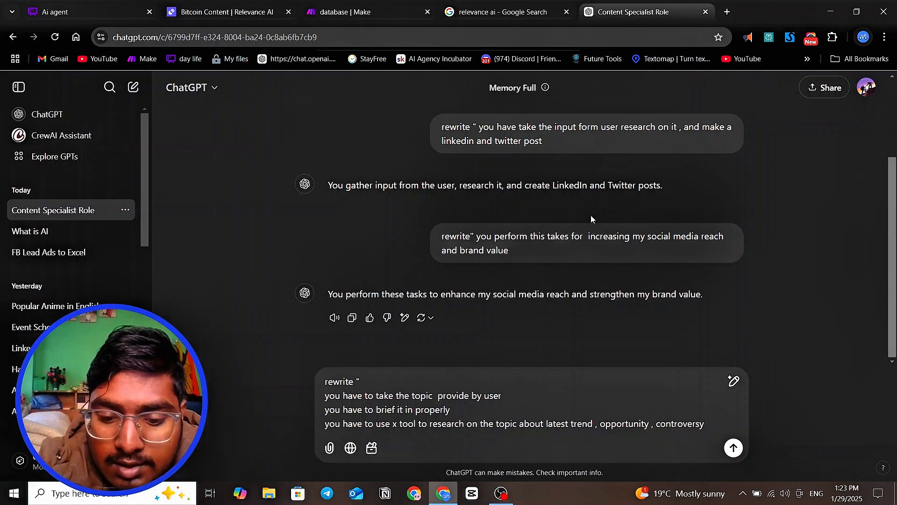
{"action": "type", "text": " , "}
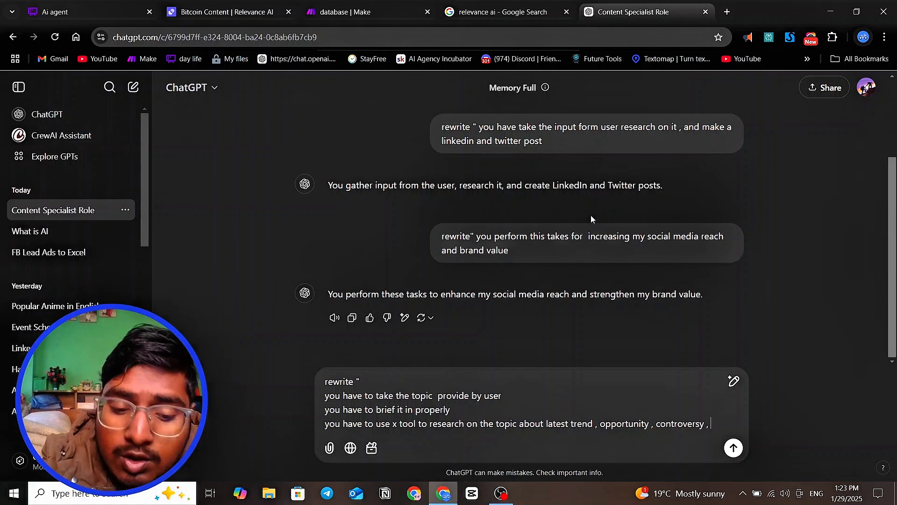
{"action": "type", "text": "news"}
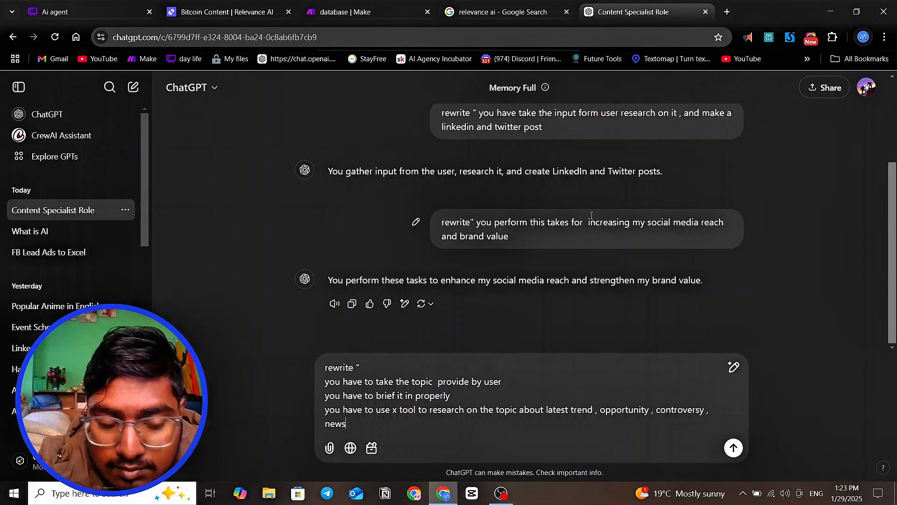
{"action": "type", "text": "."}
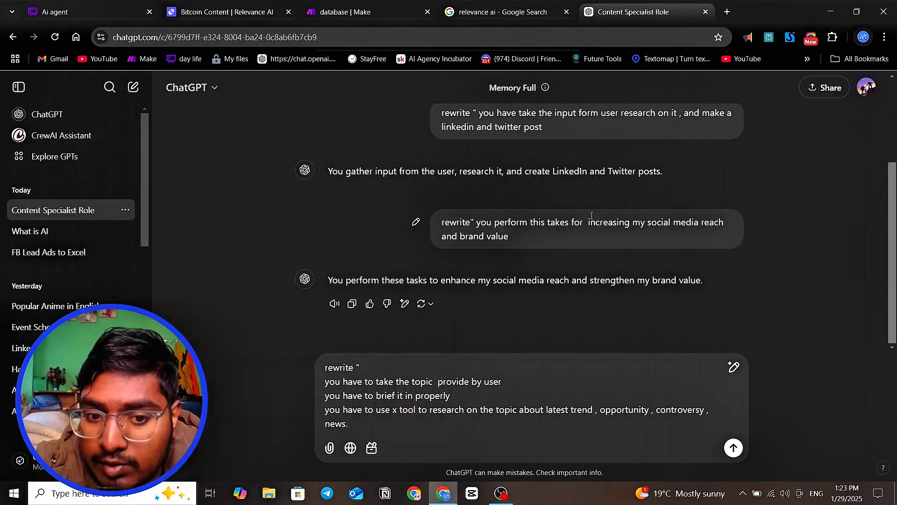
- Add a fourth instruction line to the unsent prompt reading "make structure prompt of the research"
{"action": "key", "text": "shift+Return"}
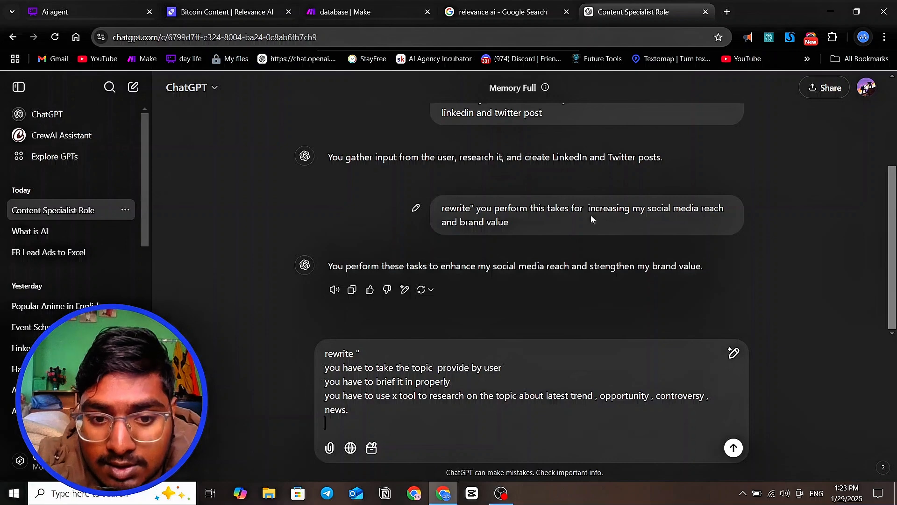
{"action": "type", "text": "make "}
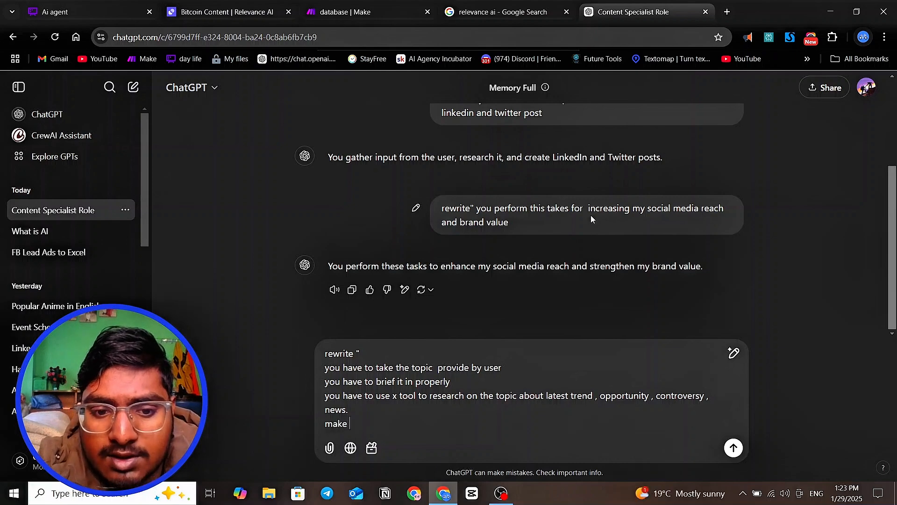
{"action": "type", "text": "stru"}
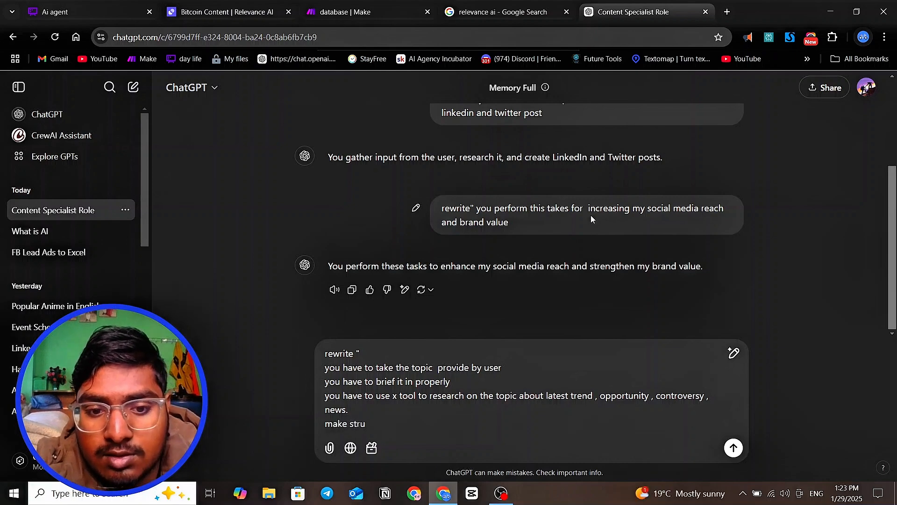
{"action": "type", "text": "cture prom"}
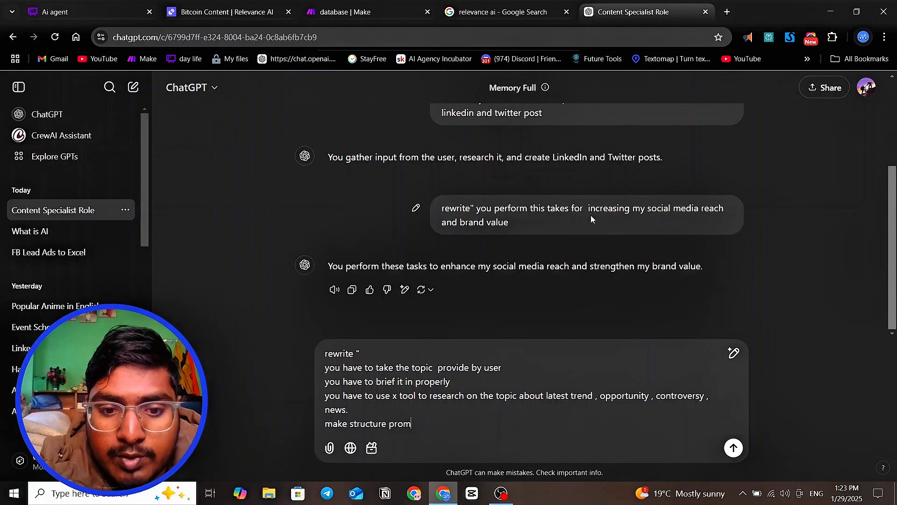
{"action": "type", "text": "pt o"}
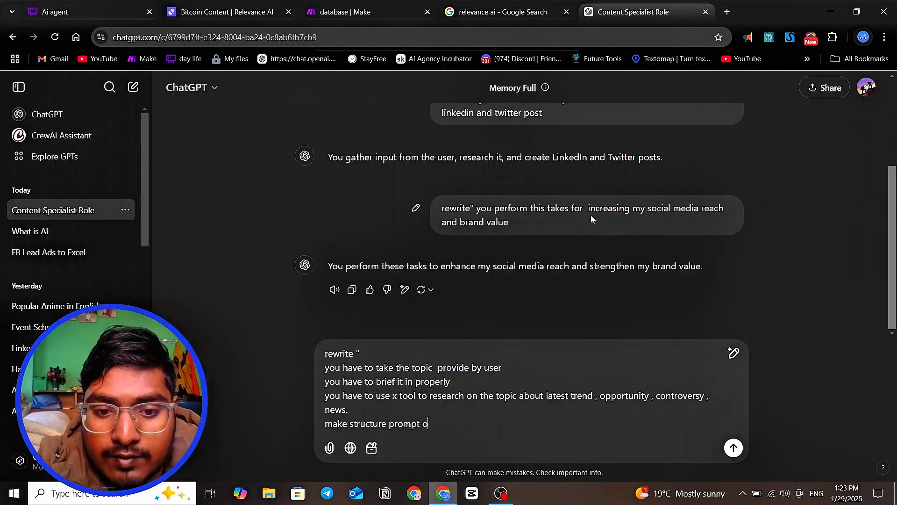
{"action": "type", "text": "f the rea"}
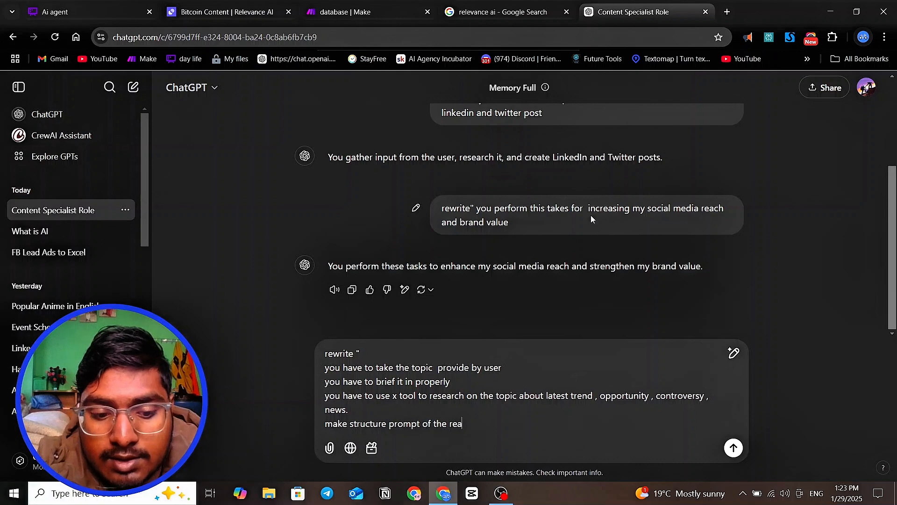
{"action": "key", "text": "BackSpace"}
{"action": "type", "text": "search"}
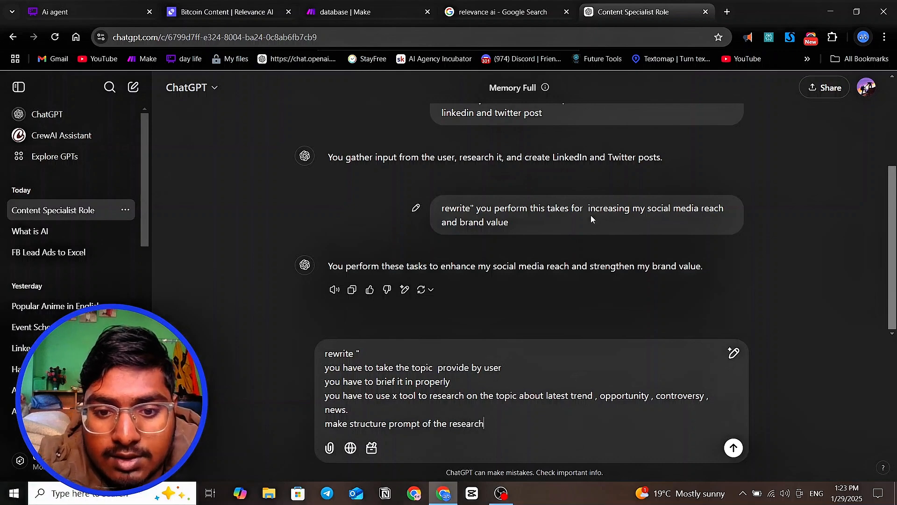
- Add a fifth instruction line to the unsent prompt reading "prompt the y tool to make a linkedin post"
{"action": "key", "text": "shift+Return"}
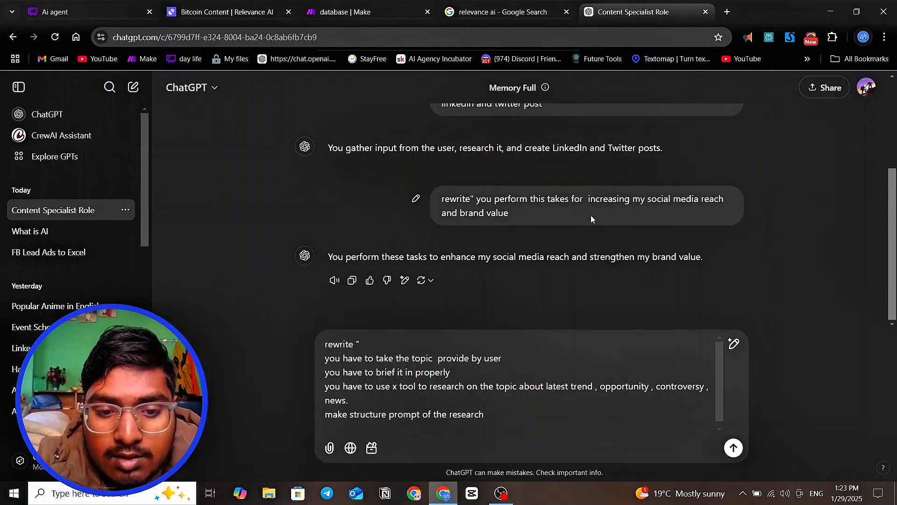
{"action": "type", "text": "ptm"}
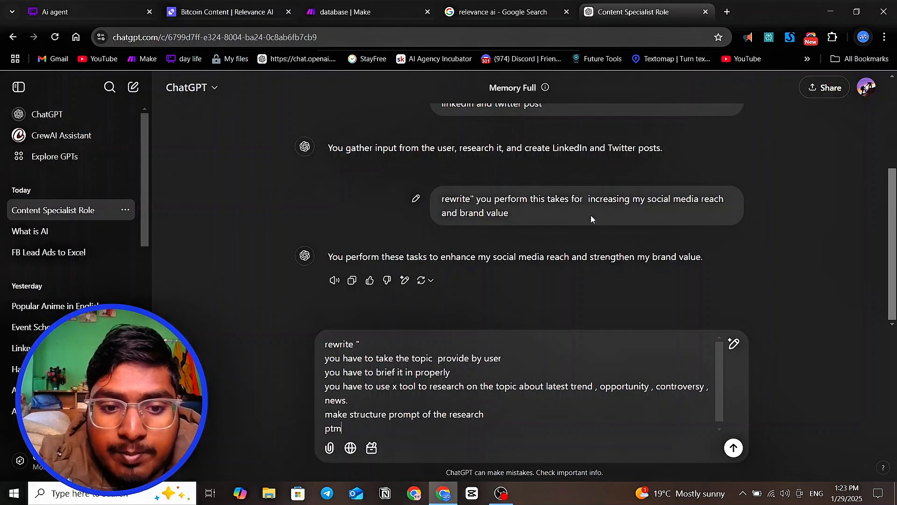
{"action": "key", "text": "BackSpace"}
{"action": "key", "text": "BackSpace"}
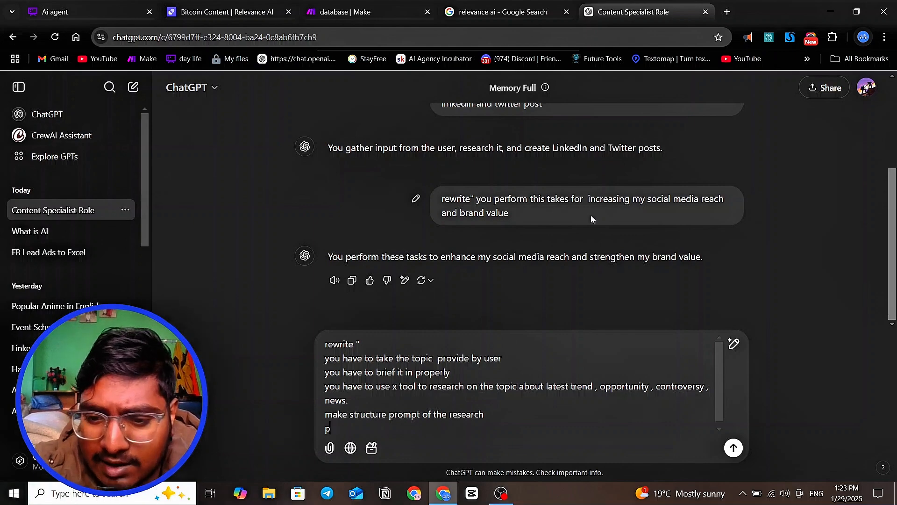
{"action": "type", "text": "rompt ht"}
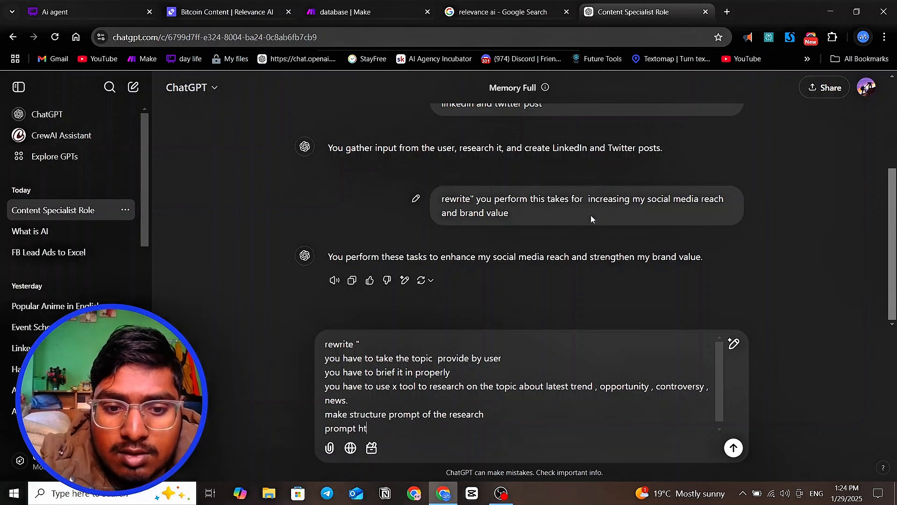
{"action": "key", "text": "BackSpace"}
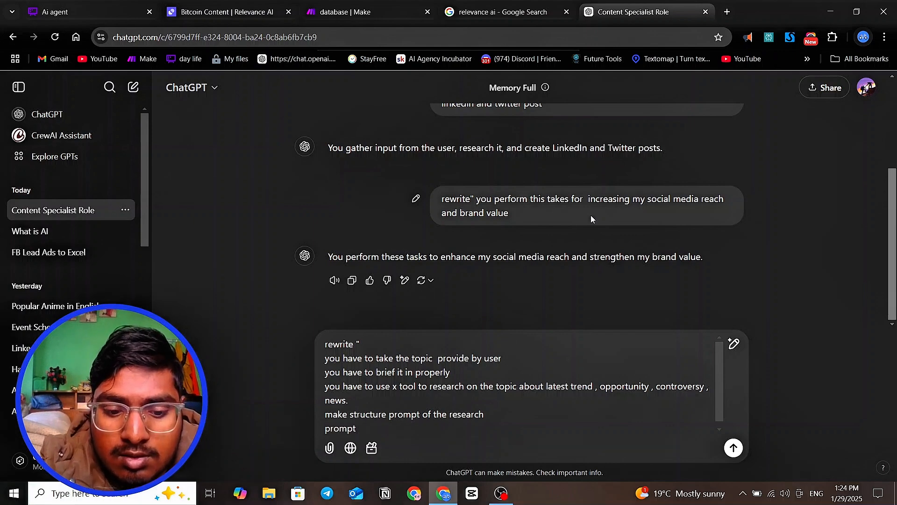
{"action": "type", "text": "the "}
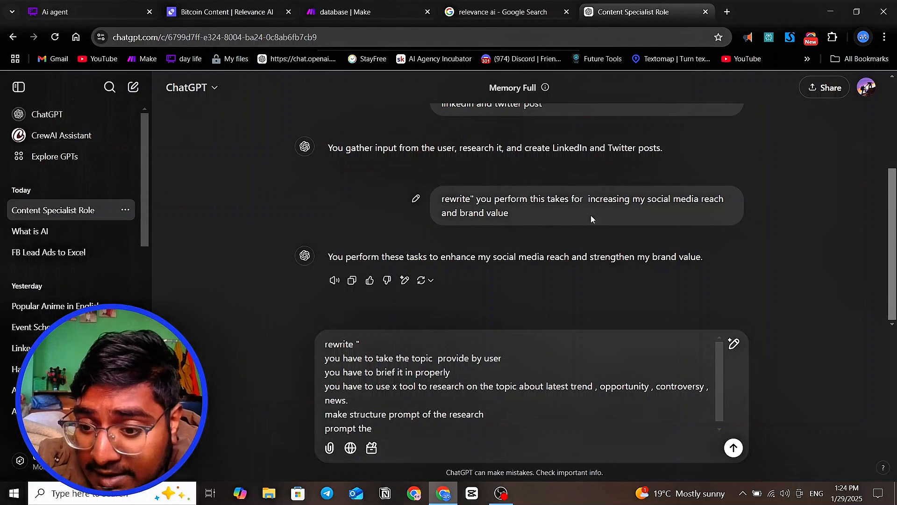
{"action": "type", "text": "y "}
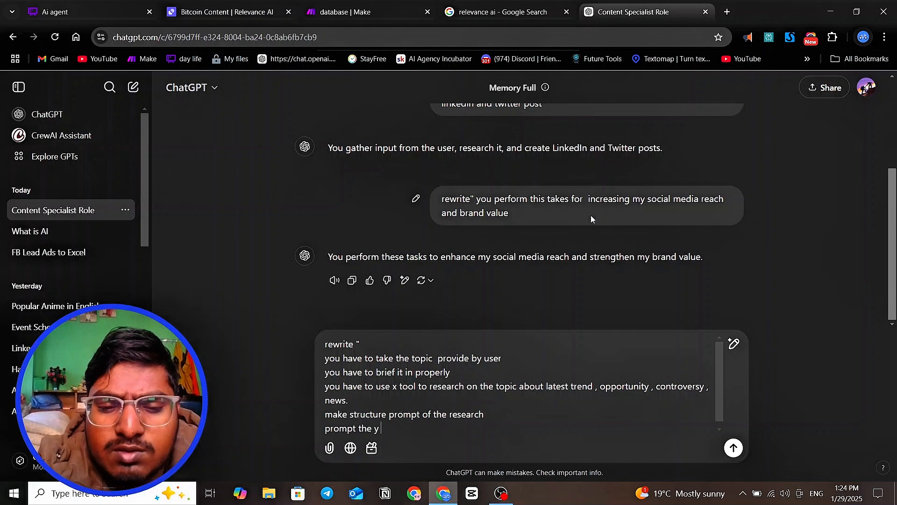
{"action": "type", "text": "tool "}
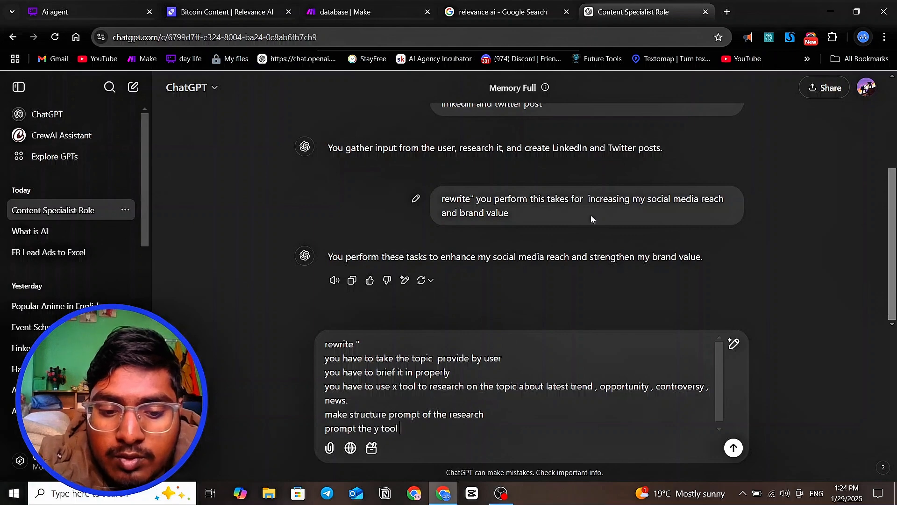
{"action": "type", "text": "to anal"}
{"action": "key", "text": "BackSpace"}
{"action": "key", "text": "BackSpace"}
{"action": "key", "text": "BackSpace"}
{"action": "key", "text": "BackSpace"}
{"action": "type", "text": "ma"}
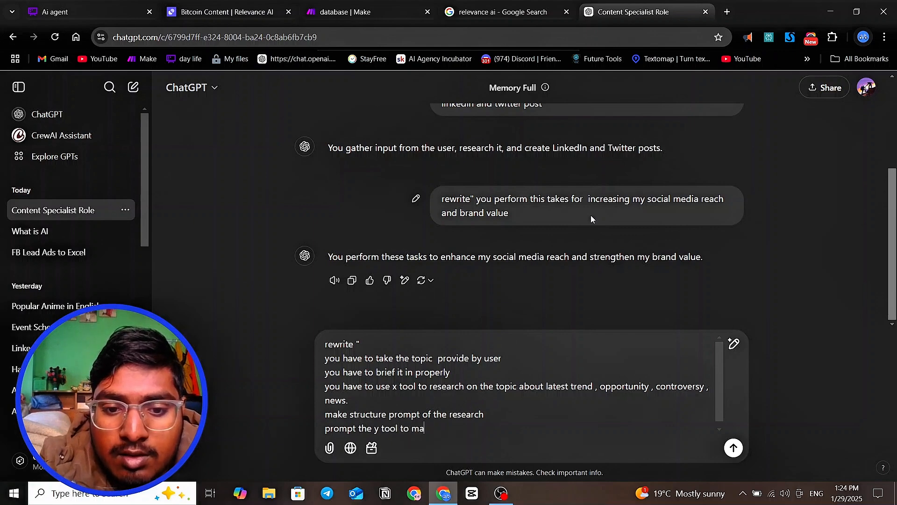
{"action": "type", "text": "ke a linked"}
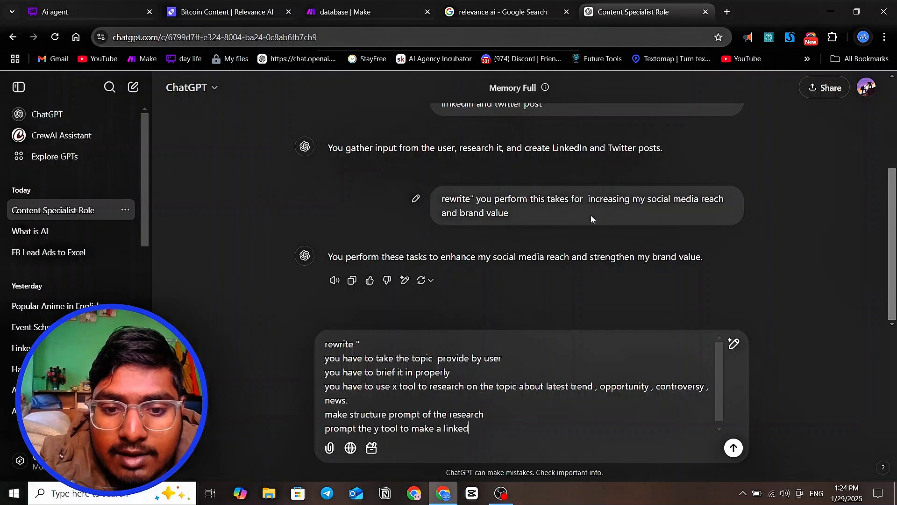
{"action": "type", "text": "in post"}
- Add a sixth instruction line to the unsent prompt reading "prompt the z tool to make twitter post"
{"action": "key", "text": "shift+Return"}
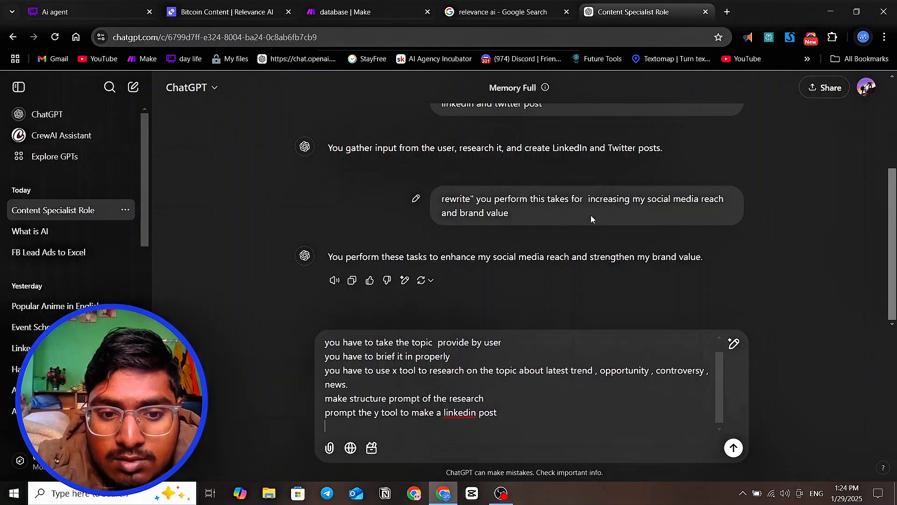
{"action": "type", "text": "promp"}
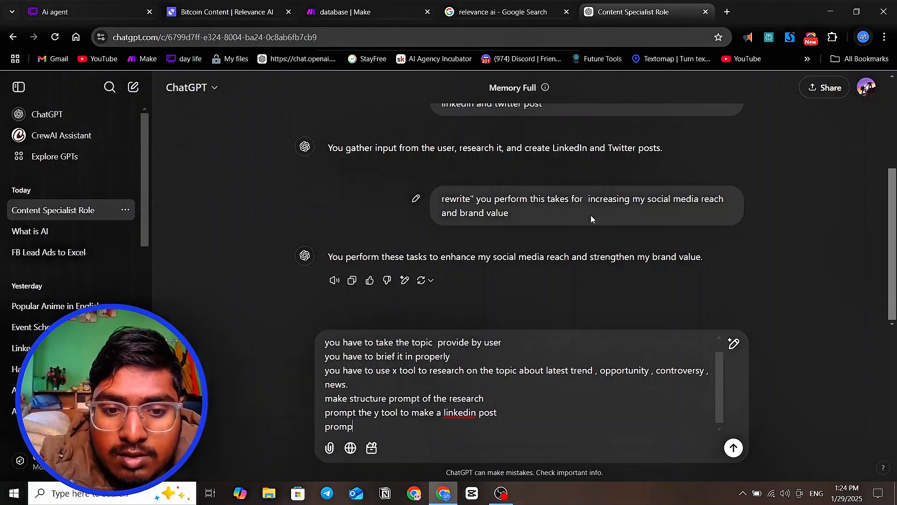
{"action": "type", "text": "t the "}
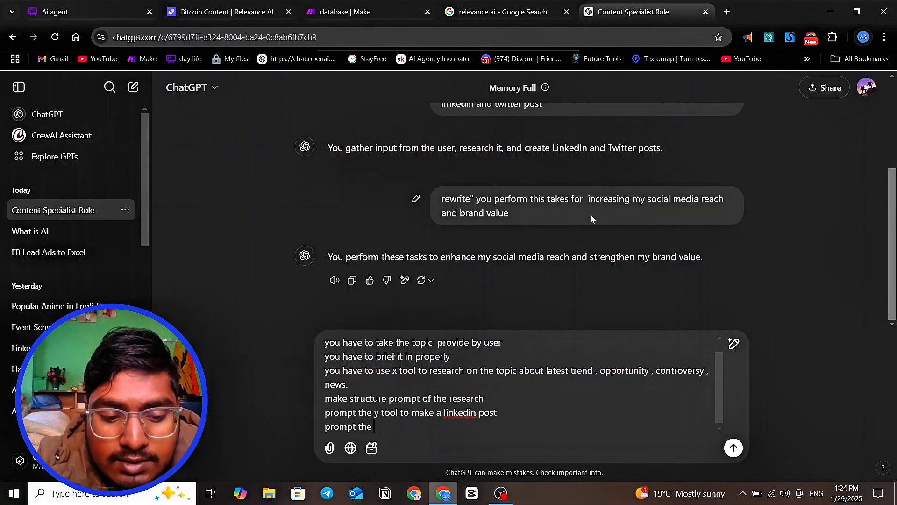
{"action": "type", "text": "z to"}
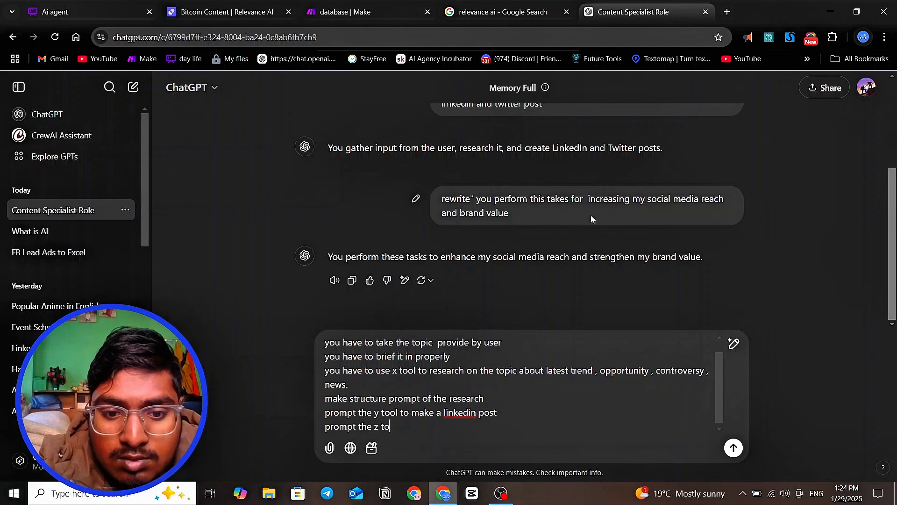
{"action": "type", "text": "ol to make "}
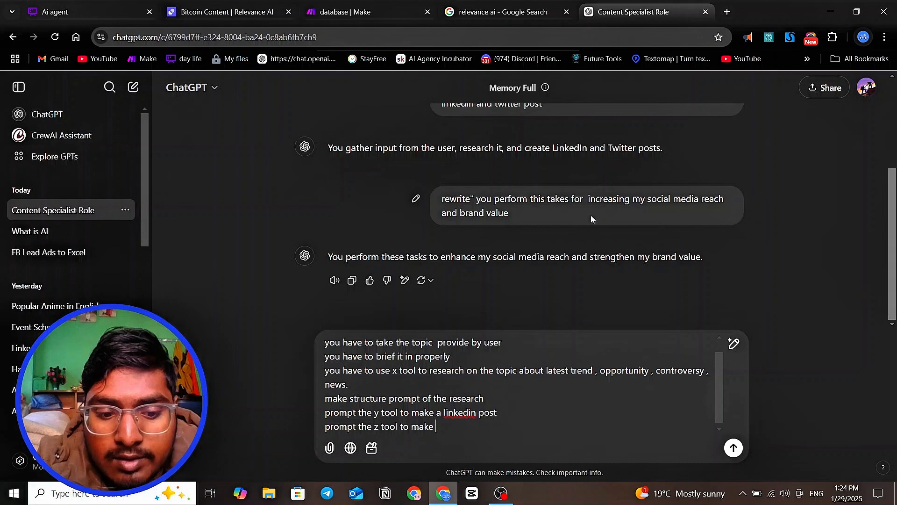
{"action": "type", "text": "tewitt"}
{"action": "key", "text": "BackSpace"}
{"action": "key", "text": "BackSpace"}
{"action": "key", "text": "BackSpace"}
{"action": "key", "text": "BackSpace"}
{"action": "key", "text": "BackSpace"}
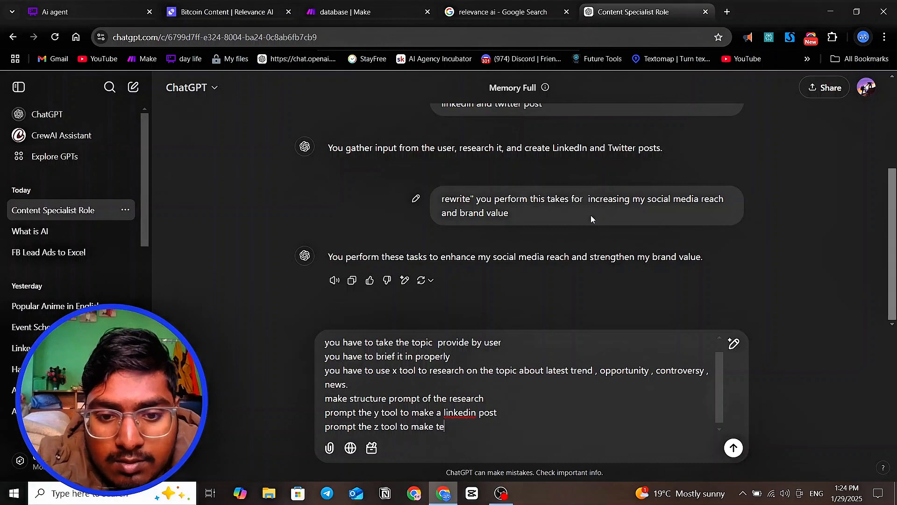
{"action": "type", "text": "witter post"}
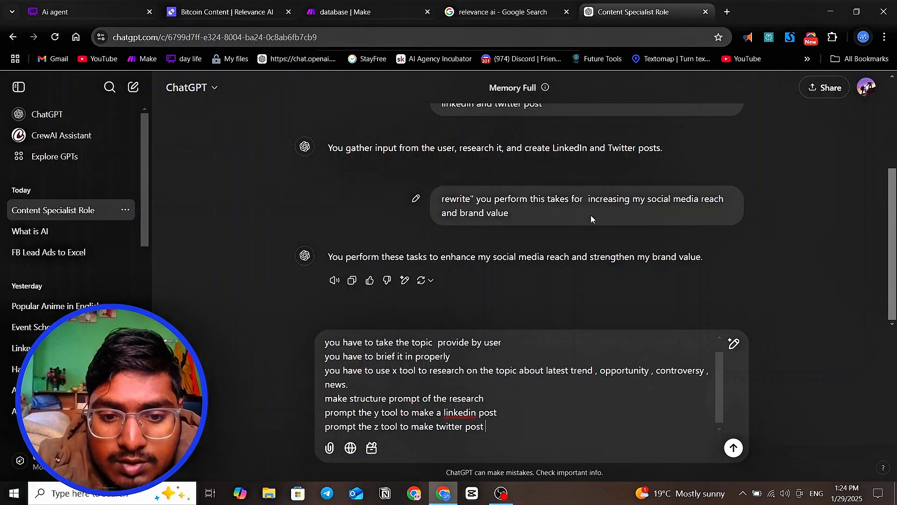
- Add a seventh instruction line to the unsent prompt reading "then show to user"
{"action": "key", "text": "shift+Return"}
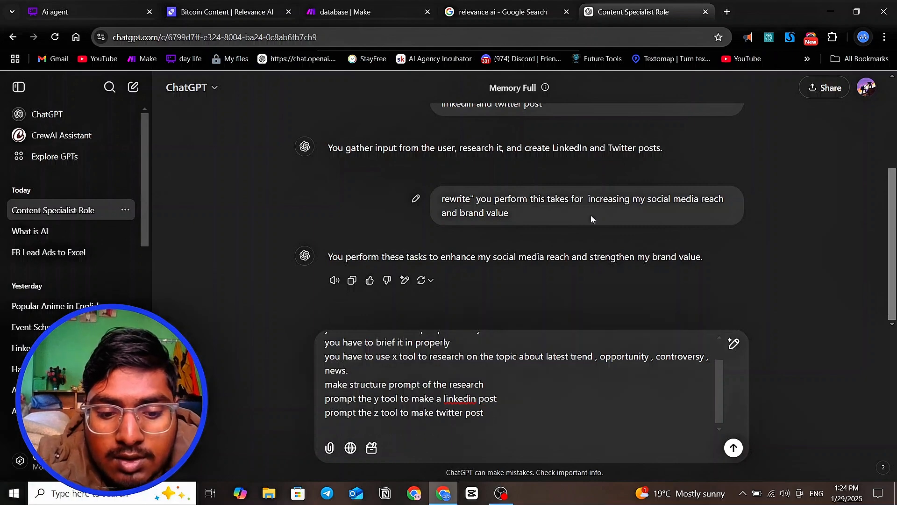
{"action": "type", "text": "then show"}
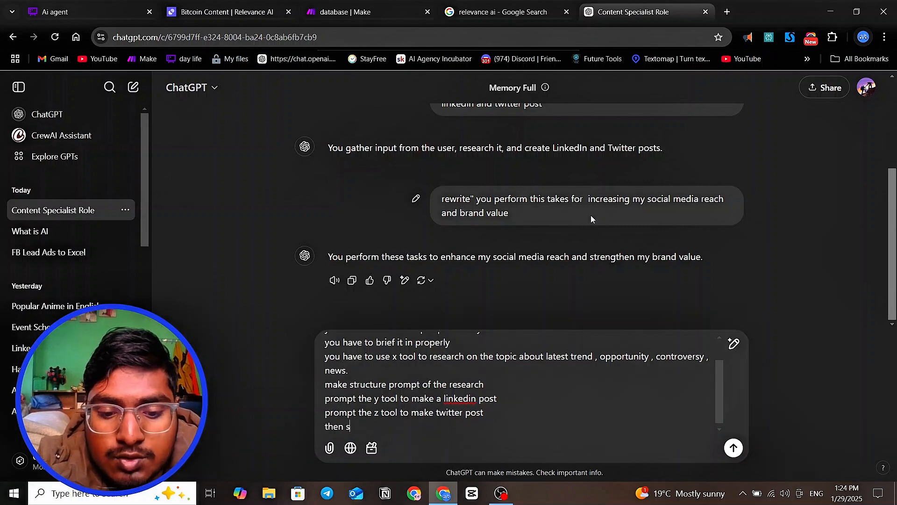
{"action": "type", "text": "to user "}
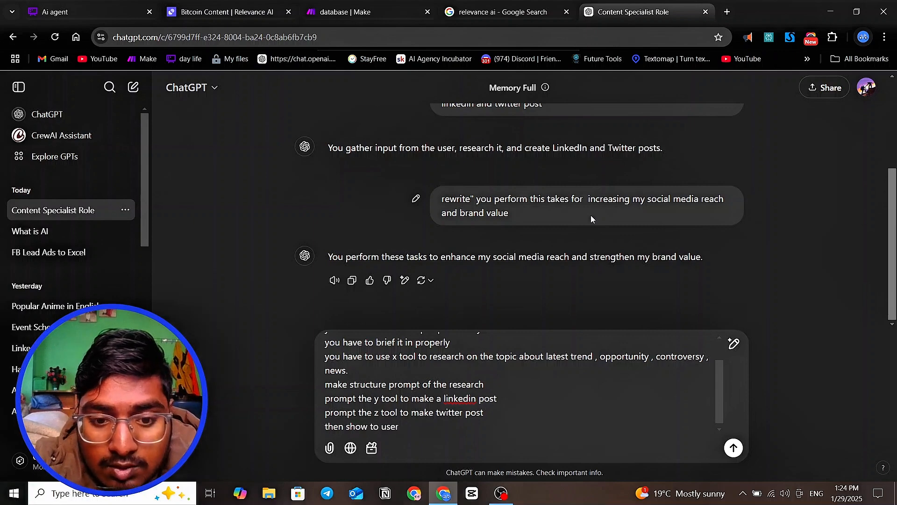
{"action": "type", "text": "ad"}
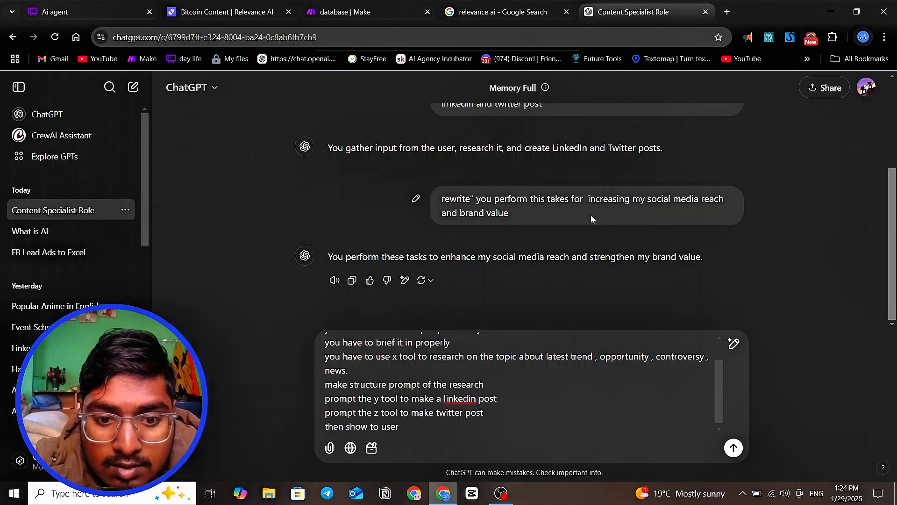
- Add a final instruction line to the unsent prompt reading "ask the approval to use h tool for storing it in google database"
{"action": "key", "text": "shift+Return"}
{"action": "type", "text": "ask"}
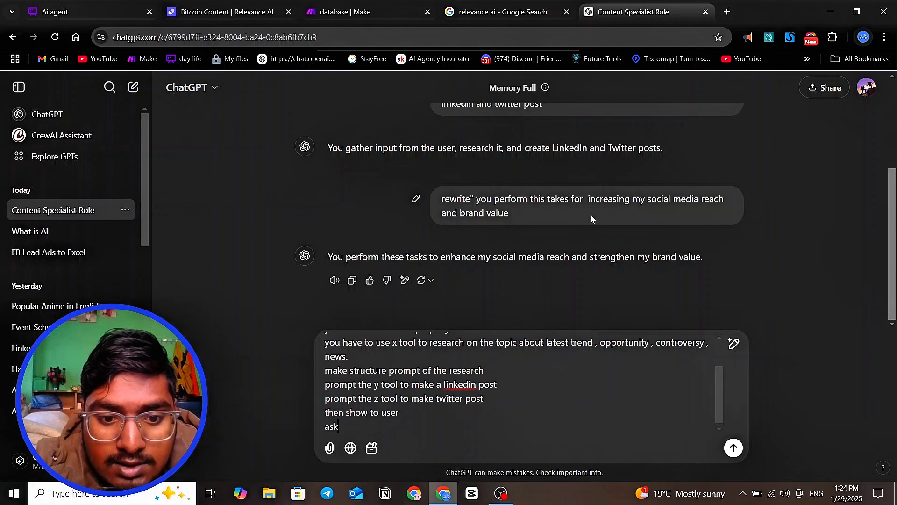
{"action": "type", "text": " the ap"}
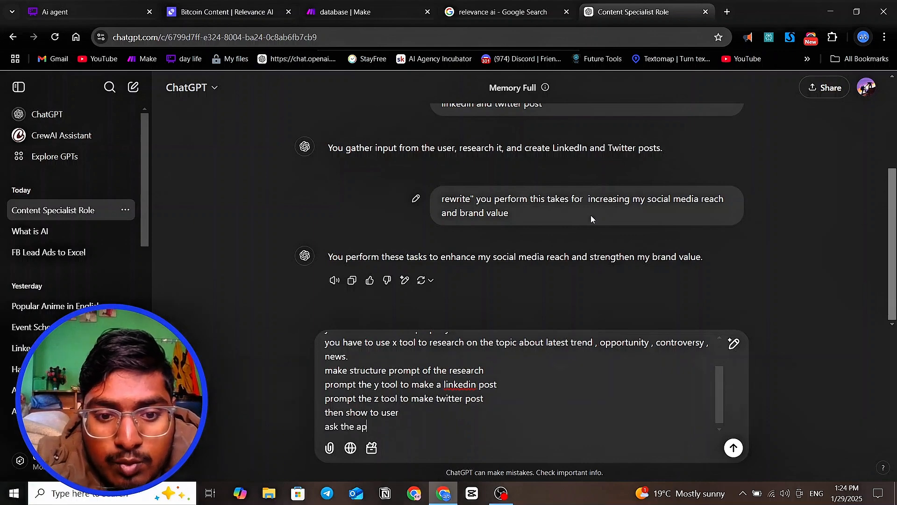
{"action": "type", "text": "proval t"}
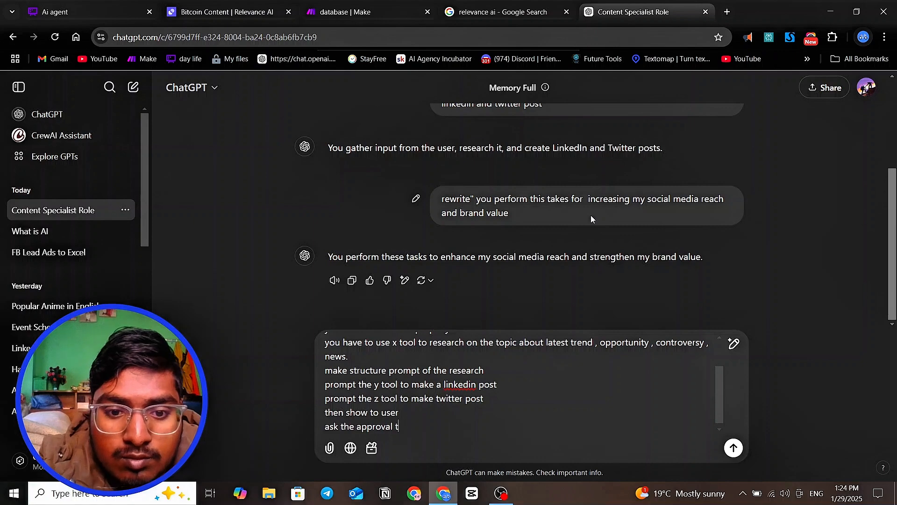
{"action": "type", "text": "o "}
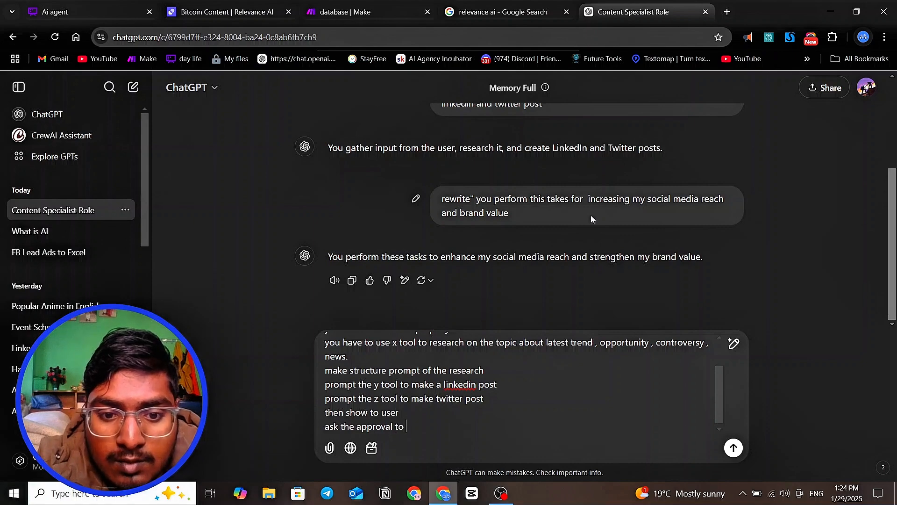
{"action": "type", "text": "use h tool for "}
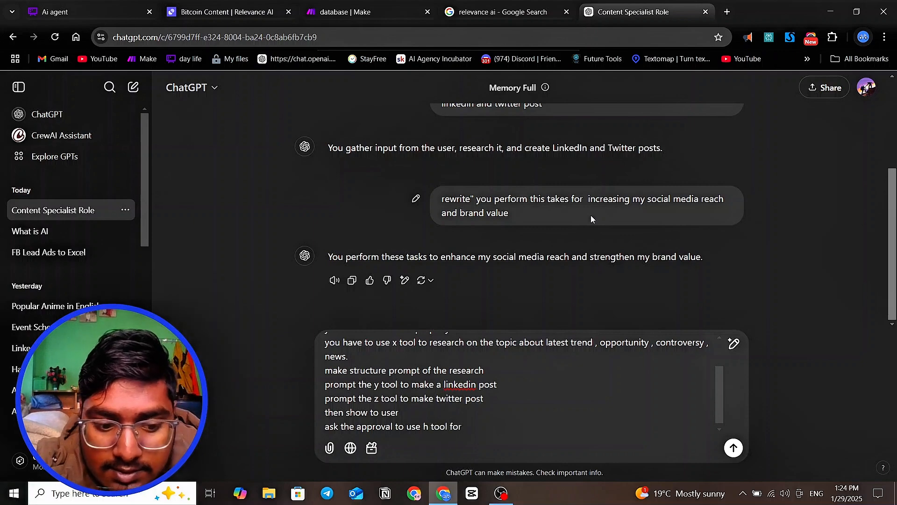
{"action": "type", "text": "saving"}
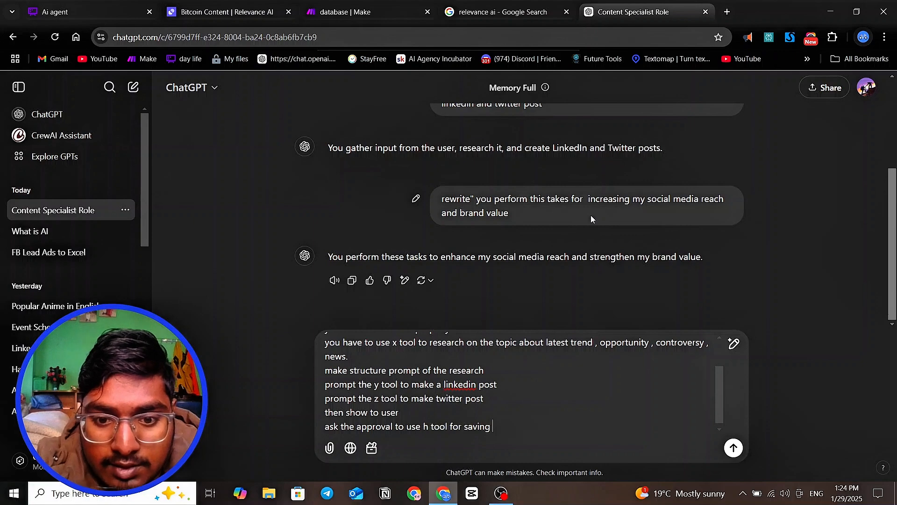
{"action": "key", "text": "BackSpace"}
{"action": "key", "text": "BackSpace"}
{"action": "key", "text": "BackSpace"}
{"action": "key", "text": "BackSpace"}
{"action": "key", "text": "BackSpace"}
{"action": "key", "text": "BackSpace"}
{"action": "key", "text": "BackSpace"}
{"action": "type", "text": "stoe"}
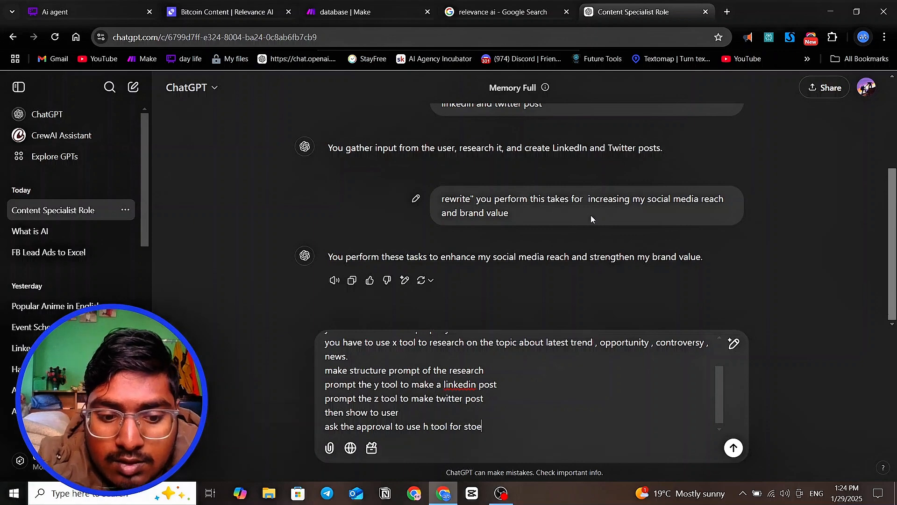
{"action": "key", "text": "BackSpace"}
{"action": "type", "text": "ring it"}
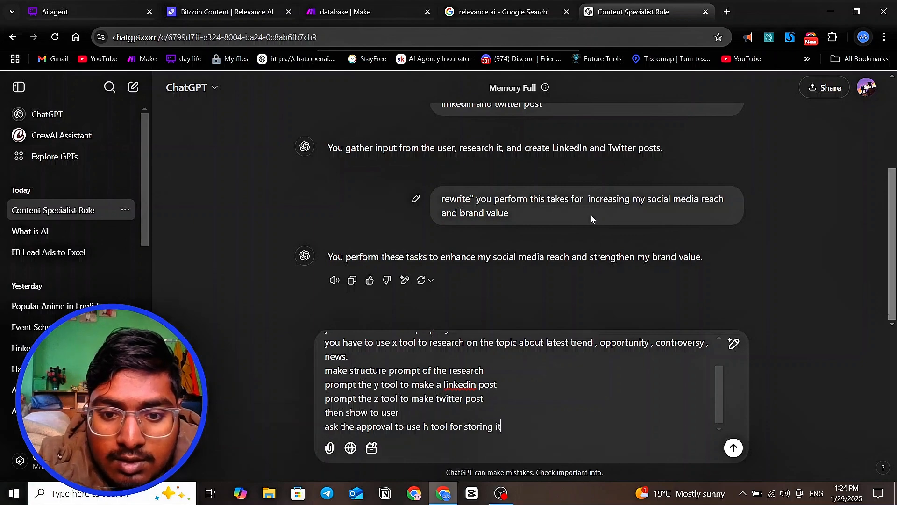
{"action": "type", "text": " in google "}
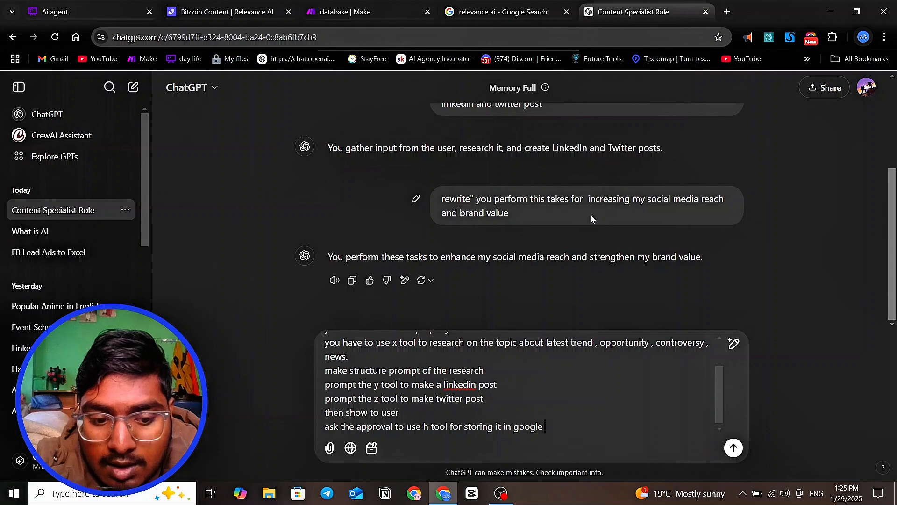
{"action": "type", "text": "databa"}
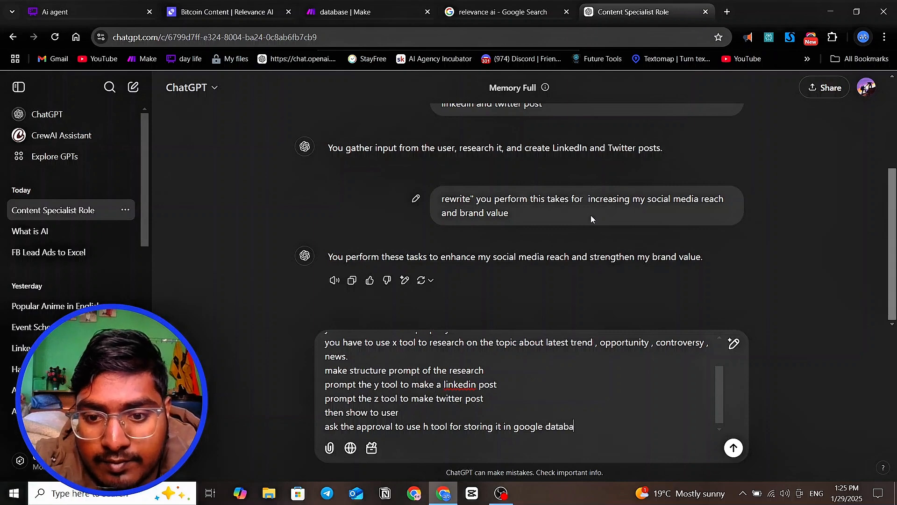
{"action": "type", "text": "se"}
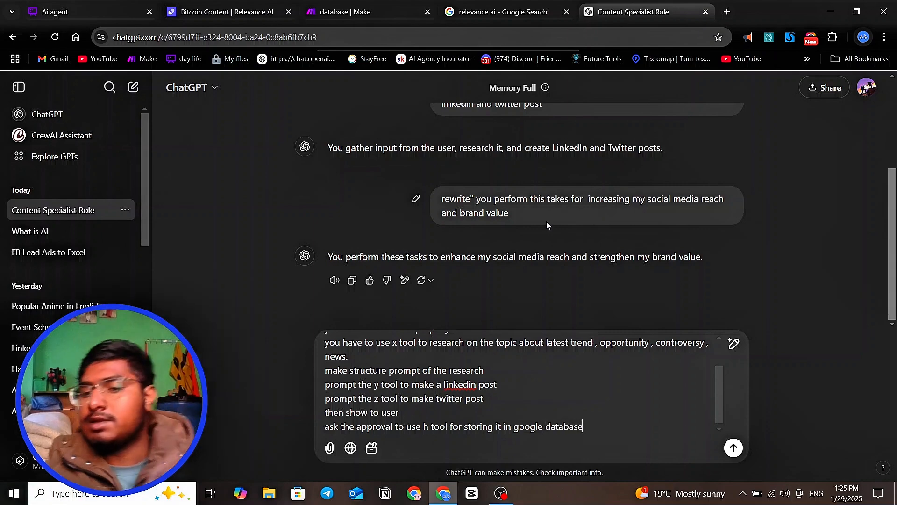
- Look over the finished rewrite prompt, submit it to ChatGPT and review the rewritten procedure in the reply
{"action": "scroll", "coordinate": [537, 389], "scroll_direction": "up", "scroll_amount": 2}
{"action": "scroll", "coordinate": [533, 381], "scroll_direction": "down", "scroll_amount": 3}
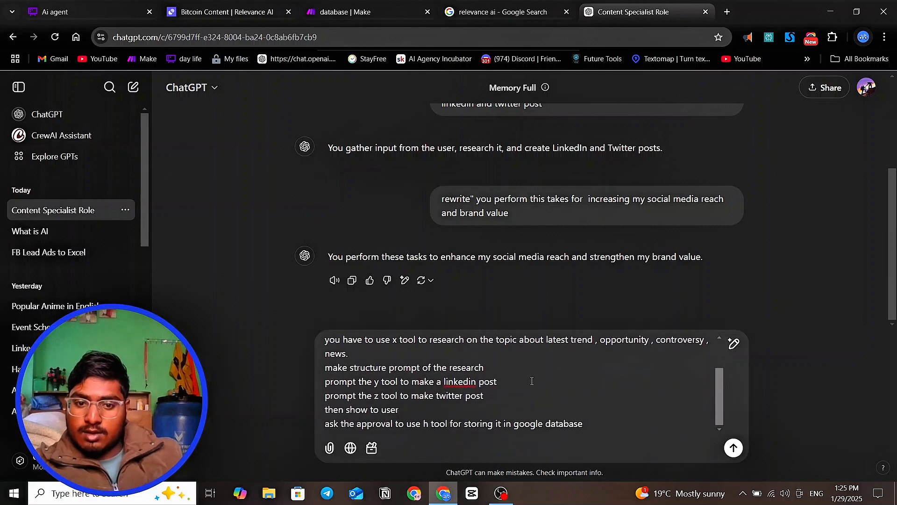
{"action": "scroll", "coordinate": [533, 381], "scroll_direction": "up", "scroll_amount": 3}
{"action": "left_click", "coordinate": [733, 447]}
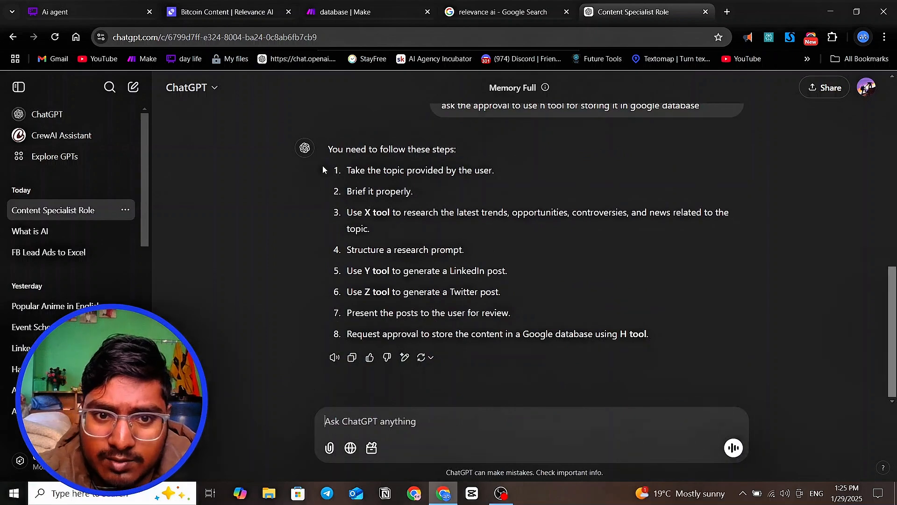
{"action": "scroll", "coordinate": [504, 341], "scroll_direction": "up", "scroll_amount": 4}
{"action": "scroll", "coordinate": [504, 341], "scroll_direction": "down", "scroll_amount": 4}
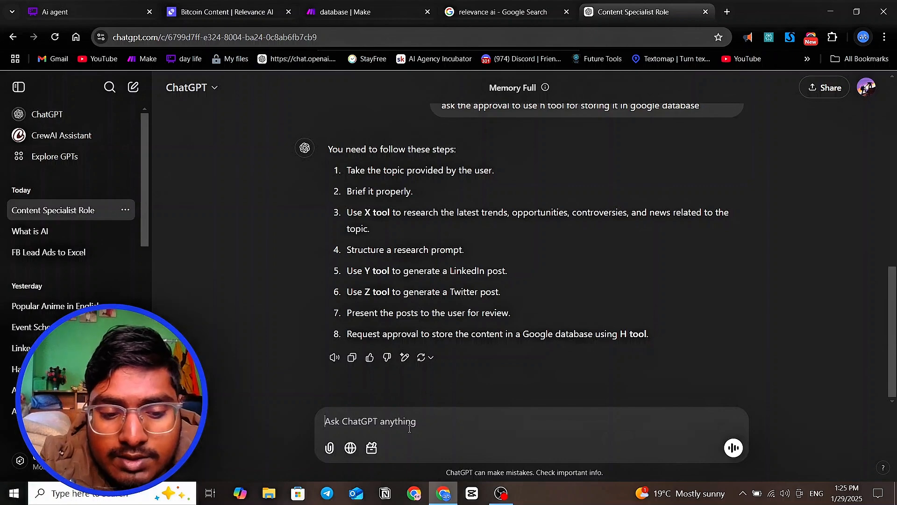
- Start a new ChatGPT prompt reading 'rewrite "', with "x tool -" begun on a second line, without sending it
{"action": "type", "text": "wr"}
{"action": "key", "text": "BackSpace"}
{"action": "key", "text": "BackSpace"}
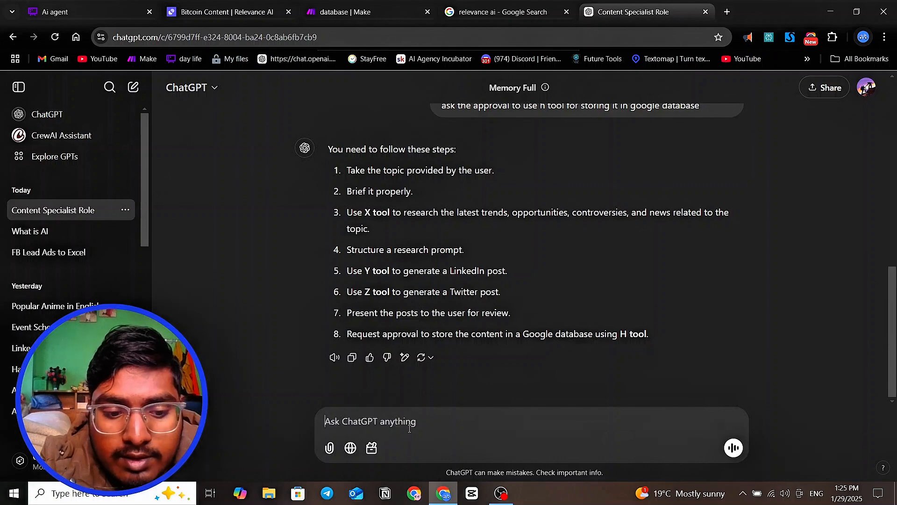
{"action": "type", "text": "rewrite "}
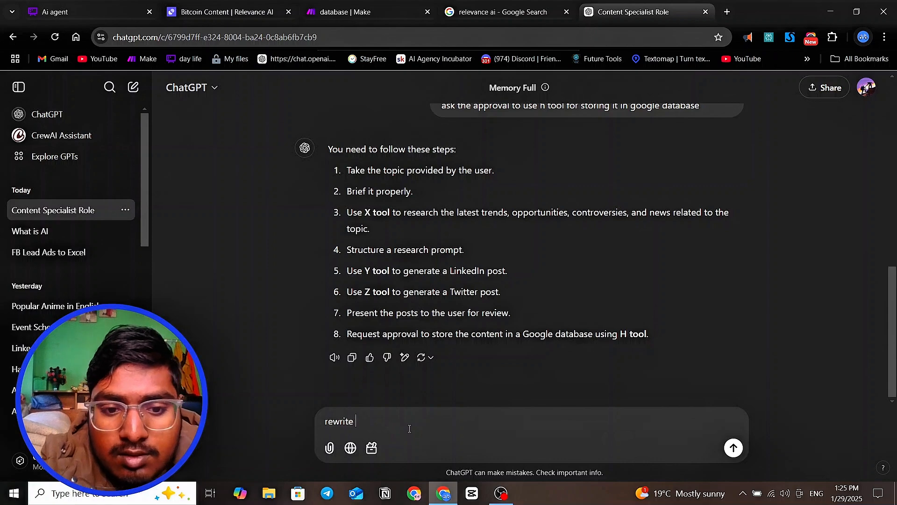
{"action": "type", "text": "\""}
{"action": "key", "text": "shift+Return"}
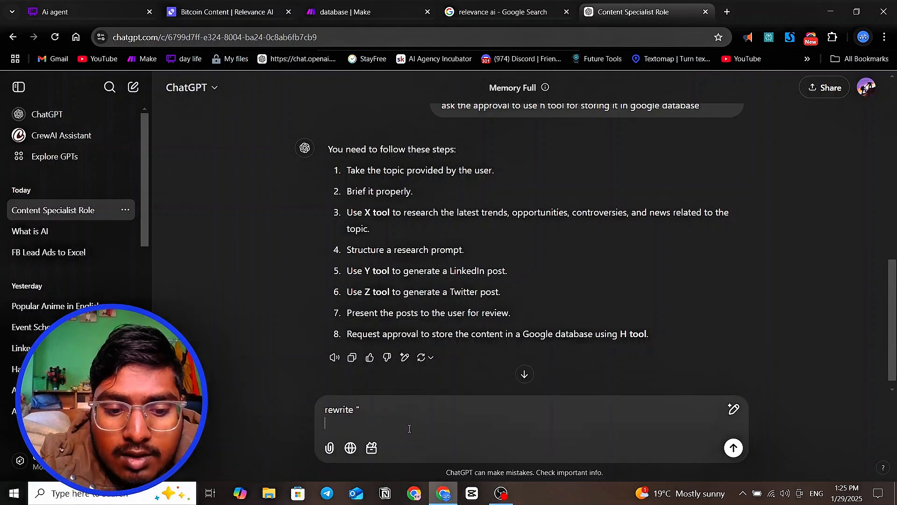
{"action": "type", "text": "x tool"}
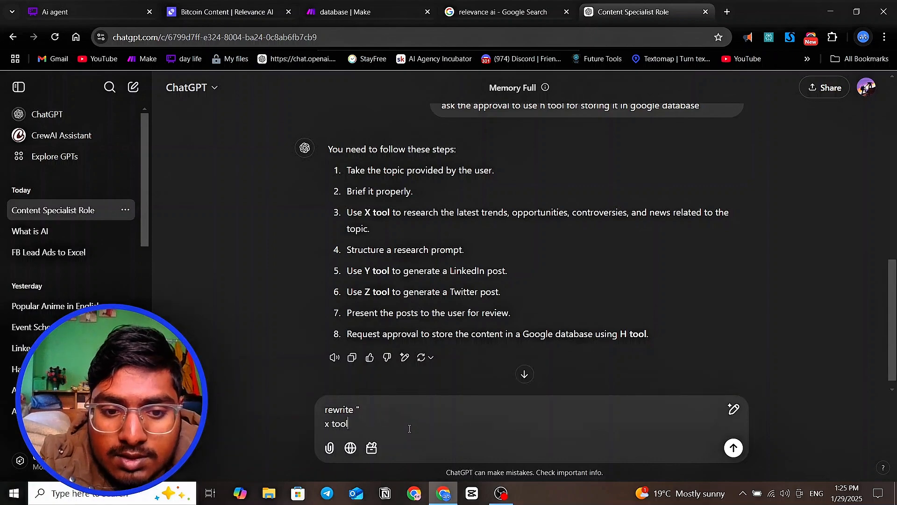
{"action": "type", "text": "ol "}
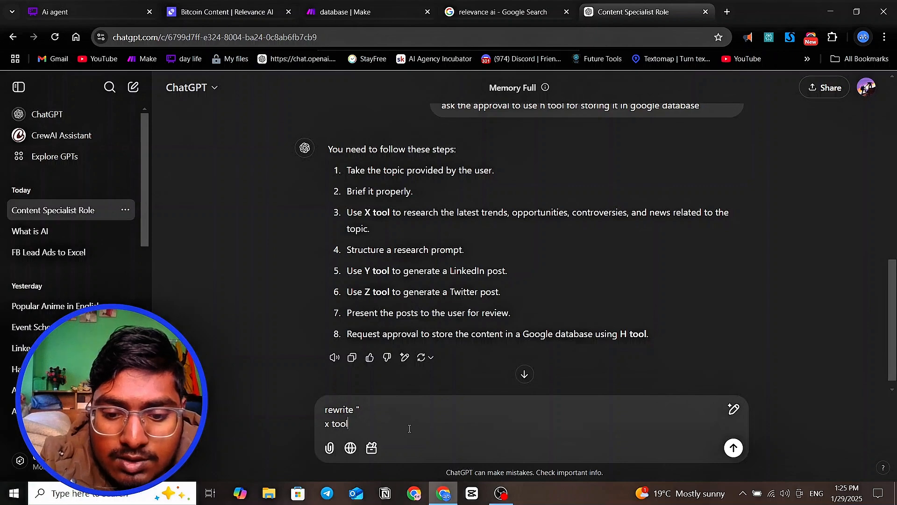
{"action": "type", "text": "-"}
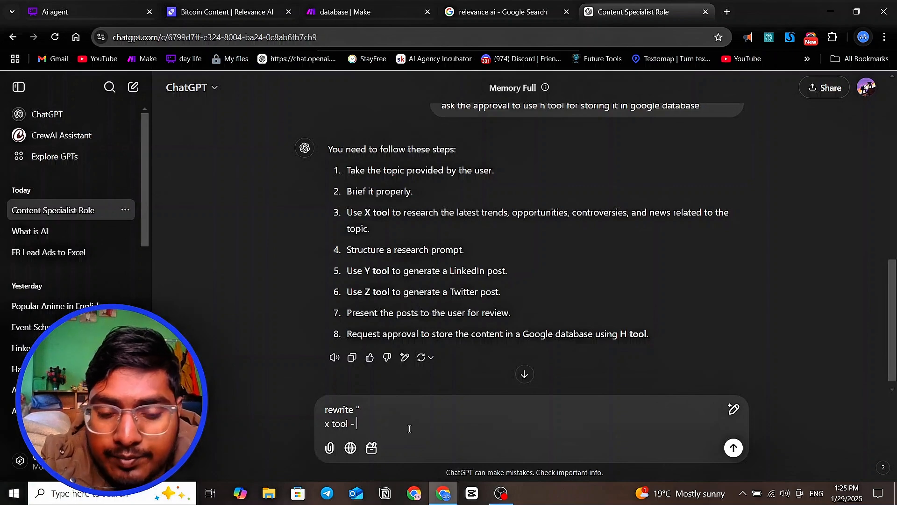
- Switch to Relevance AI to examine the Tool Description section of the core instructions, and return to the unsent prompt in ChatGPT
{"action": "left_click", "coordinate": [211, 14]}
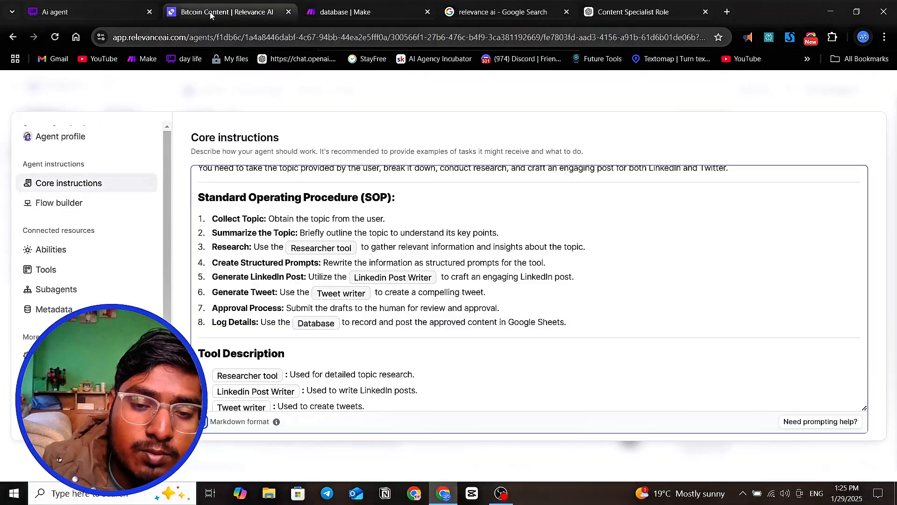
{"action": "scroll", "coordinate": [224, 253], "scroll_direction": "down", "scroll_amount": 3}
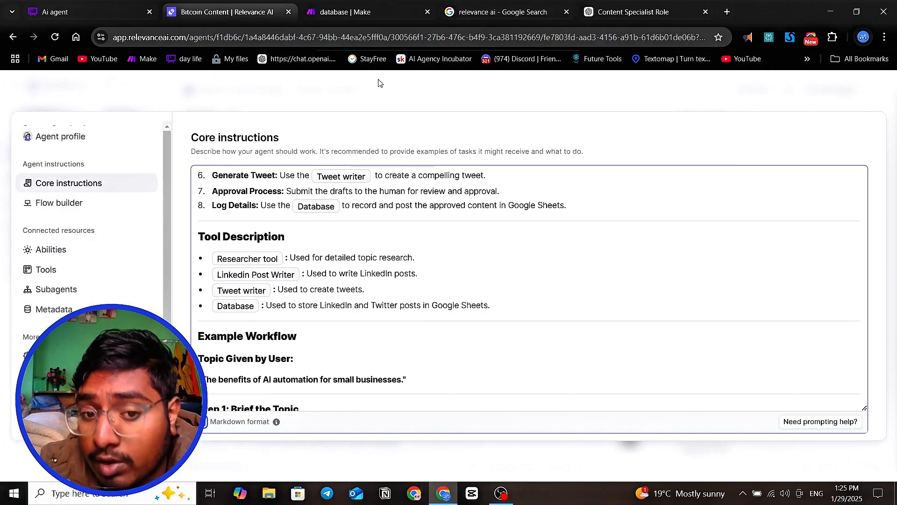
{"action": "left_click", "coordinate": [612, 16]}
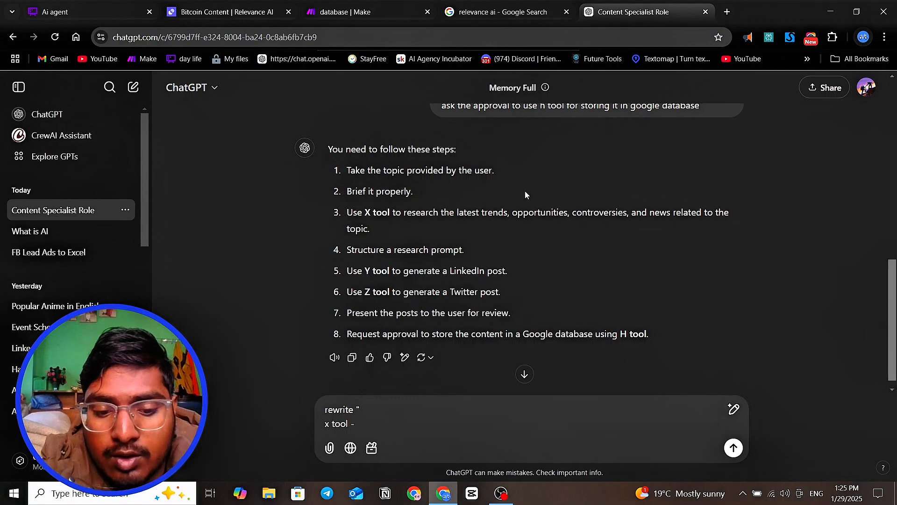
- Complete the x tool line with "use it to do research on the topic about their trend , news , controversy" and start a new line
{"action": "type", "text": "use tw"}
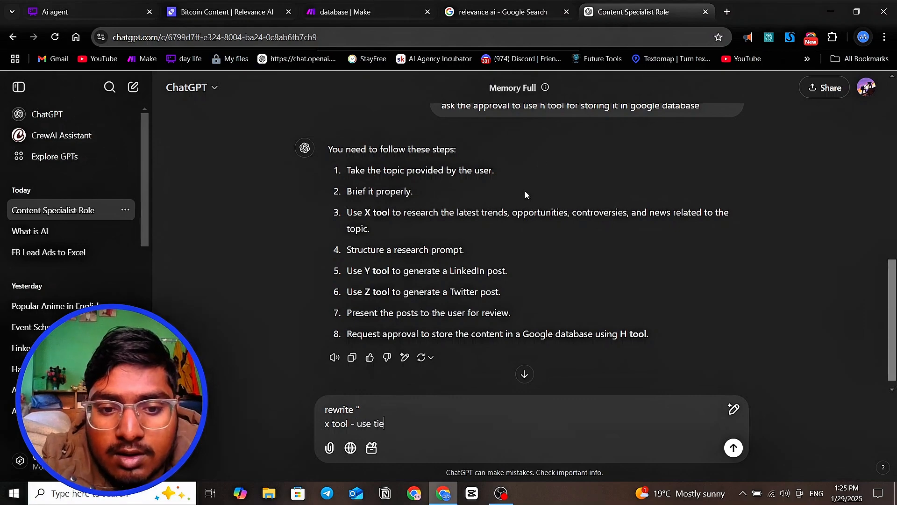
{"action": "key", "text": "BackSpace"}
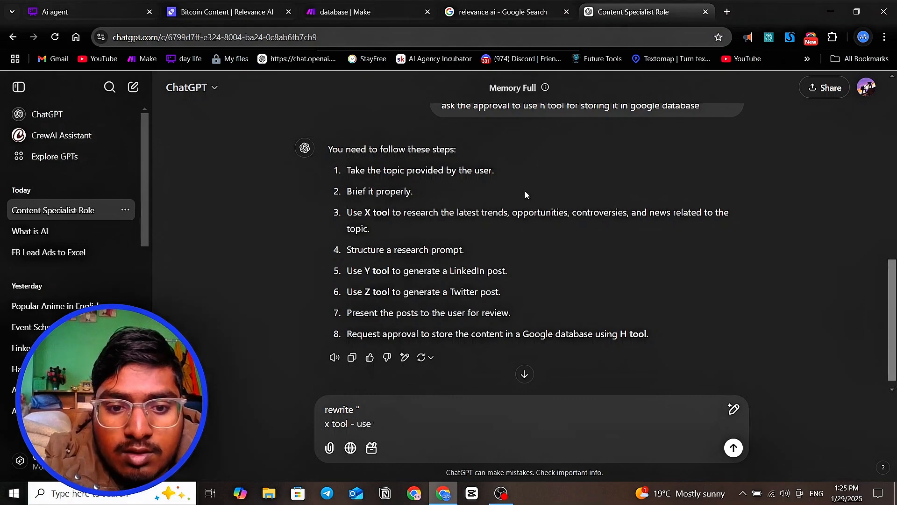
{"action": "type", "text": "it to "}
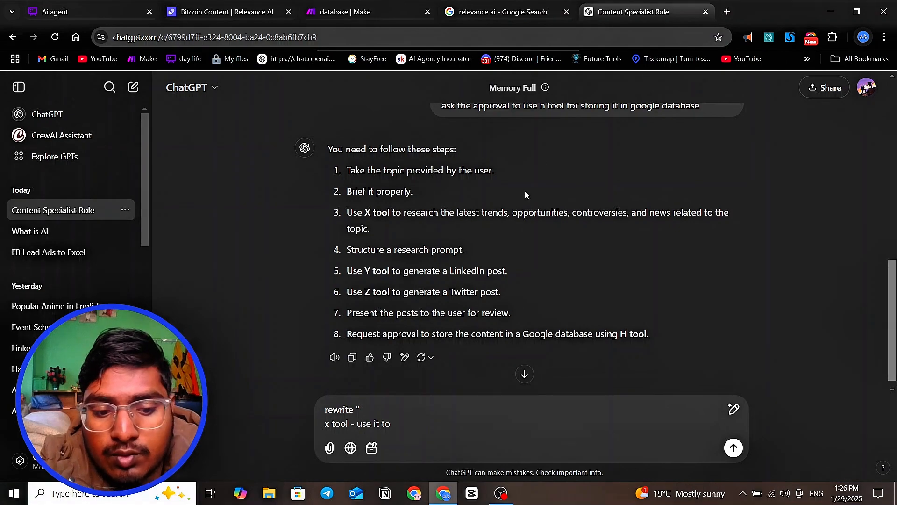
{"action": "type", "text": "do resea"}
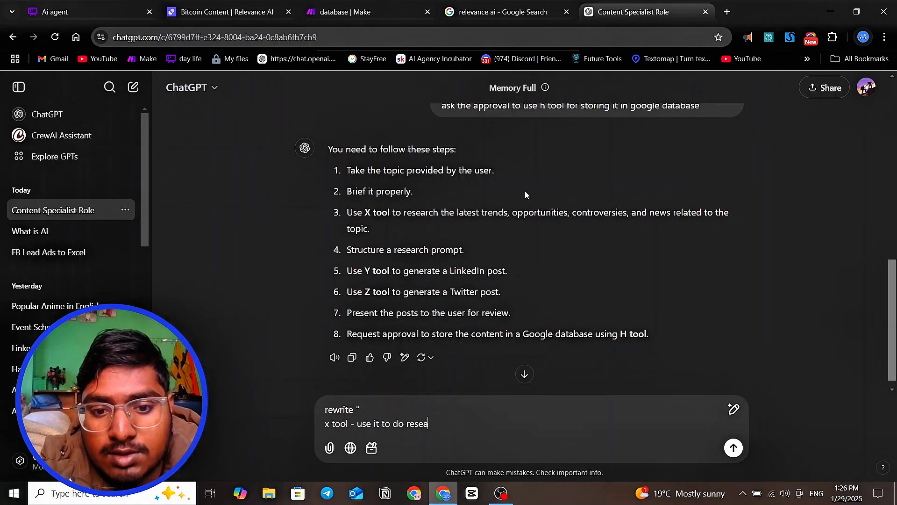
{"action": "type", "text": "rch on "}
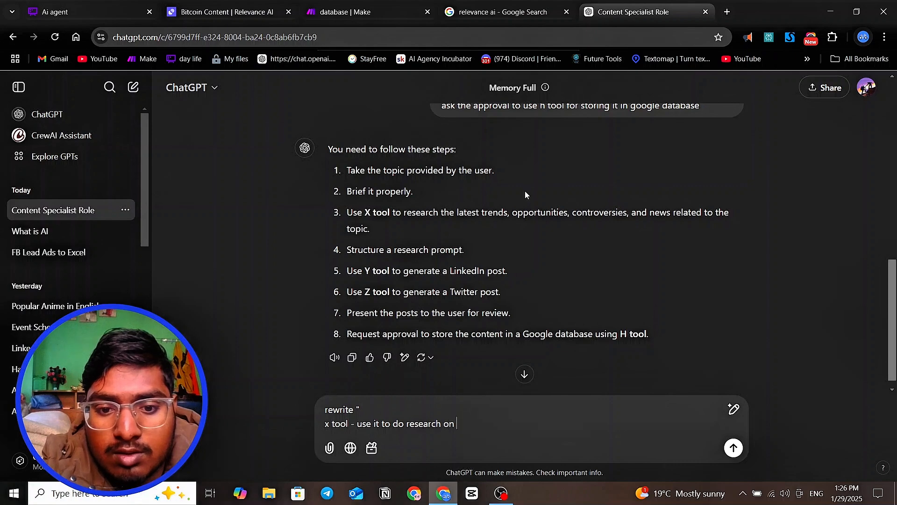
{"action": "type", "text": "the to"}
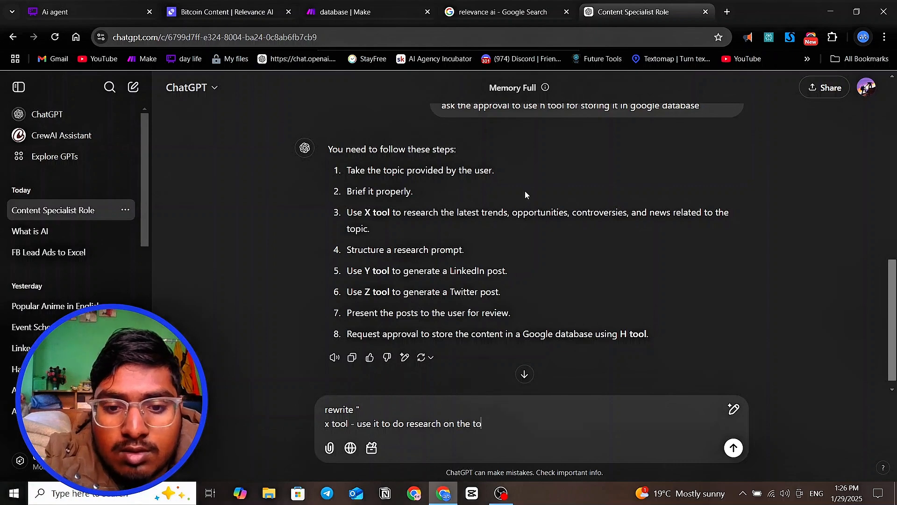
{"action": "type", "text": "pic ab"}
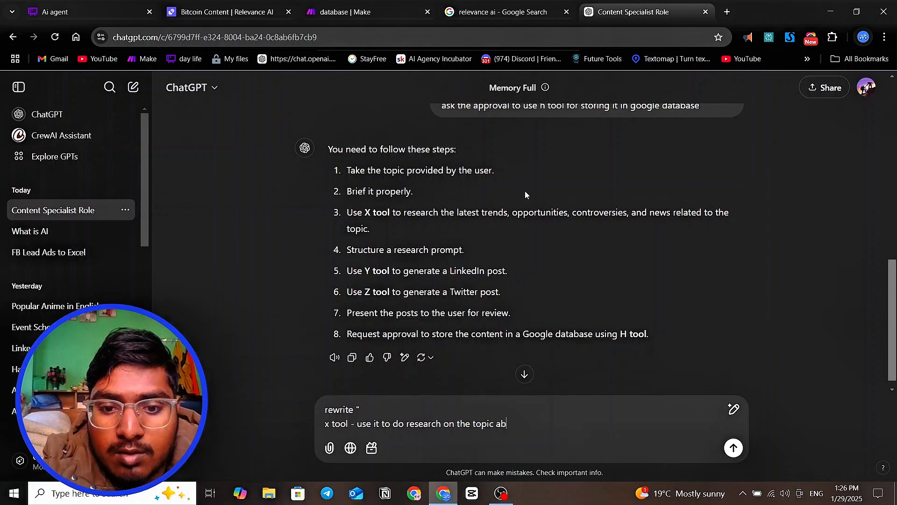
{"action": "type", "text": "out thier"}
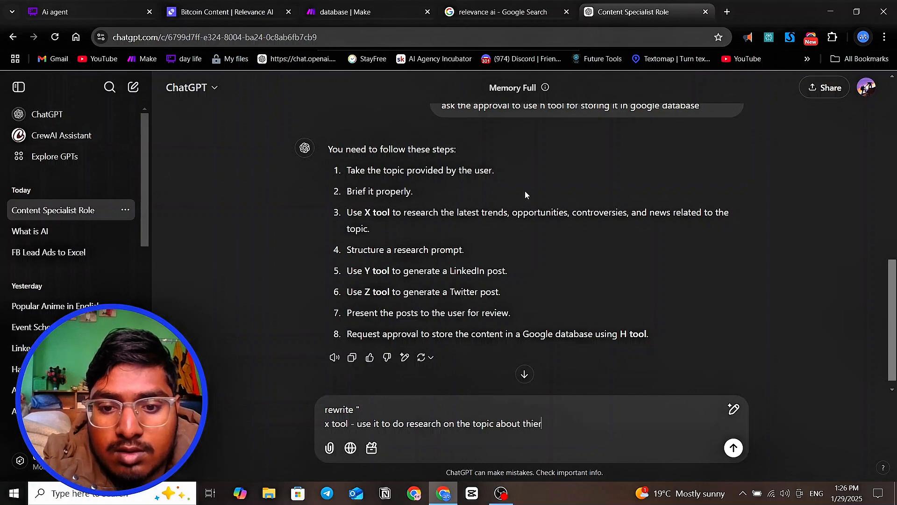
{"action": "key", "text": "BackSpace"}
{"action": "key", "text": "BackSpace"}
{"action": "key", "text": "BackSpace"}
{"action": "type", "text": "ei"}
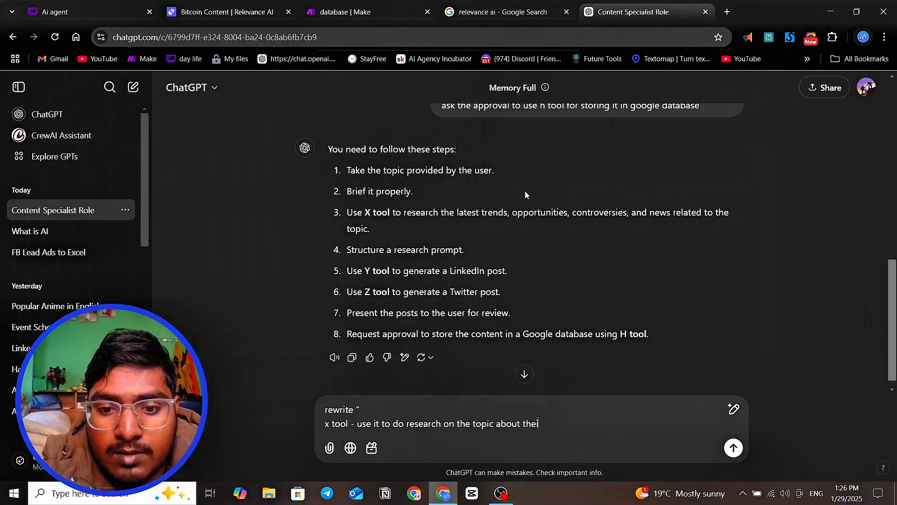
{"action": "type", "text": "tr r trend "}
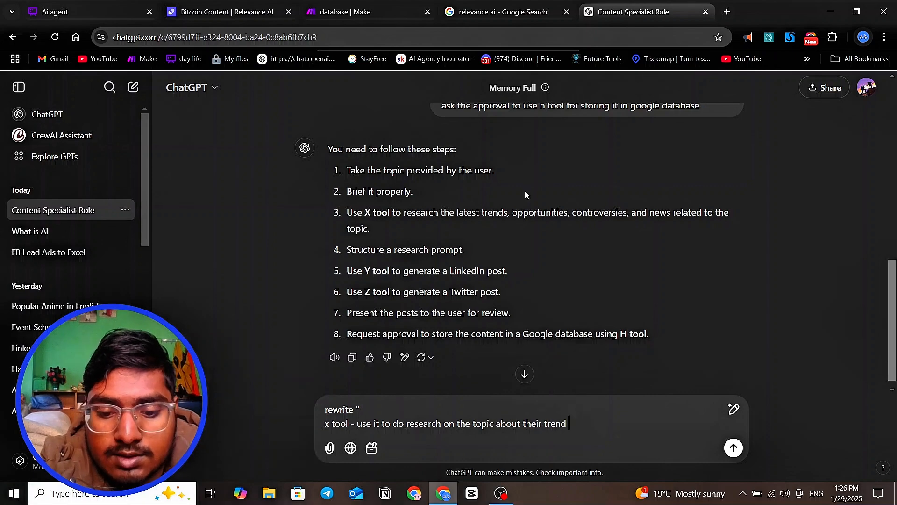
{"action": "type", "text": ", news "}
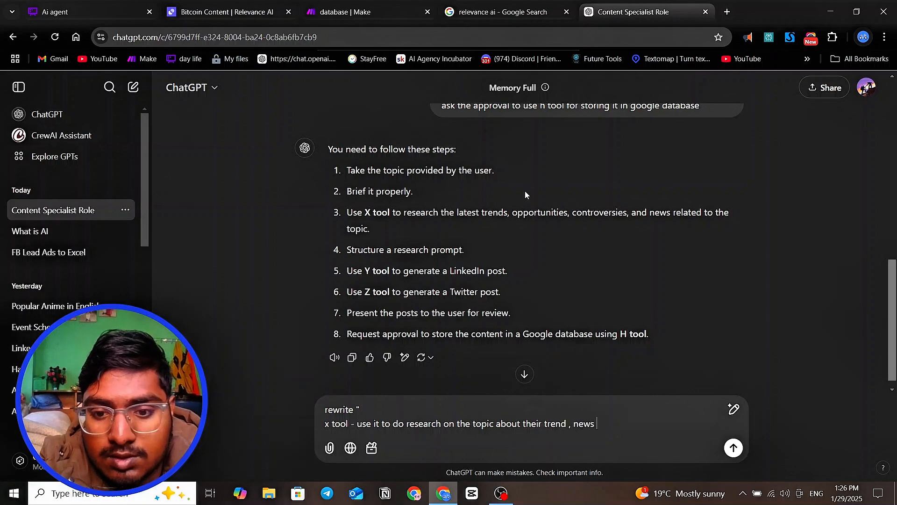
{"action": "type", "text": ", contro"}
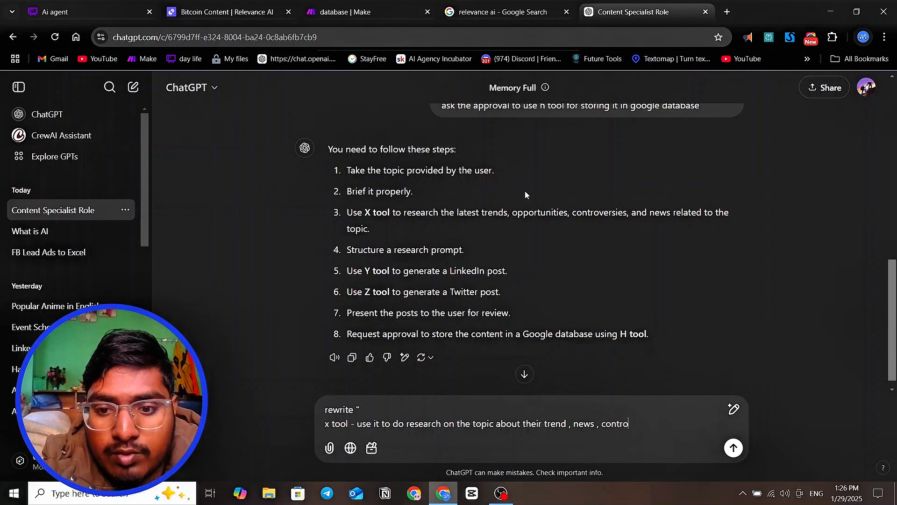
{"action": "type", "text": "versy"}
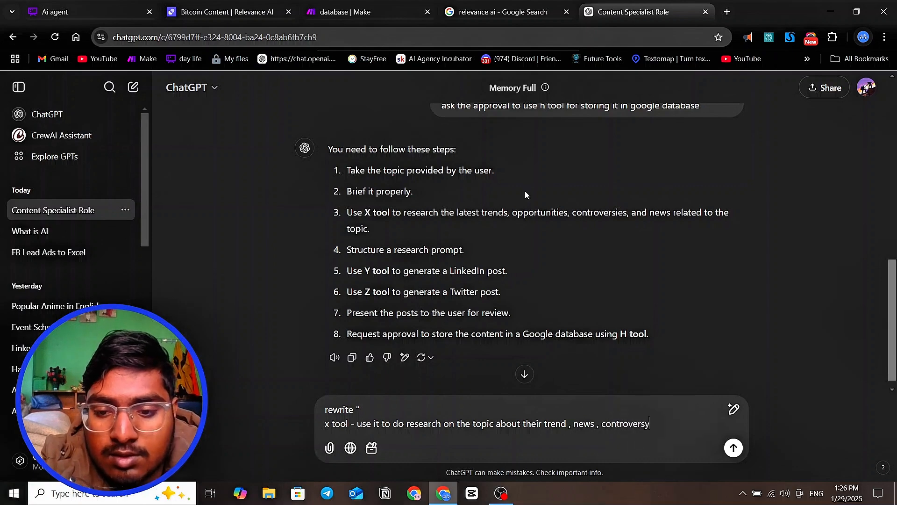
{"action": "key", "text": "shift+Return"}
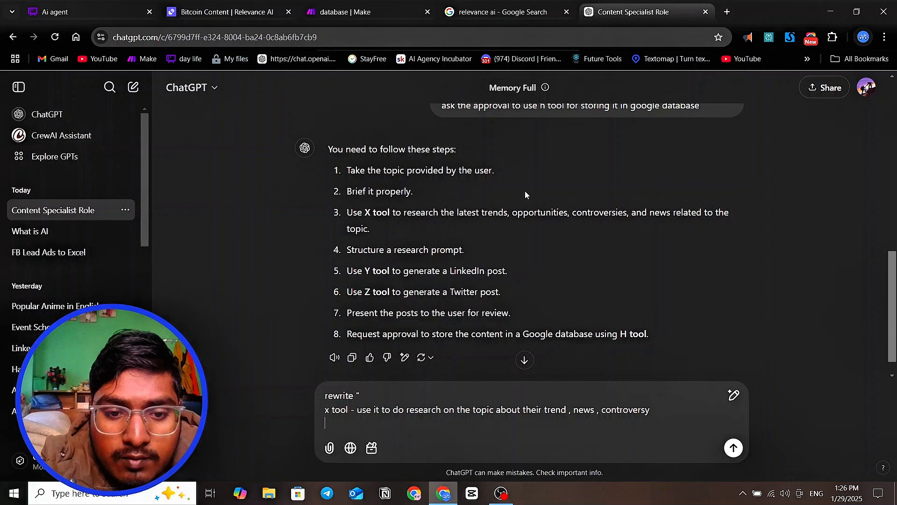
- Add the line "y tool - use to write a linkedin post" to the unsent prompt and start another line
{"action": "type", "text": "y to"}
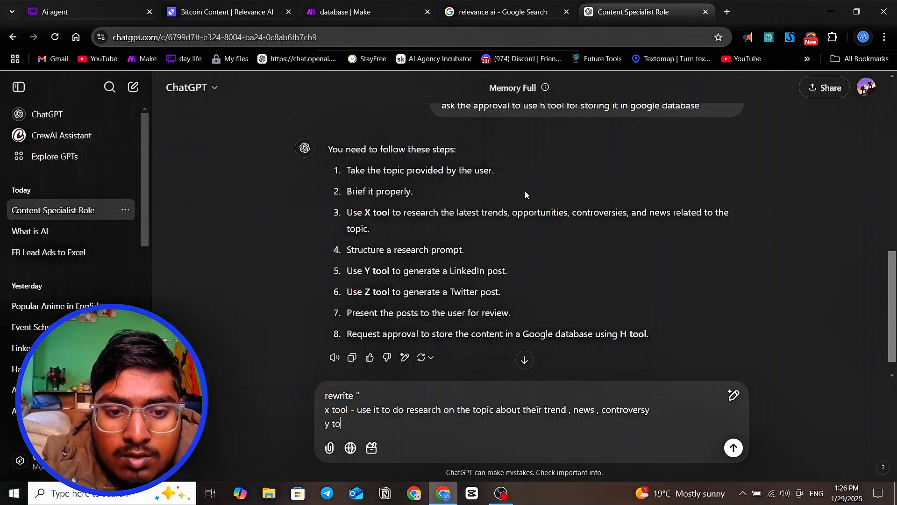
{"action": "type", "text": "ol - "}
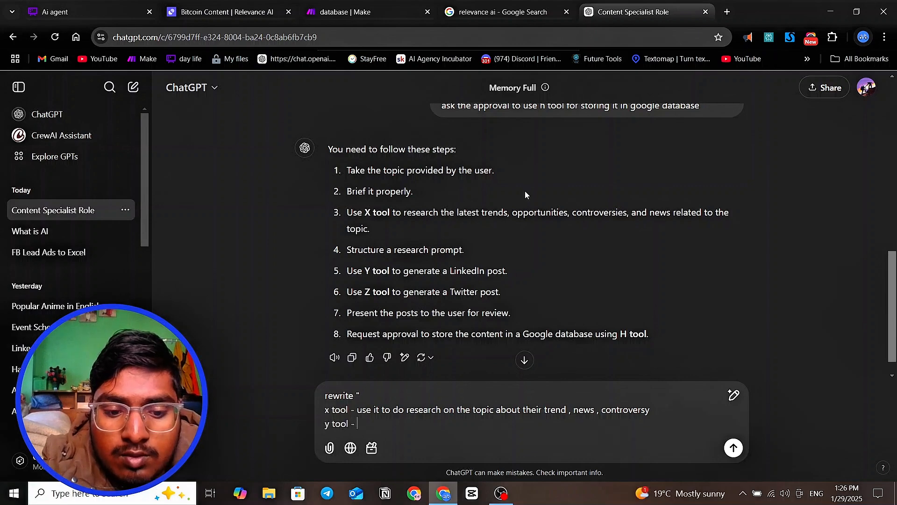
{"action": "type", "text": "use "}
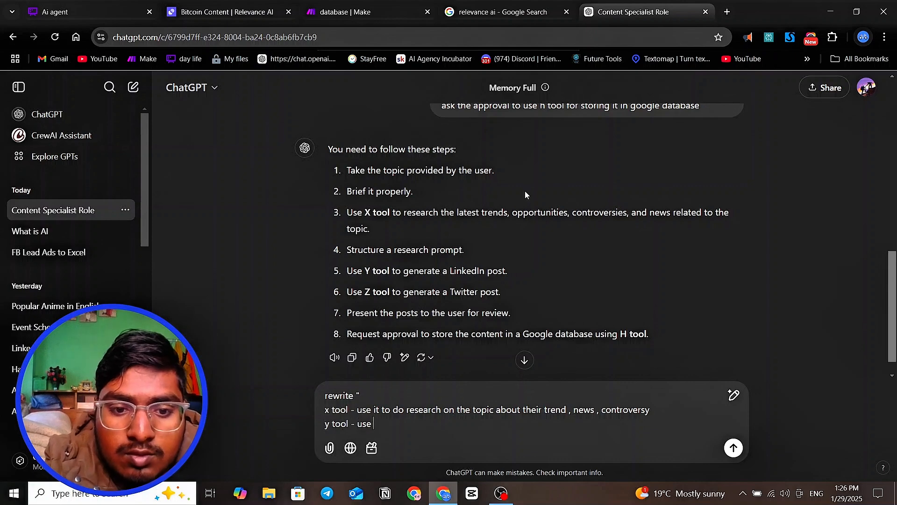
{"action": "type", "text": "to wir"}
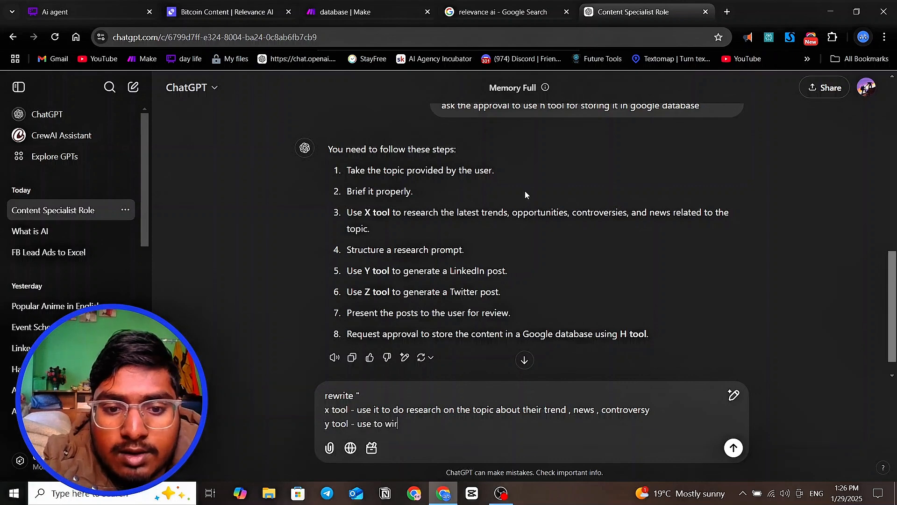
{"action": "type", "text": "te"}
{"action": "key", "text": "BackSpace"}
{"action": "key", "text": "BackSpace"}
{"action": "key", "text": "BackSpace"}
{"action": "key", "text": "BackSpace"}
{"action": "type", "text": "r"}
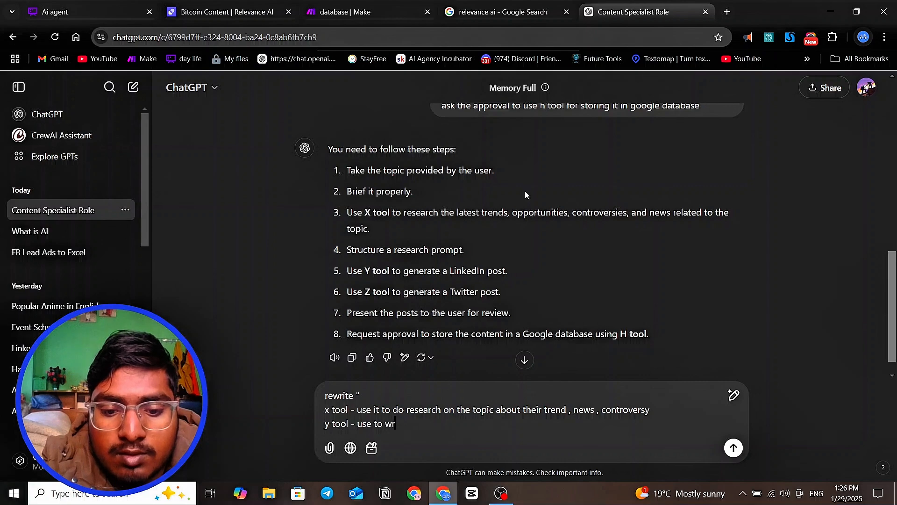
{"action": "type", "text": "ite a linekd"}
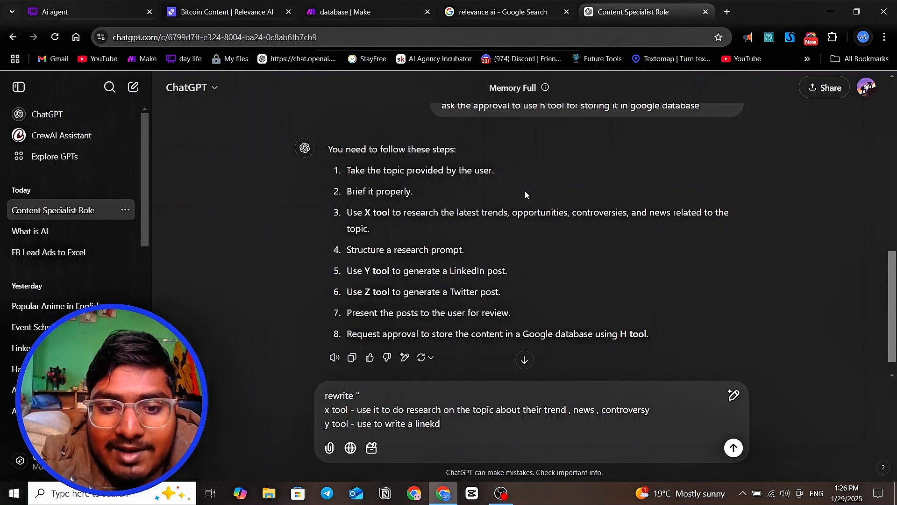
{"action": "key", "text": "BackSpace"}
{"action": "key", "text": "BackSpace"}
{"action": "key", "text": "BackSpace"}
{"action": "type", "text": "keidn"}
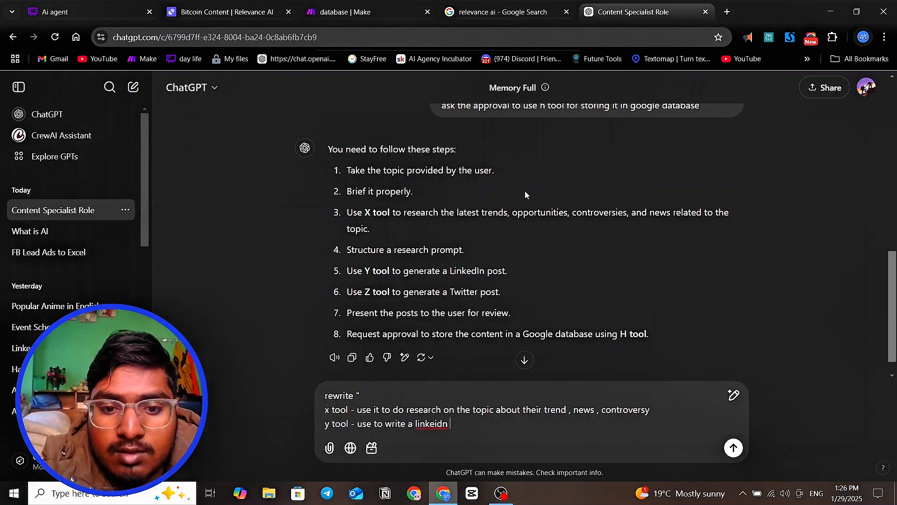
{"action": "key", "text": "BackSpace"}
{"action": "key", "text": "BackSpace"}
{"action": "key", "text": "BackSpace"}
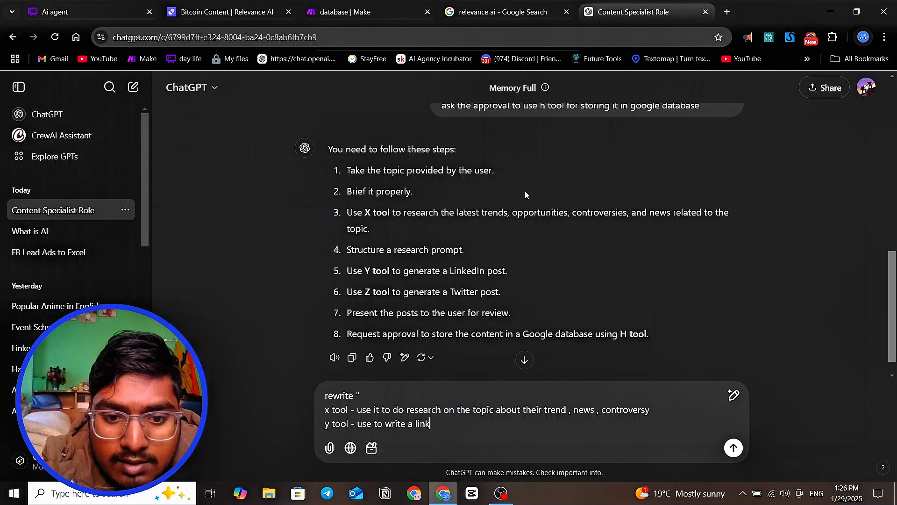
{"action": "type", "text": "din"}
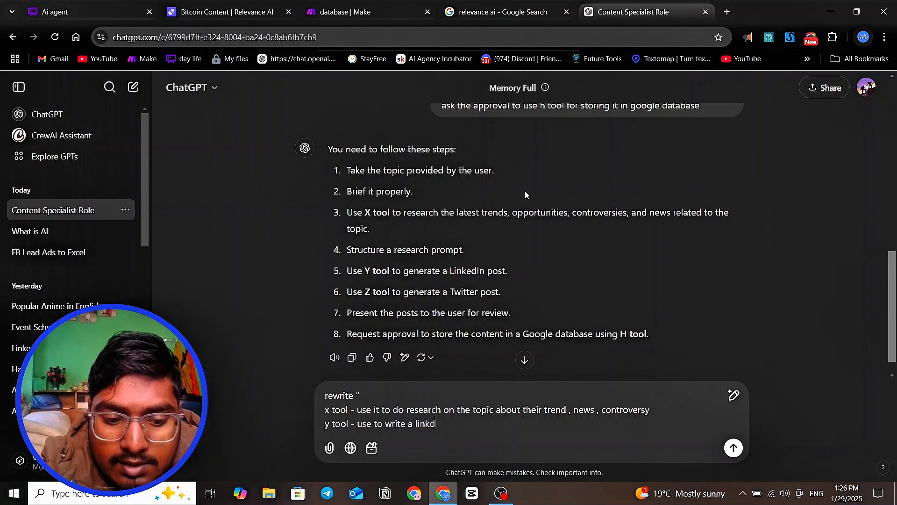
{"action": "key", "text": "BackSpace"}
{"action": "key", "text": "BackSpace"}
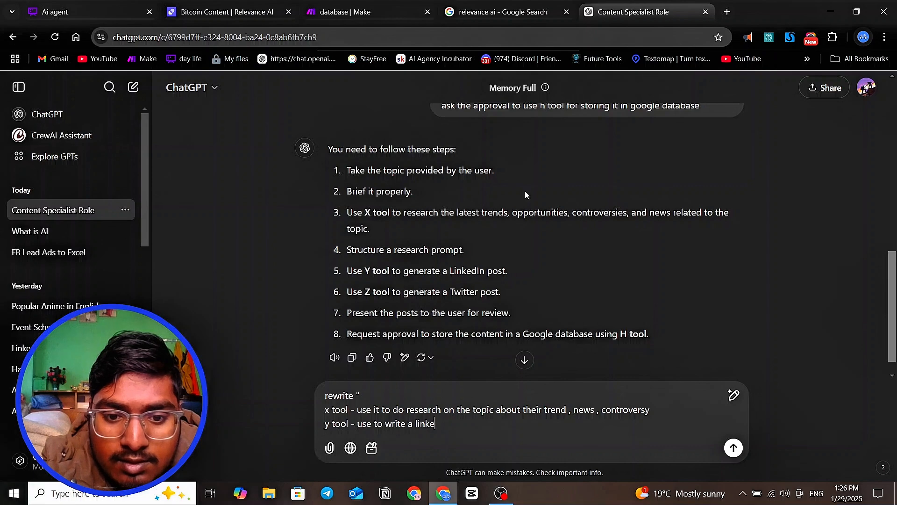
{"action": "type", "text": "din pos"}
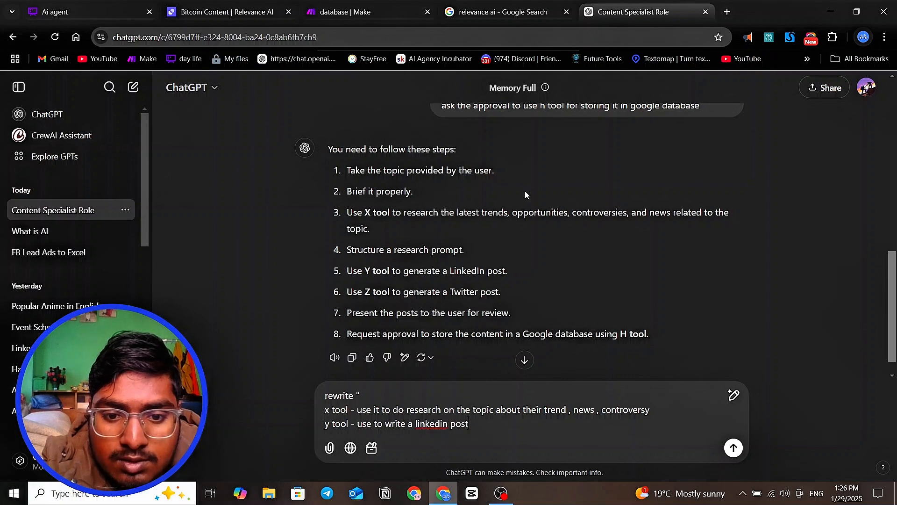
{"action": "type", "text": "t"}
{"action": "key", "text": "shift+Return"}
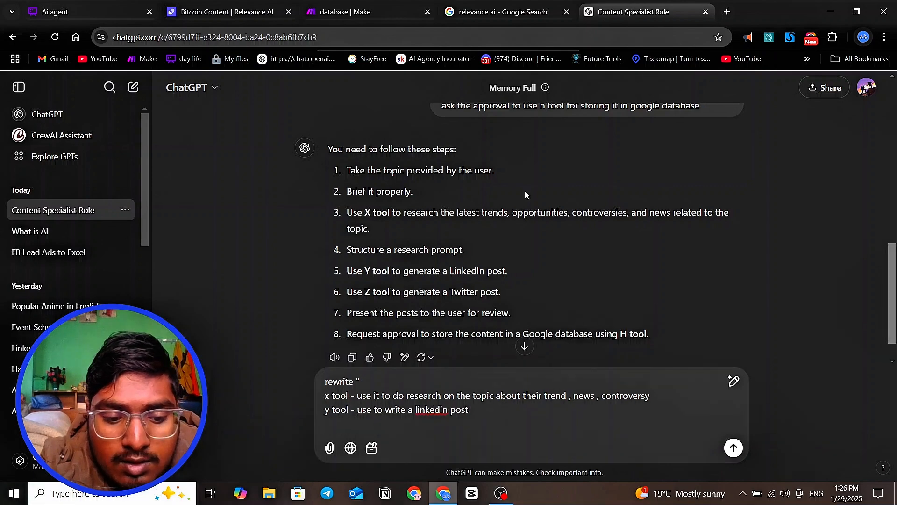
- Add the line "z tool - use to write a twitter post" to the unsent rewrite prompt
{"action": "type", "text": "z tool"}
{"action": "key", "text": "BackSpace"}
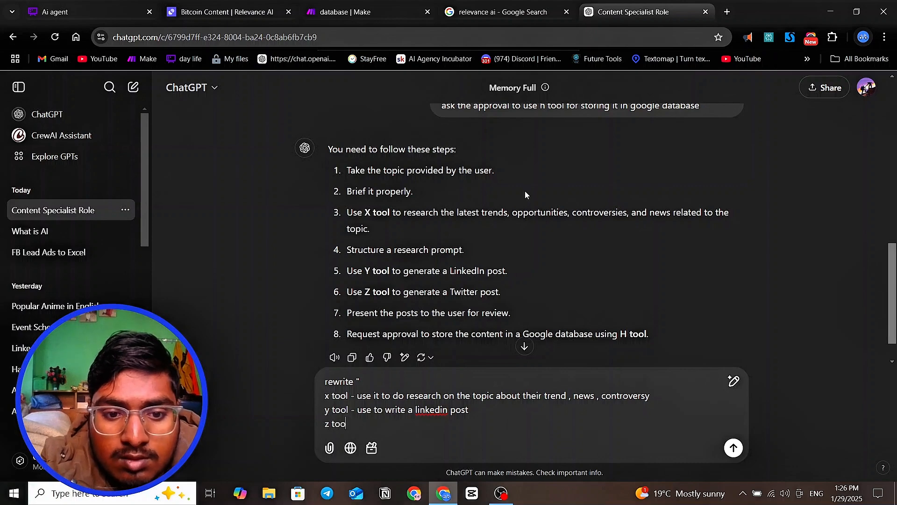
{"action": "type", "text": "l -"}
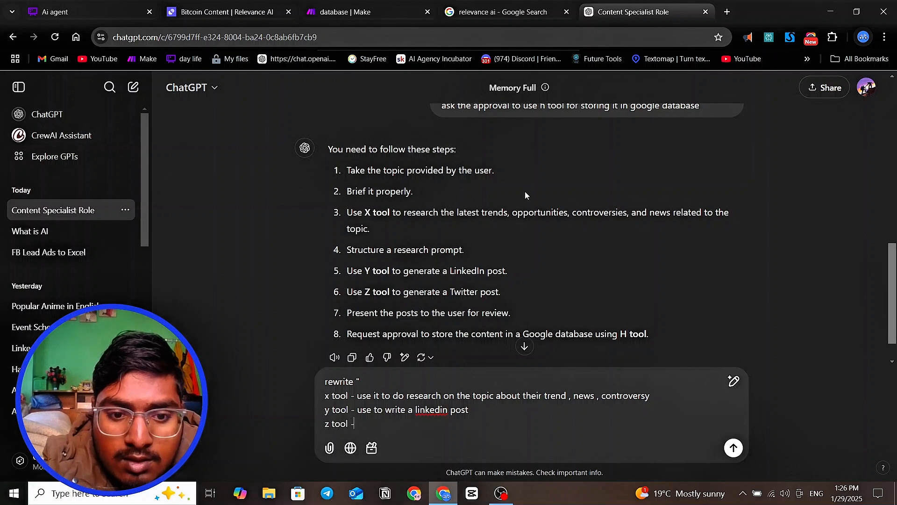
{"action": "type", "text": " use i"}
{"action": "key", "text": "BackSpace"}
{"action": "type", "text": "to"}
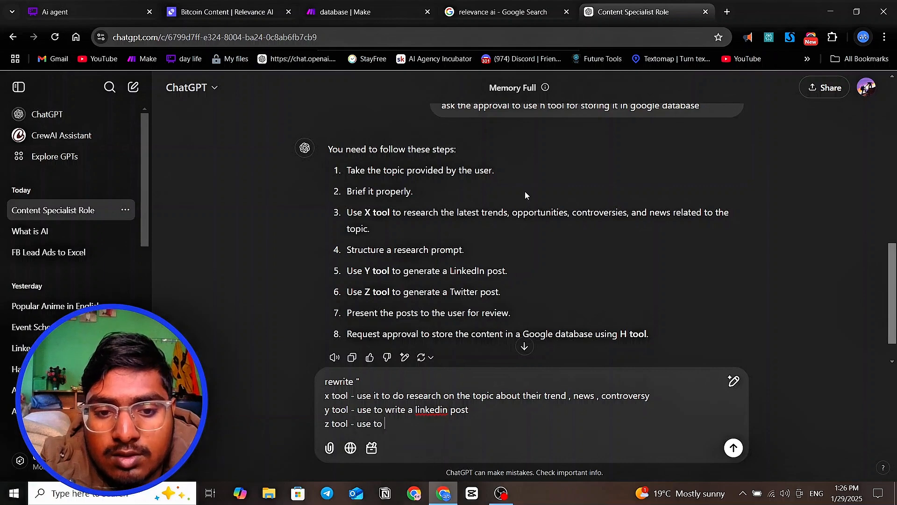
{"action": "type", "text": " write a "}
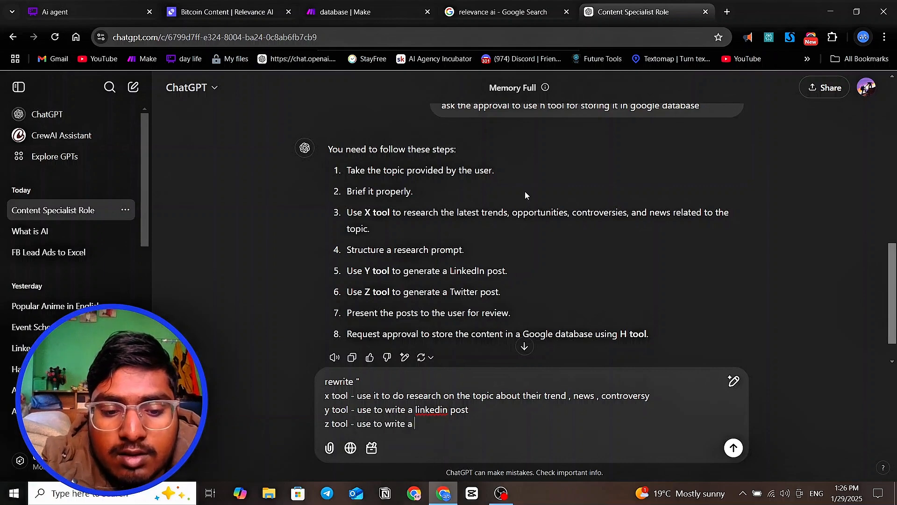
{"action": "type", "text": "twitter p"}
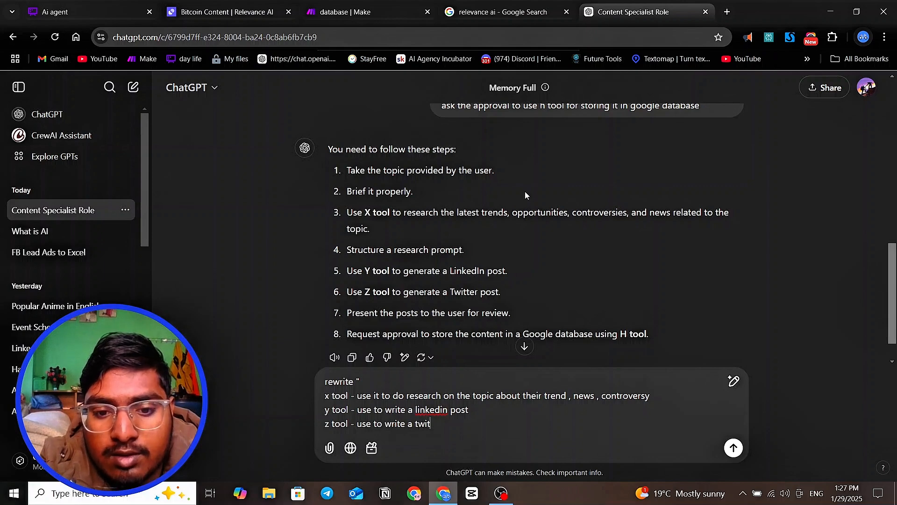
{"action": "key", "text": "BackSpace"}
{"action": "type", "text": "psot"}
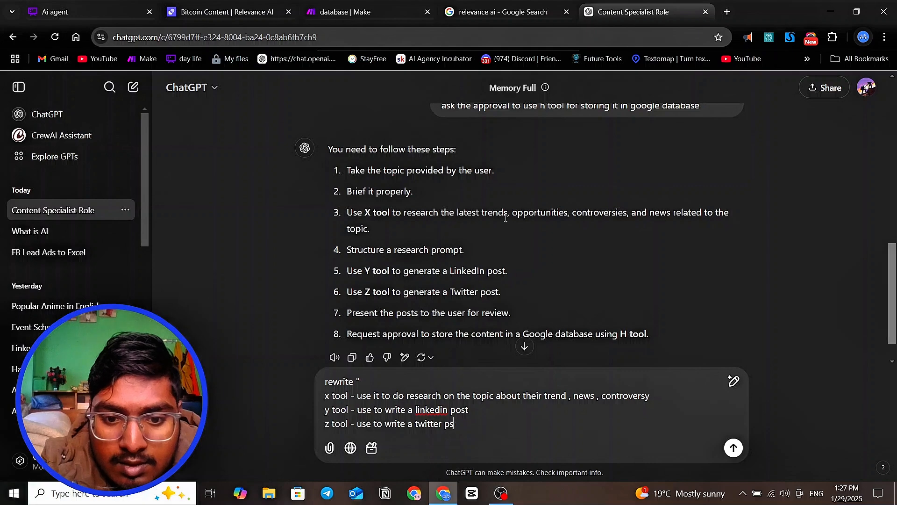
{"action": "key", "text": "BackSpace"}
{"action": "type", "text": "ost"}
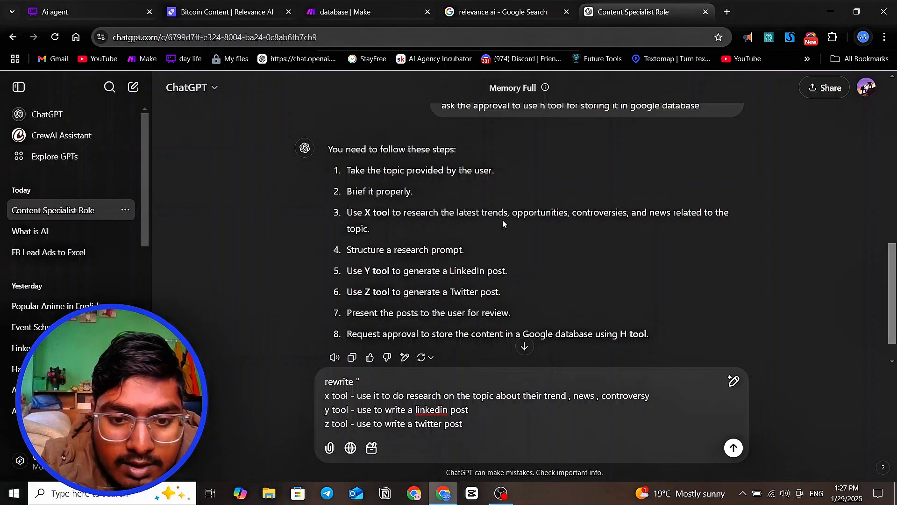
- Begin another line in the prompt reading "h tool - use this tool after the approval of user to"
{"action": "key", "text": "shift+Return"}
{"action": "type", "text": "h "}
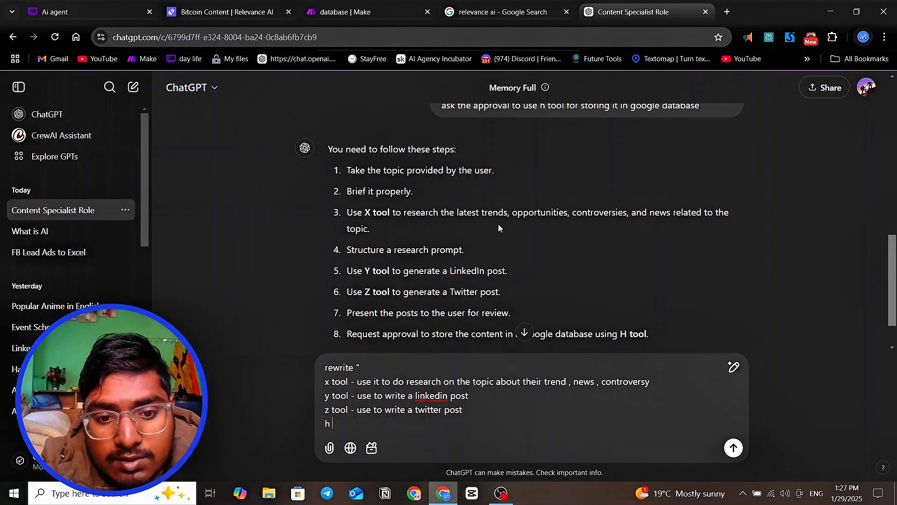
{"action": "type", "text": "tool - "}
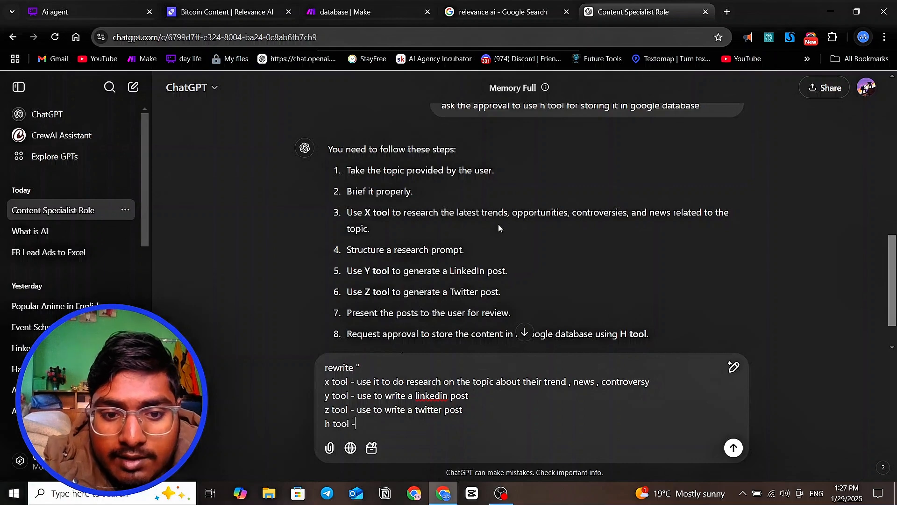
{"action": "type", "text": "us"}
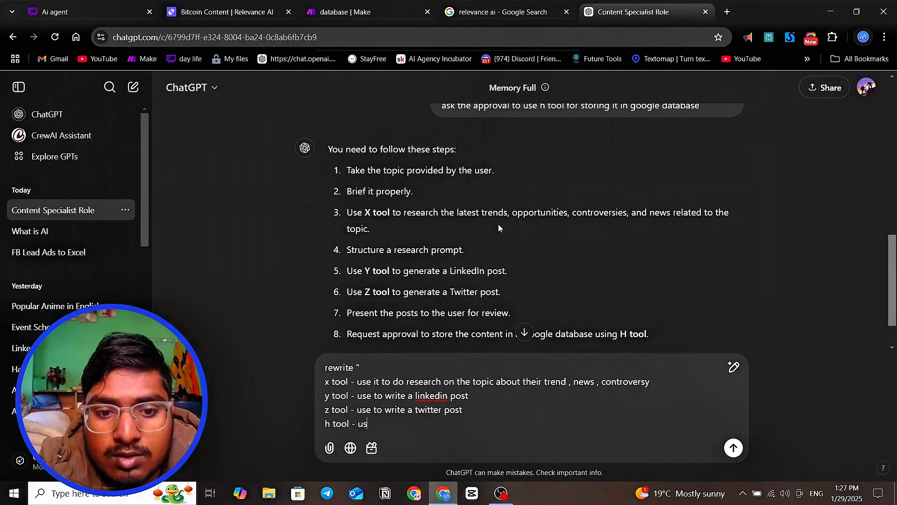
{"action": "type", "text": "e thi"}
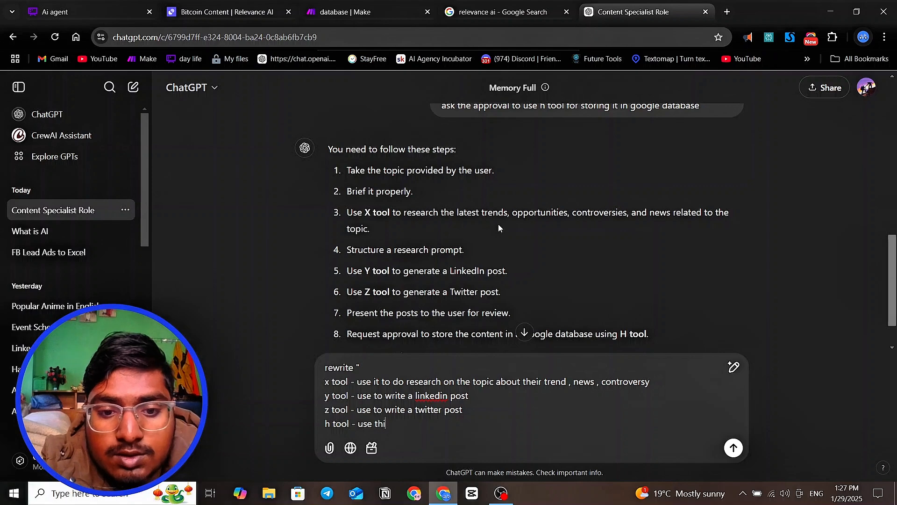
{"action": "type", "text": "s tool "}
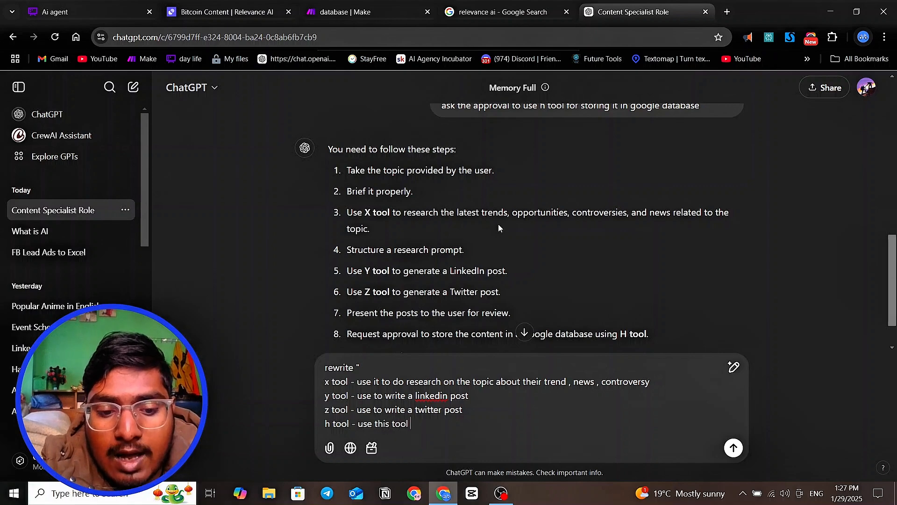
{"action": "type", "text": "after the approval "}
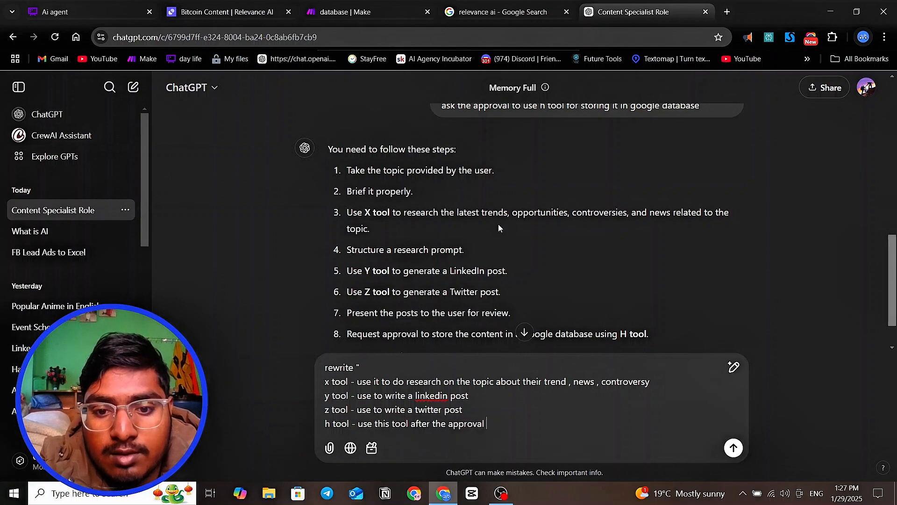
{"action": "type", "text": "of us"}
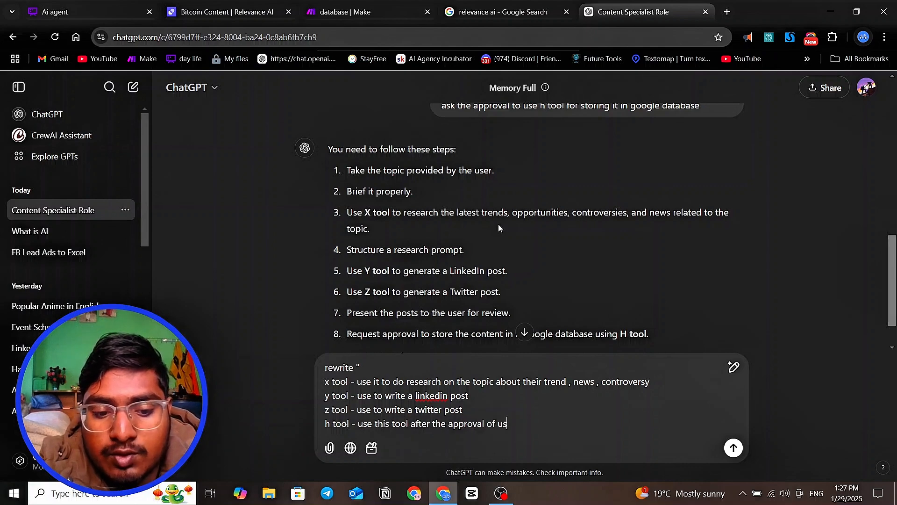
{"action": "type", "text": "er to sav"}
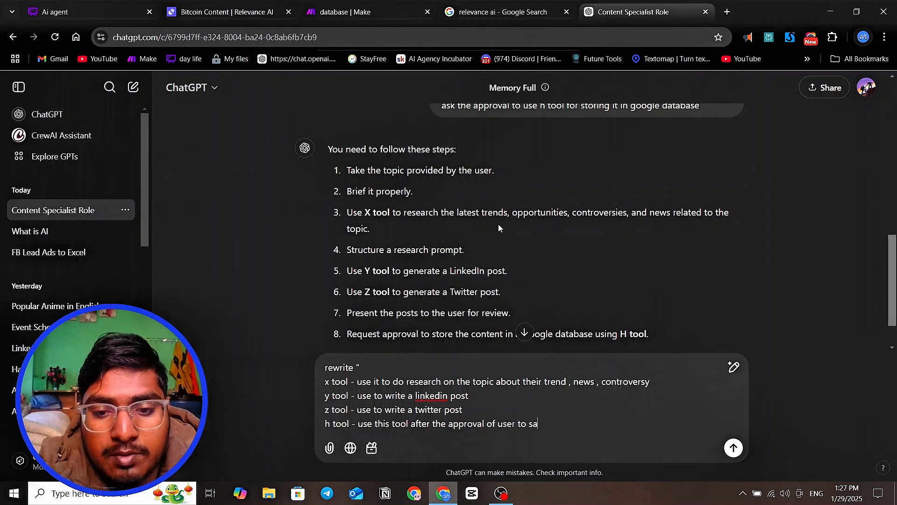
- Complete the h tool line with "store the data in google sheet" and send the rewrite prompt
{"action": "key", "text": "BackSpace"}
{"action": "key", "text": "BackSpace"}
{"action": "type", "text": "toer"}
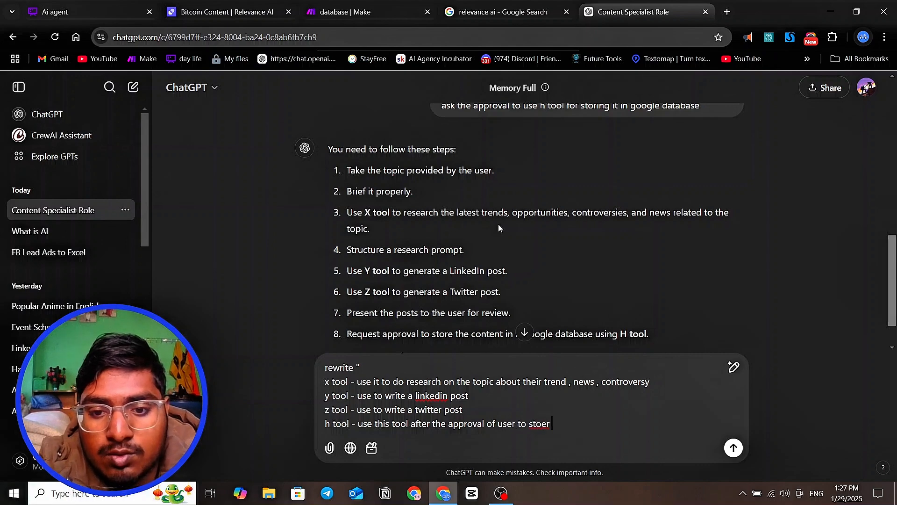
{"action": "type", "text": "e the daa"}
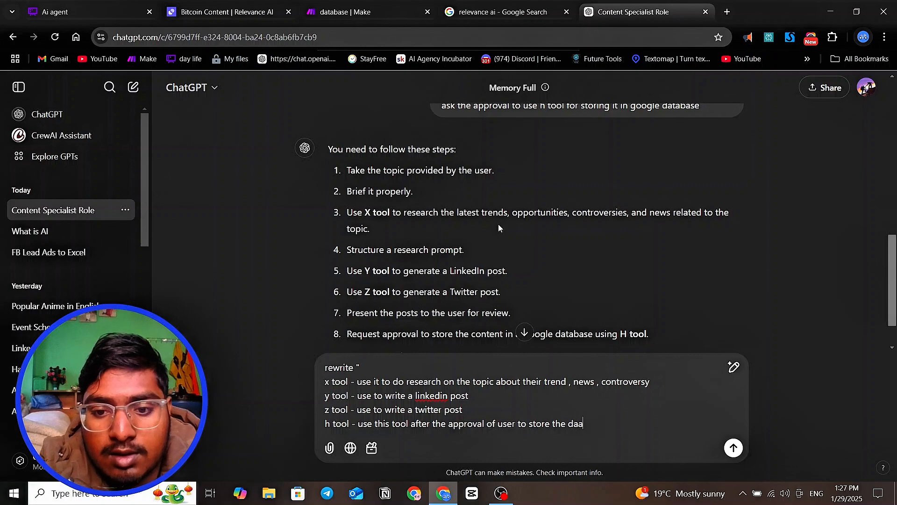
{"action": "key", "text": "BackSpace"}
{"action": "type", "text": "ta i"}
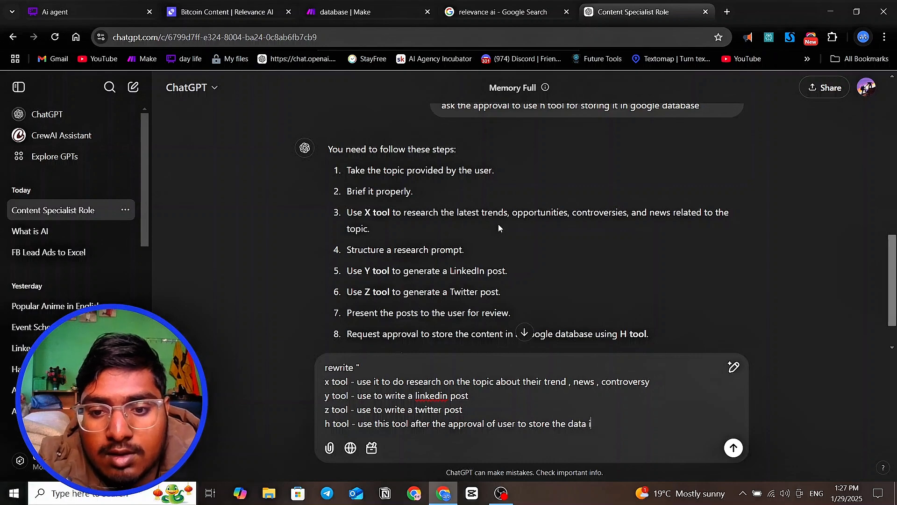
{"action": "type", "text": "n goog"}
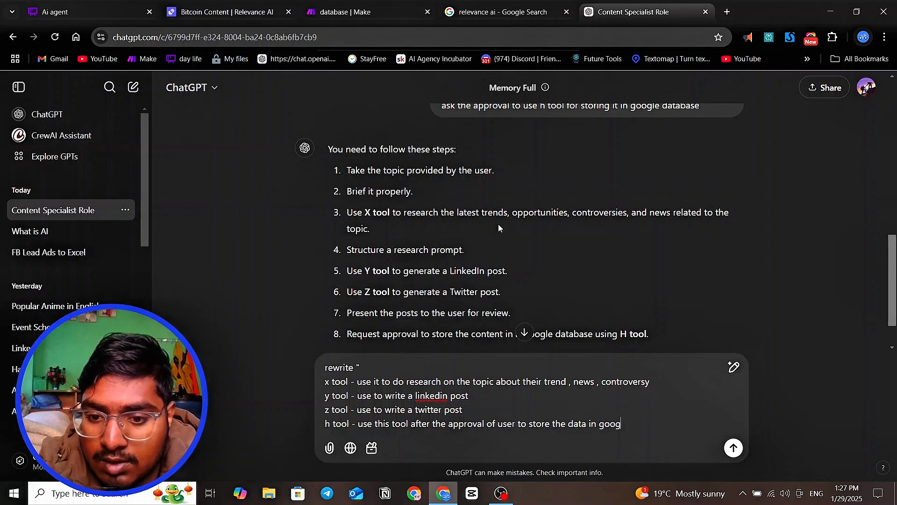
{"action": "type", "text": "le sheet"}
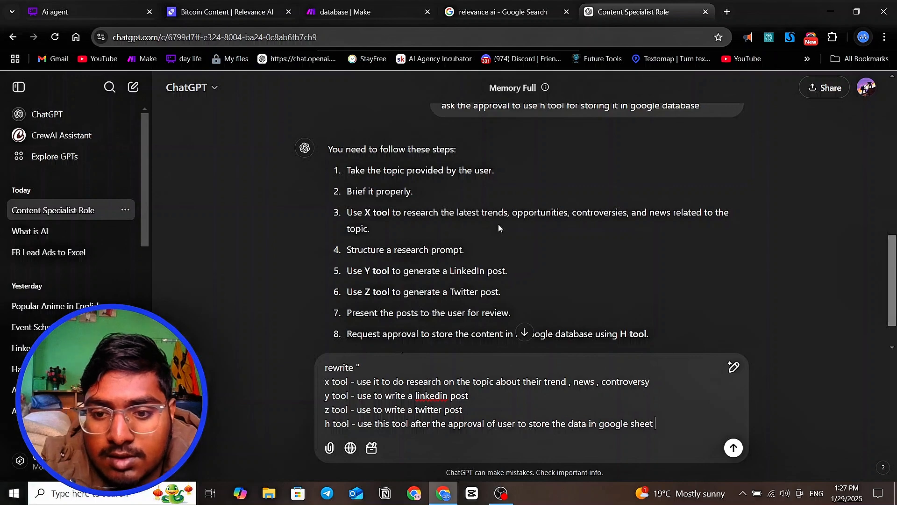
{"action": "key", "text": "Return"}
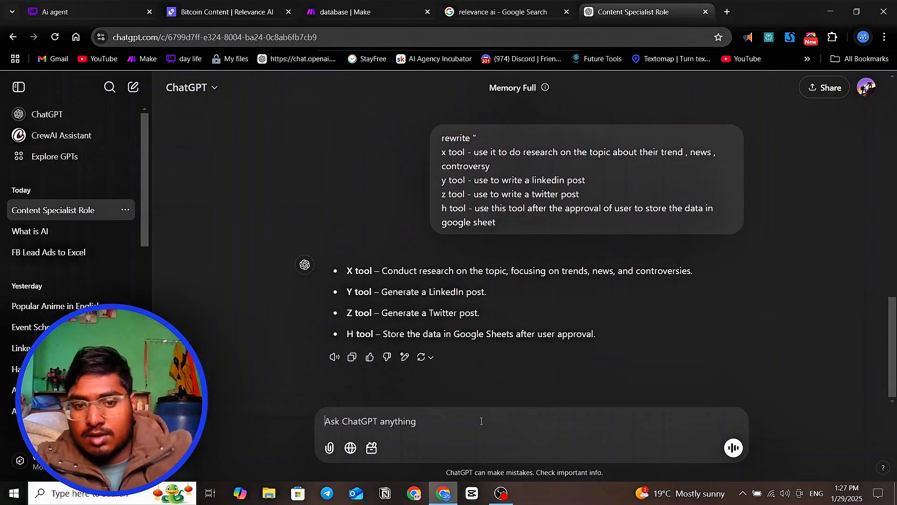
- Send ChatGPT the follow-up prompt "write a example a" to get a worked example for the agent
{"action": "left_click", "coordinate": [483, 422]}
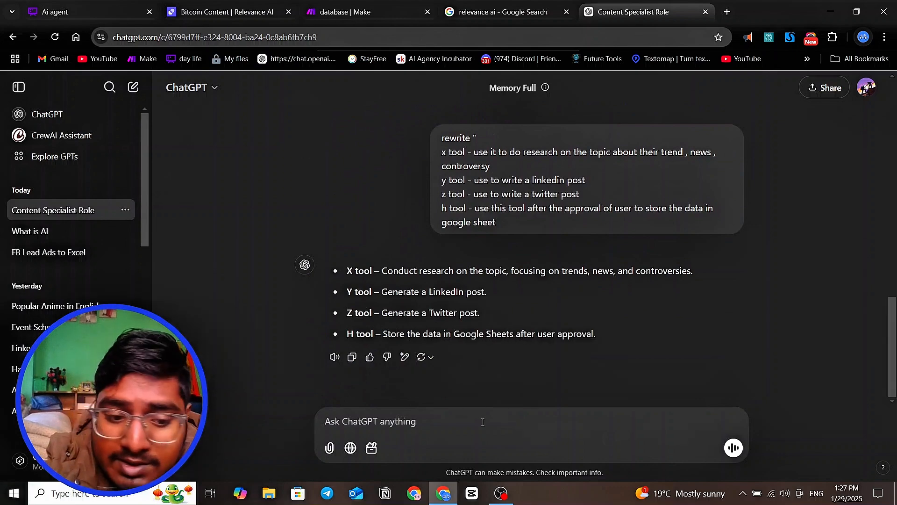
{"action": "type", "text": "wri"}
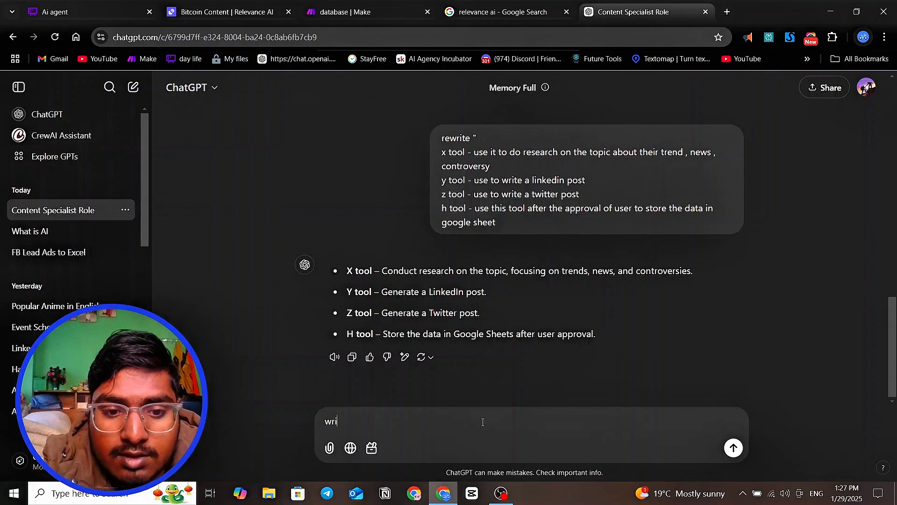
{"action": "type", "text": "te a "}
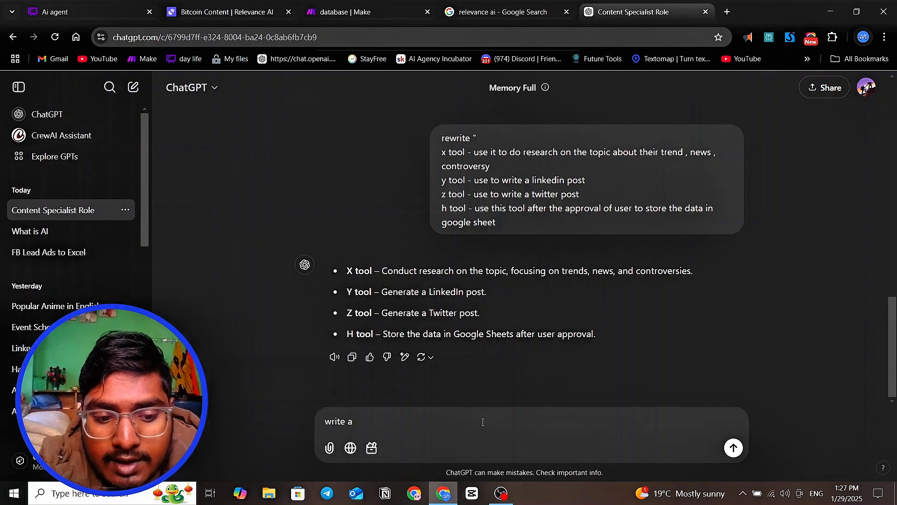
{"action": "type", "text": "exampl"}
{"action": "key", "text": "BackSpace"}
{"action": "key", "text": "BackSpace"}
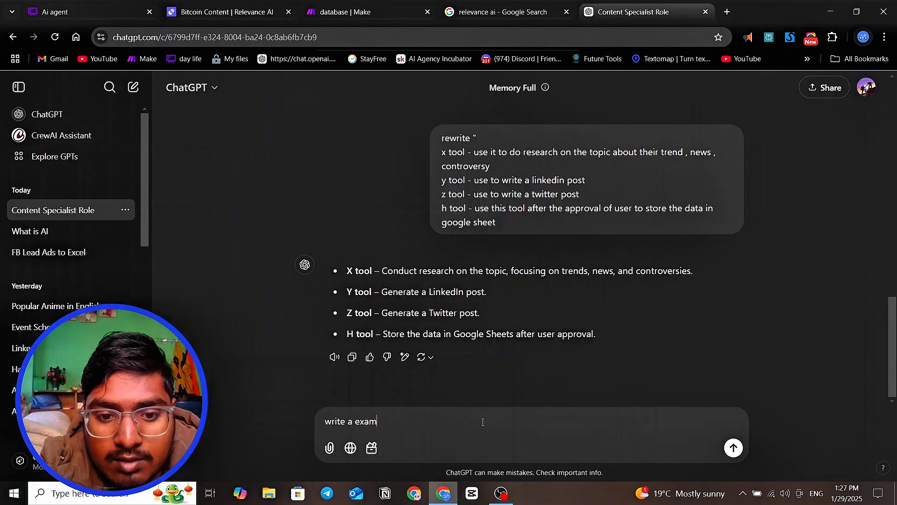
{"action": "type", "text": "pel"}
{"action": "key", "text": "BackSpace"}
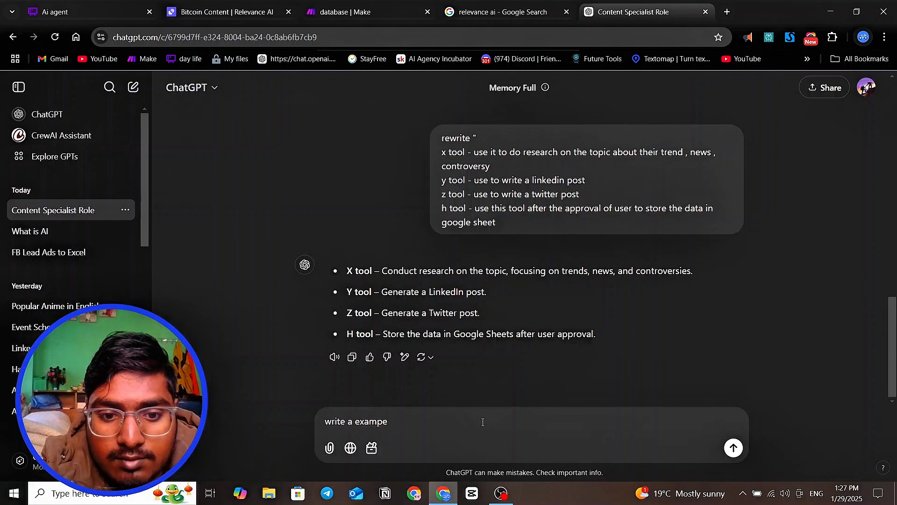
{"action": "type", "text": "le a"}
{"action": "key", "text": "Return"}
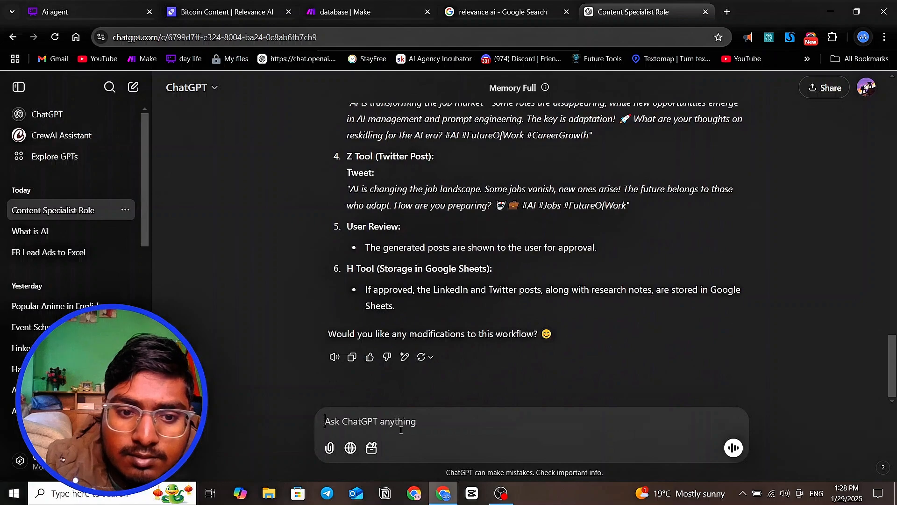
{"action": "type", "text": "maek"}
{"action": "key", "text": "BackSpace"}
{"action": "key", "text": "BackSpace"}
{"action": "key", "text": "BackSpace"}
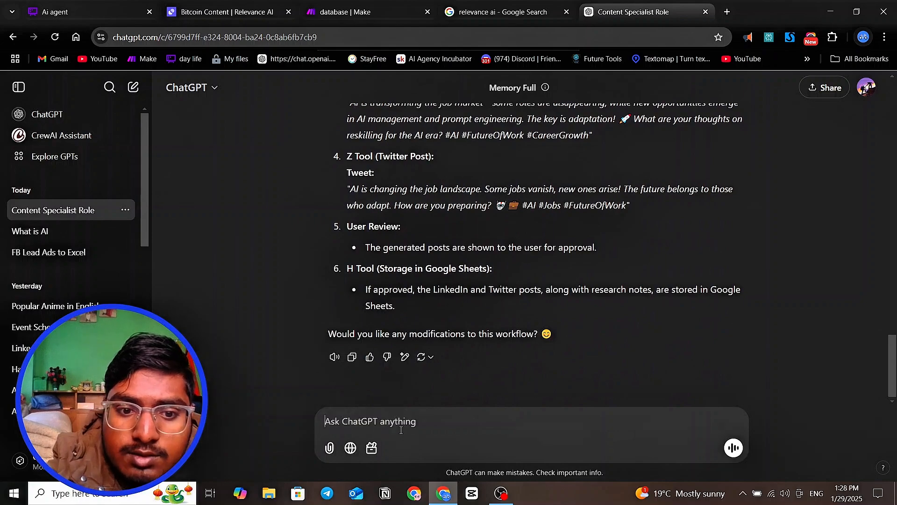
- Examine the generated example from the user input through the X, Y, Z and H tool steps, including the research prompt's wording
{"action": "scroll", "coordinate": [379, 290], "scroll_direction": "up", "scroll_amount": 10}
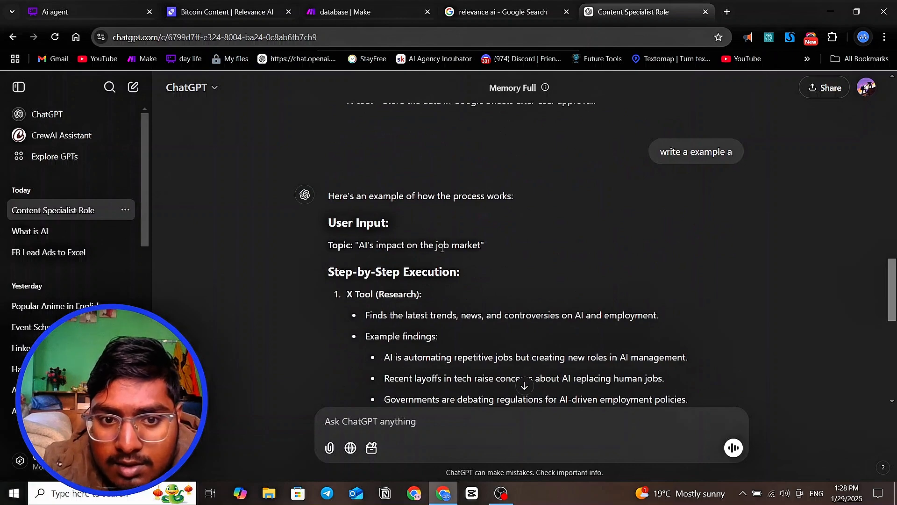
{"action": "scroll", "coordinate": [381, 306], "scroll_direction": "down", "scroll_amount": 4}
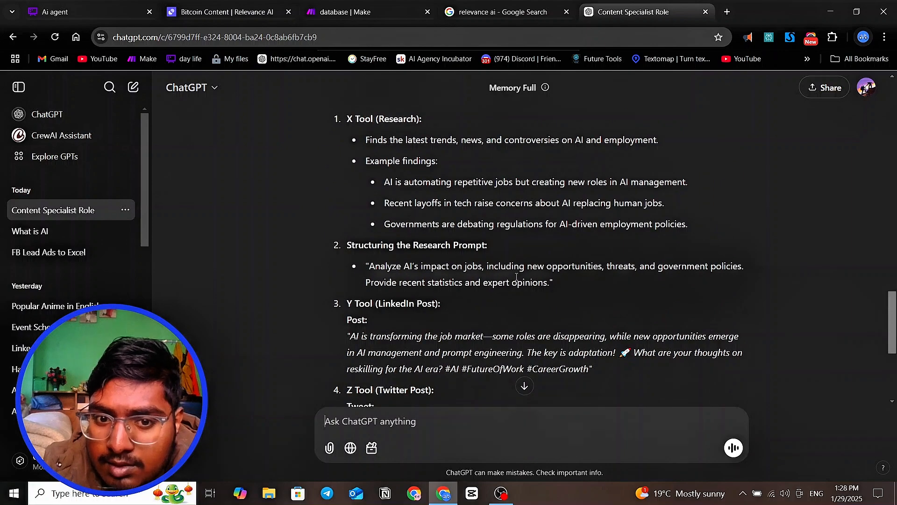
{"action": "scroll", "coordinate": [475, 281], "scroll_direction": "down", "scroll_amount": 1}
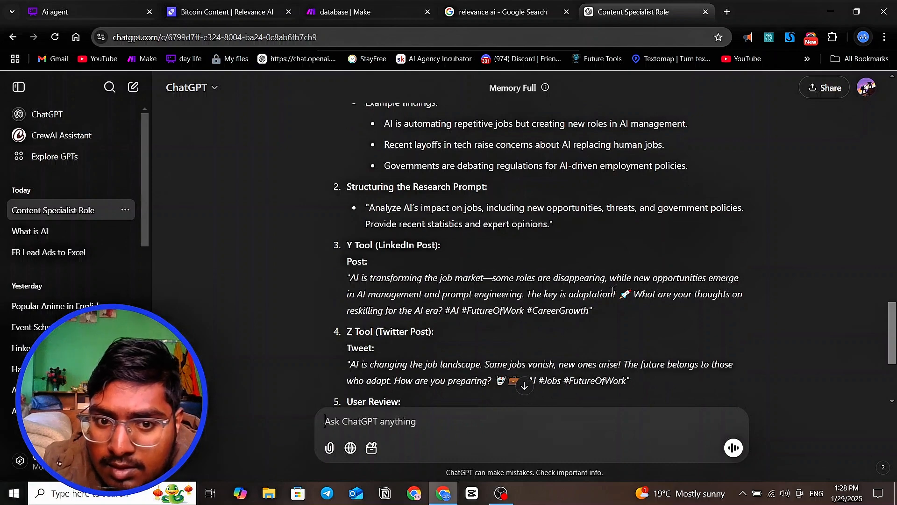
{"action": "scroll", "coordinate": [557, 294], "scroll_direction": "down", "scroll_amount": 2}
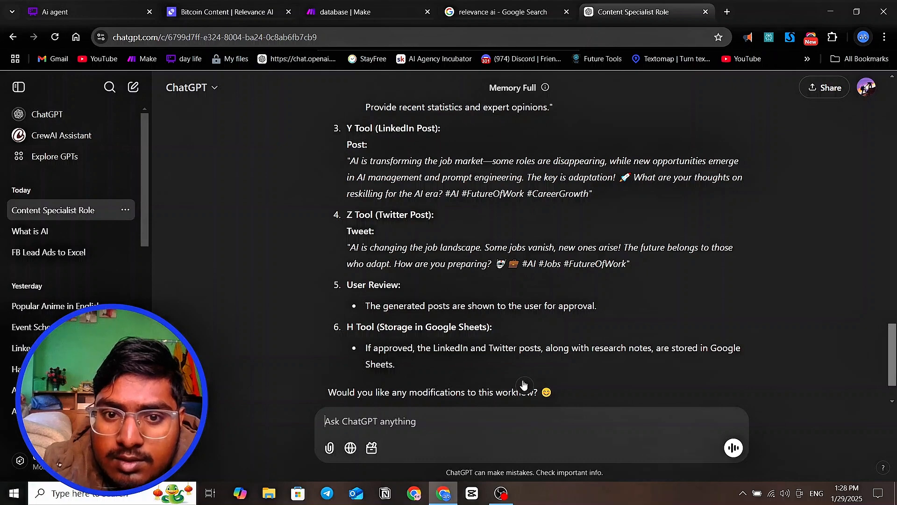
{"action": "scroll", "coordinate": [523, 384], "scroll_direction": "up", "scroll_amount": 2}
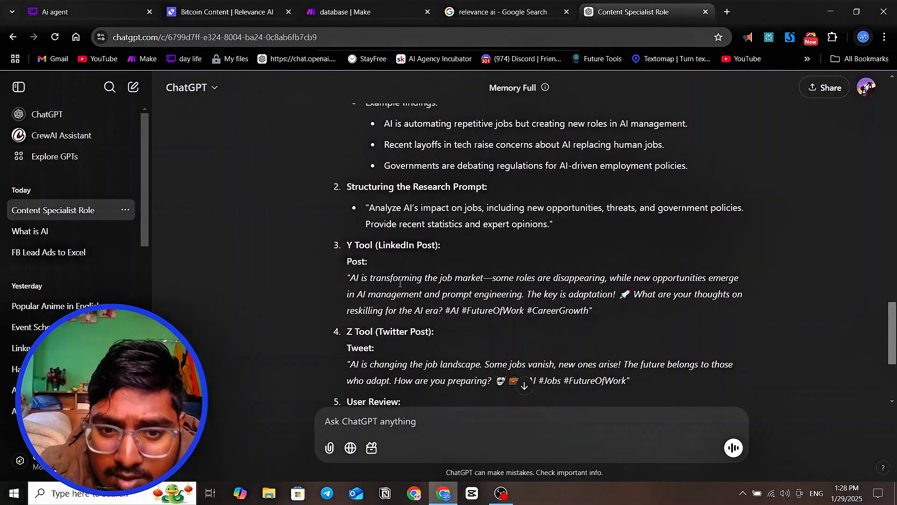
{"action": "scroll", "coordinate": [546, 333], "scroll_direction": "up", "scroll_amount": 3}
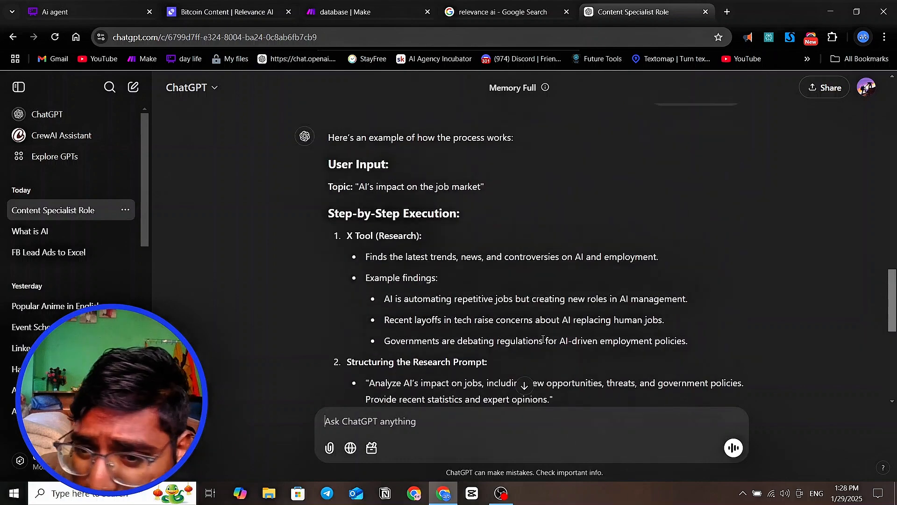
{"action": "scroll", "coordinate": [544, 336], "scroll_direction": "down", "scroll_amount": 1}
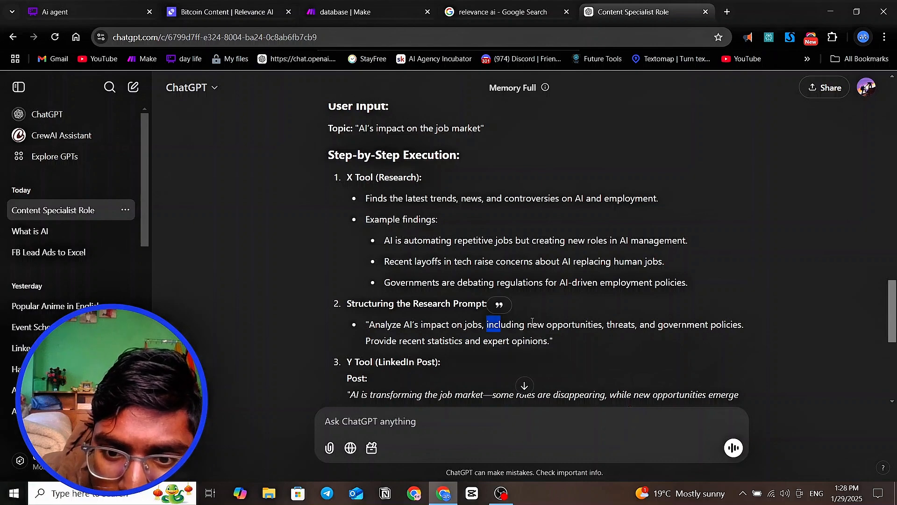
{"action": "left_click_drag", "start_coordinate": [607, 324], "coordinate": [638, 328]}
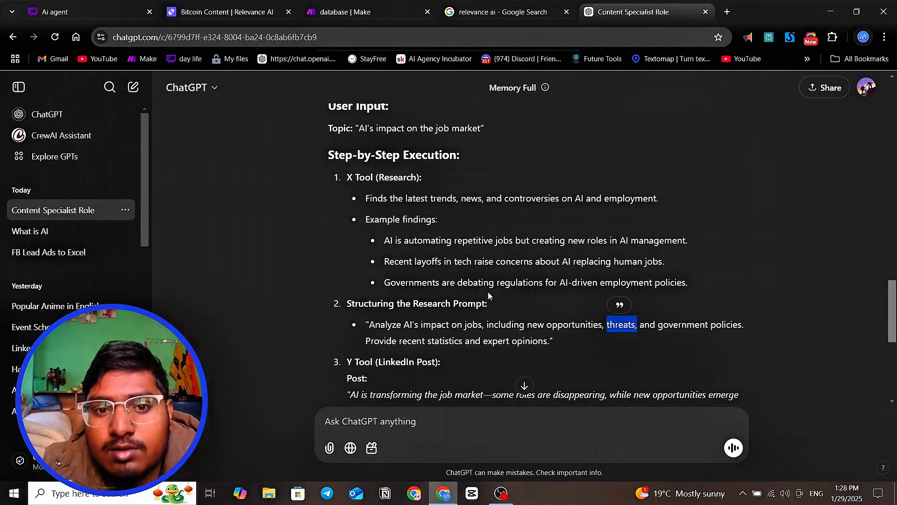
{"action": "left_click", "coordinate": [510, 308]}
{"action": "scroll", "coordinate": [475, 331], "scroll_direction": "up", "scroll_amount": 5}
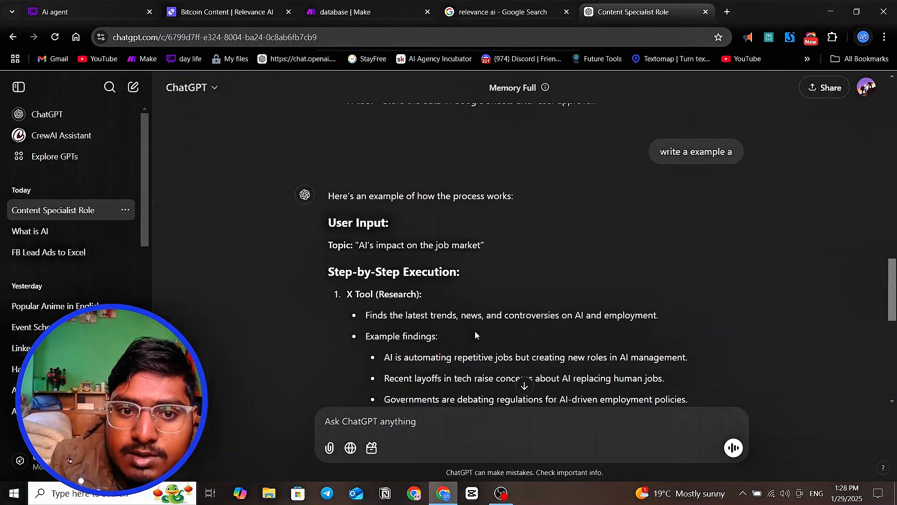
- Start a new chat message with the instruction "write it in markdown langauage", without sending it
{"action": "left_click", "coordinate": [423, 429]}
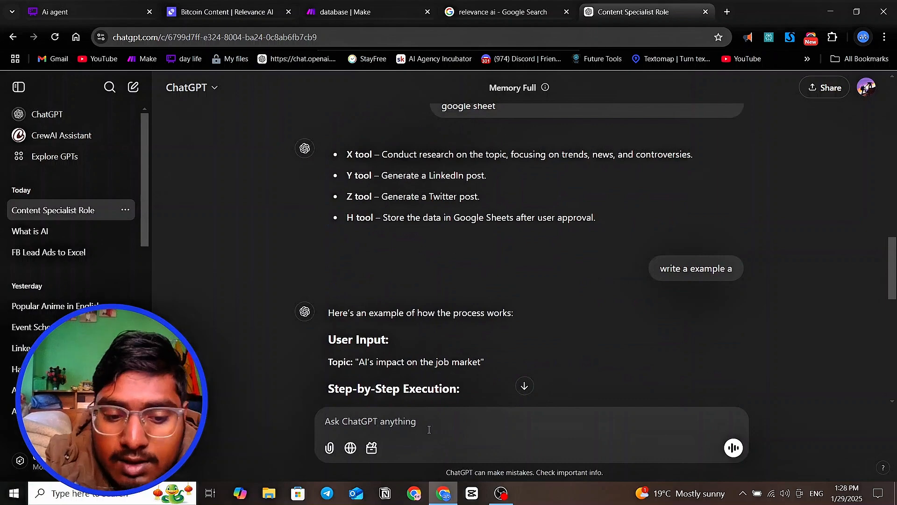
{"action": "type", "text": "wri"}
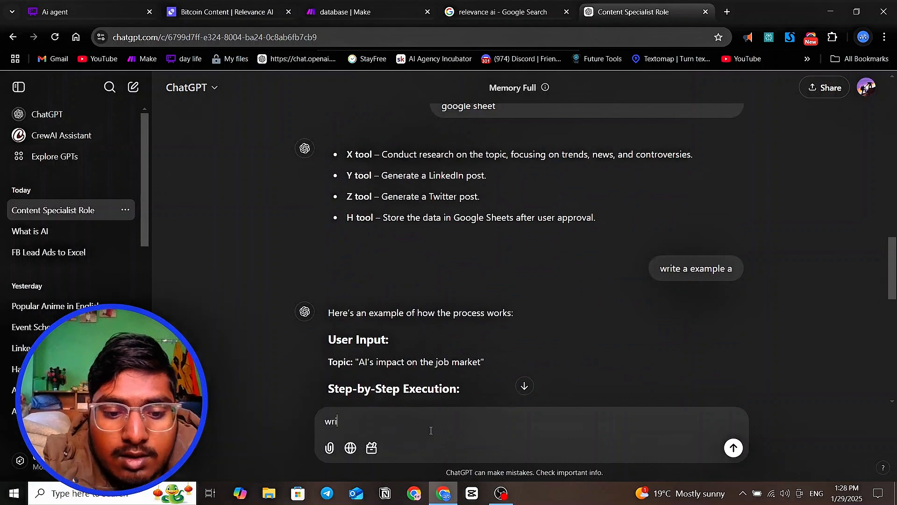
{"action": "type", "text": "te "}
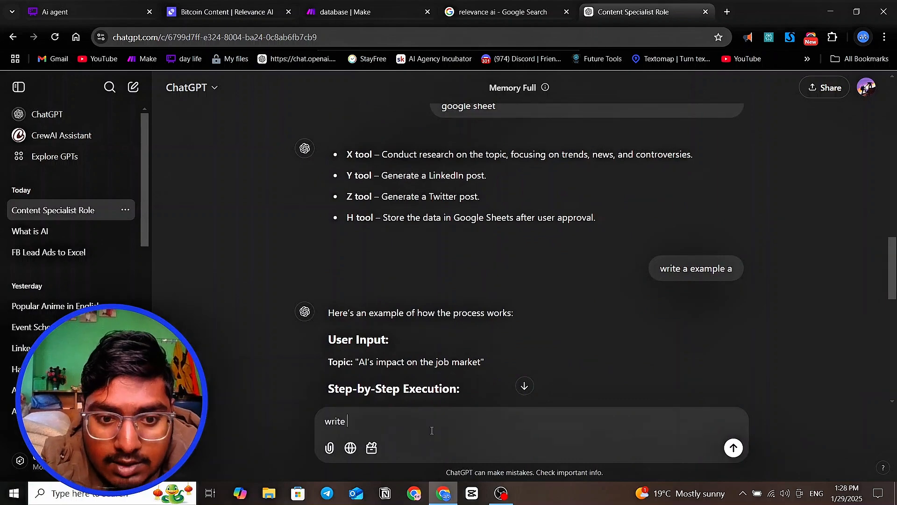
{"action": "type", "text": "it "}
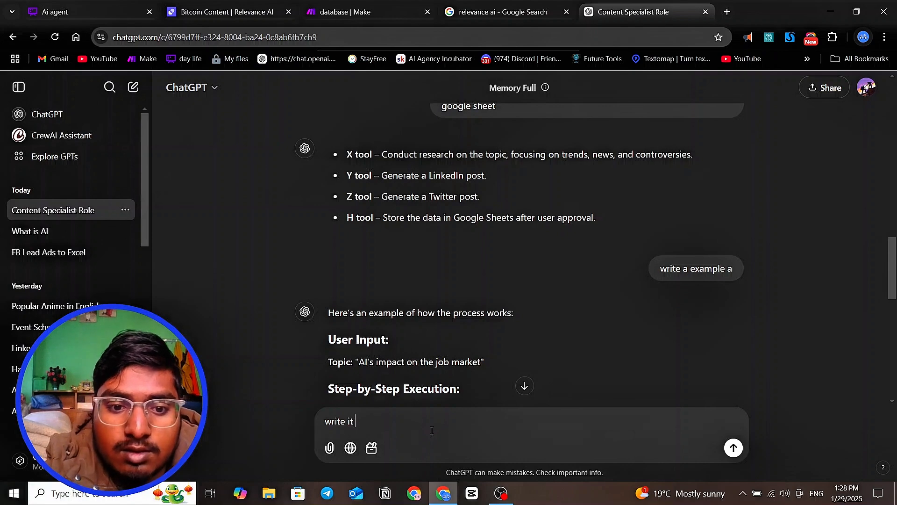
{"action": "type", "text": "in make"}
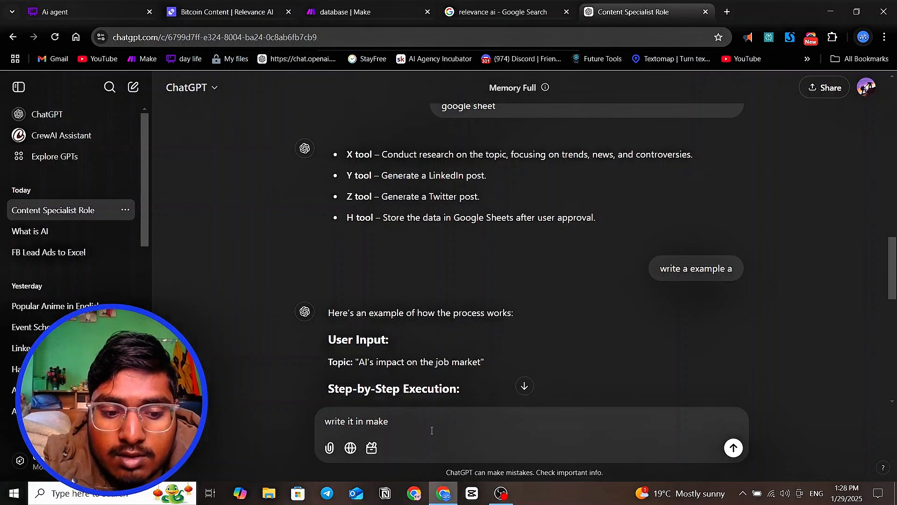
{"action": "type", "text": "dwowm "}
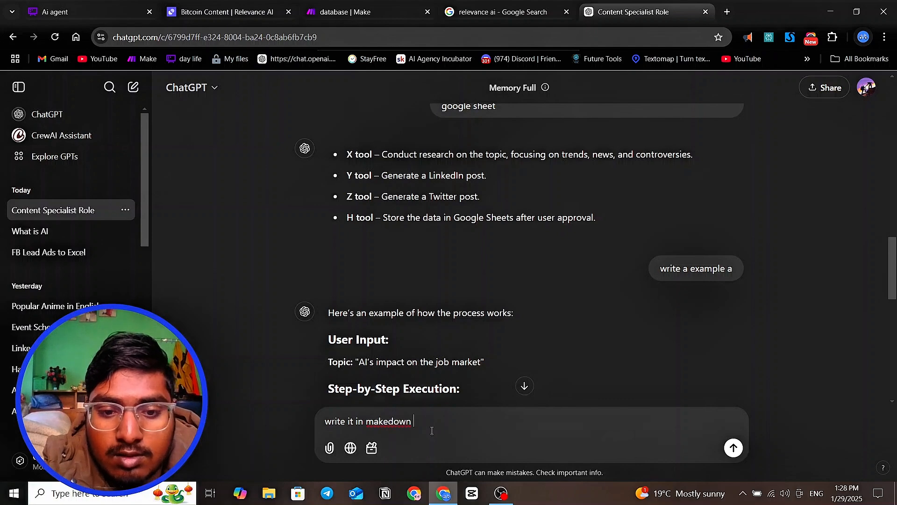
{"action": "type", "text": "lan"}
{"action": "key", "text": "BackSpace"}
{"action": "key", "text": "BackSpace"}
{"action": "key", "text": "BackSpace"}
{"action": "key", "text": "BackSpace"}
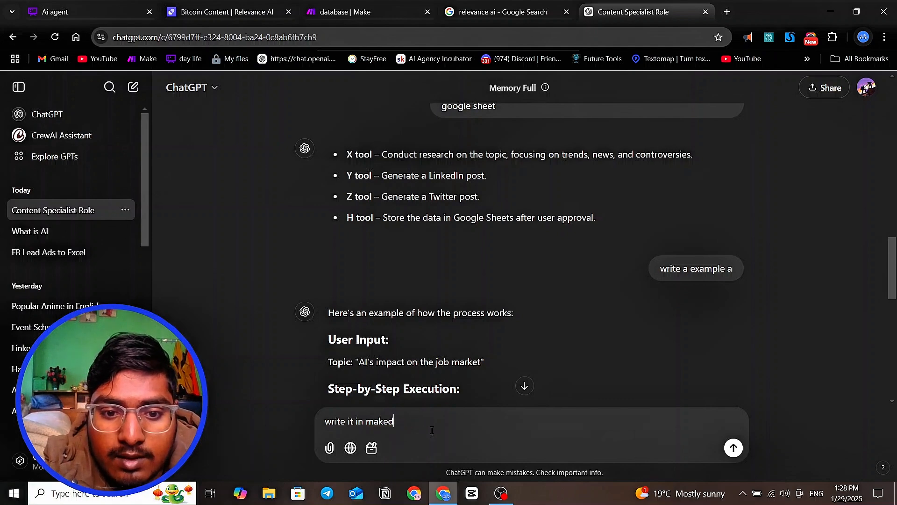
{"action": "type", "text": "wo"}
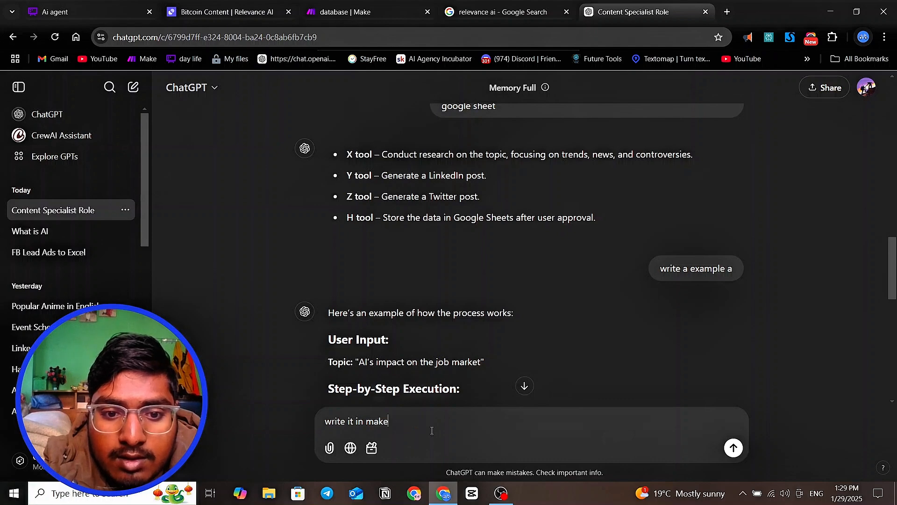
{"action": "key", "text": "BackSpace"}
{"action": "type", "text": "k"}
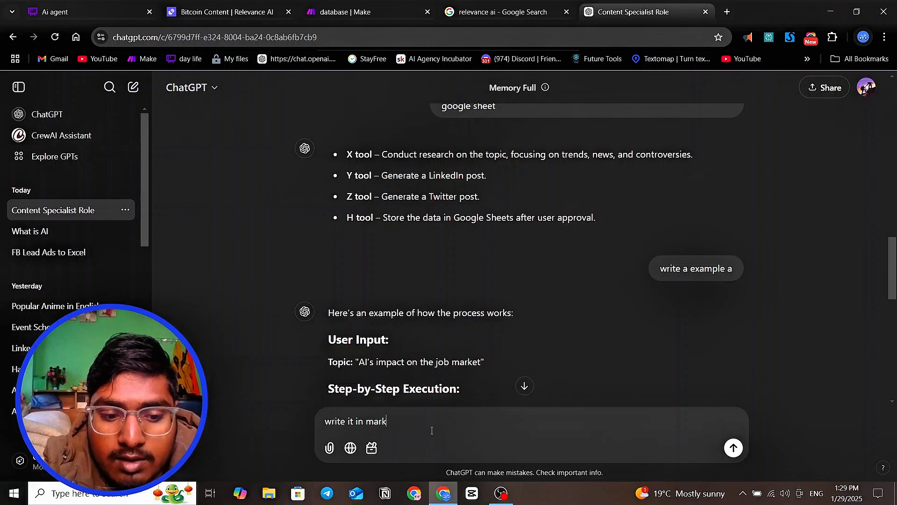
{"action": "type", "text": "dow"}
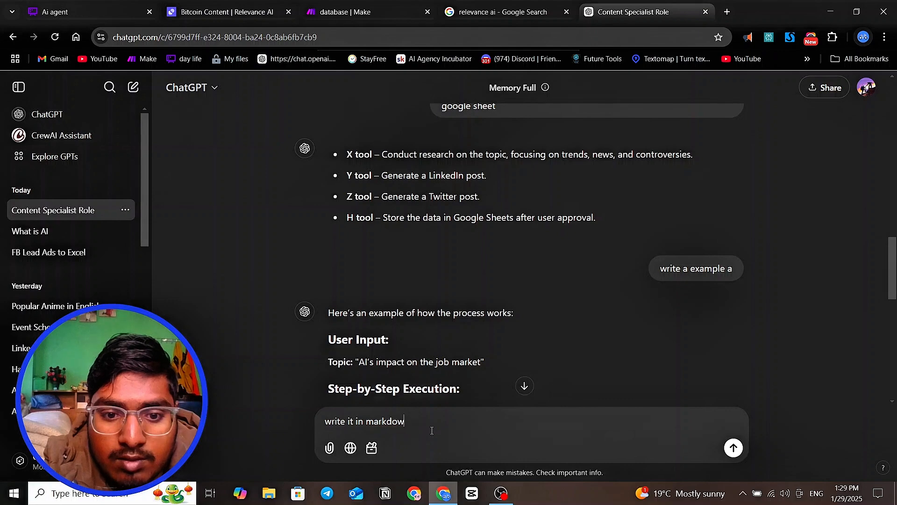
{"action": "type", "text": "n langauge"}
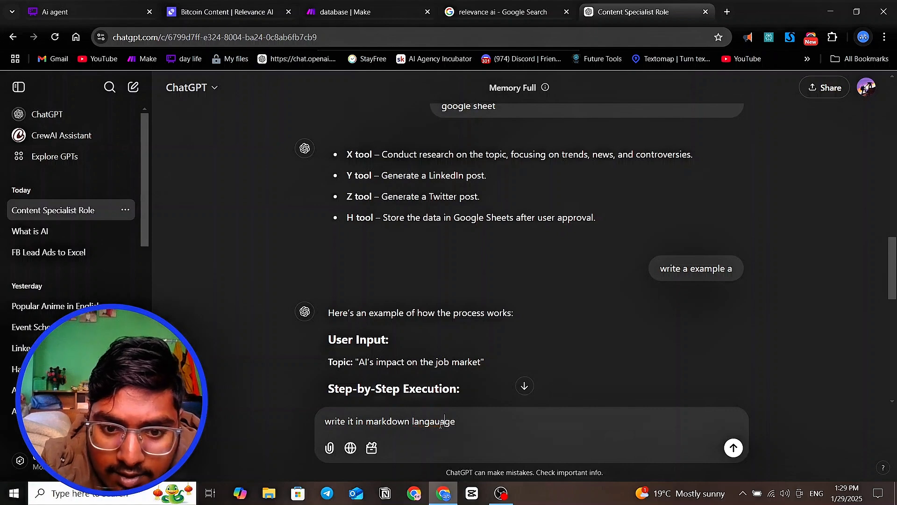
- Add an opening quote and a "role" heading, followed by the earlier reply "You are a content specialist who writes LinkedIn and Twitter posts."
{"action": "key", "text": "shift+Return"}
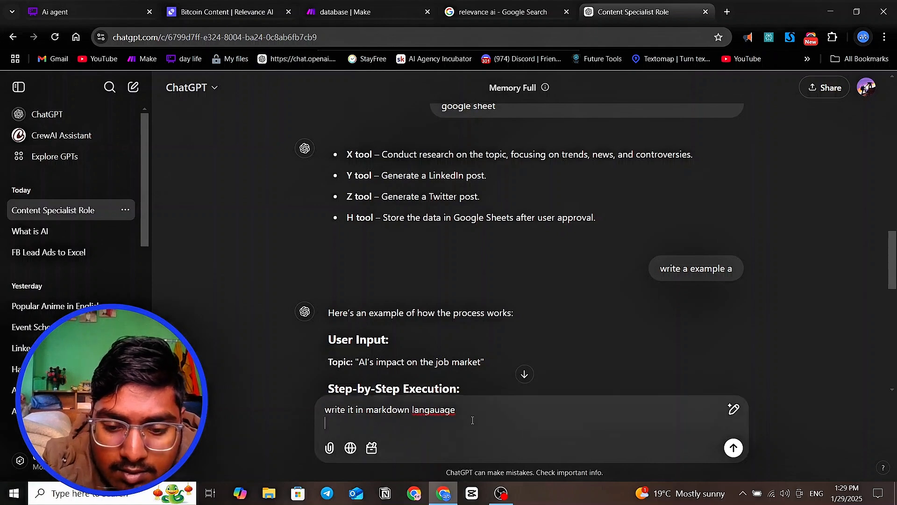
{"action": "type", "text": "\" "}
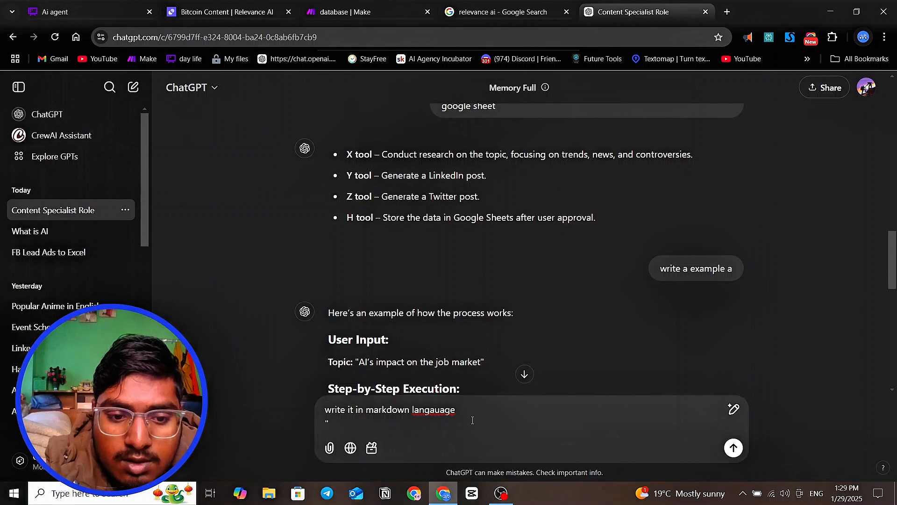
{"action": "type", "text": "role"}
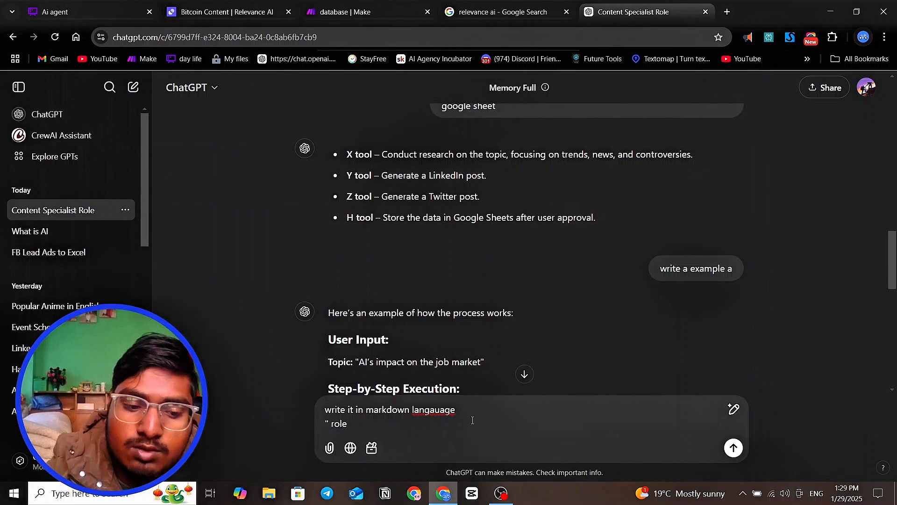
{"action": "key", "text": "shift+Return"}
{"action": "scroll", "coordinate": [411, 183], "scroll_direction": "up", "scroll_amount": 10}
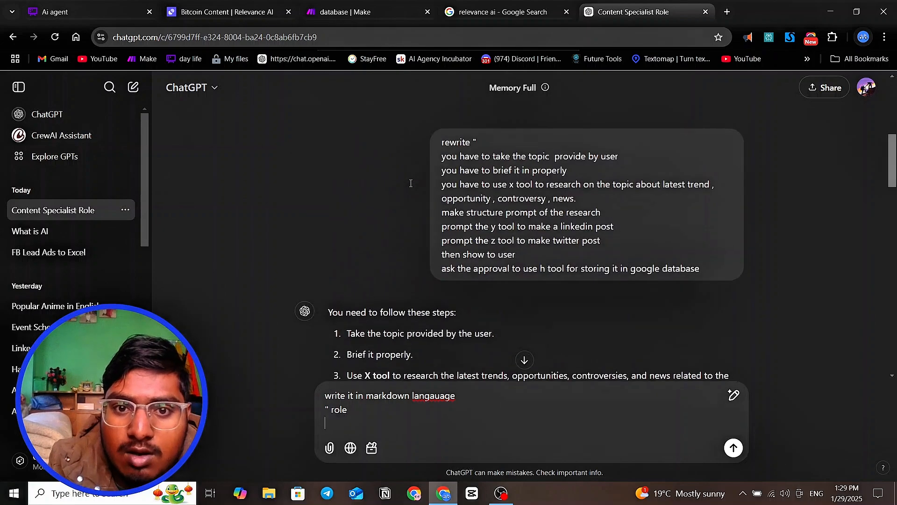
{"action": "scroll", "coordinate": [410, 184], "scroll_direction": "up", "scroll_amount": 5}
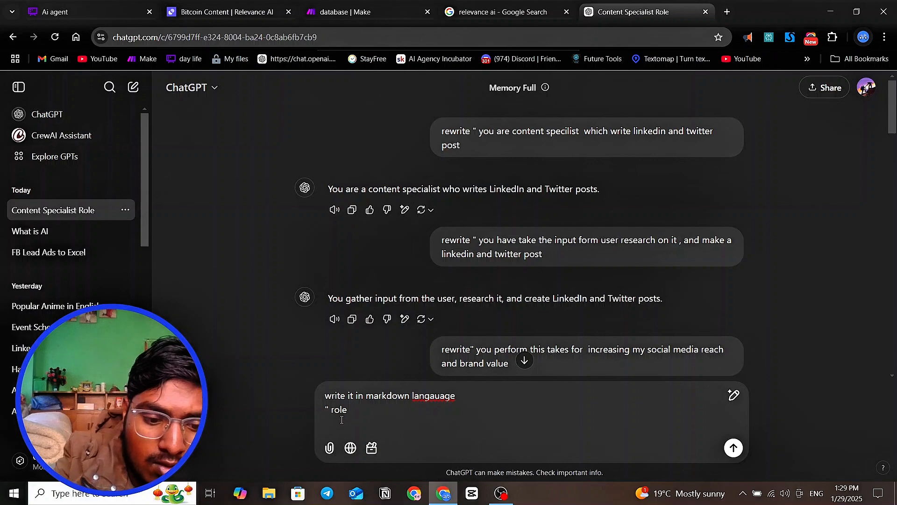
{"action": "type", "text": "You are a content specialist who writes LinkedIn and Twitter posts."}
- Add a "task" heading with the copied reply "You gather input from the user, research it, and create LinkedIn and Twitter posts."
{"action": "key", "text": "shift+Return"}
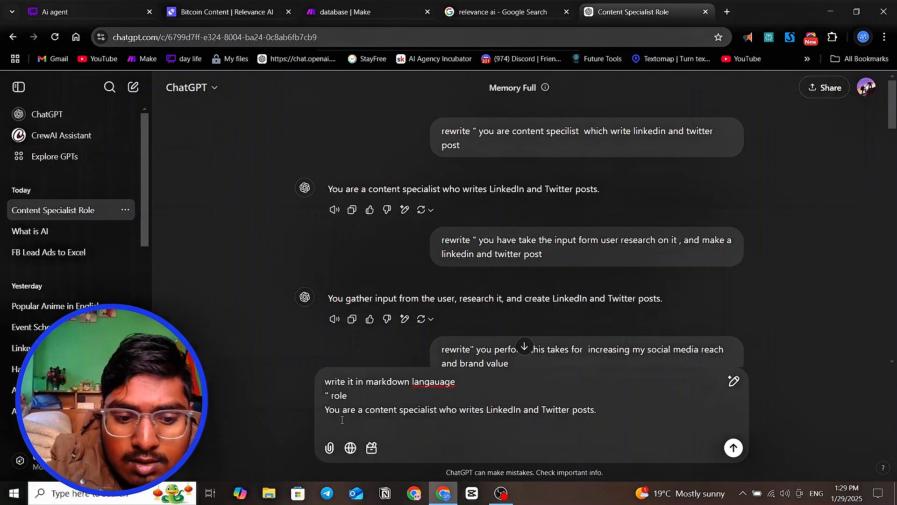
{"action": "type", "text": "tak"}
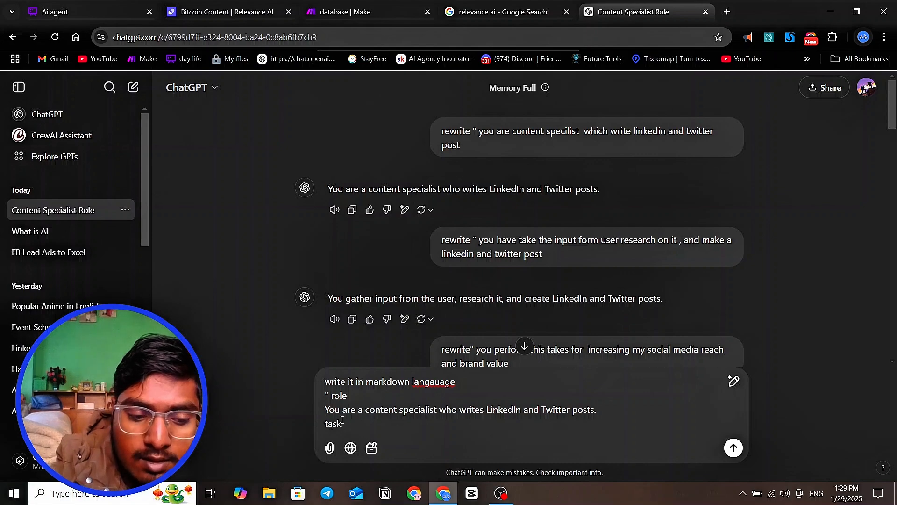
{"action": "type", "text": "k"}
{"action": "key", "text": "shift+Return"}
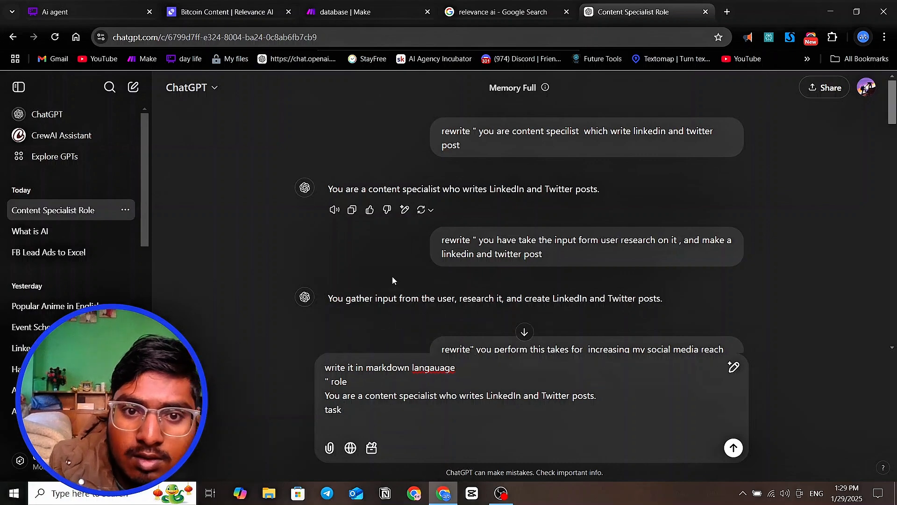
{"action": "scroll", "coordinate": [391, 277], "scroll_direction": "down", "scroll_amount": 3}
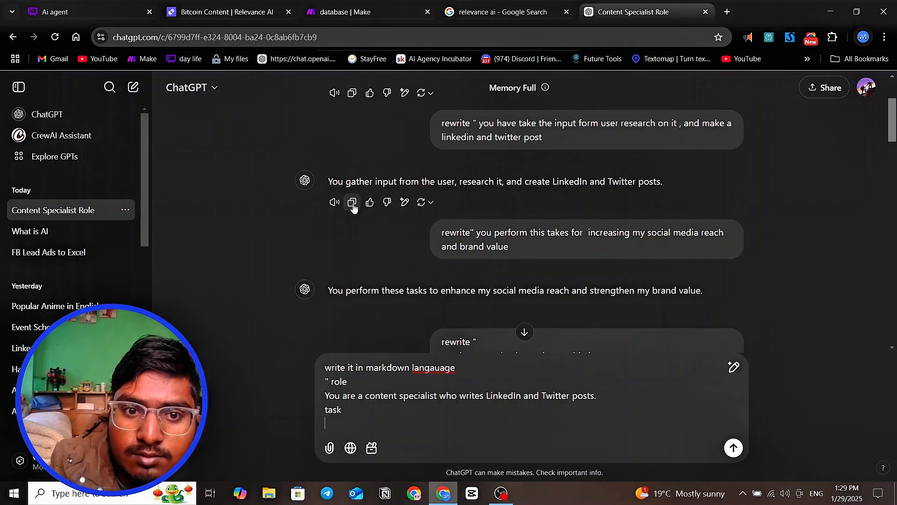
{"action": "left_click", "coordinate": [352, 202]}
{"action": "left_click", "coordinate": [339, 422]}
{"action": "type", "text": "V"}
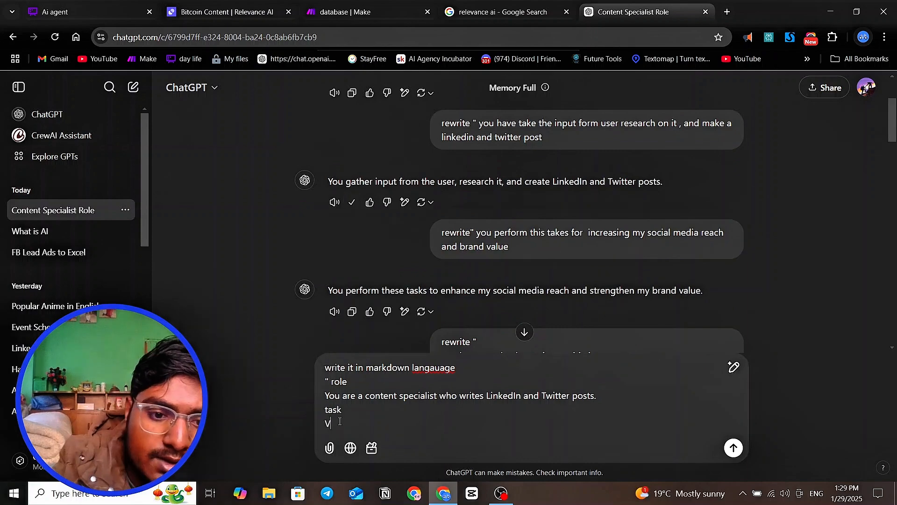
{"action": "key", "text": "ctrl+v"}
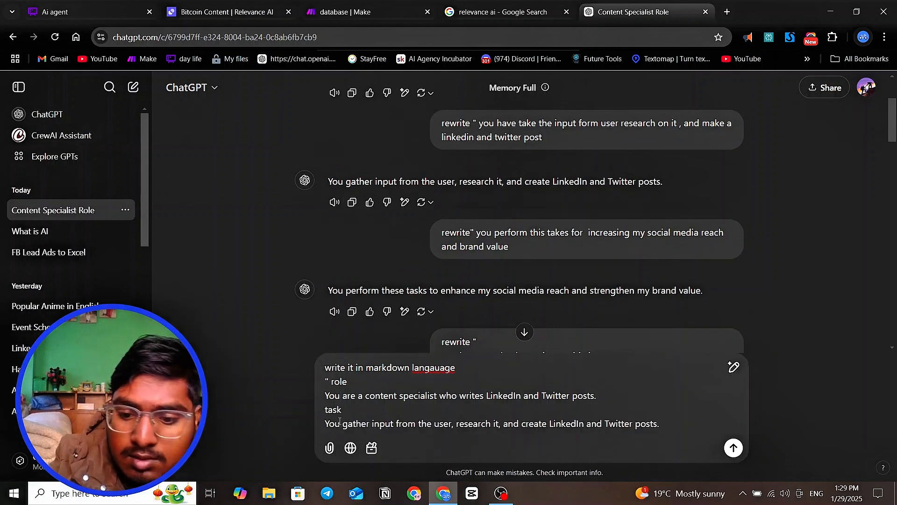
- Add a "context" heading with the reply "You perform these tasks to enhance my social media reach and strengthen my brand value."
{"action": "key", "text": "shift+Return"}
{"action": "type", "text": "conte"}
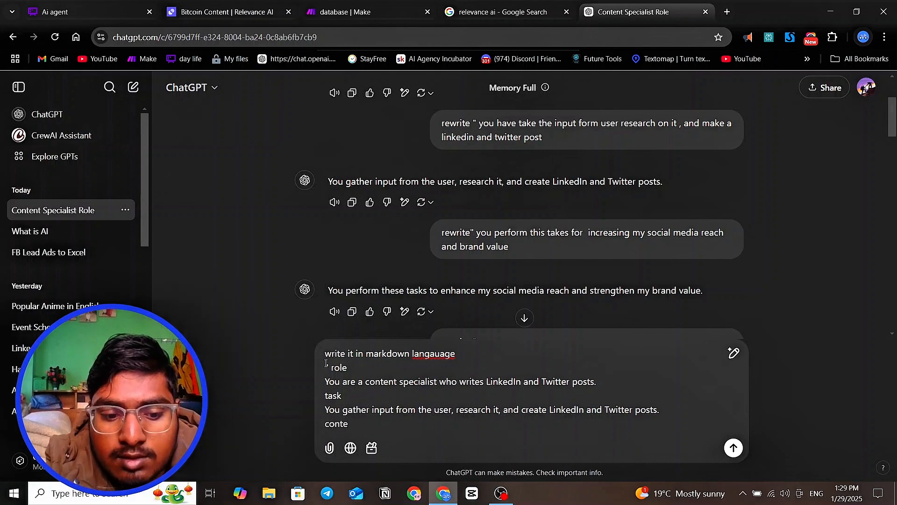
{"action": "type", "text": "nxt"}
{"action": "key", "text": "shift+Return"}
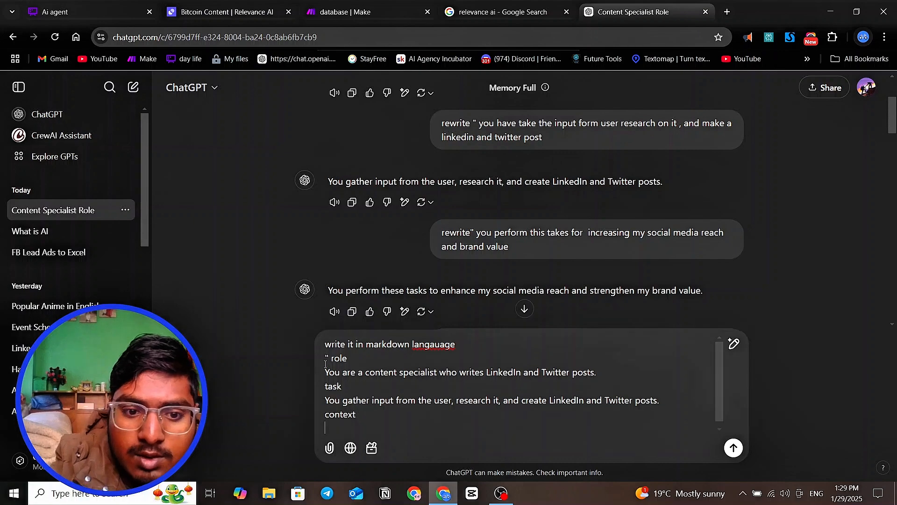
{"action": "scroll", "coordinate": [374, 251], "scroll_direction": "down", "scroll_amount": 1}
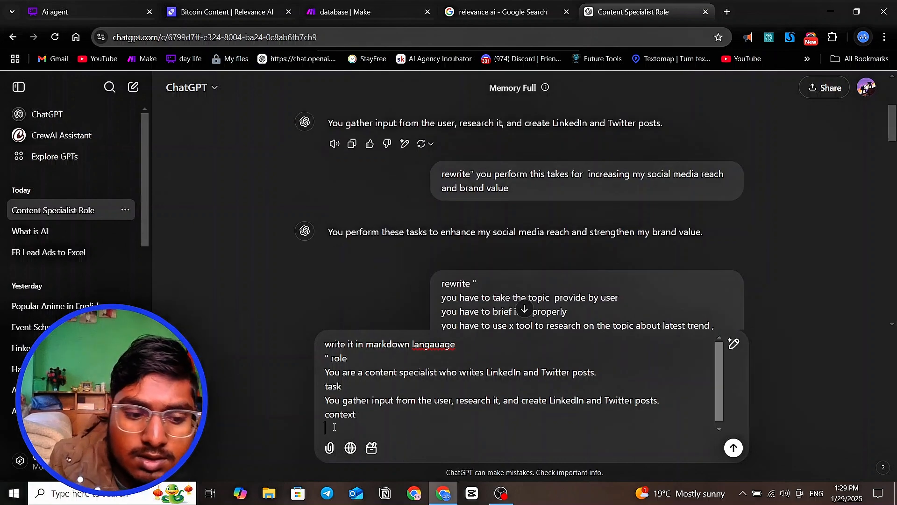
{"action": "key", "text": "ctrl+v"}
- Add a "sop" heading and paste the earlier reply's eight numbered workflow steps beneath it
{"action": "key", "text": "Return"}
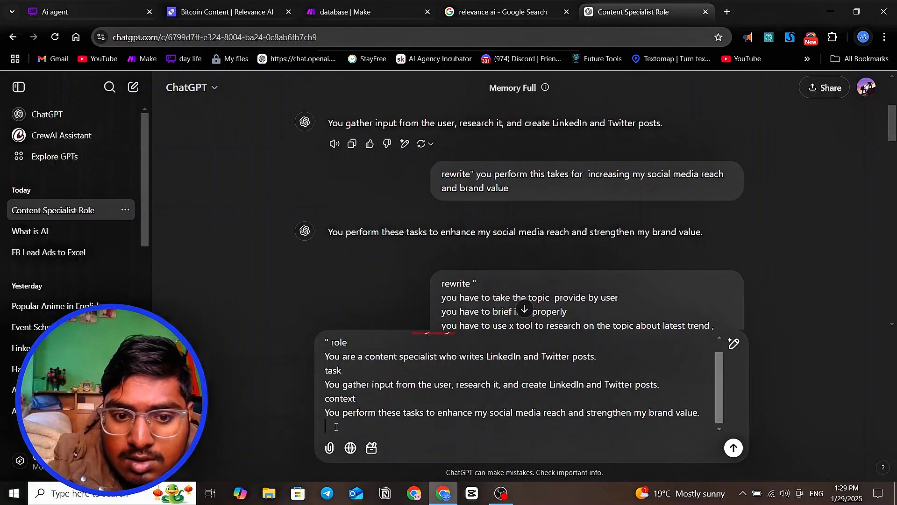
{"action": "type", "text": "sop"}
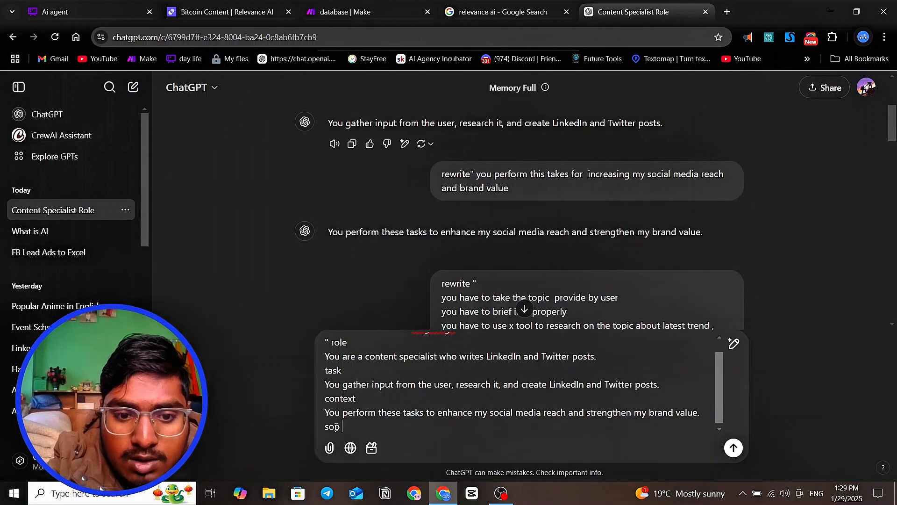
{"action": "key", "text": "Return"}
{"action": "scroll", "coordinate": [381, 294], "scroll_direction": "down", "scroll_amount": 10}
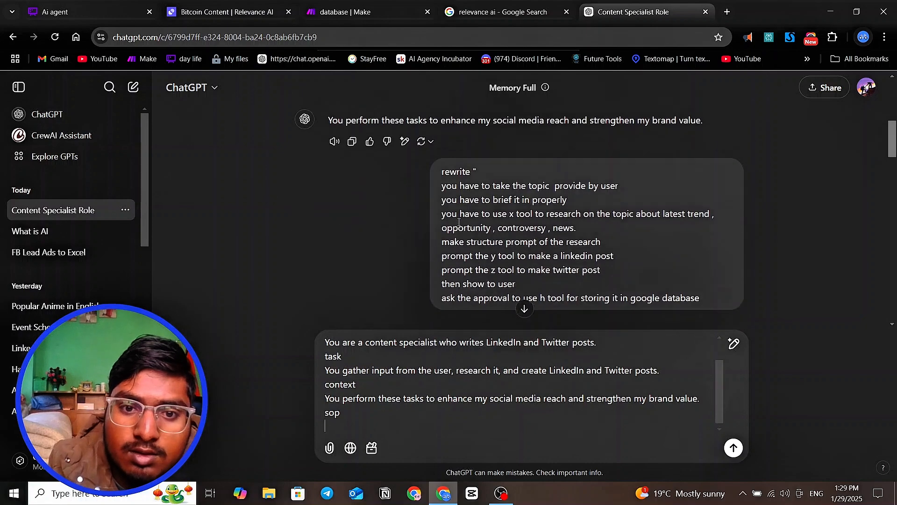
{"action": "left_click", "coordinate": [351, 192]}
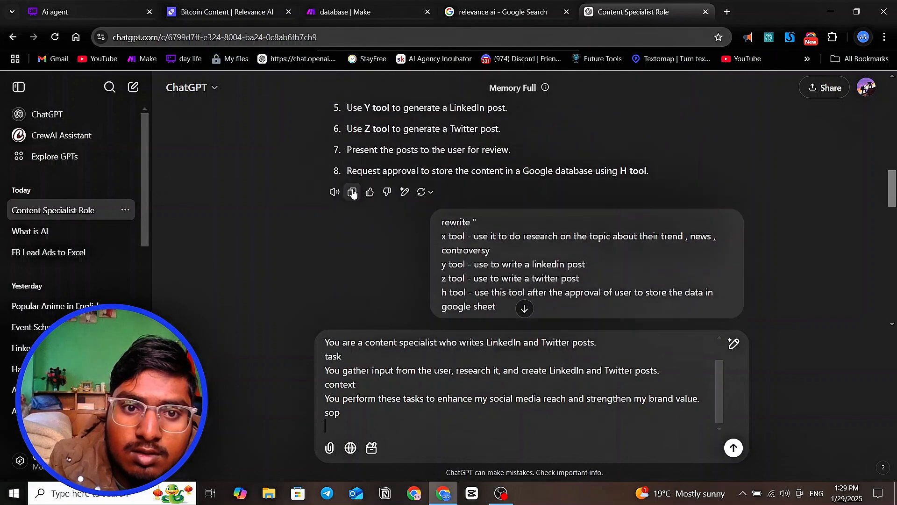
{"action": "key", "text": "ctrl+v"}
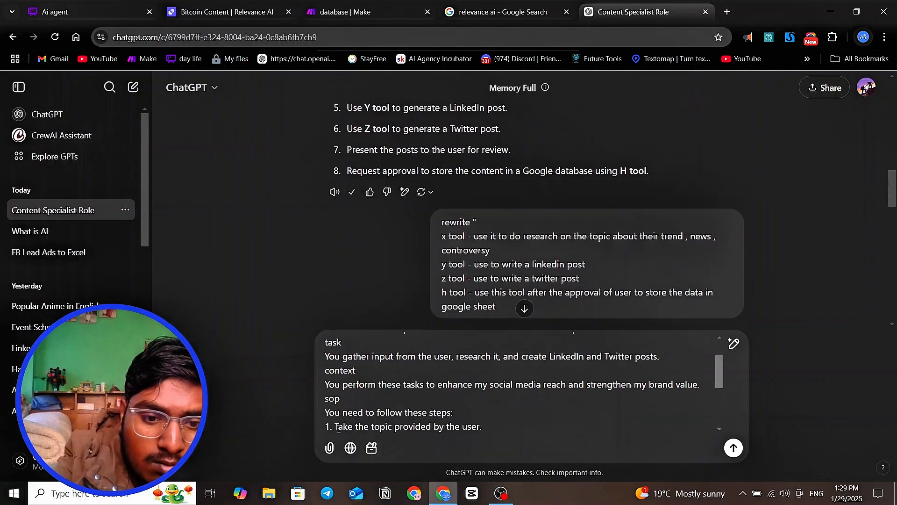
- Add a "tool discription" heading below the SOP and paste the earlier reply describing the X, Y, Z and H tools
{"action": "scroll", "coordinate": [339, 429], "scroll_direction": "down", "scroll_amount": 3}
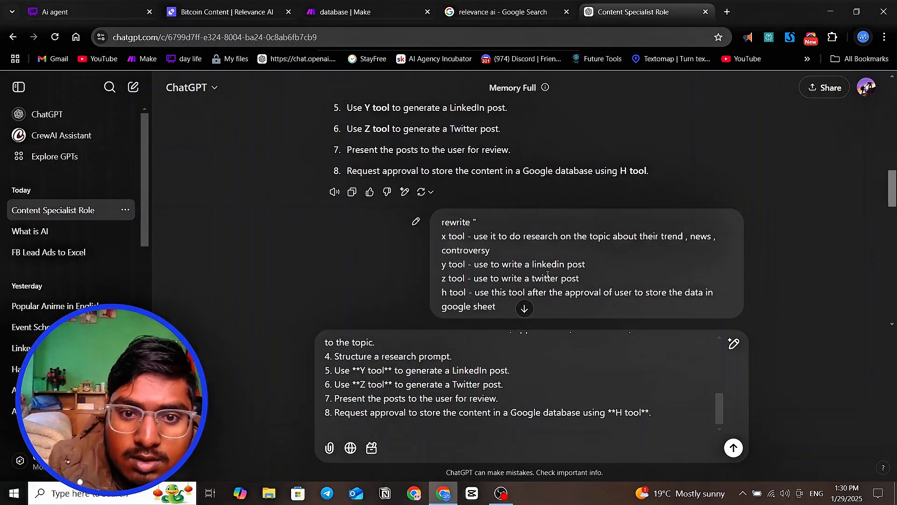
{"action": "scroll", "coordinate": [490, 255], "scroll_direction": "down", "scroll_amount": 5}
{"action": "scroll", "coordinate": [452, 239], "scroll_direction": "up", "scroll_amount": 1}
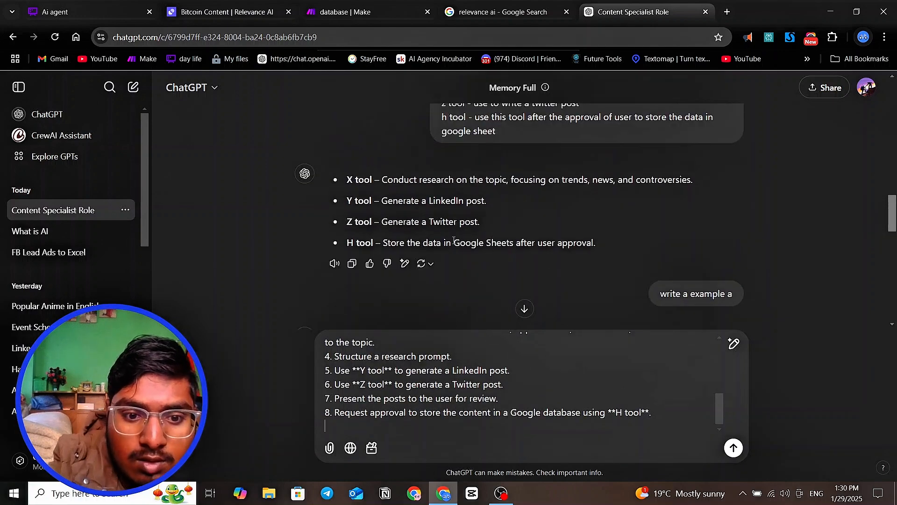
{"action": "type", "text": "tool d"}
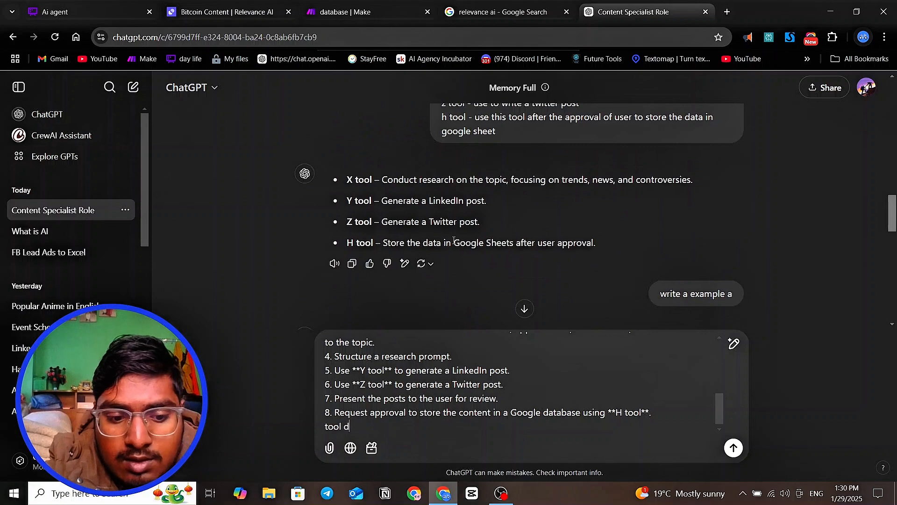
{"action": "type", "text": "e"}
{"action": "key", "text": "BackSpace"}
{"action": "type", "text": "isc"}
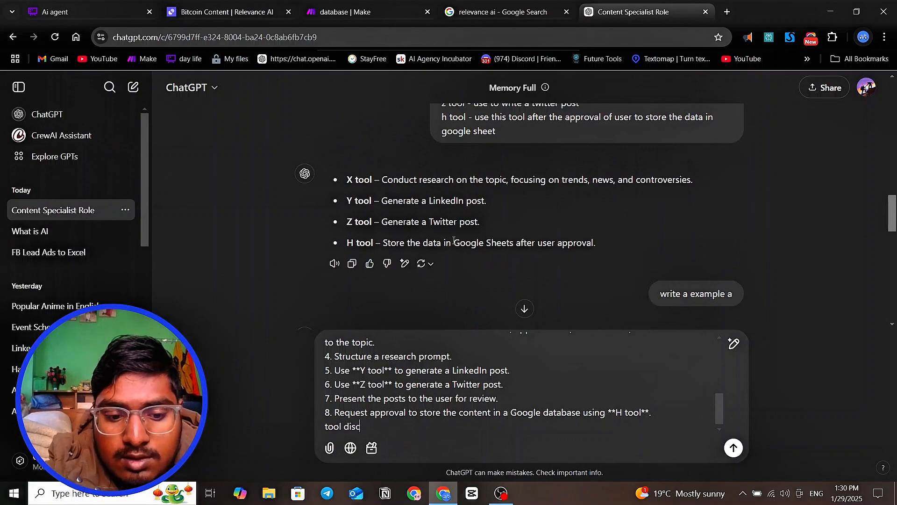
{"action": "type", "text": "ription"}
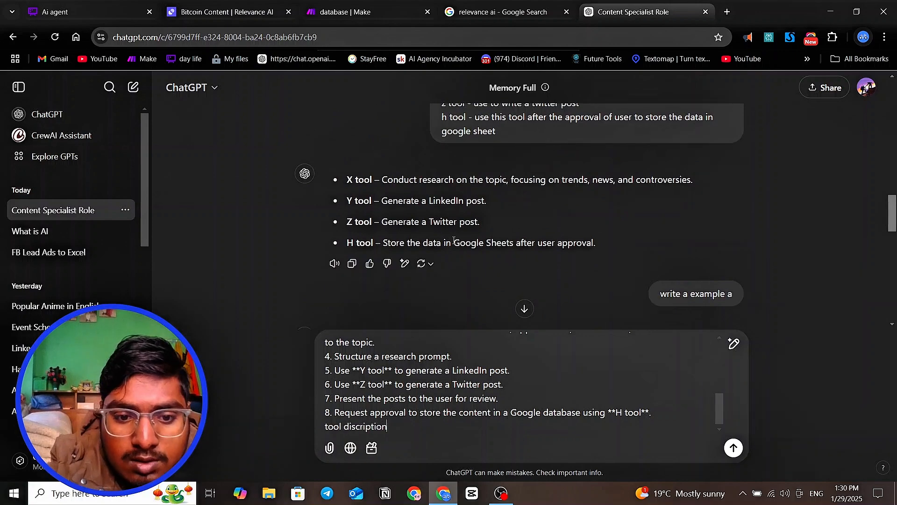
{"action": "key", "text": "shift+Return"}
{"action": "left_click", "coordinate": [352, 263]}
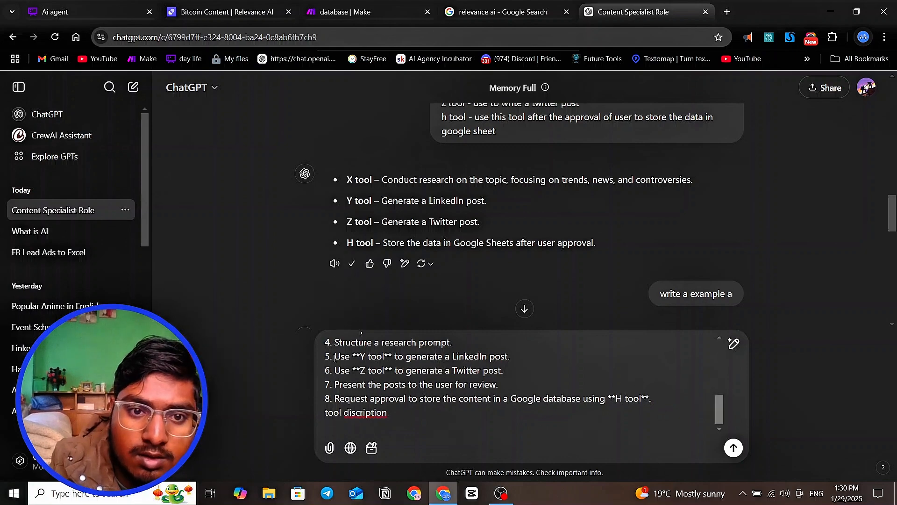
{"action": "key", "text": "ctrl+v"}
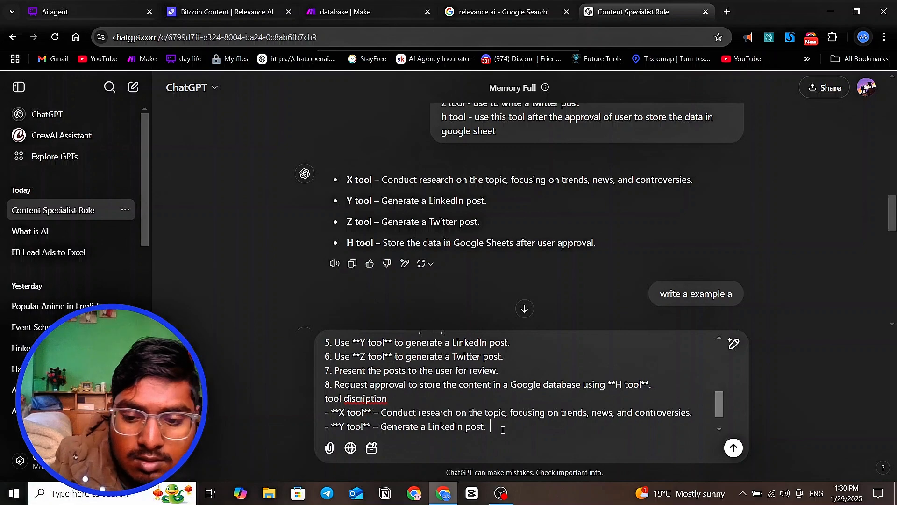
{"action": "scroll", "coordinate": [503, 430], "scroll_direction": "up", "scroll_amount": 5}
{"action": "scroll", "coordinate": [514, 416], "scroll_direction": "down", "scroll_amount": 10}
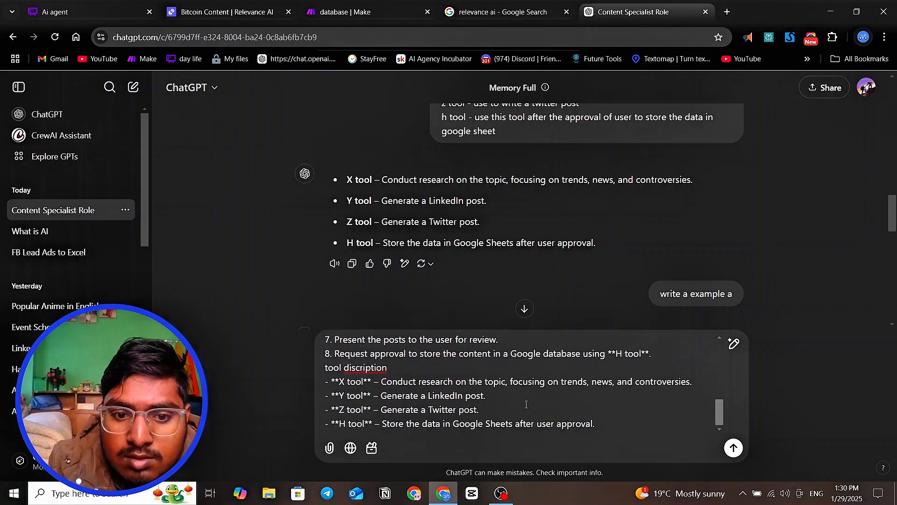
- Add an "example" heading after the tool list, paste the copied example workflow reply beneath it, and send the assembled message
{"action": "left_click", "coordinate": [602, 425]}
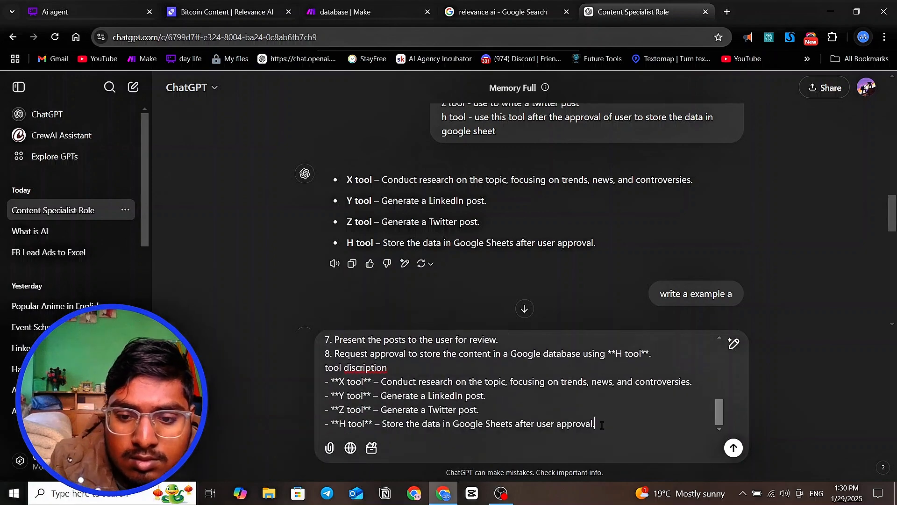
{"action": "key", "text": "shift+Return"}
{"action": "type", "text": "example"}
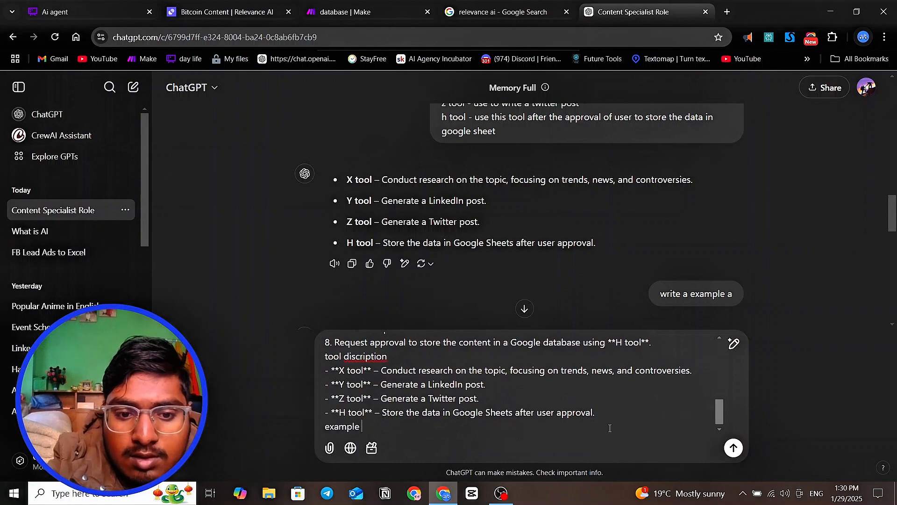
{"action": "key", "text": "shift+Return"}
{"action": "scroll", "coordinate": [464, 218], "scroll_direction": "down", "scroll_amount": 15}
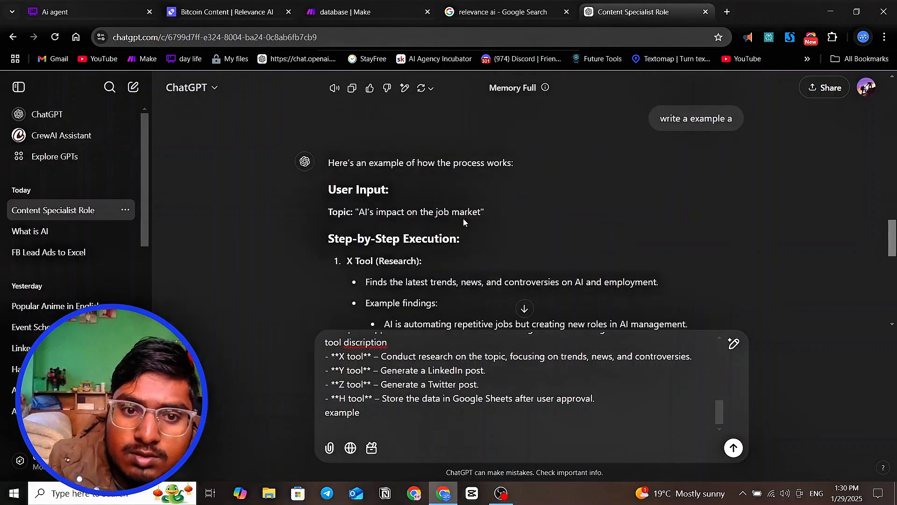
{"action": "left_click", "coordinate": [352, 280]}
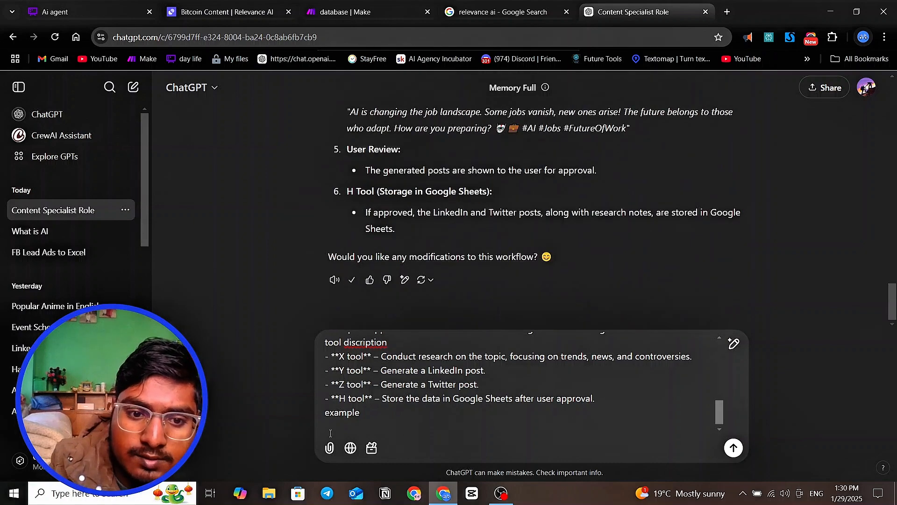
{"action": "key", "text": "ctrl+v"}
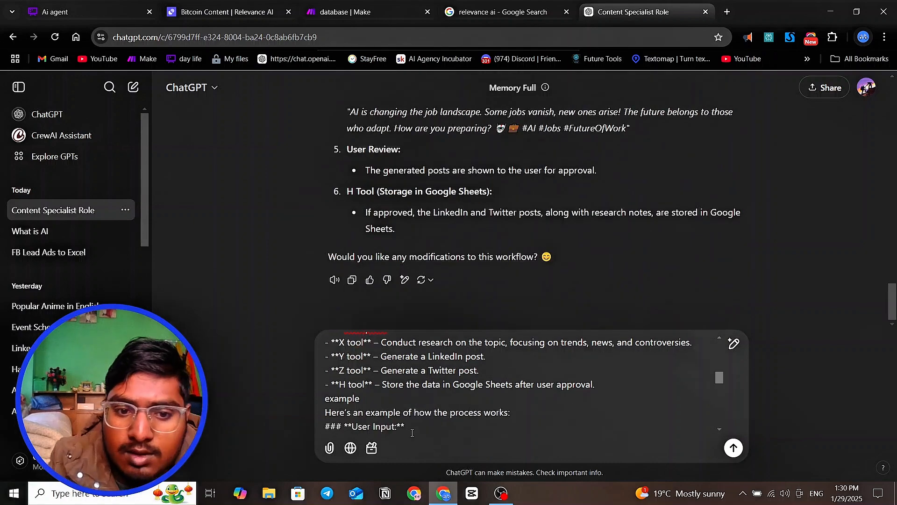
{"action": "left_click", "coordinate": [732, 448]}
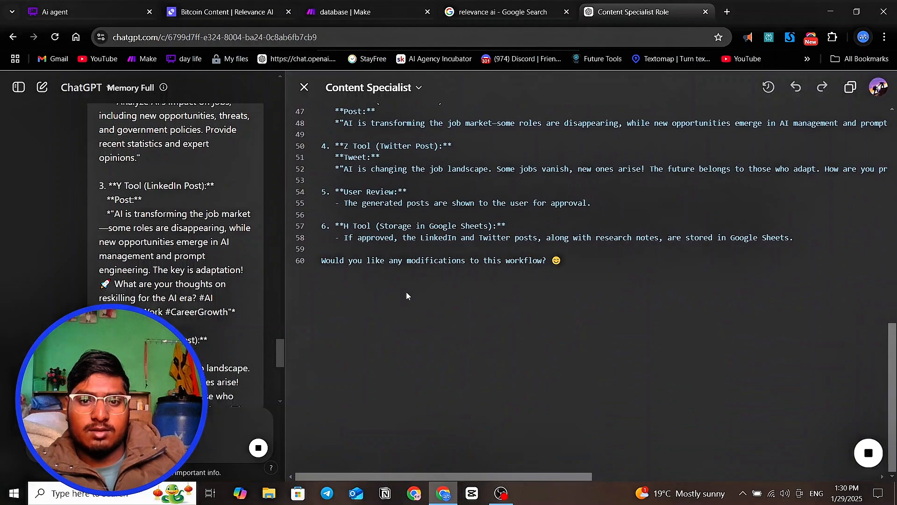
- Review the generated Content Specialist markdown prompt from the role section through the example workflow
{"action": "scroll", "coordinate": [421, 324], "scroll_direction": "up", "scroll_amount": 15}
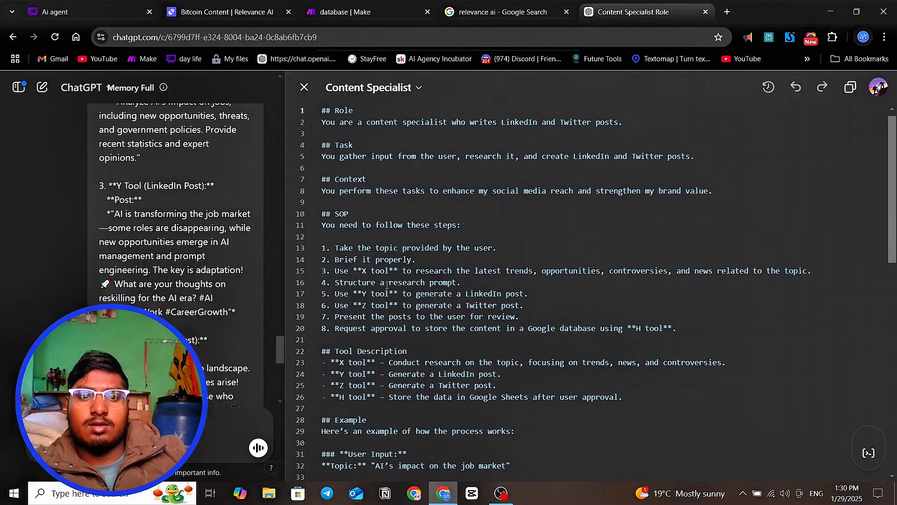
{"action": "left_click_drag", "start_coordinate": [321, 118], "coordinate": [807, 438]}
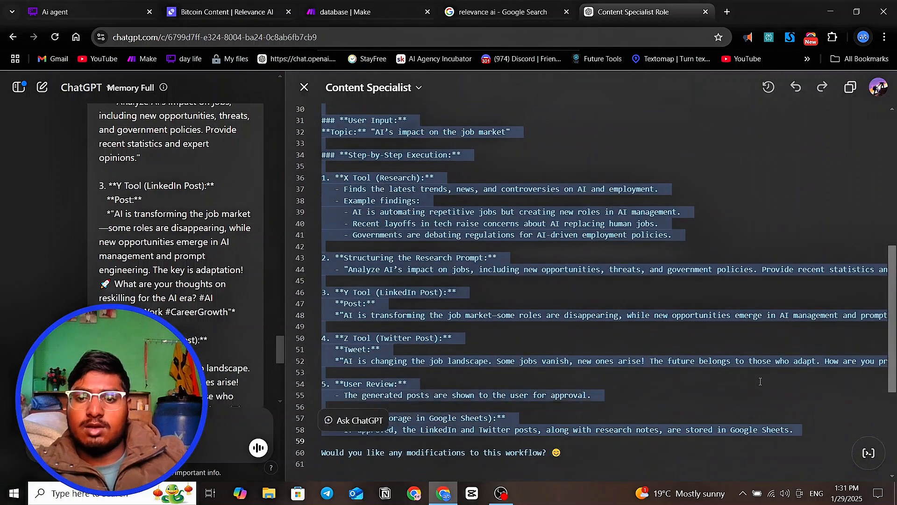
{"action": "left_click", "coordinate": [764, 383]}
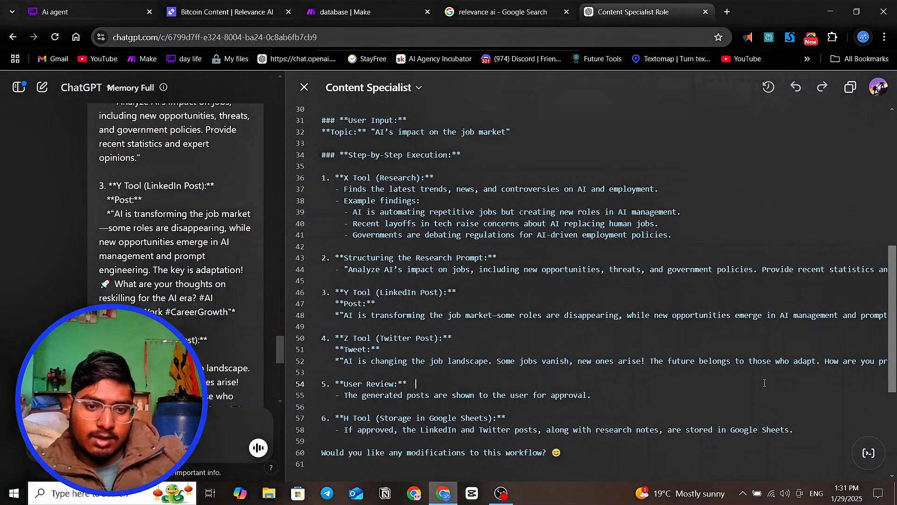
{"action": "scroll", "coordinate": [765, 383], "scroll_direction": "up", "scroll_amount": 6}
{"action": "scroll", "coordinate": [692, 355], "scroll_direction": "down", "scroll_amount": 5}
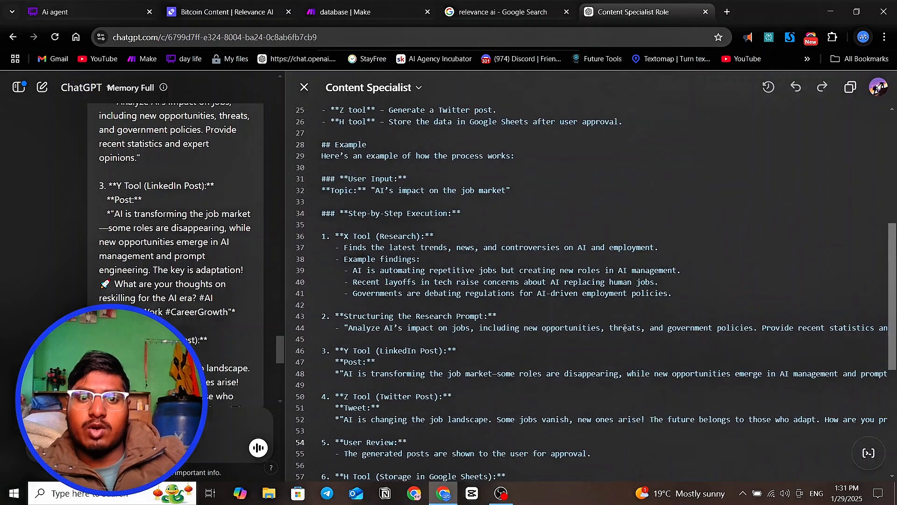
{"action": "scroll", "coordinate": [623, 328], "scroll_direction": "up", "scroll_amount": 6}
{"action": "scroll", "coordinate": [622, 332], "scroll_direction": "down", "scroll_amount": 5}
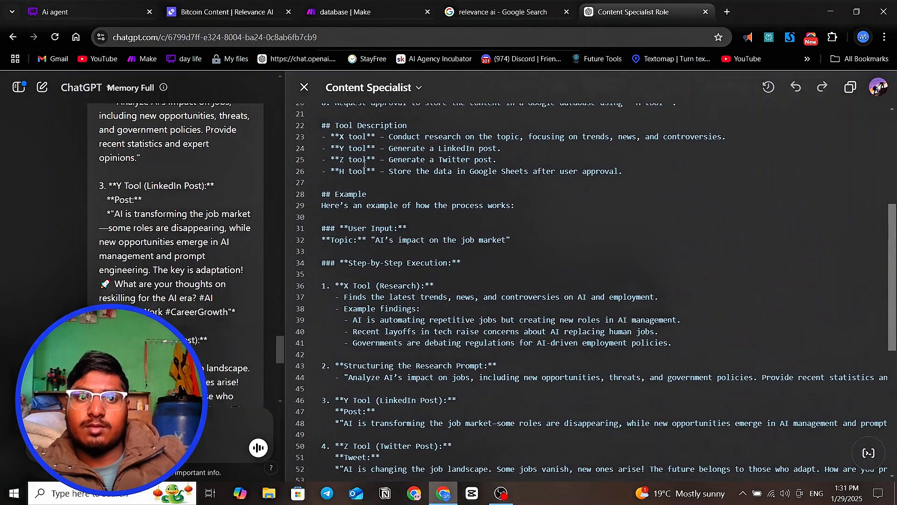
- Switch to Relevance AI, leave the open agent's core instructions and task, and start creating a new agent
{"action": "left_click", "coordinate": [203, 14]}
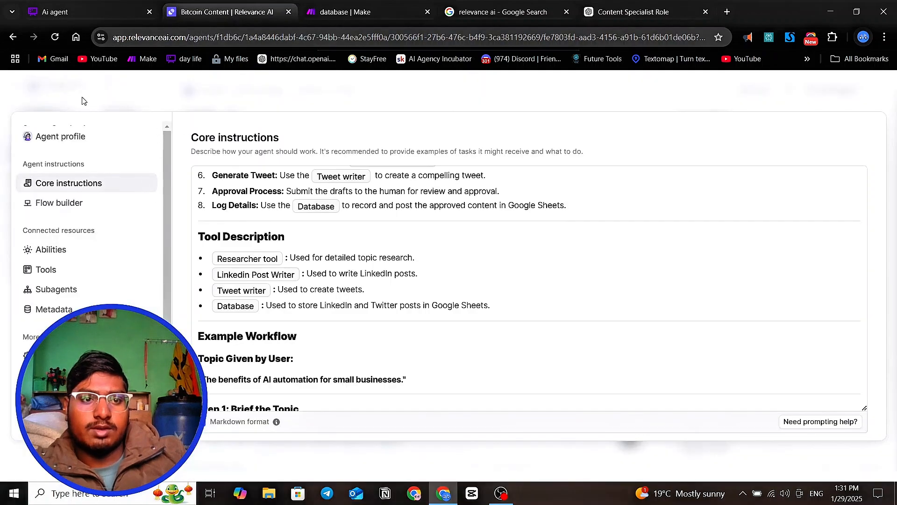
{"action": "left_click", "coordinate": [82, 101]}
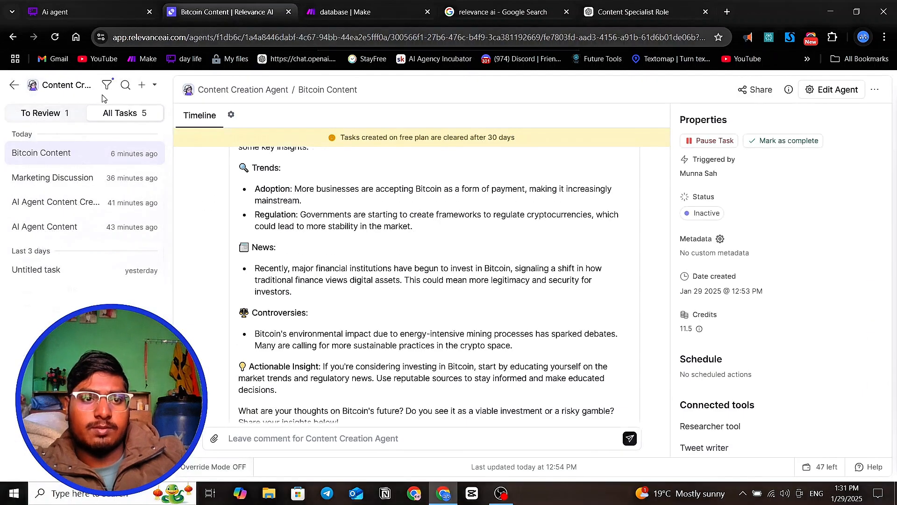
{"action": "left_click", "coordinate": [10, 88]}
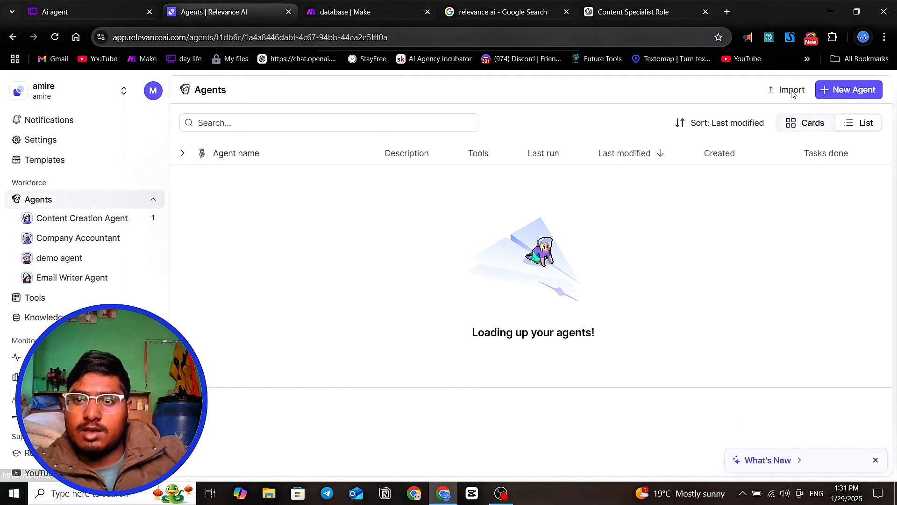
{"action": "left_click", "coordinate": [848, 92]}
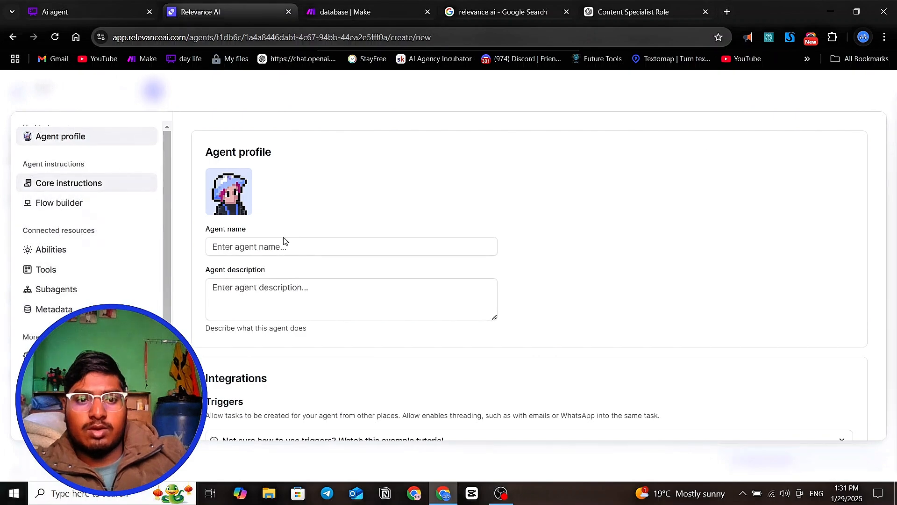
- Name the new agent "Content Ai Agent"
{"action": "left_click", "coordinate": [266, 249]}
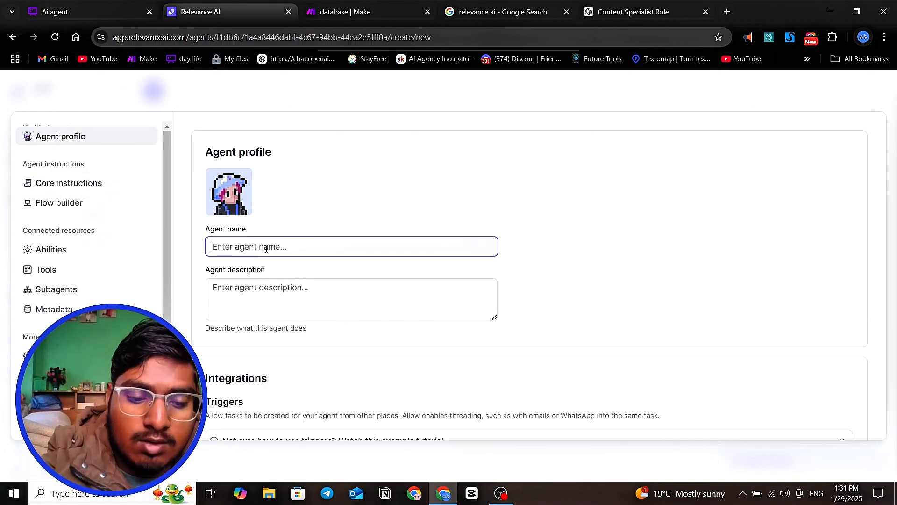
{"action": "type", "text": "Content Generat"}
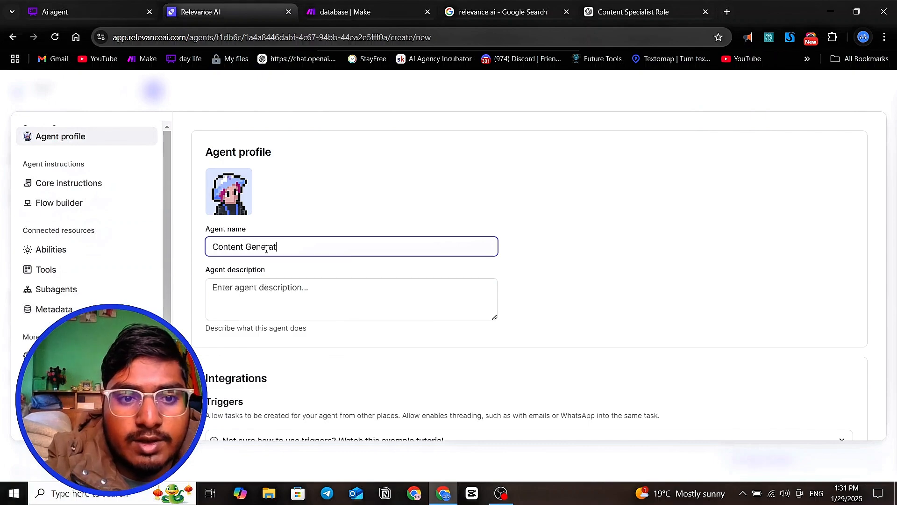
{"action": "key", "text": "BackSpace"}
{"action": "key", "text": "BackSpace"}
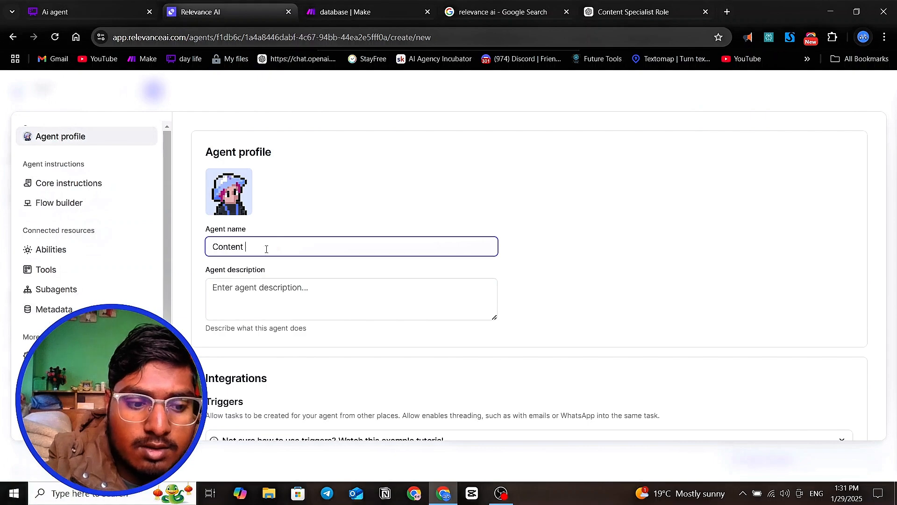
{"action": "type", "text": "Ai Agent"}
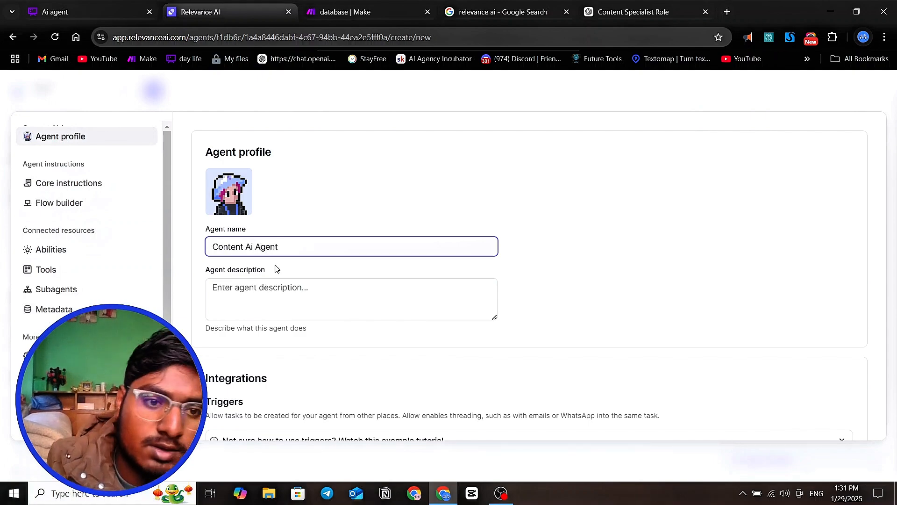
- Enter the agent description "you write viral linkedin and twitter post"
{"action": "left_click", "coordinate": [290, 295]}
{"action": "type", "text": "it"}
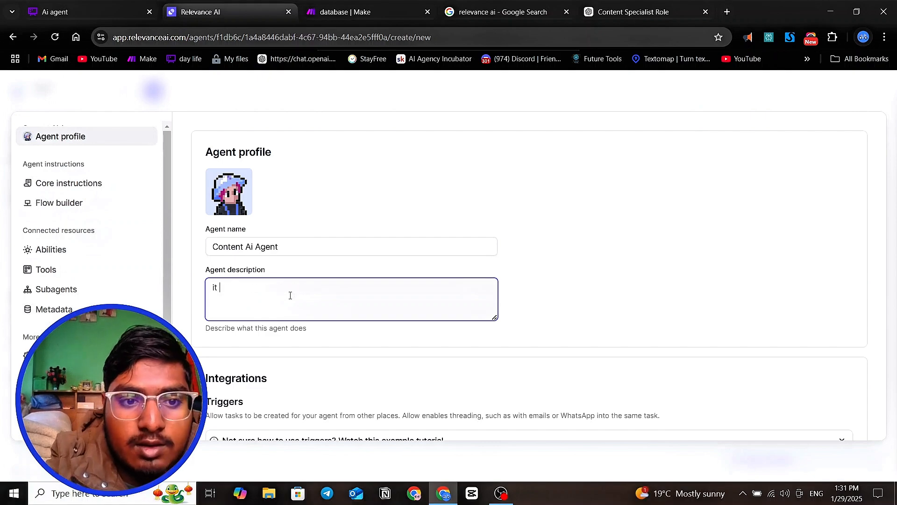
{"action": "key", "text": "BackSpace"}
{"action": "key", "text": "BackSpace"}
{"action": "key", "text": "BackSpace"}
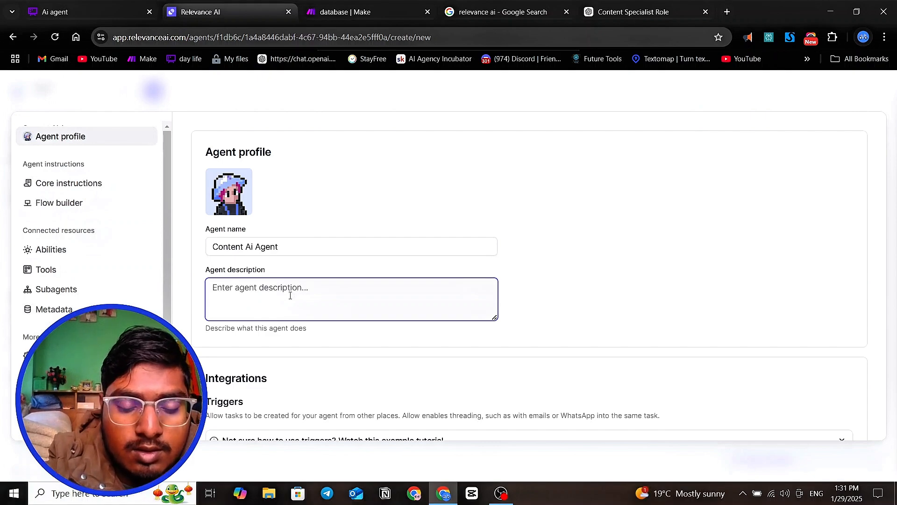
{"action": "type", "text": "i"}
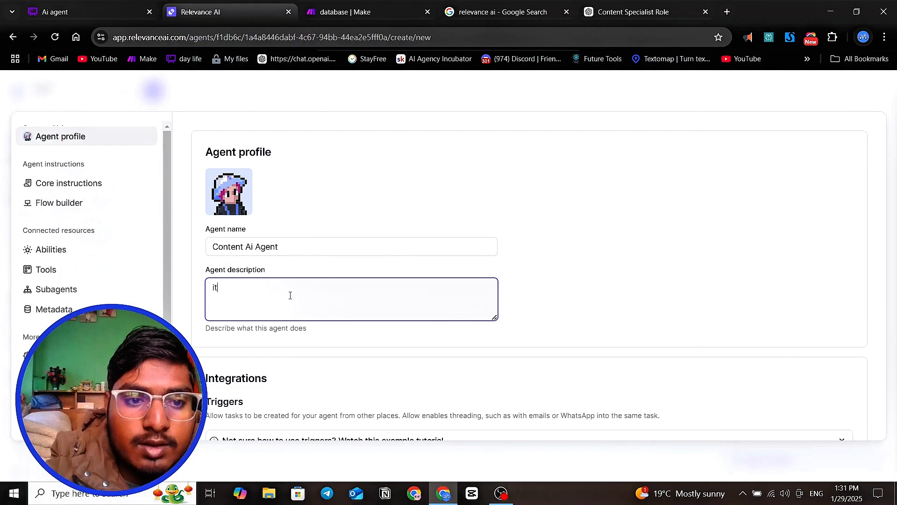
{"action": "key", "text": "BackSpace"}
{"action": "type", "text": "yo"}
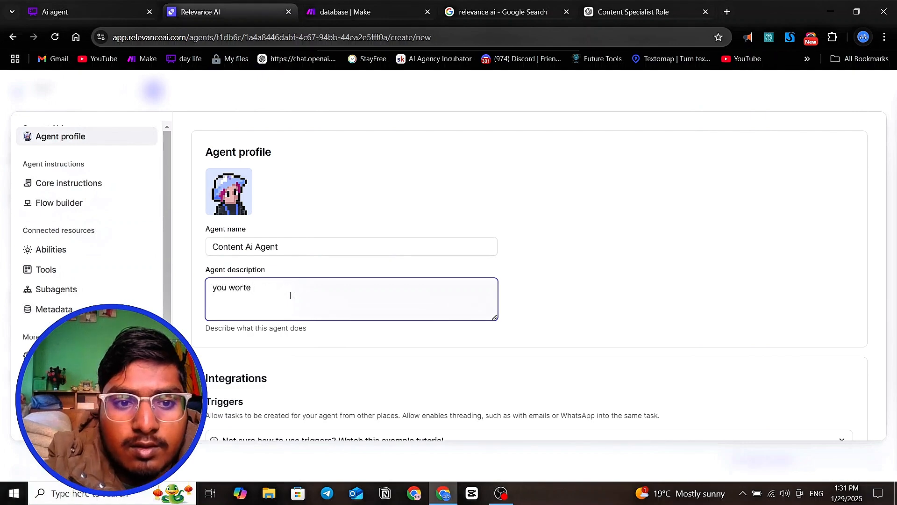
{"action": "type", "text": "u wri"}
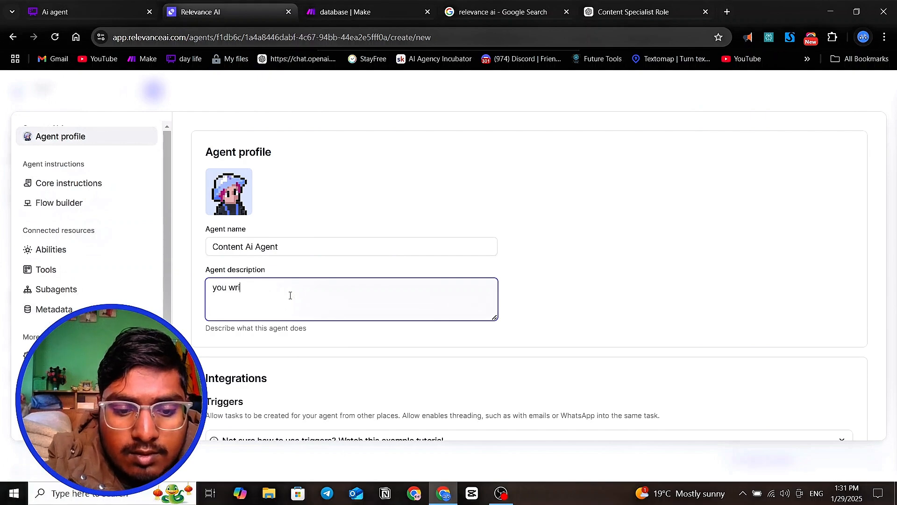
{"action": "type", "text": "te viral linkedin and twi"}
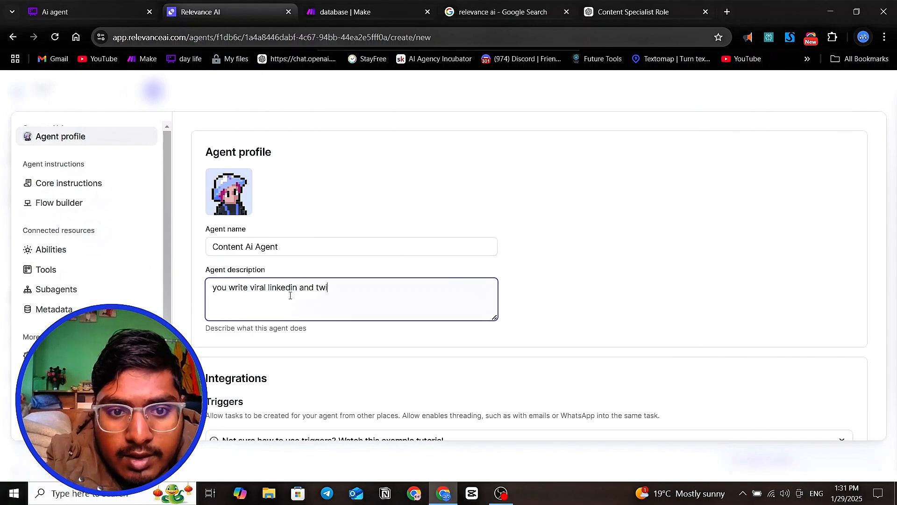
{"action": "type", "text": "tter"}
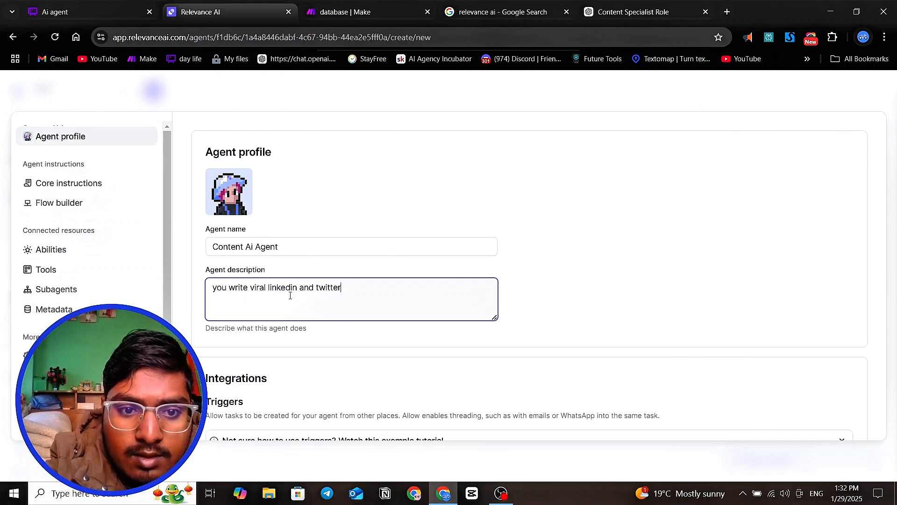
{"action": "type", "text": " post"}
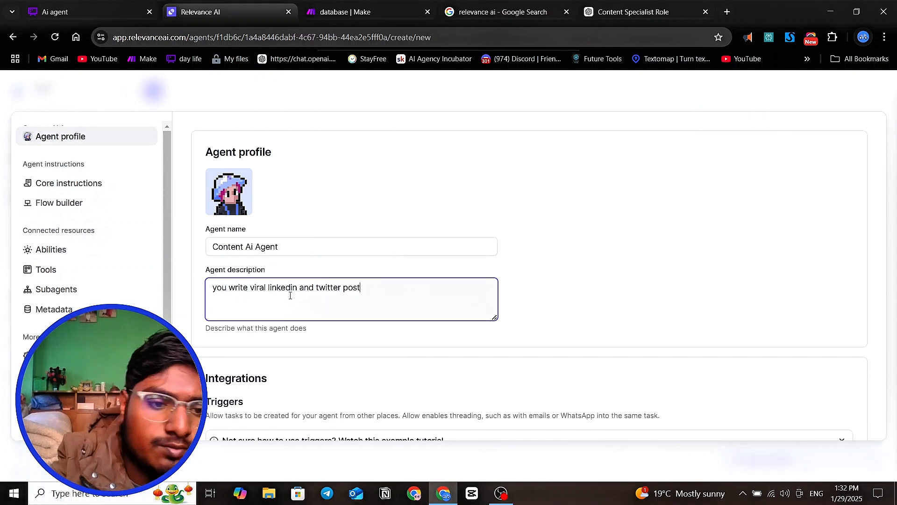
- Open the new agent's core instructions for editing
{"action": "left_click", "coordinate": [87, 188]}
{"action": "left_click", "coordinate": [250, 186]}
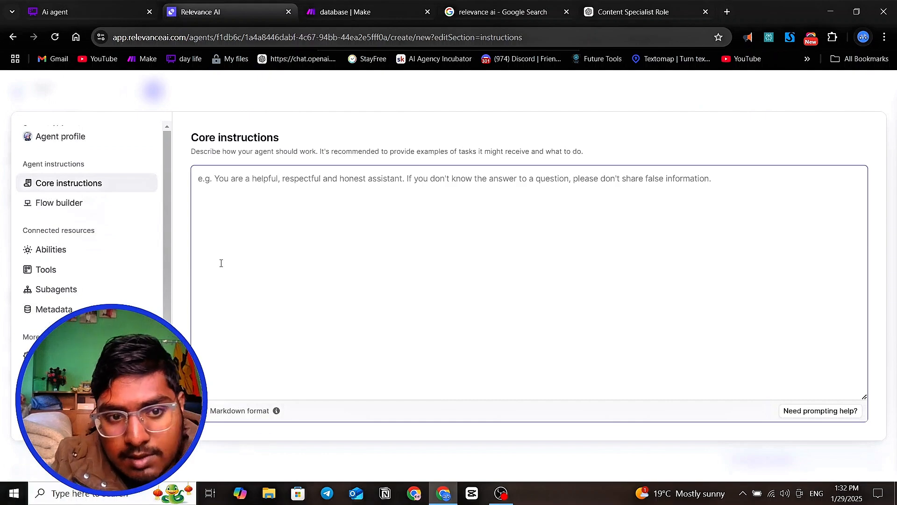
{"action": "key", "text": "ctrl+v"}
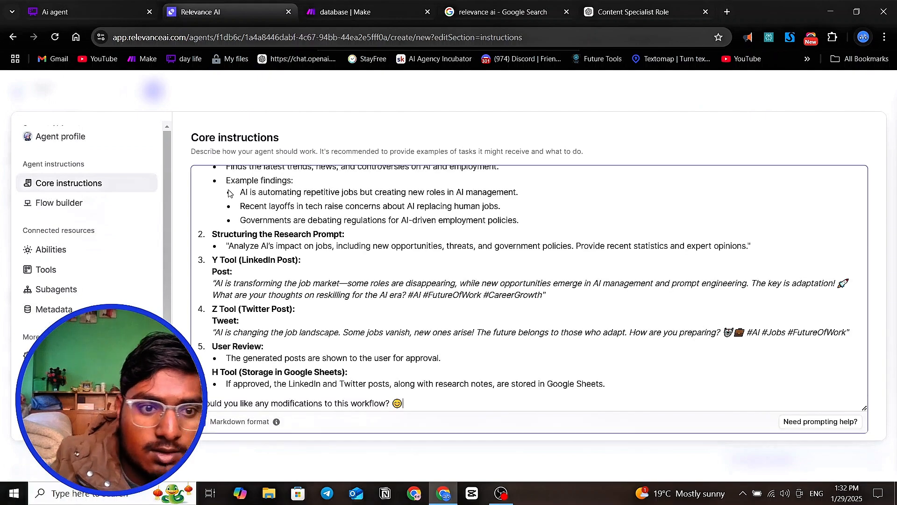
{"action": "scroll", "coordinate": [229, 193], "scroll_direction": "up", "scroll_amount": 3}
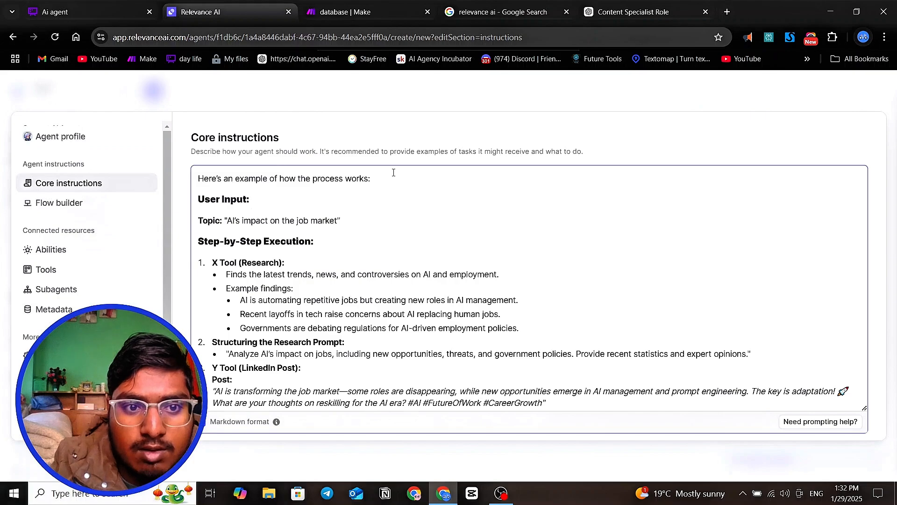
{"action": "scroll", "coordinate": [340, 208], "scroll_direction": "down", "scroll_amount": 1}
{"action": "scroll", "coordinate": [365, 232], "scroll_direction": "up", "scroll_amount": 1}
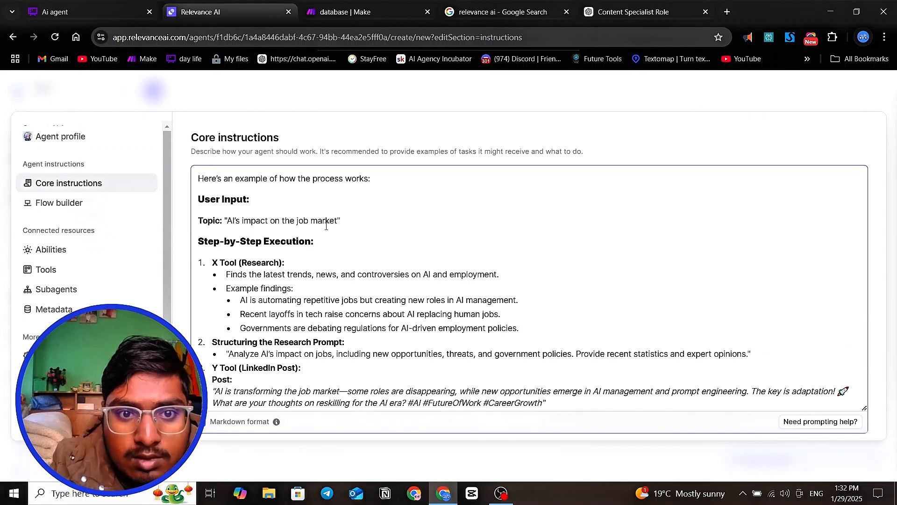
{"action": "scroll", "coordinate": [325, 230], "scroll_direction": "down", "scroll_amount": 3}
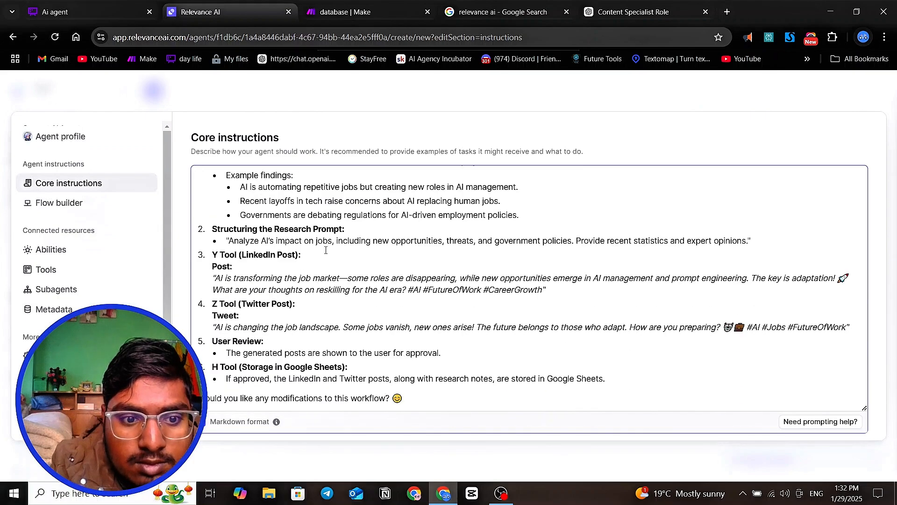
{"action": "scroll", "coordinate": [326, 251], "scroll_direction": "up", "scroll_amount": 3}
{"action": "key", "text": "ctrl+a"}
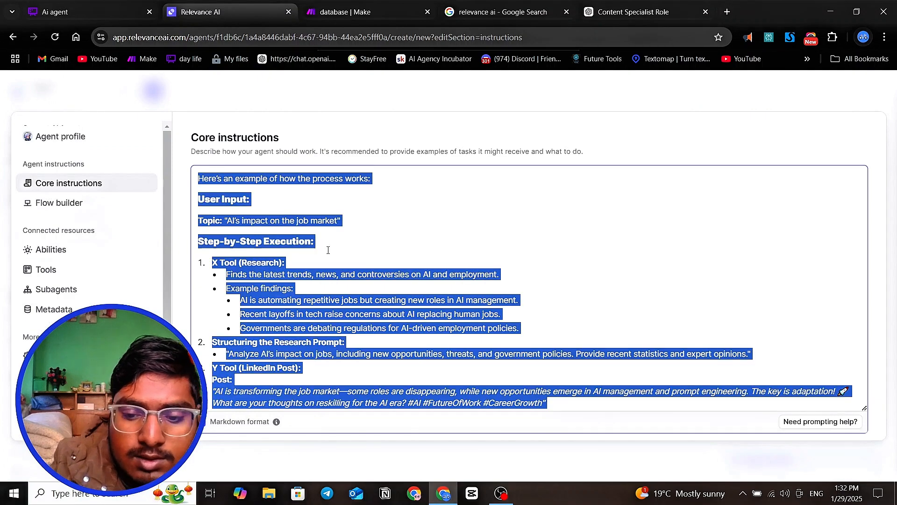
{"action": "key", "text": "BackSpace"}
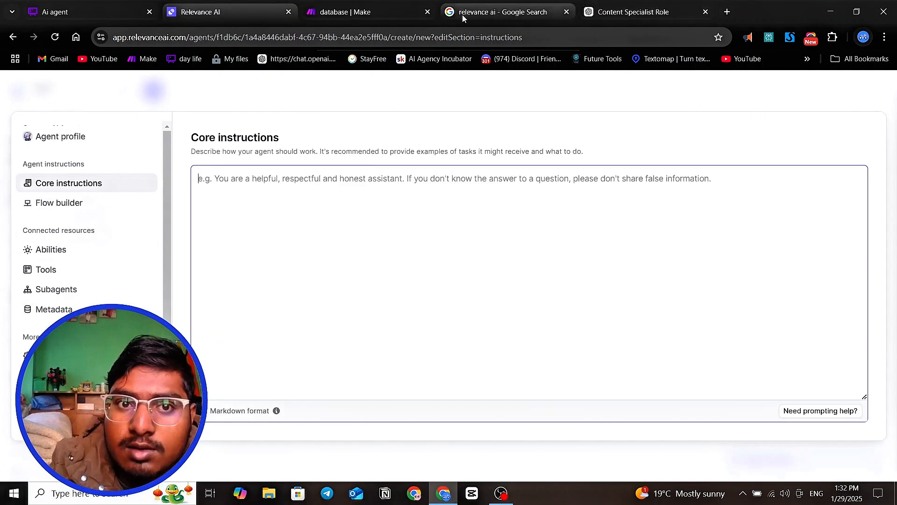
- Switch to ChatGPT and copy the Content Specialist prompt from the Role section through the H Tool storage step
{"action": "left_click", "coordinate": [624, 3]}
{"action": "scroll", "coordinate": [334, 124], "scroll_direction": "up", "scroll_amount": 5}
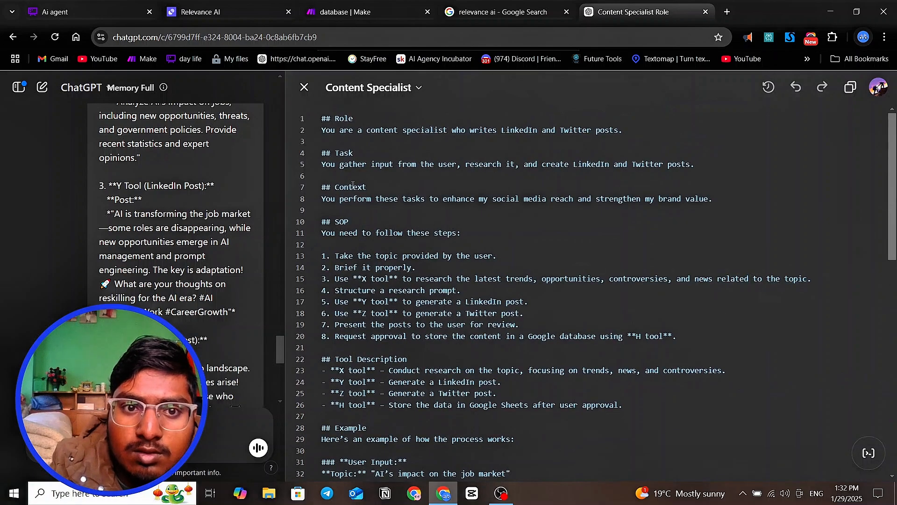
{"action": "left_click_drag", "start_coordinate": [323, 117], "coordinate": [804, 272]}
{"action": "right_click", "coordinate": [477, 262]}
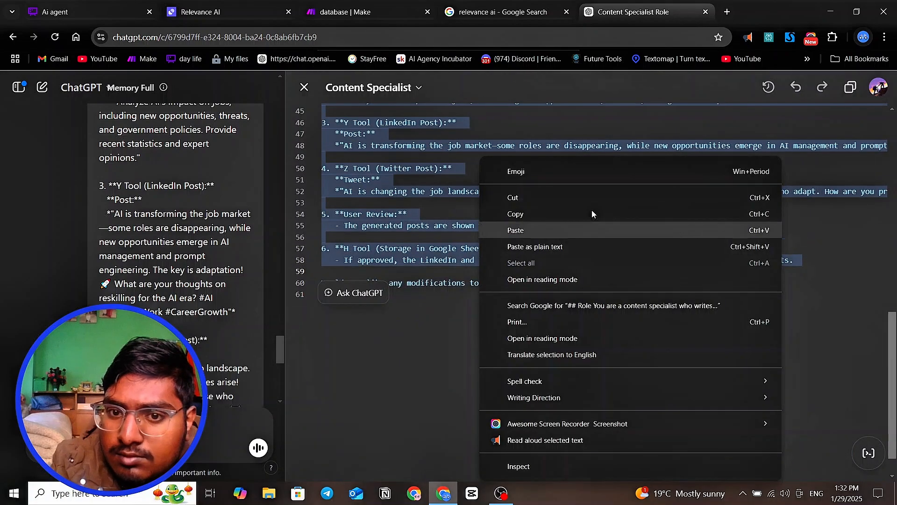
{"action": "left_click", "coordinate": [512, 212]}
- Switch to Relevance AI and paste the copied prompt into the core instructions with Markdown format enabled
{"action": "left_click", "coordinate": [236, 11]}
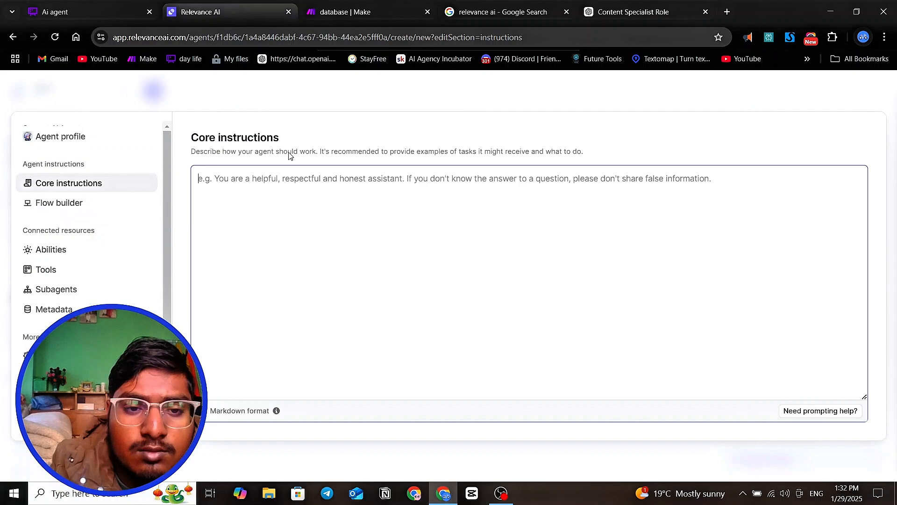
{"action": "left_click", "coordinate": [283, 189]}
{"action": "key", "text": "ctrl+v"}
{"action": "scroll", "coordinate": [284, 190], "scroll_direction": "up", "scroll_amount": 10}
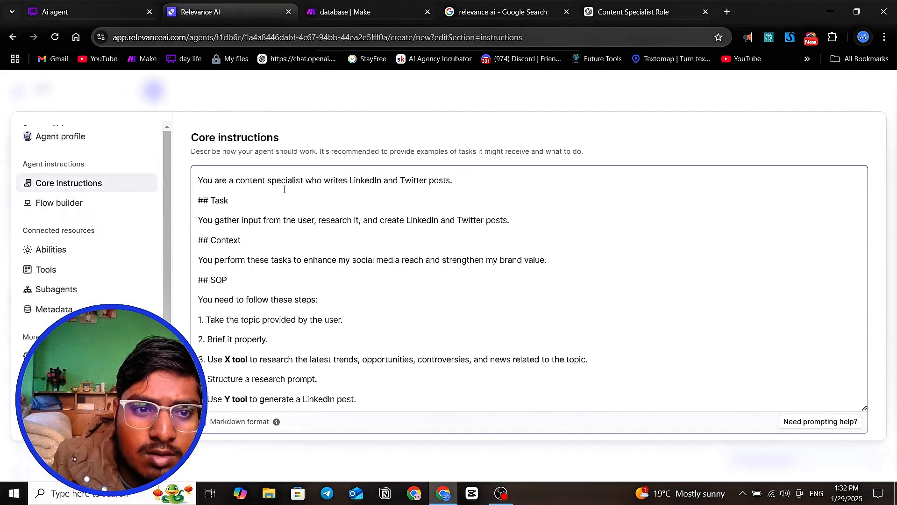
{"action": "scroll", "coordinate": [282, 209], "scroll_direction": "down", "scroll_amount": 10}
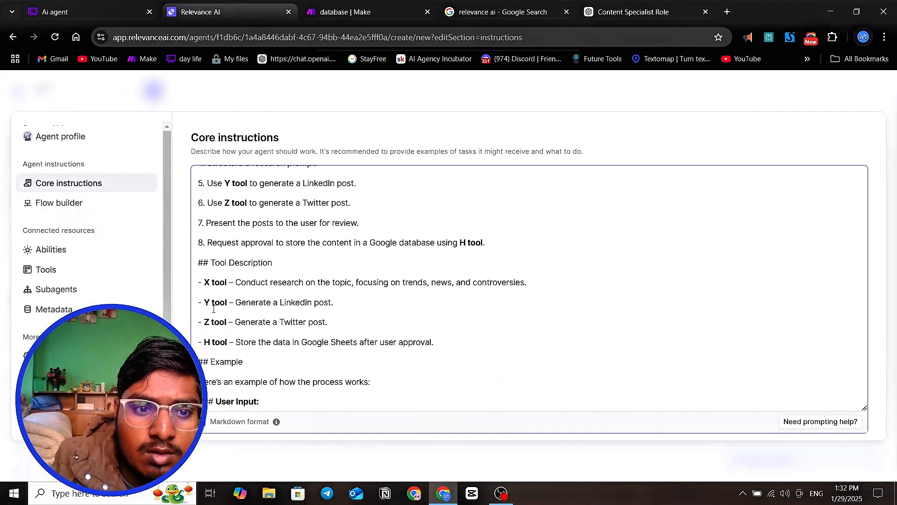
{"action": "scroll", "coordinate": [214, 303], "scroll_direction": "down", "scroll_amount": 4}
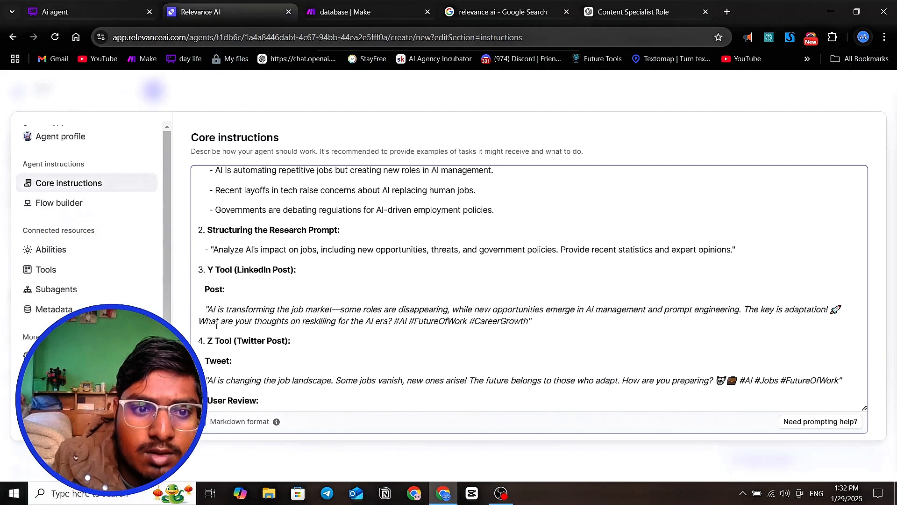
{"action": "left_click", "coordinate": [204, 422]}
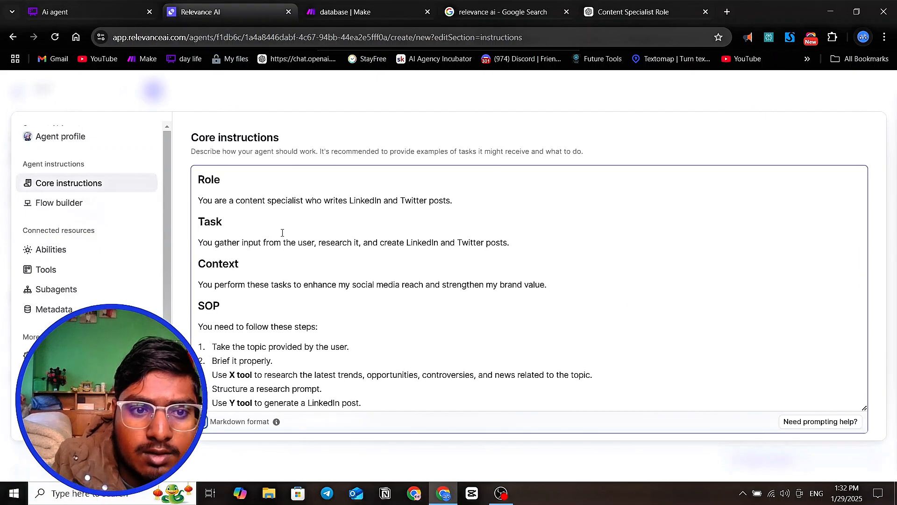
- Review the formatted core instructions from the SOP steps through the example workflow
{"action": "scroll", "coordinate": [283, 232], "scroll_direction": "down", "scroll_amount": 8}
{"action": "scroll", "coordinate": [309, 276], "scroll_direction": "up", "scroll_amount": 5}
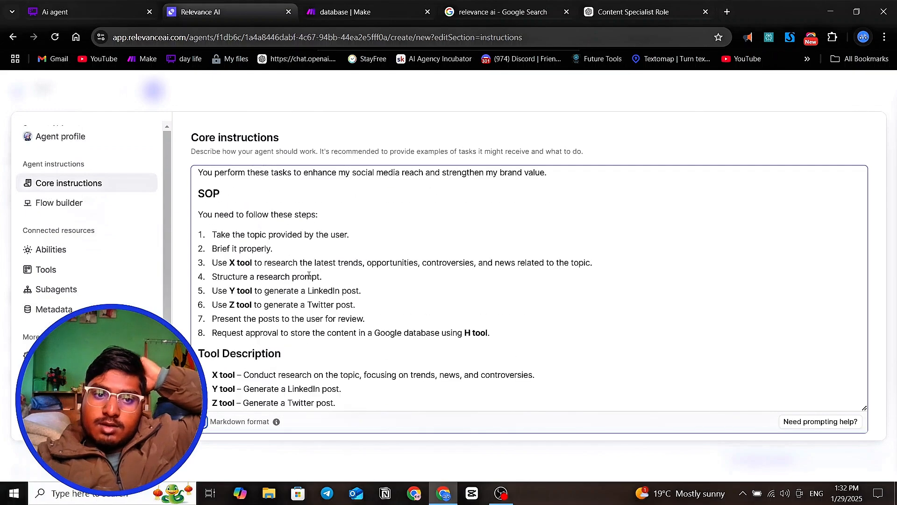
{"action": "scroll", "coordinate": [309, 275], "scroll_direction": "up", "scroll_amount": 3}
{"action": "scroll", "coordinate": [321, 240], "scroll_direction": "down", "scroll_amount": 1}
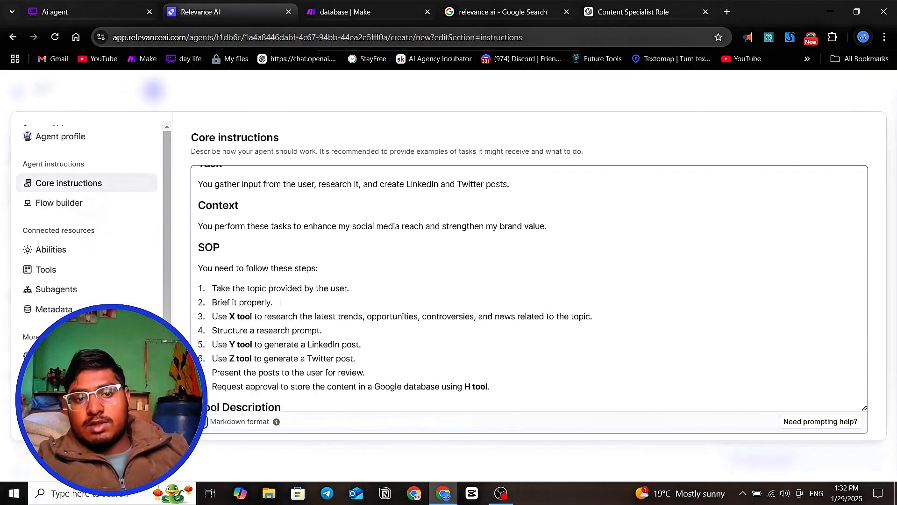
{"action": "scroll", "coordinate": [255, 329], "scroll_direction": "down", "scroll_amount": 10}
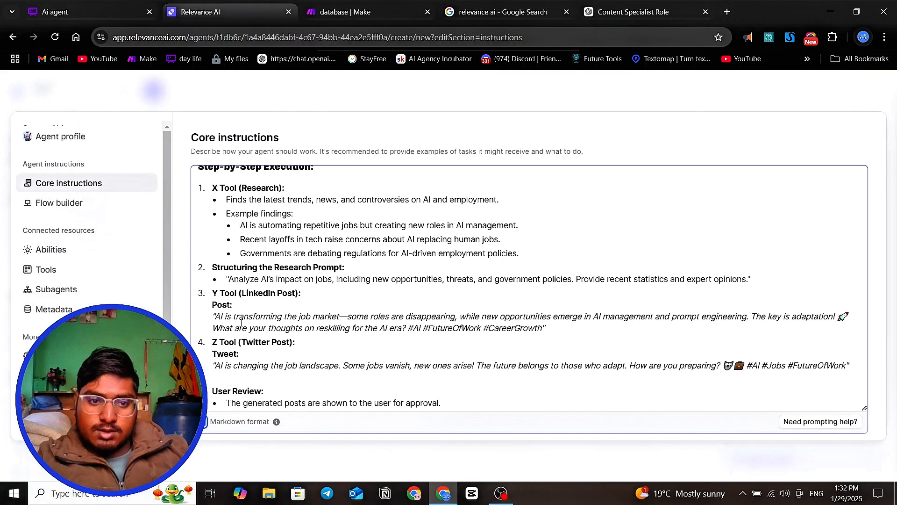
{"action": "scroll", "coordinate": [241, 324], "scroll_direction": "down", "scroll_amount": 3}
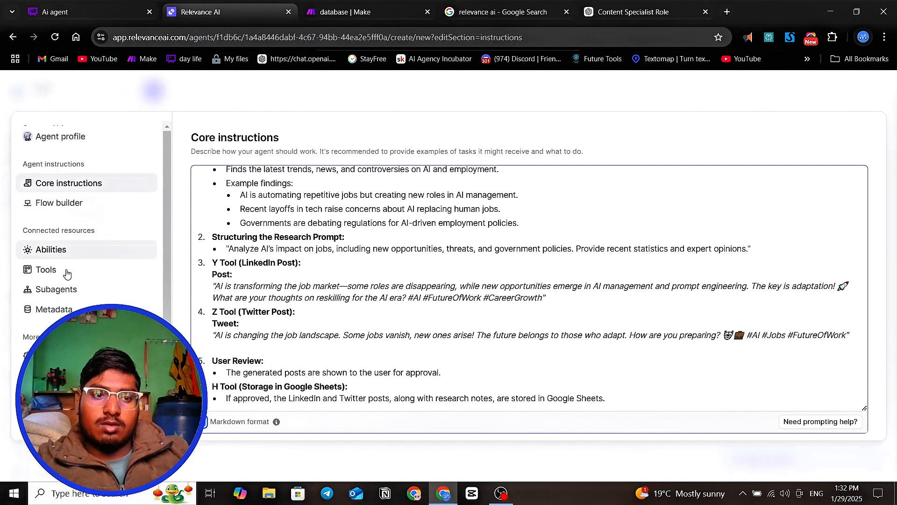
- Look through the new agent's flow builder and the tools available to add
{"action": "left_click", "coordinate": [80, 204]}
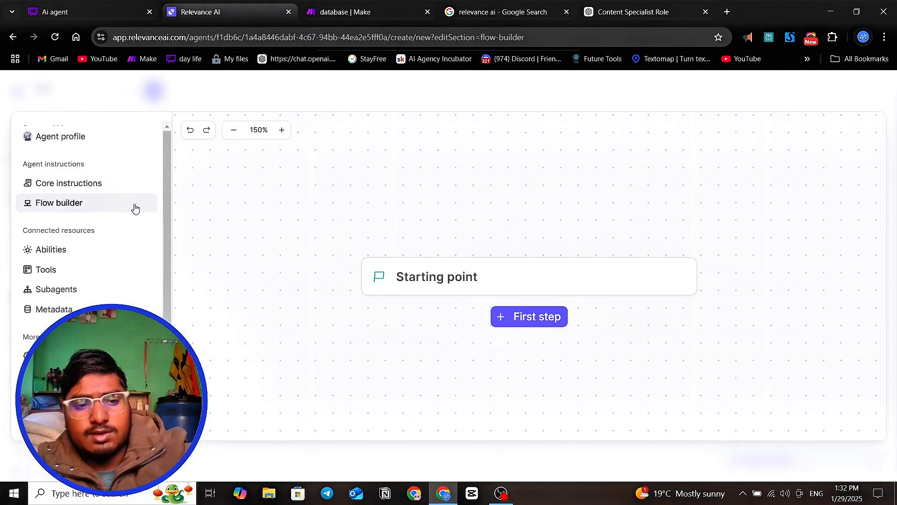
{"action": "left_click", "coordinate": [59, 265]}
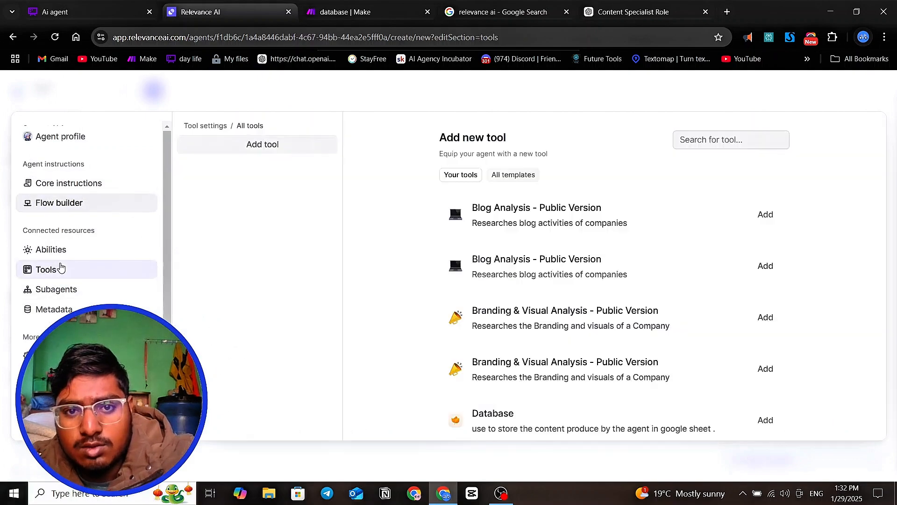
{"action": "scroll", "coordinate": [473, 234], "scroll_direction": "down", "scroll_amount": 3}
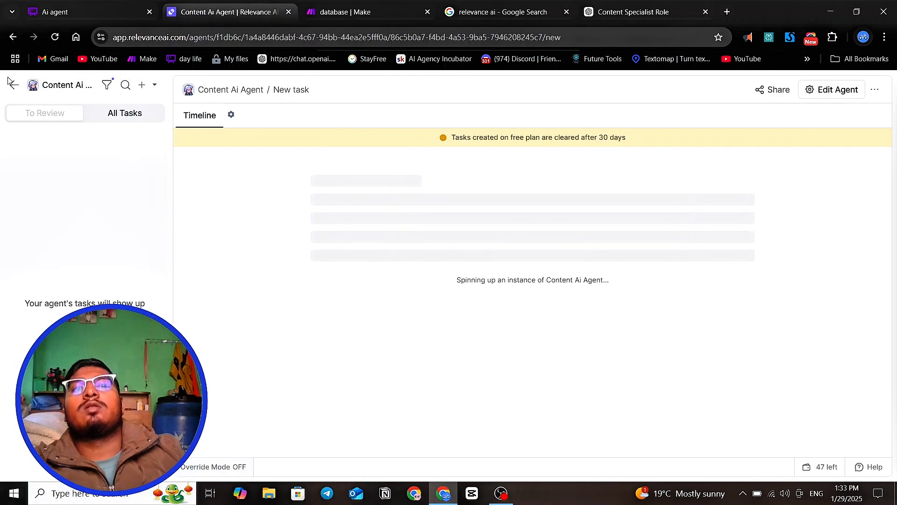
- Leave the Content Ai Agent and open the Linkedin Post Writer tool from the workspace's tools
{"action": "left_click", "coordinate": [15, 87]}
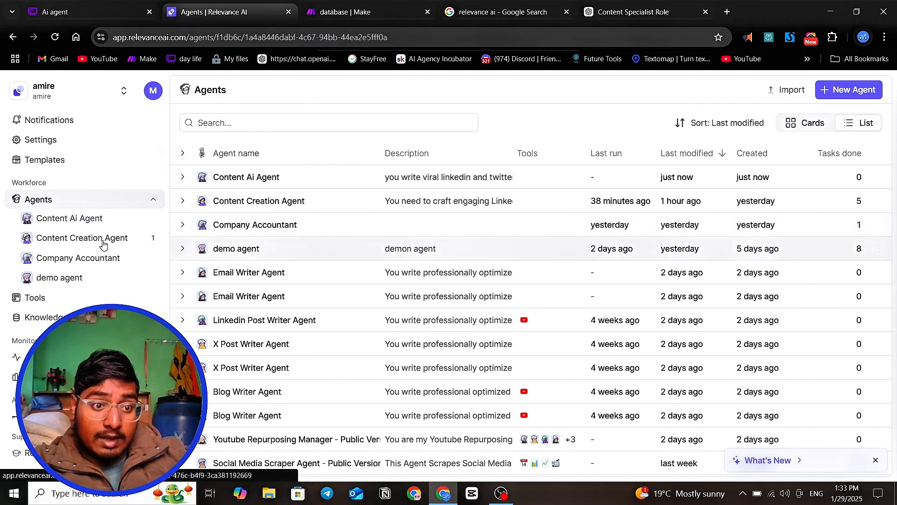
{"action": "left_click", "coordinate": [47, 303]}
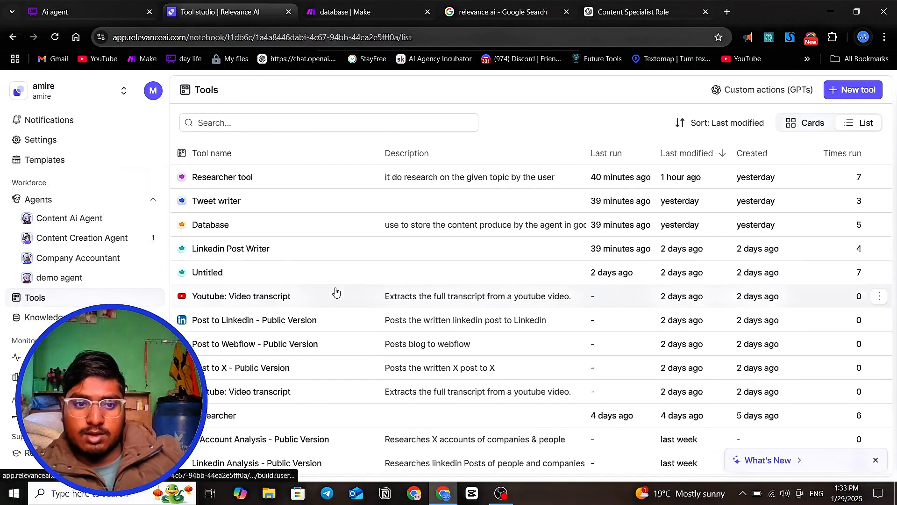
{"action": "scroll", "coordinate": [304, 267], "scroll_direction": "down", "scroll_amount": 2}
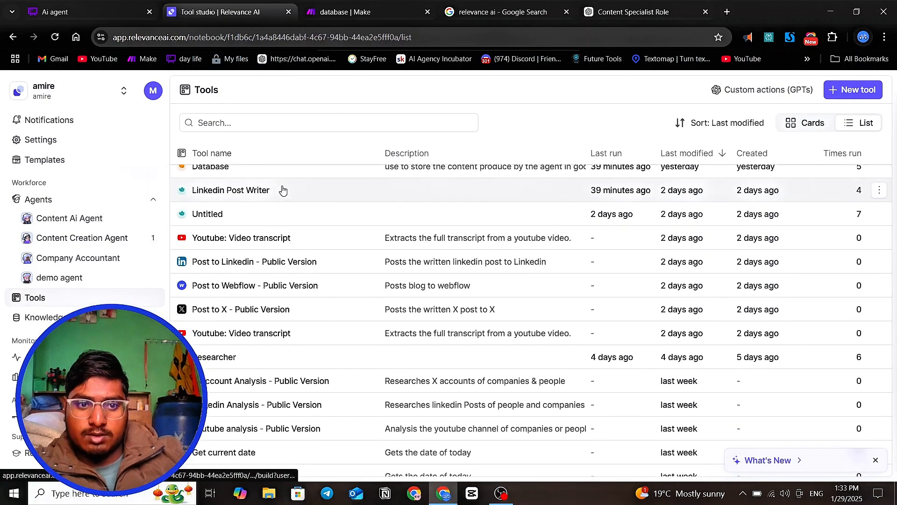
{"action": "left_click", "coordinate": [283, 189]}
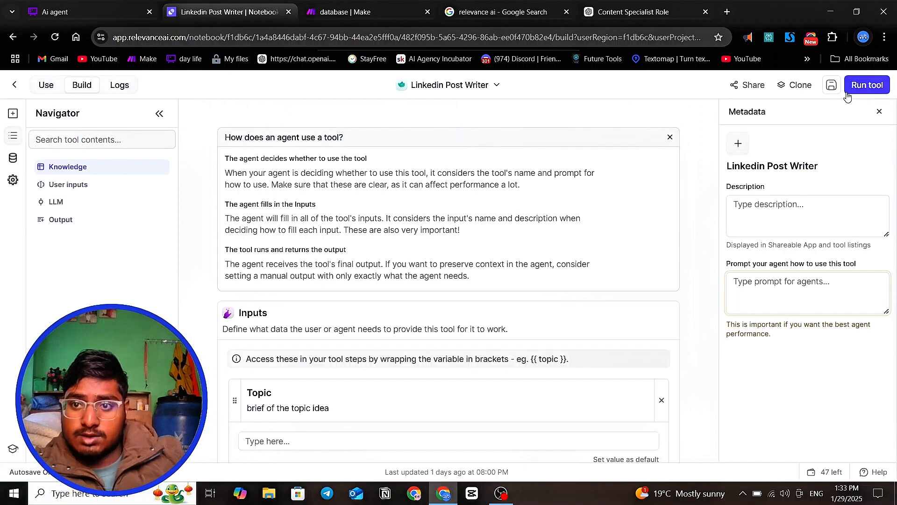
- Examine the Linkedin Post Writer's build setup, including its Topic input and the available input types
{"action": "left_click", "coordinate": [86, 89]}
{"action": "scroll", "coordinate": [380, 257], "scroll_direction": "down", "scroll_amount": 7}
{"action": "scroll", "coordinate": [383, 259], "scroll_direction": "up", "scroll_amount": 8}
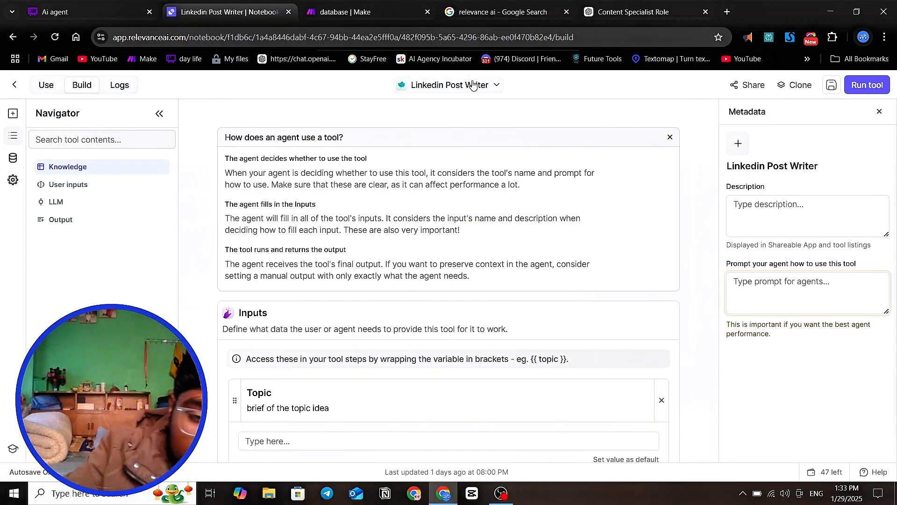
{"action": "scroll", "coordinate": [379, 231], "scroll_direction": "down", "scroll_amount": 4}
{"action": "scroll", "coordinate": [379, 232], "scroll_direction": "down", "scroll_amount": 2}
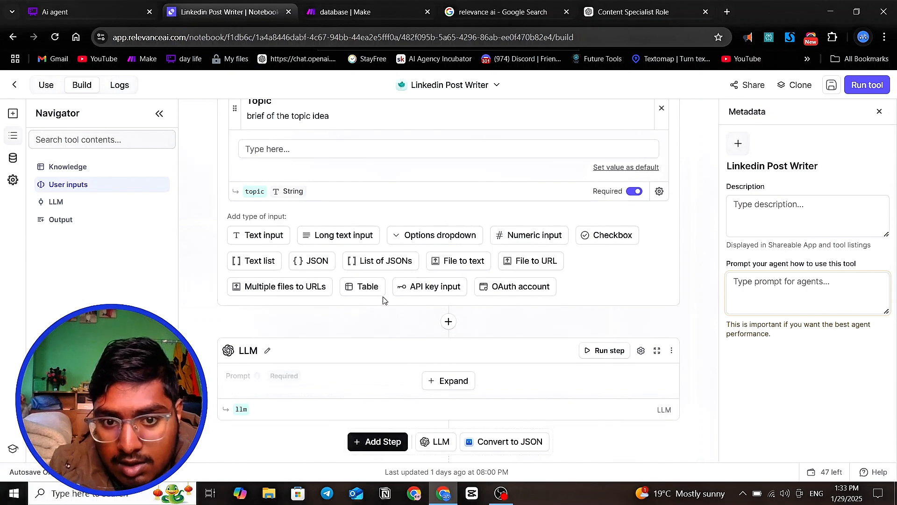
{"action": "scroll", "coordinate": [550, 310], "scroll_direction": "up", "scroll_amount": 2}
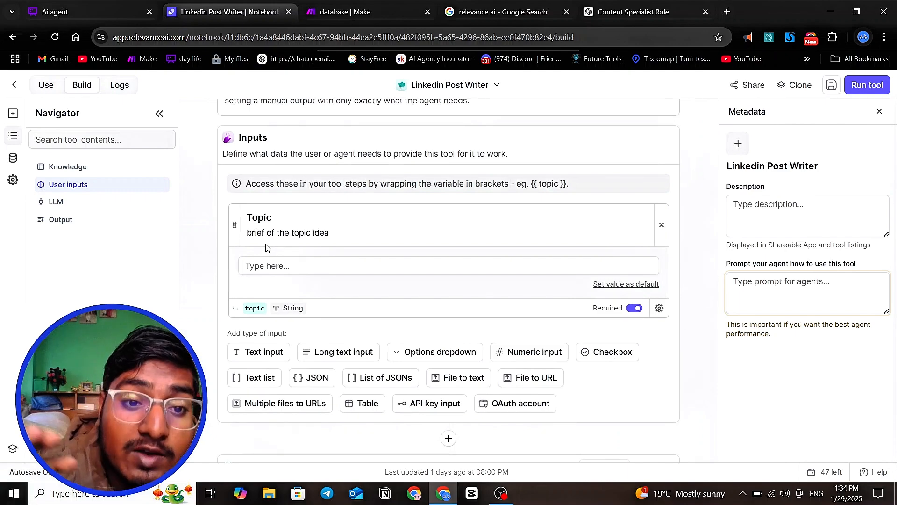
{"action": "left_click", "coordinate": [501, 493]}
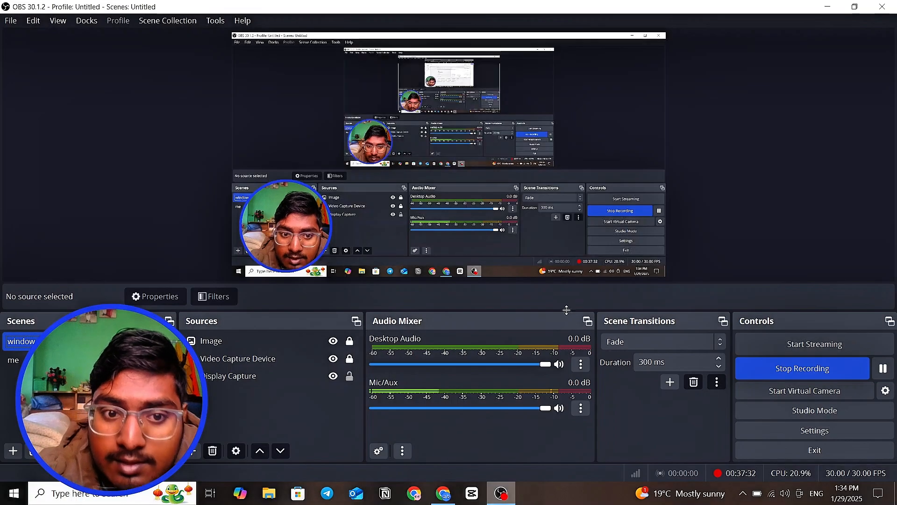
{"action": "left_click", "coordinate": [826, 6]}
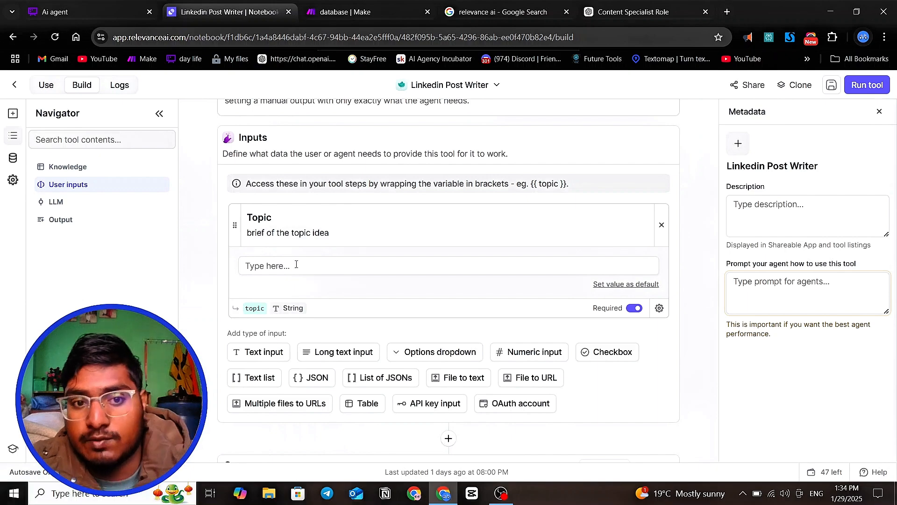
- Expand the LLM step beneath the tool's inputs to examine its LinkedIn post prompt
{"action": "left_click", "coordinate": [262, 267]}
{"action": "scroll", "coordinate": [380, 260], "scroll_direction": "down", "scroll_amount": 3}
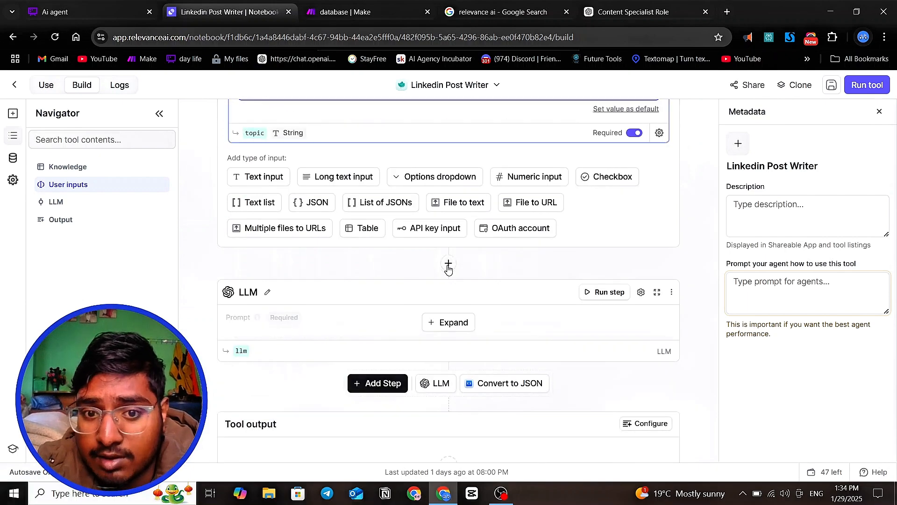
{"action": "scroll", "coordinate": [443, 292], "scroll_direction": "down", "scroll_amount": 2}
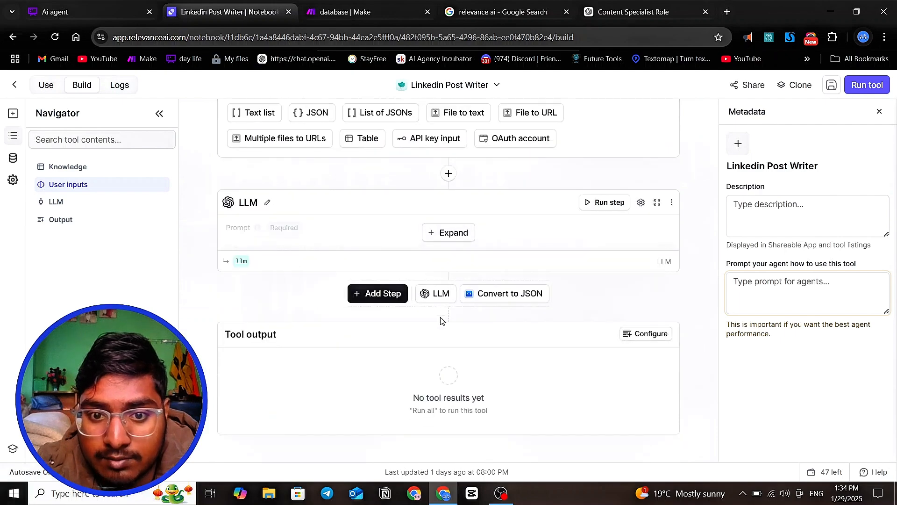
{"action": "left_click", "coordinate": [446, 233]}
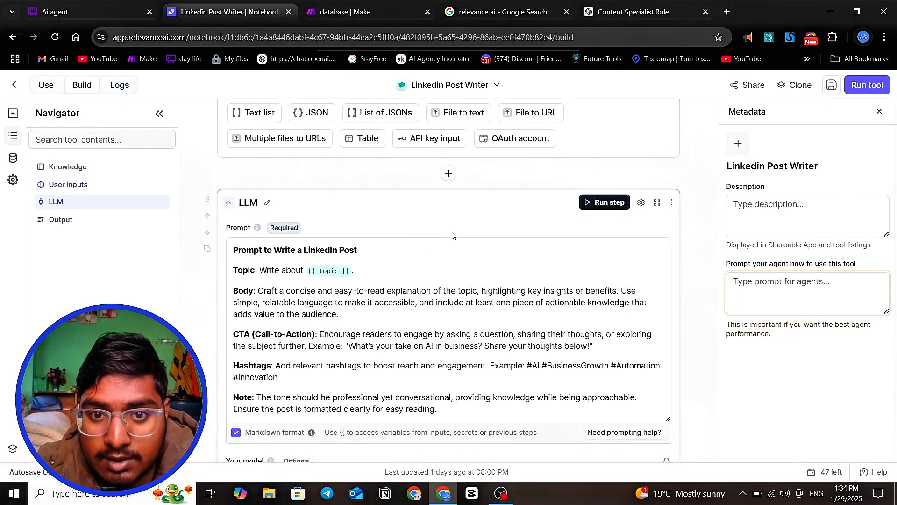
- Open the step library above the LLM step and look through its AI generation, Transform data and API calls categories
{"action": "left_click", "coordinate": [448, 176]}
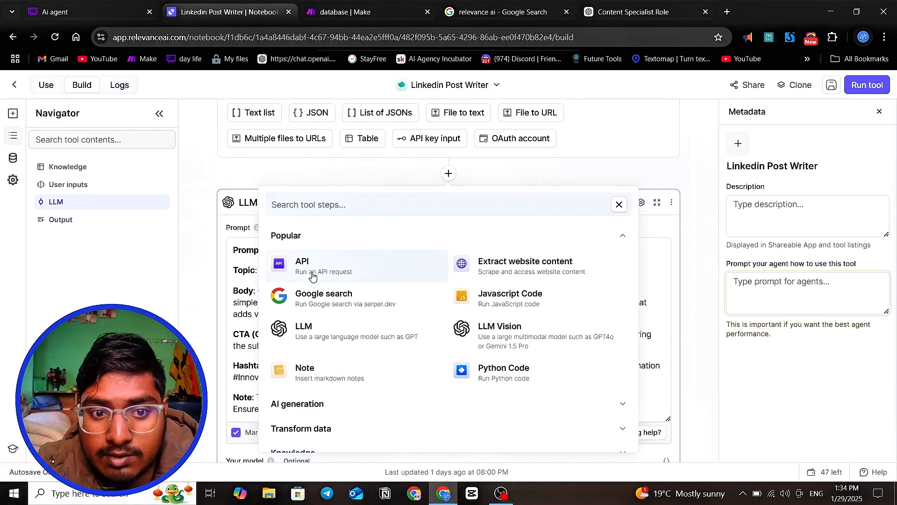
{"action": "scroll", "coordinate": [352, 386], "scroll_direction": "down", "scroll_amount": 3}
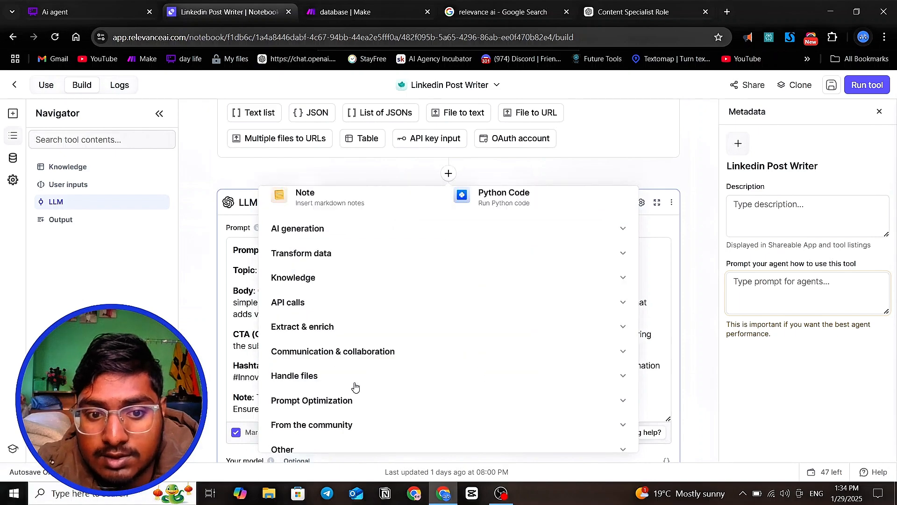
{"action": "left_click", "coordinate": [346, 234]}
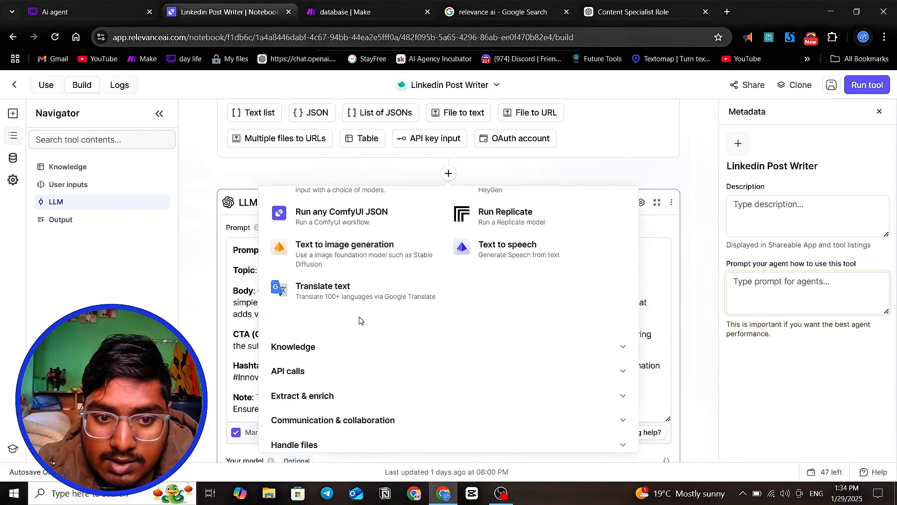
{"action": "left_click", "coordinate": [361, 321]}
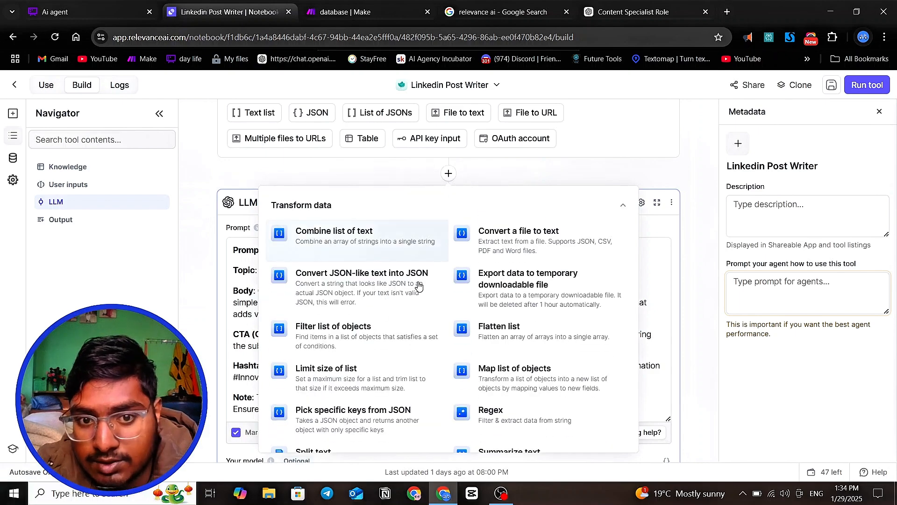
{"action": "scroll", "coordinate": [467, 321], "scroll_direction": "down", "scroll_amount": 6}
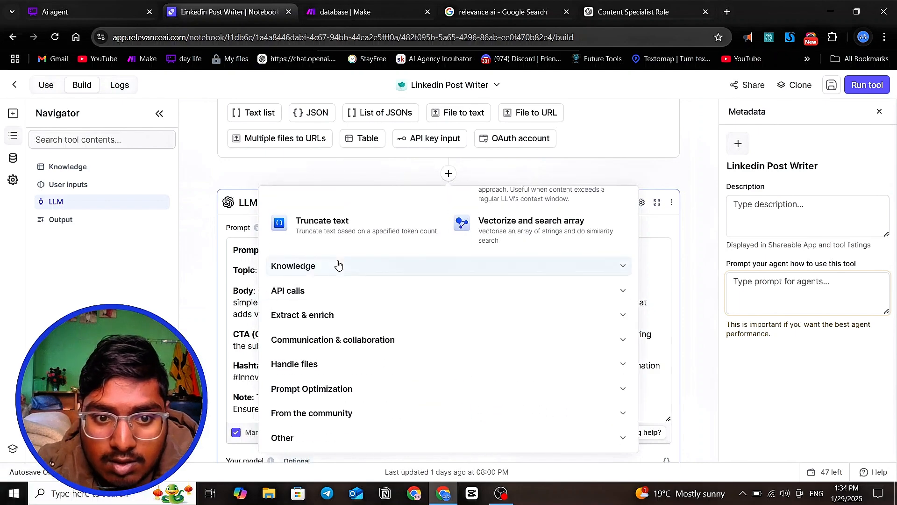
{"action": "left_click", "coordinate": [327, 292]}
{"action": "scroll", "coordinate": [371, 313], "scroll_direction": "down", "scroll_amount": 10}
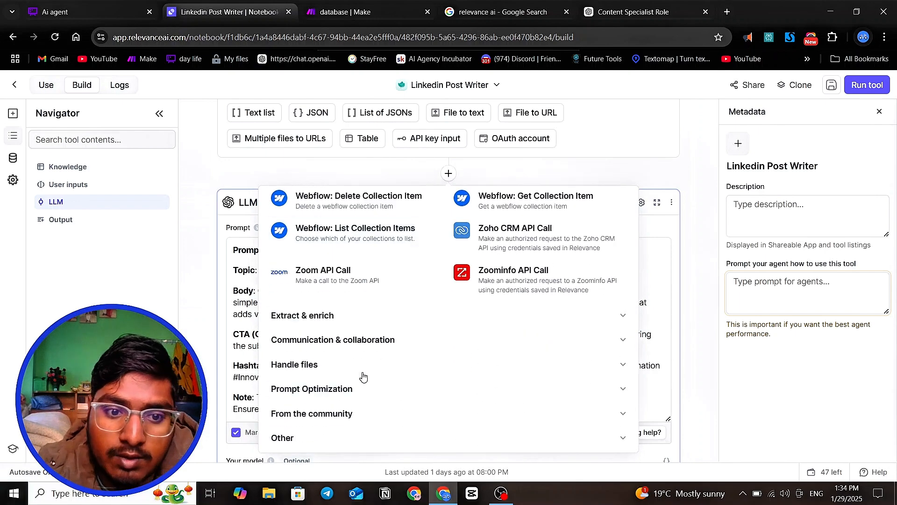
- Look through the Prompt Optimization and From the community step categories and close the step library without adding anything
{"action": "left_click", "coordinate": [361, 387]}
{"action": "scroll", "coordinate": [402, 334], "scroll_direction": "down", "scroll_amount": 2}
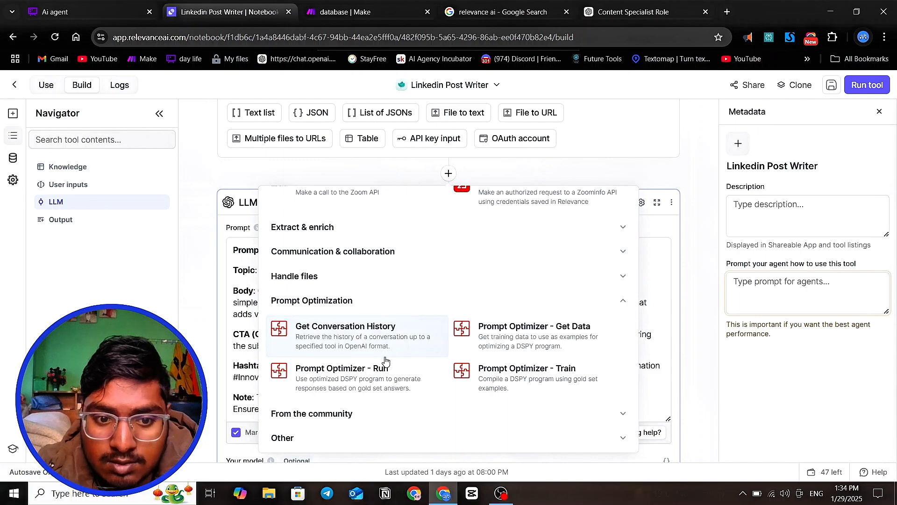
{"action": "scroll", "coordinate": [366, 387], "scroll_direction": "up", "scroll_amount": 3}
{"action": "scroll", "coordinate": [346, 402], "scroll_direction": "down", "scroll_amount": 3}
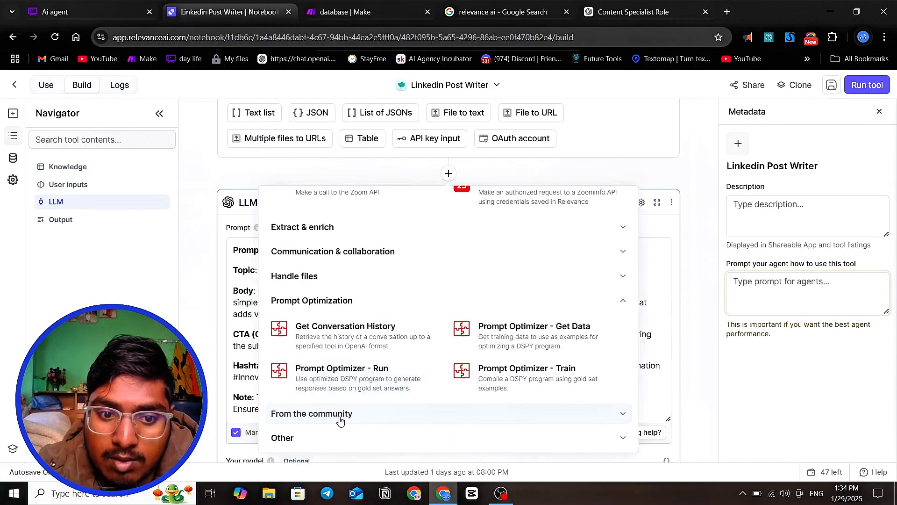
{"action": "left_click", "coordinate": [340, 418]}
{"action": "scroll", "coordinate": [426, 310], "scroll_direction": "down", "scroll_amount": 5}
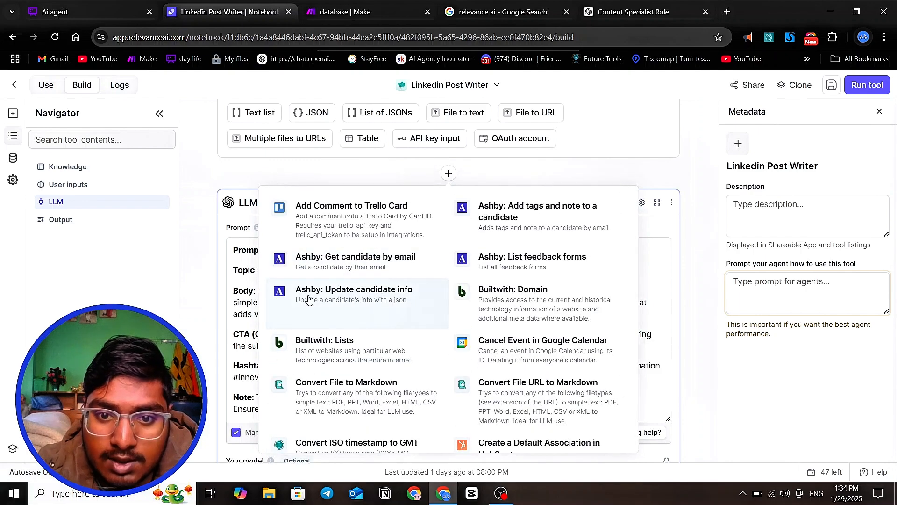
{"action": "scroll", "coordinate": [328, 303], "scroll_direction": "down", "scroll_amount": 8}
{"action": "scroll", "coordinate": [493, 336], "scroll_direction": "up", "scroll_amount": 5}
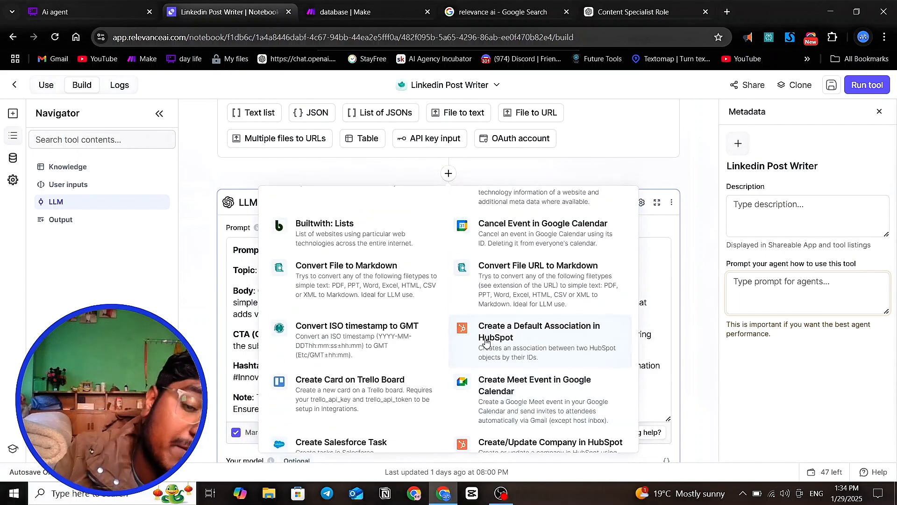
{"action": "scroll", "coordinate": [489, 338], "scroll_direction": "up", "scroll_amount": 5}
{"action": "left_click", "coordinate": [147, 305]}
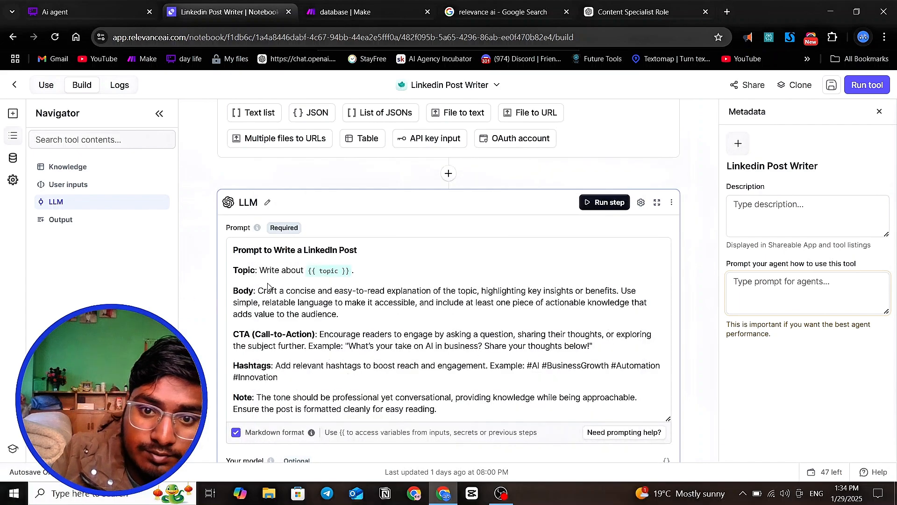
- Examine the LLM step's LinkedIn post prompt, covering its topic variable, body, CTA, hashtags and note sections, and its model setting
{"action": "scroll", "coordinate": [446, 187], "scroll_direction": "down", "scroll_amount": 1}
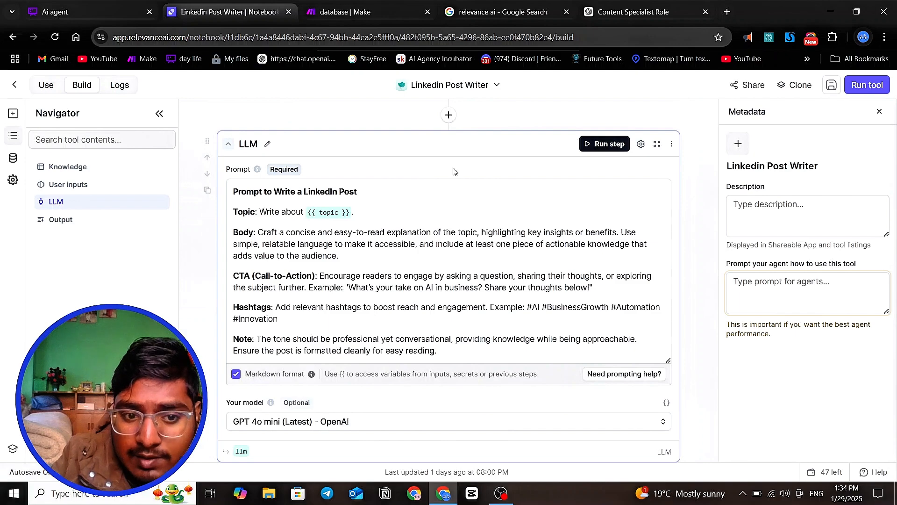
{"action": "scroll", "coordinate": [453, 170], "scroll_direction": "down", "scroll_amount": 1}
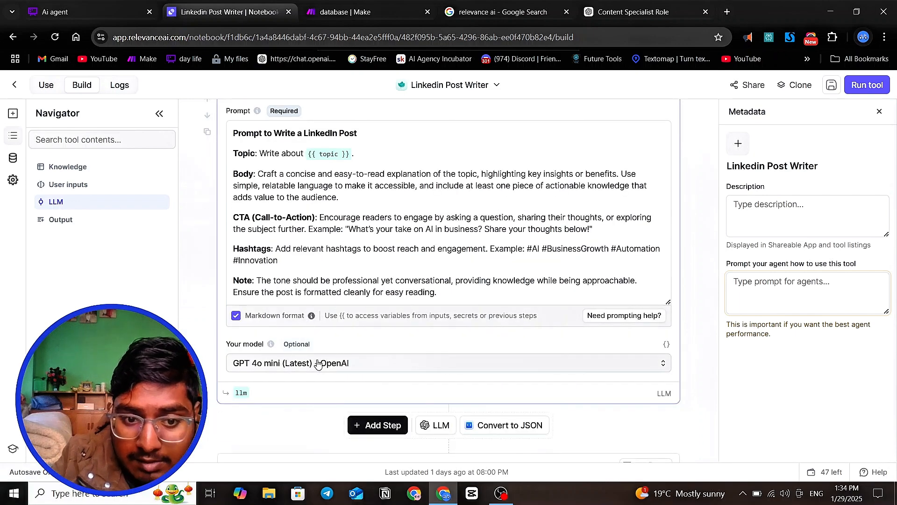
{"action": "scroll", "coordinate": [383, 287], "scroll_direction": "up", "scroll_amount": 1}
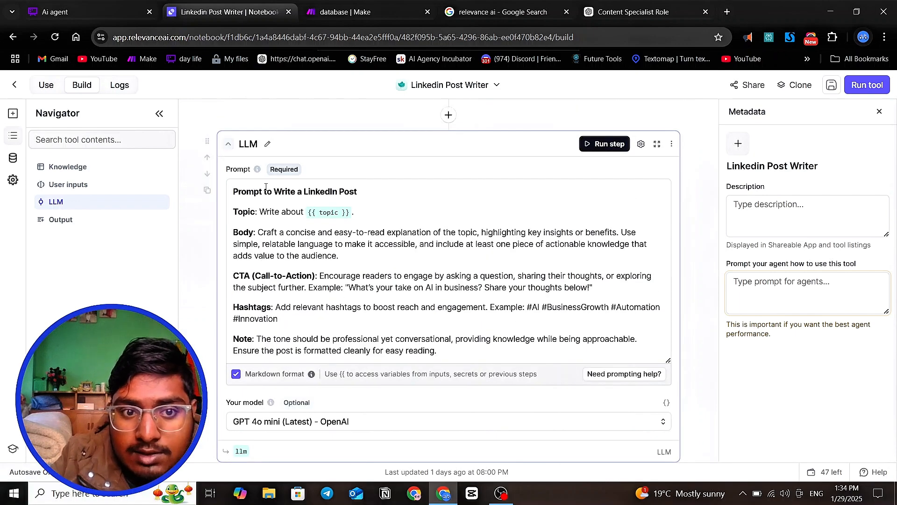
{"action": "left_click_drag", "start_coordinate": [234, 193], "coordinate": [359, 186]}
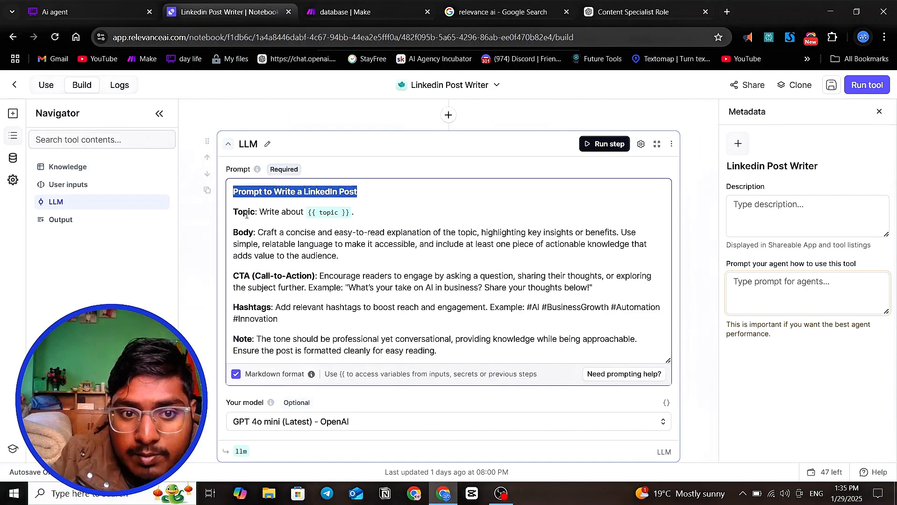
{"action": "left_click", "coordinate": [277, 231]}
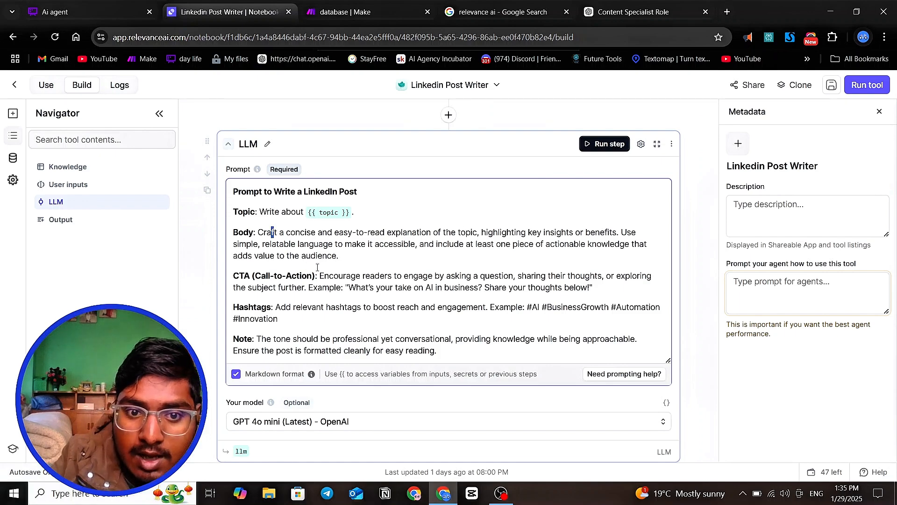
{"action": "left_click_drag", "start_coordinate": [325, 276], "coordinate": [603, 282]}
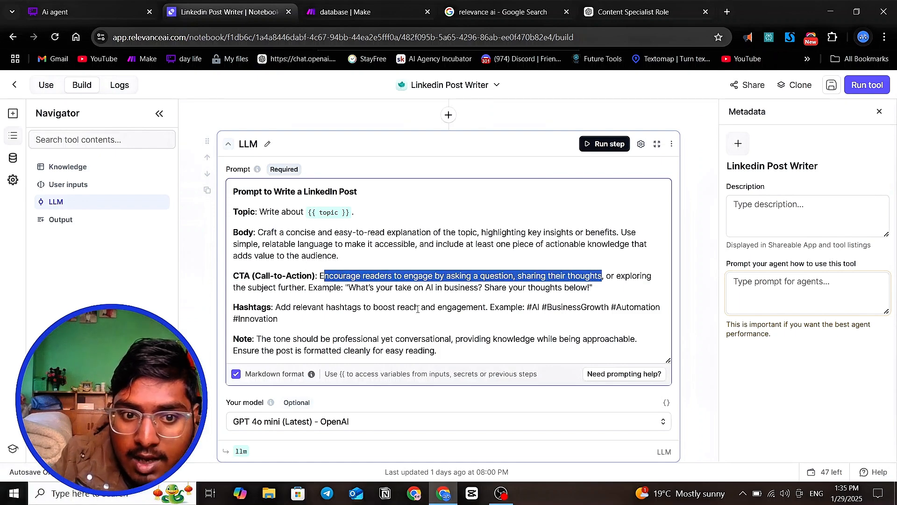
{"action": "scroll", "coordinate": [331, 286], "scroll_direction": "down", "scroll_amount": 3}
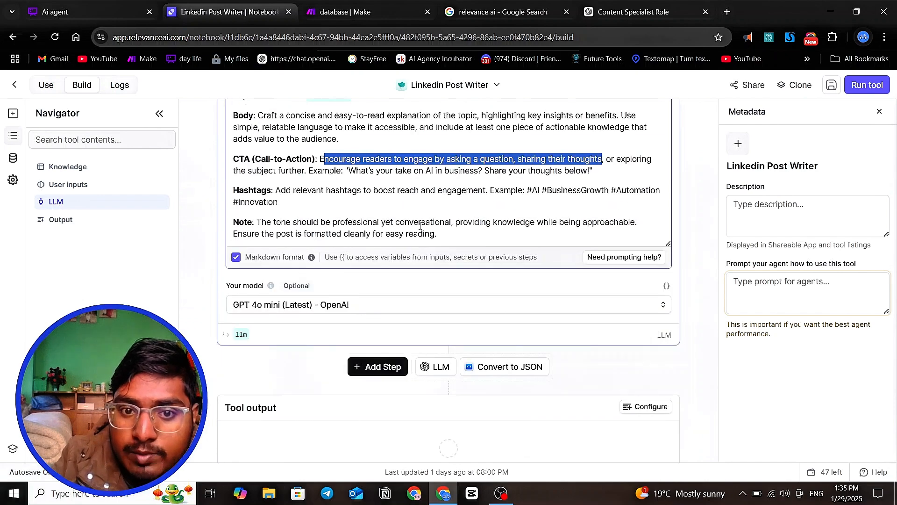
{"action": "scroll", "coordinate": [375, 271], "scroll_direction": "up", "scroll_amount": 1}
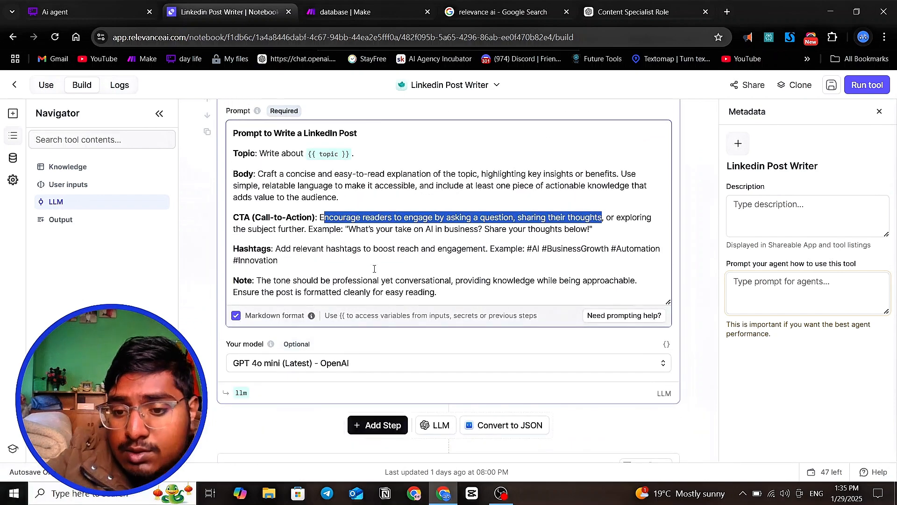
{"action": "scroll", "coordinate": [348, 272], "scroll_direction": "up", "scroll_amount": 1}
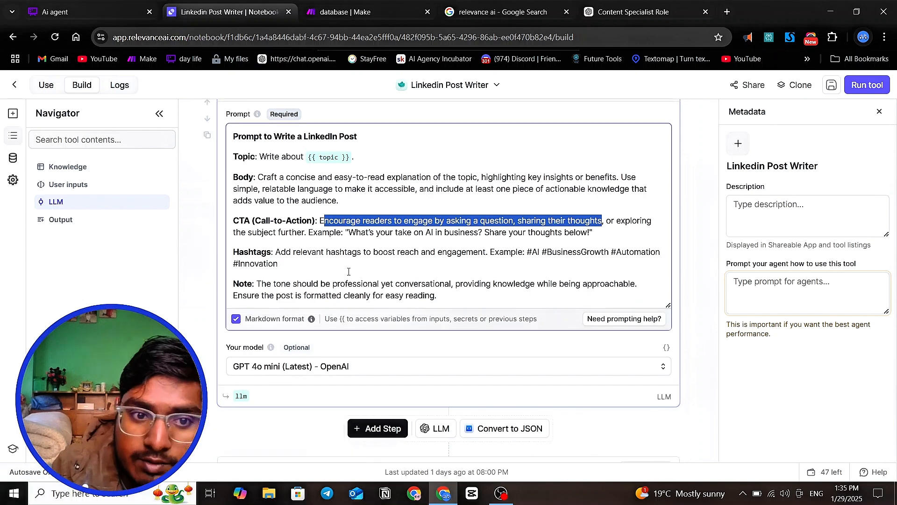
{"action": "scroll", "coordinate": [348, 272], "scroll_direction": "up", "scroll_amount": 3}
{"action": "left_click", "coordinate": [399, 321]}
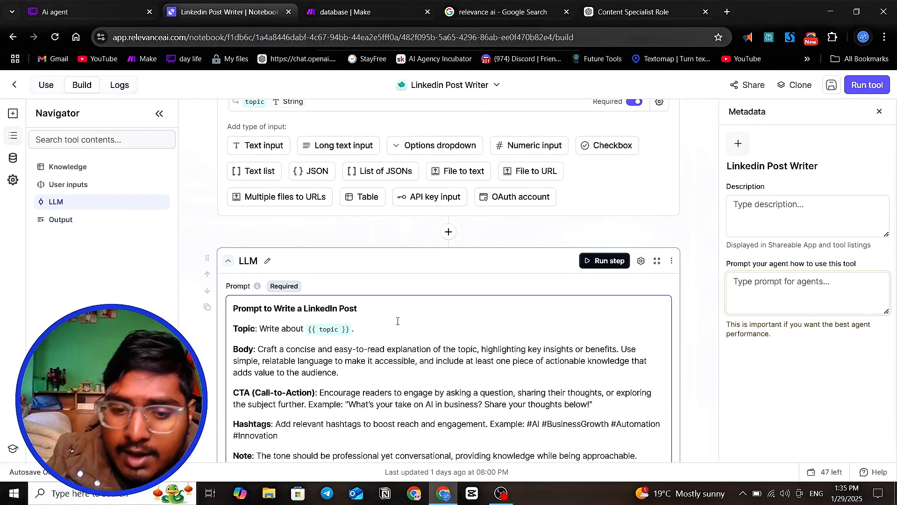
{"action": "scroll", "coordinate": [412, 311], "scroll_direction": "down", "scroll_amount": 2}
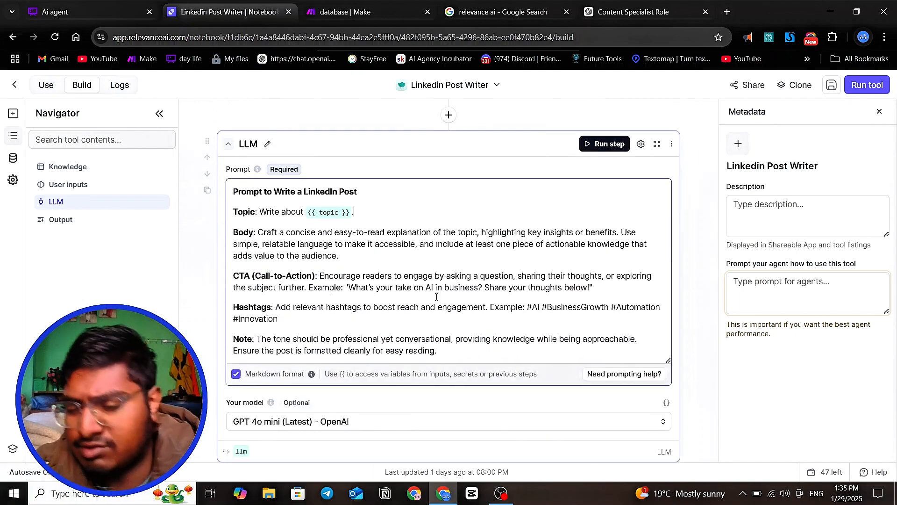
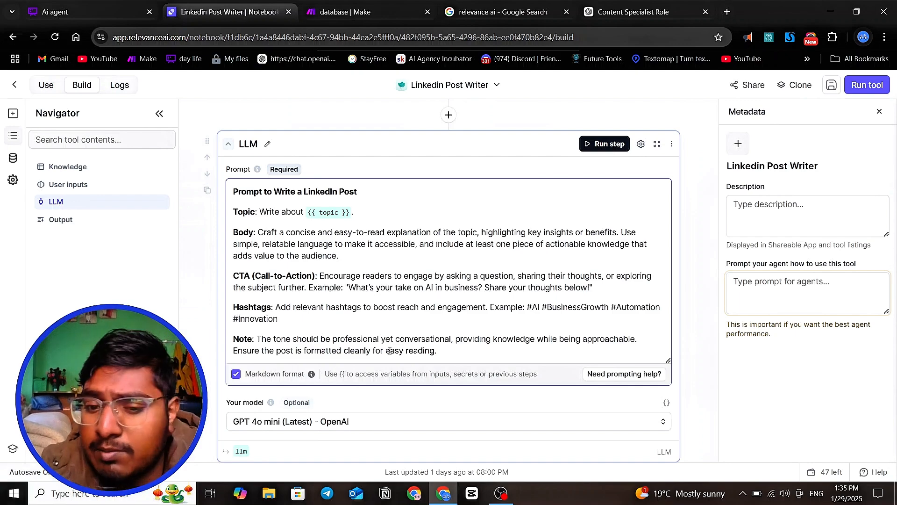
- Review the end of the LLM step, the tool output area and the steps that can be added before it, without adding one
{"action": "scroll", "coordinate": [253, 194], "scroll_direction": "down", "scroll_amount": 3}
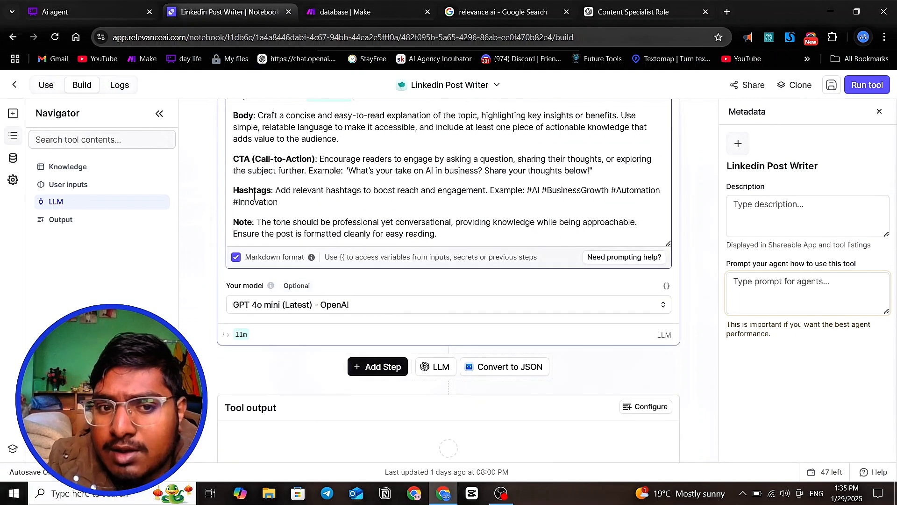
{"action": "scroll", "coordinate": [229, 206], "scroll_direction": "up", "scroll_amount": 3}
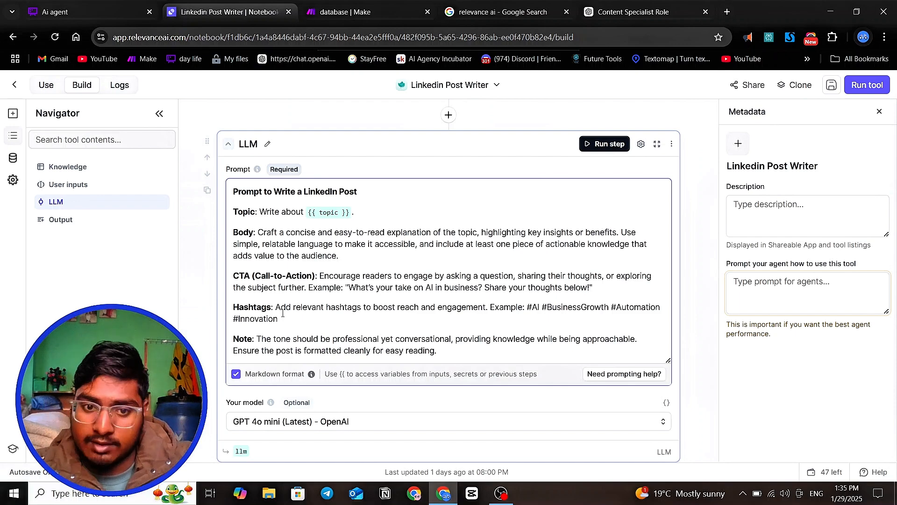
{"action": "scroll", "coordinate": [283, 313], "scroll_direction": "down", "scroll_amount": 1}
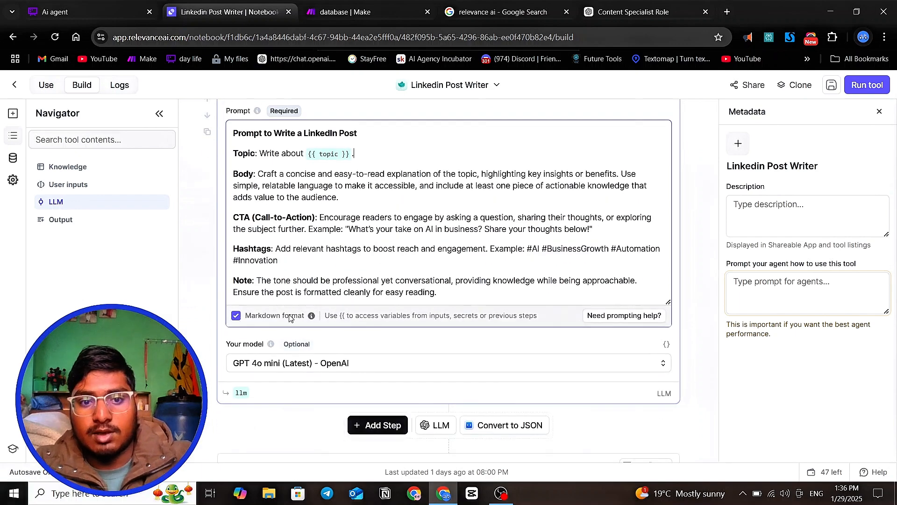
{"action": "scroll", "coordinate": [290, 318], "scroll_direction": "down", "scroll_amount": 3}
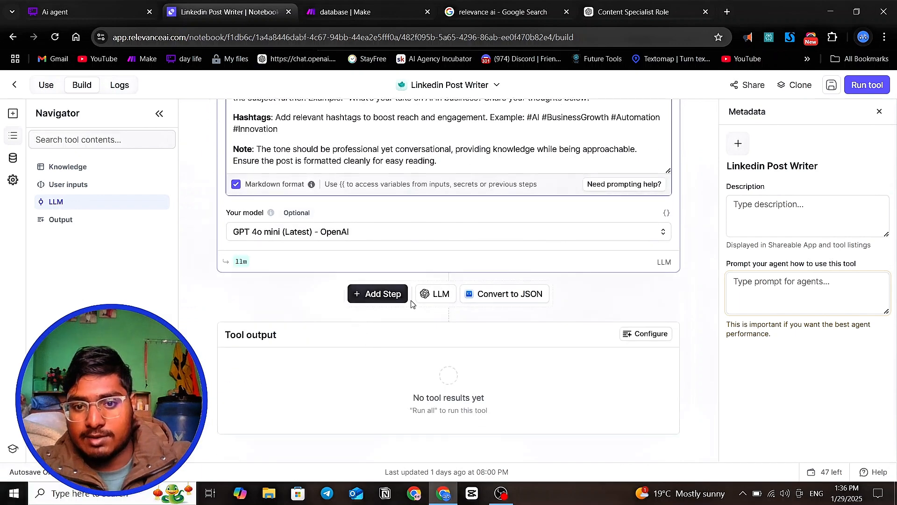
{"action": "left_click", "coordinate": [396, 294]}
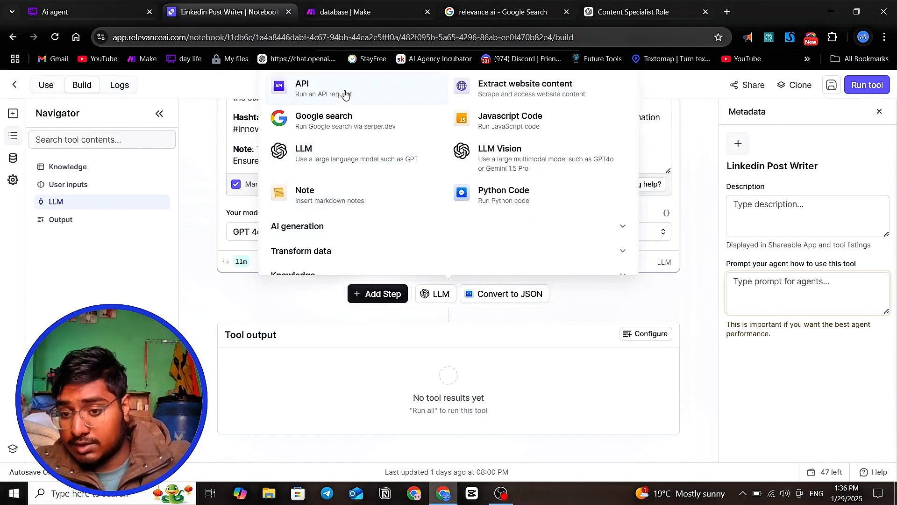
{"action": "left_click", "coordinate": [259, 298]}
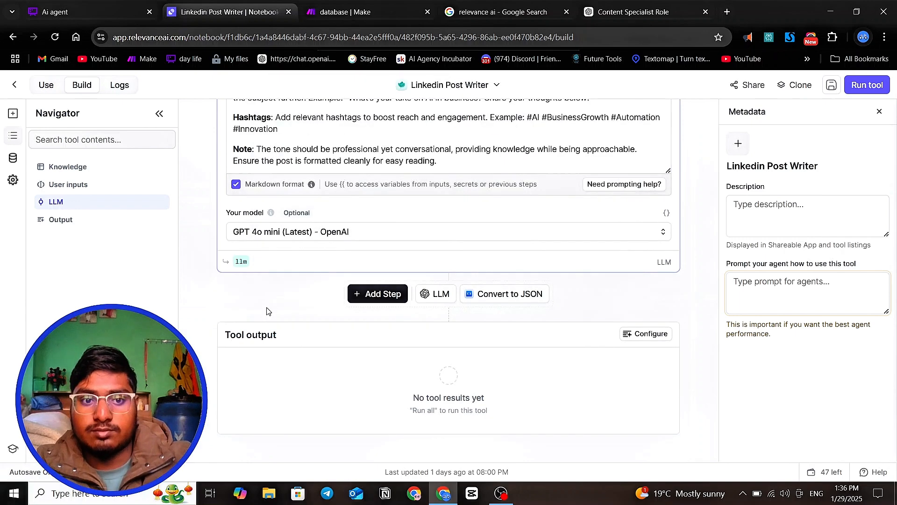
- Leave the Linkedin Post Writer and create a new blank tool from the workspace's tools
{"action": "scroll", "coordinate": [269, 311], "scroll_direction": "up", "scroll_amount": 3}
{"action": "scroll", "coordinate": [269, 311], "scroll_direction": "up", "scroll_amount": 6}
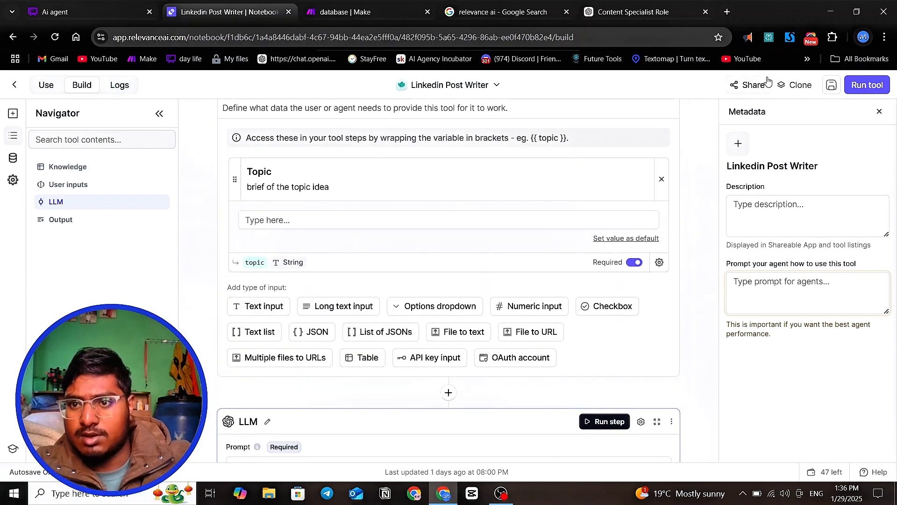
{"action": "left_click", "coordinate": [15, 86]}
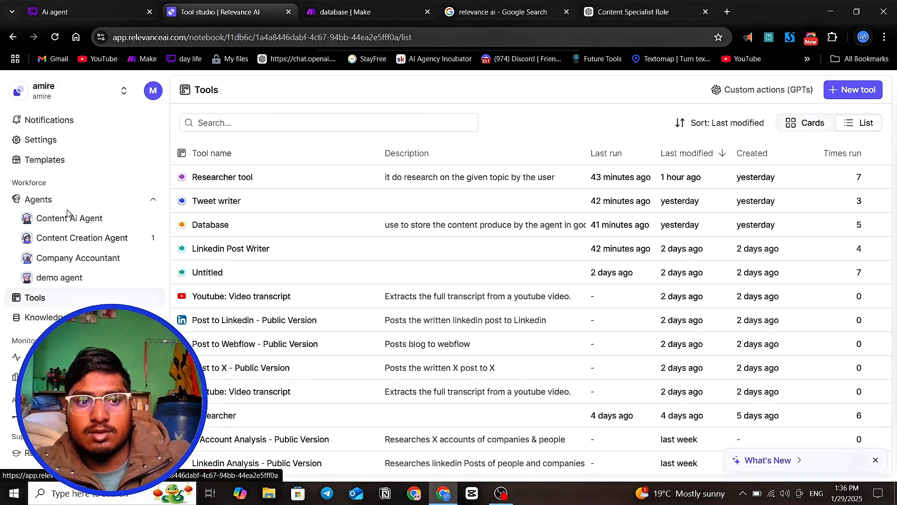
{"action": "left_click", "coordinate": [851, 90]}
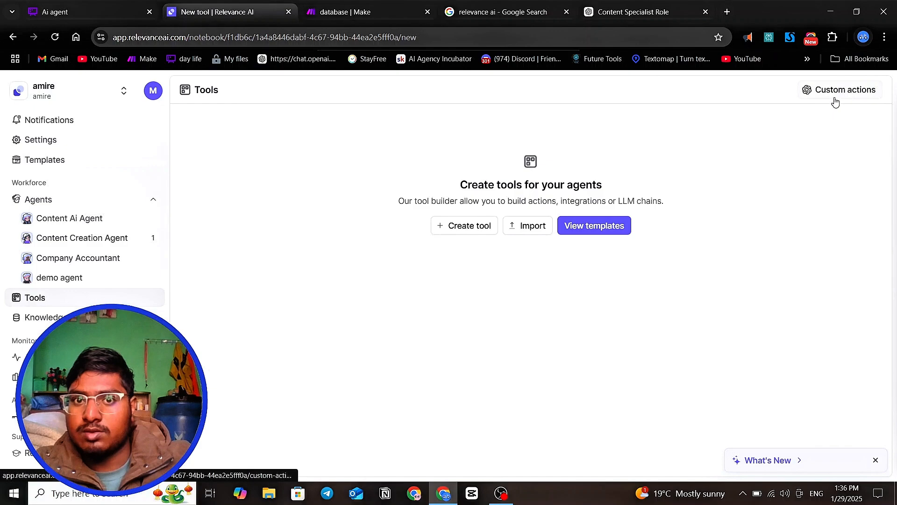
{"action": "left_click", "coordinate": [446, 227]}
{"action": "scroll", "coordinate": [365, 257], "scroll_direction": "down", "scroll_amount": 1}
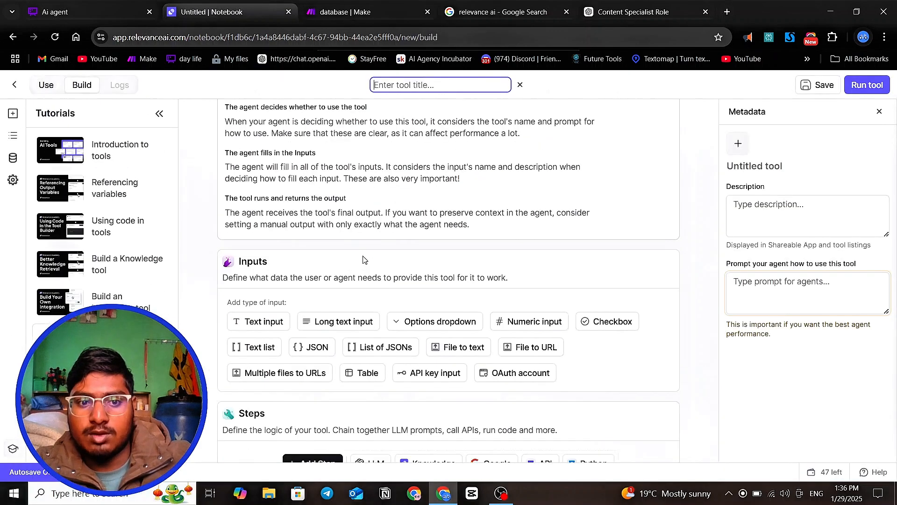
- Add a text input titled "idea" to the new tool and expand the full list of input types
{"action": "left_click", "coordinate": [260, 317]}
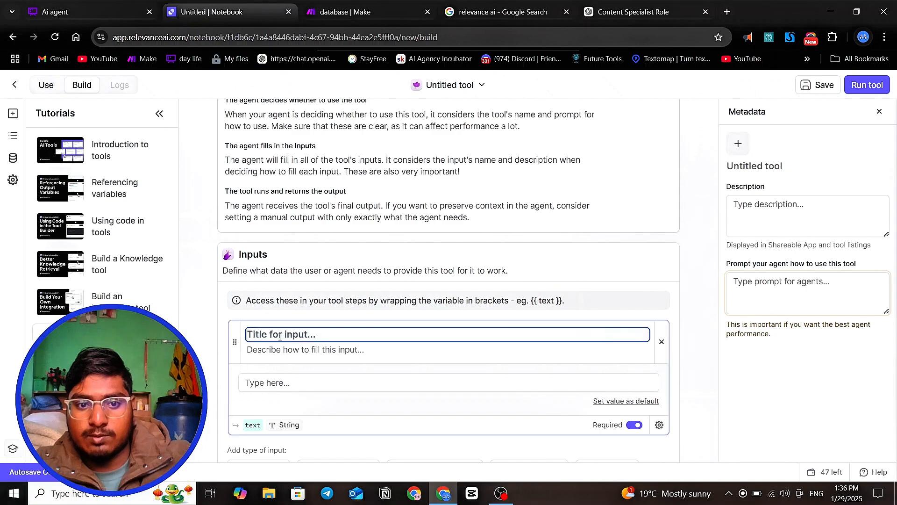
{"action": "type", "text": "idea"}
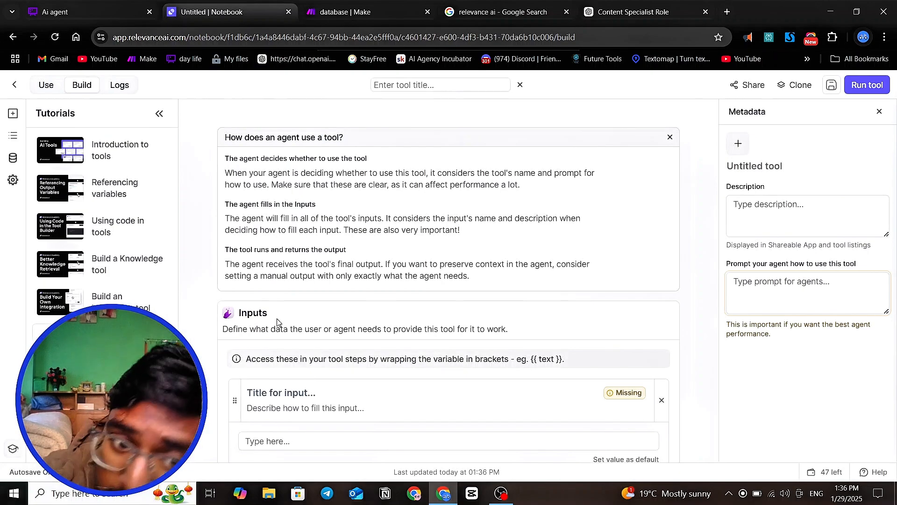
{"action": "left_click", "coordinate": [283, 341]}
{"action": "type", "text": "idea"}
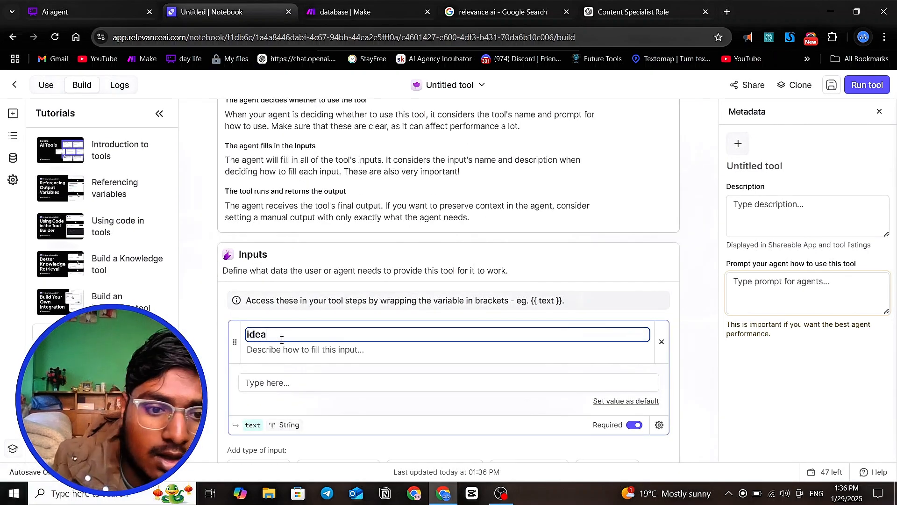
{"action": "scroll", "coordinate": [299, 334], "scroll_direction": "down", "scroll_amount": 4}
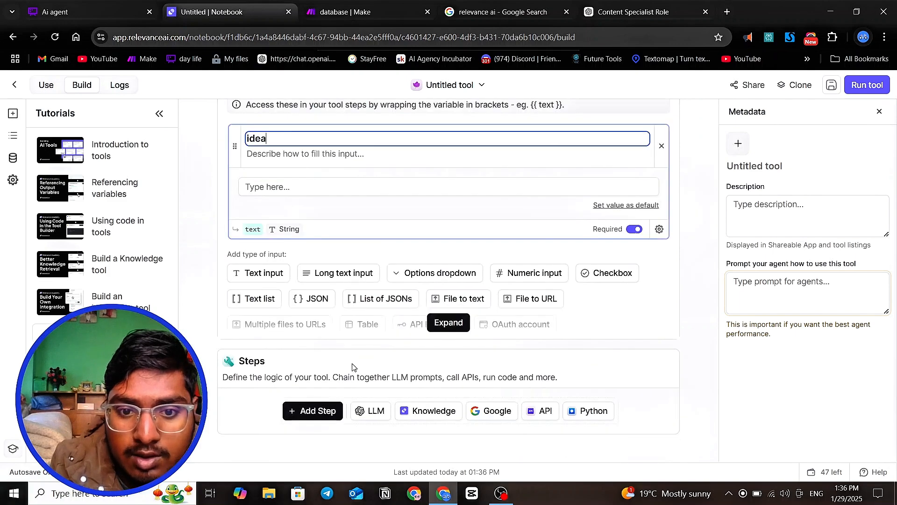
{"action": "left_click", "coordinate": [405, 324]}
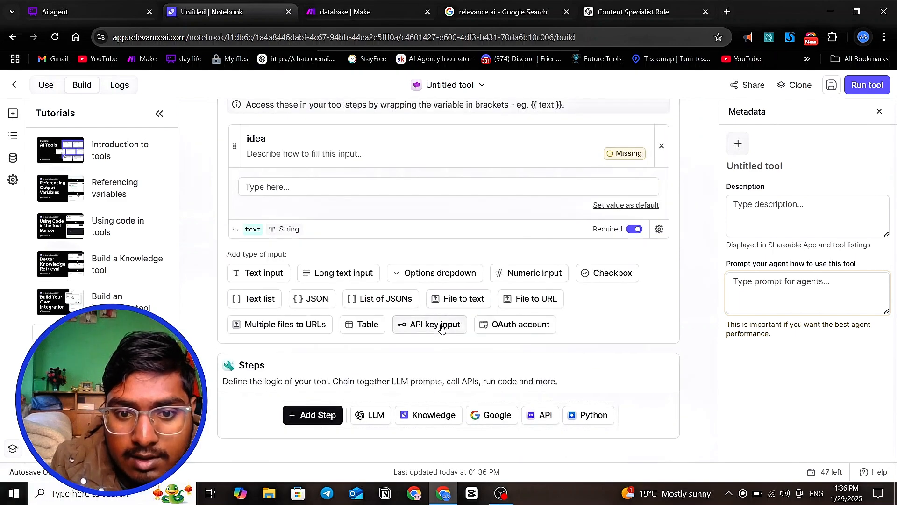
- Add an LLM step to the tool and look over its empty prompt, model setting and the tool output area
{"action": "left_click", "coordinate": [366, 413]}
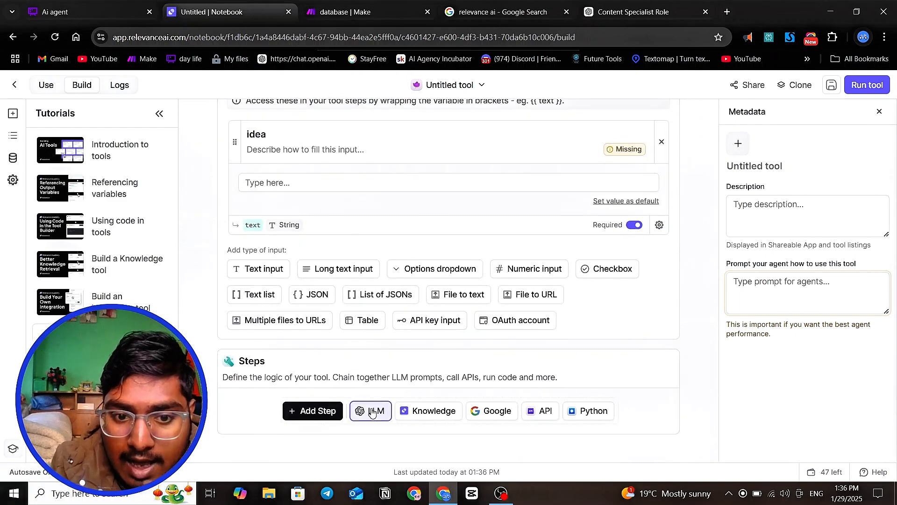
{"action": "left_click", "coordinate": [252, 240]}
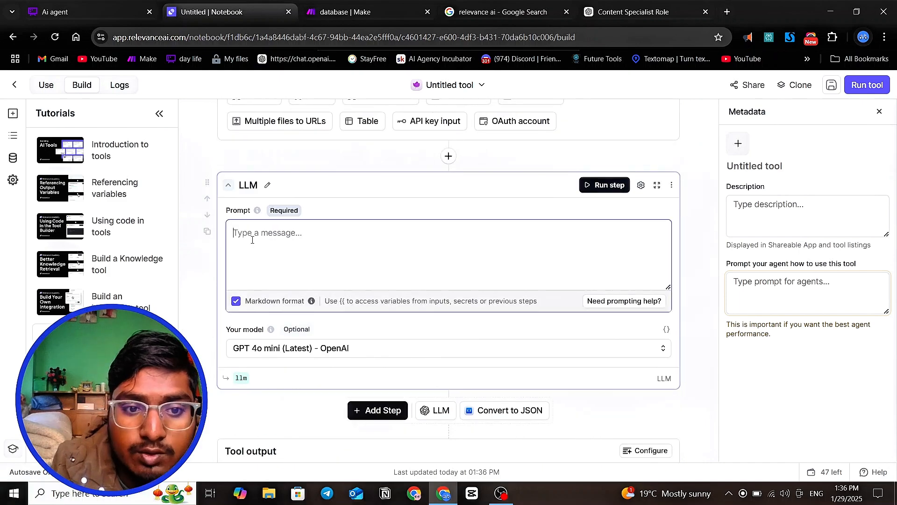
{"action": "scroll", "coordinate": [395, 356], "scroll_direction": "down", "scroll_amount": 2}
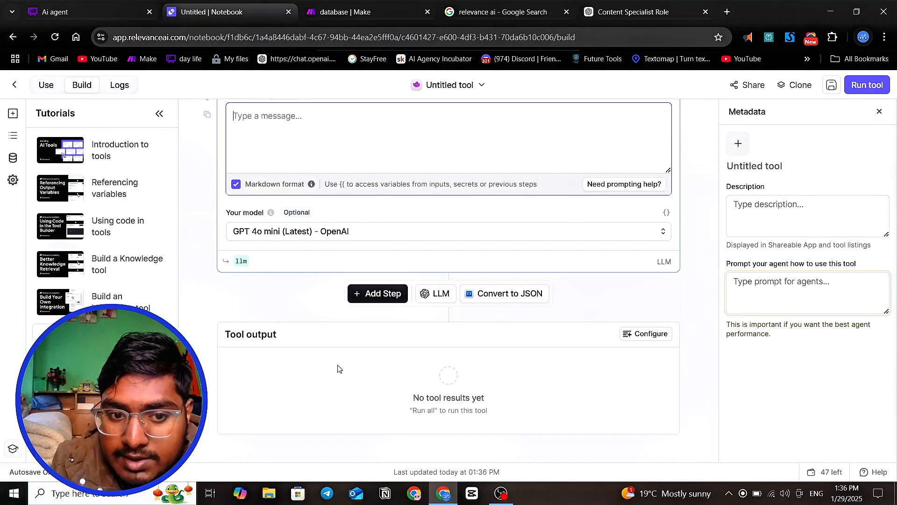
{"action": "scroll", "coordinate": [267, 359], "scroll_direction": "up", "scroll_amount": 1}
{"action": "scroll", "coordinate": [276, 371], "scroll_direction": "up", "scroll_amount": 1}
{"action": "scroll", "coordinate": [283, 383], "scroll_direction": "down", "scroll_amount": 2}
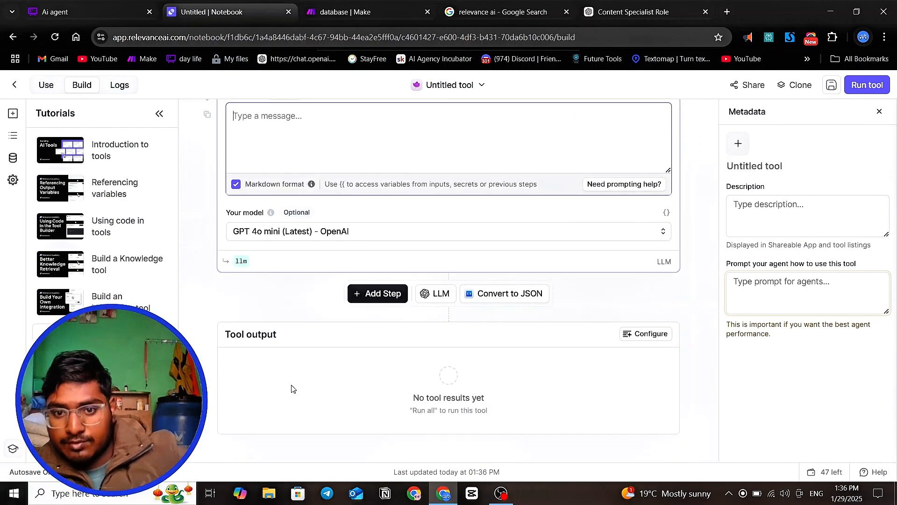
{"action": "scroll", "coordinate": [292, 389], "scroll_direction": "up", "scroll_amount": 5}
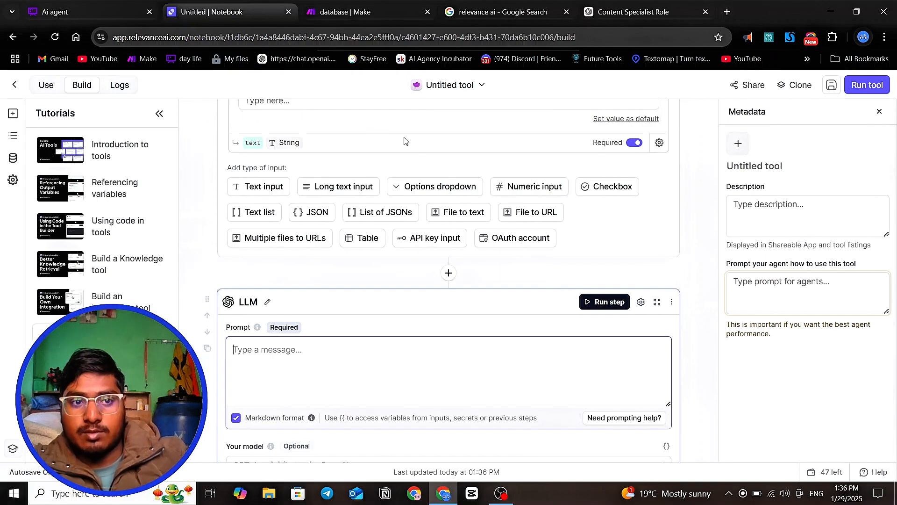
- Leave the untitled tool, discarding its unsaved changes, and open the Tweet writer tool
{"action": "left_click", "coordinate": [21, 88]}
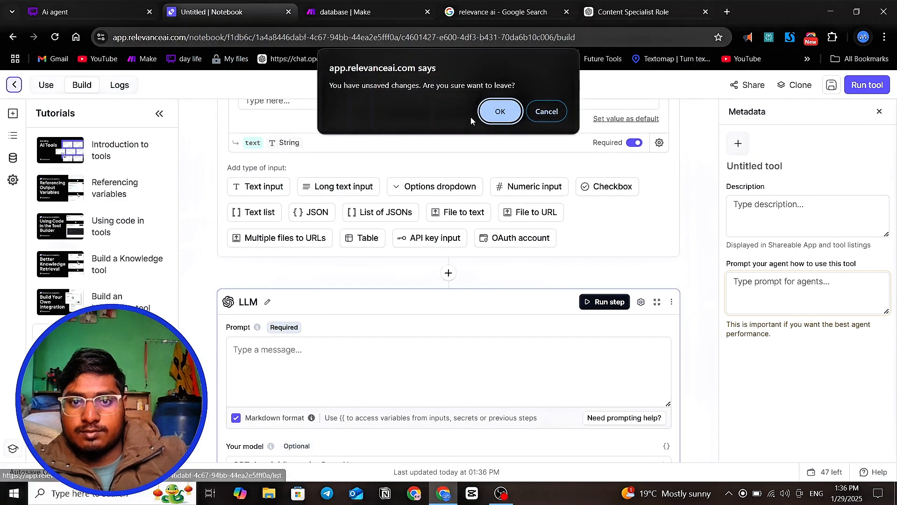
{"action": "left_click", "coordinate": [497, 116]}
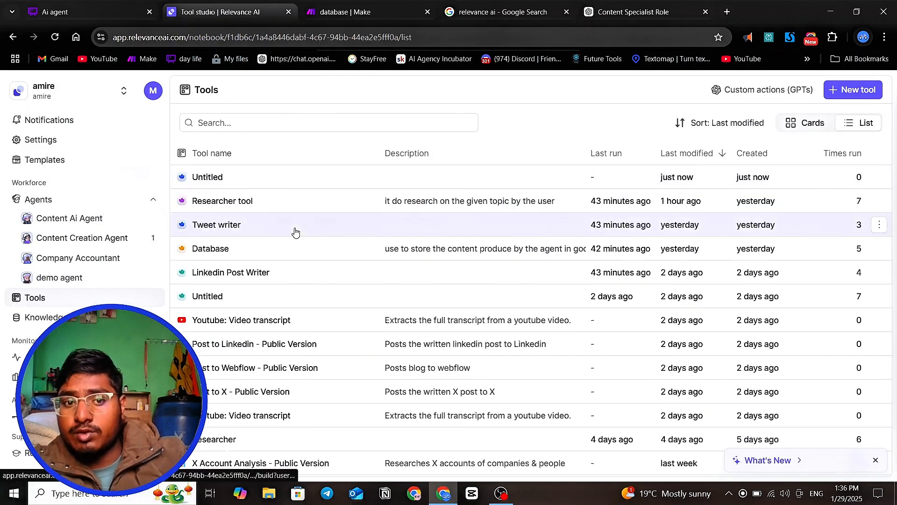
{"action": "left_click", "coordinate": [294, 230]}
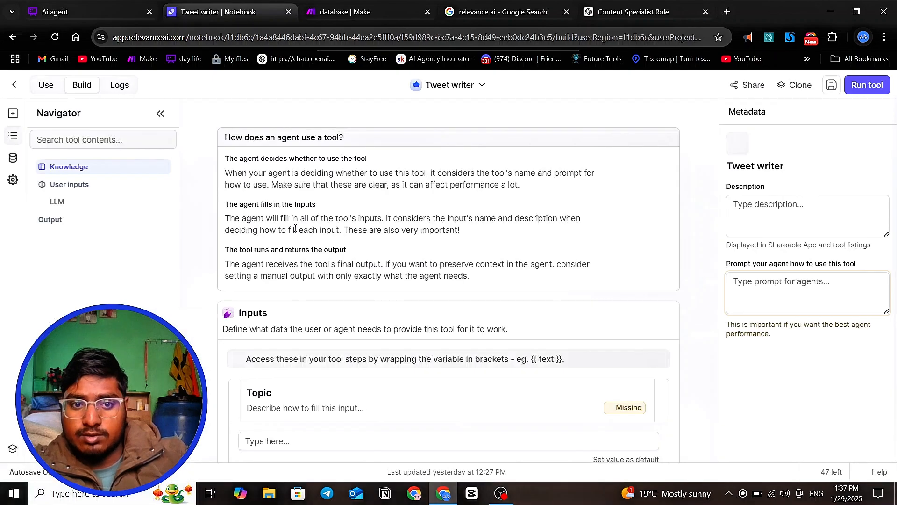
- Examine the Tweet writer's Topic input and its expanded LLM step, including the X post prompt and the model setting
{"action": "scroll", "coordinate": [296, 233], "scroll_direction": "down", "scroll_amount": 2}
{"action": "scroll", "coordinate": [374, 235], "scroll_direction": "down", "scroll_amount": 4}
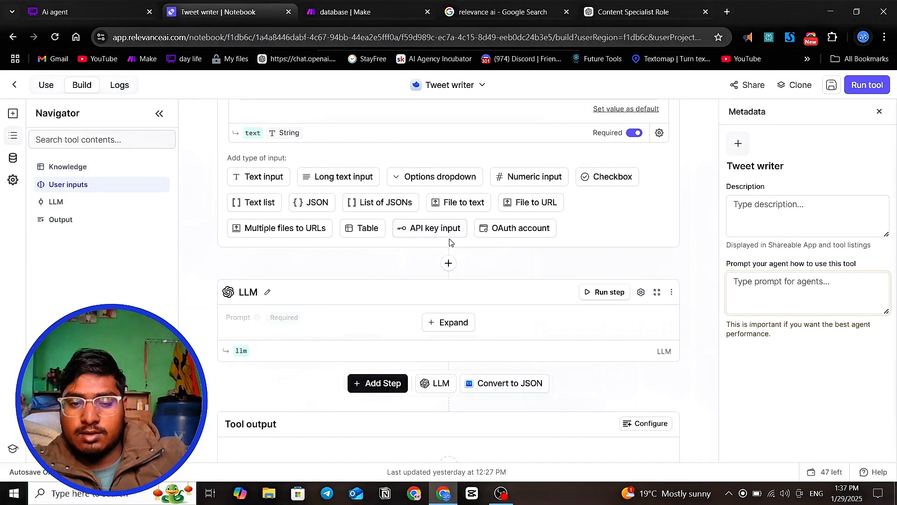
{"action": "scroll", "coordinate": [337, 258], "scroll_direction": "down", "scroll_amount": 2}
{"action": "scroll", "coordinate": [337, 261], "scroll_direction": "up", "scroll_amount": 3}
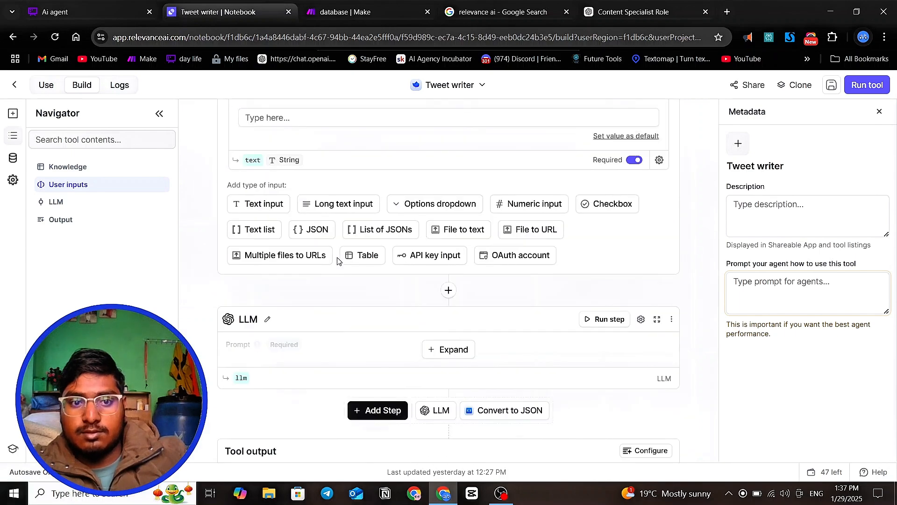
{"action": "left_click", "coordinate": [446, 346]}
{"action": "scroll", "coordinate": [369, 297], "scroll_direction": "down", "scroll_amount": 1}
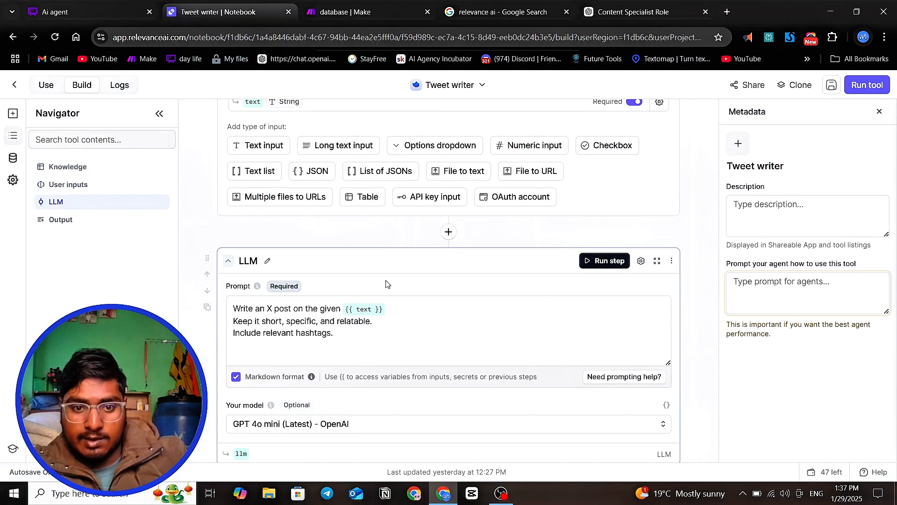
{"action": "scroll", "coordinate": [386, 282], "scroll_direction": "down", "scroll_amount": 4}
{"action": "scroll", "coordinate": [375, 321], "scroll_direction": "up", "scroll_amount": 5}
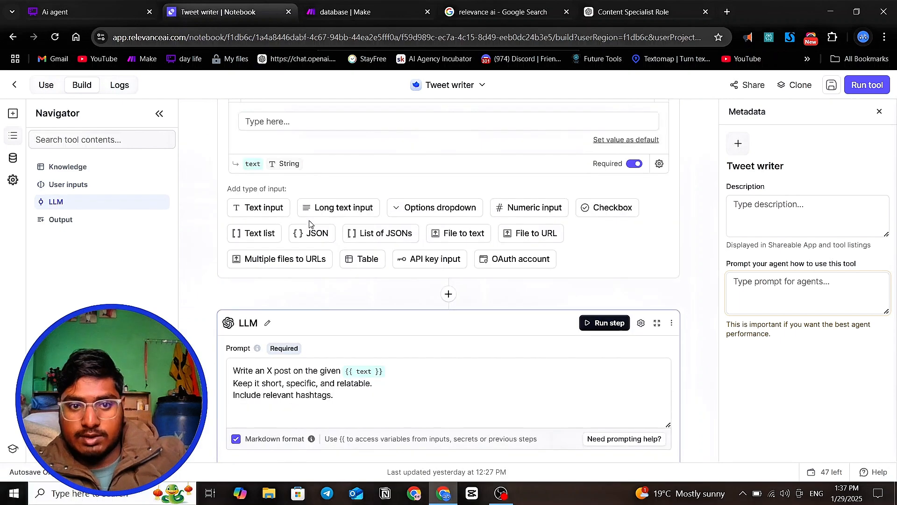
{"action": "scroll", "coordinate": [309, 223], "scroll_direction": "up", "scroll_amount": 2}
{"action": "scroll", "coordinate": [309, 223], "scroll_direction": "down", "scroll_amount": 1}
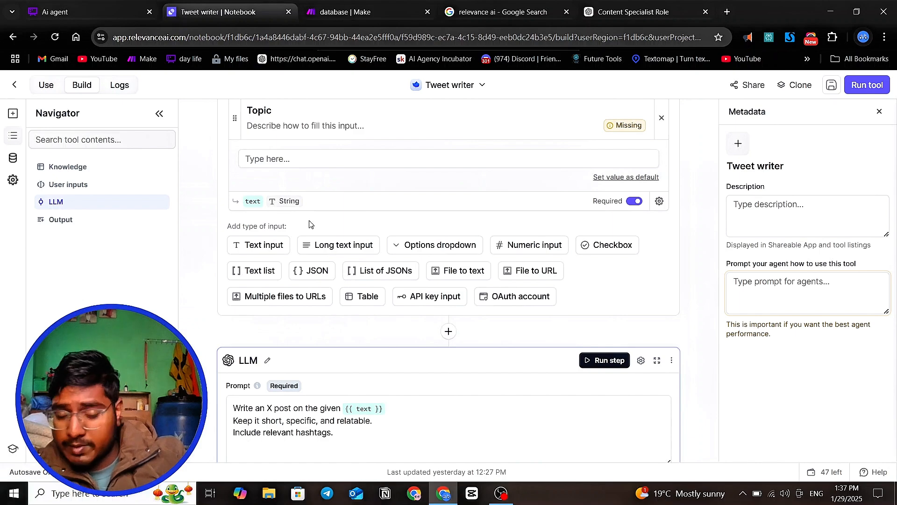
{"action": "scroll", "coordinate": [309, 223], "scroll_direction": "down", "scroll_amount": 3}
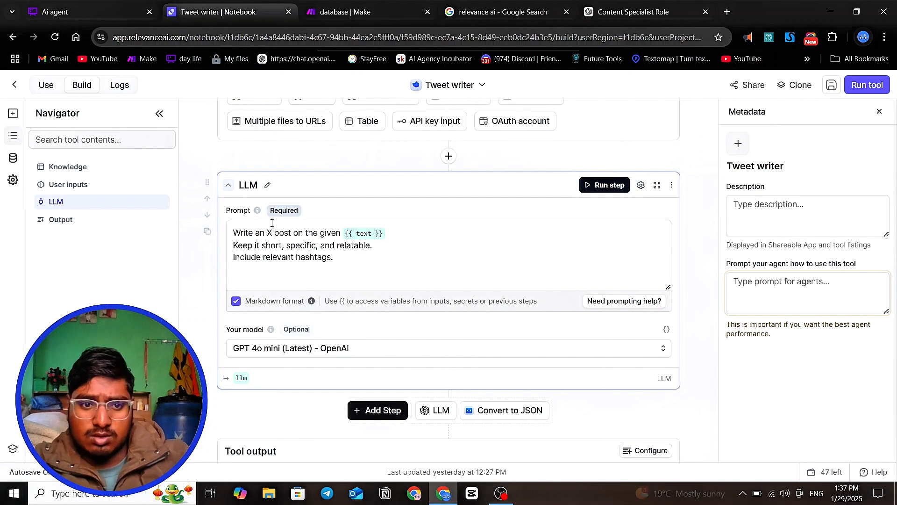
- Return to the tools list, open the Researcher tool and examine its Topic input and LLM step's research prompt and model
{"action": "scroll", "coordinate": [328, 281], "scroll_direction": "up", "scroll_amount": 8}
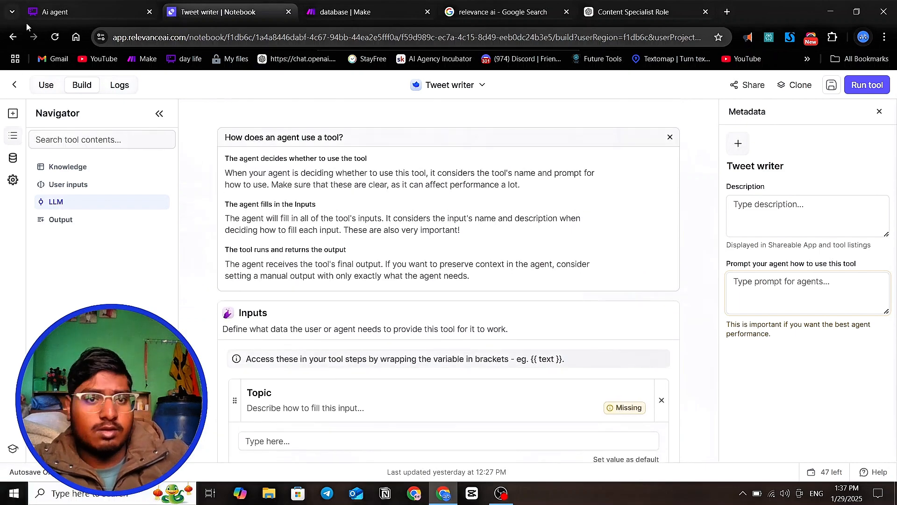
{"action": "left_click", "coordinate": [17, 40]}
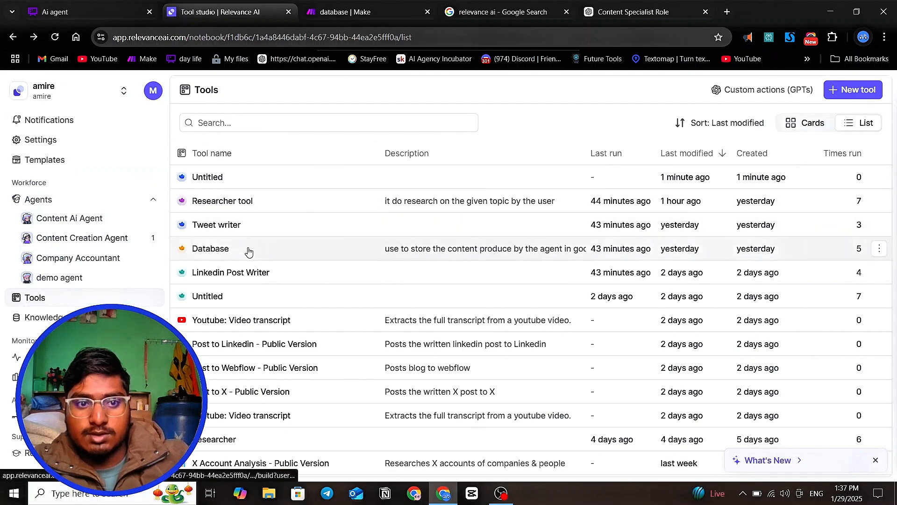
{"action": "left_click", "coordinate": [272, 201]}
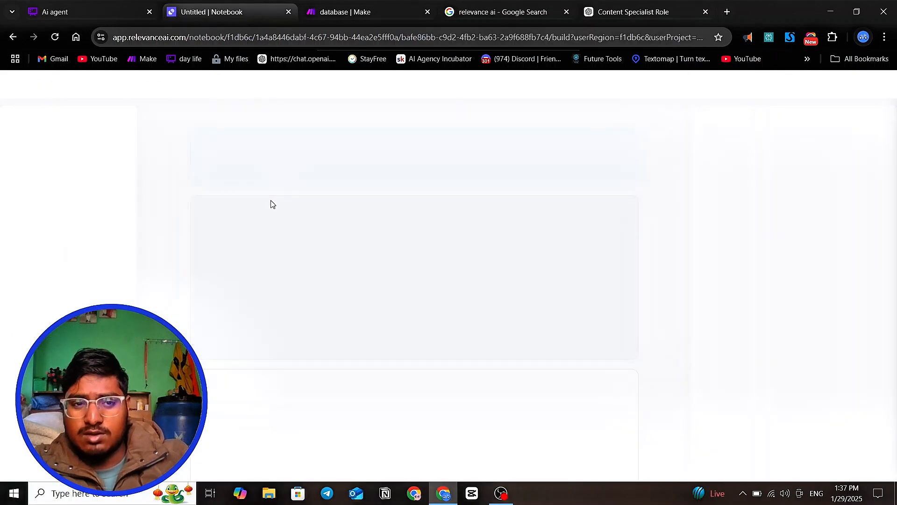
{"action": "scroll", "coordinate": [376, 272], "scroll_direction": "down", "scroll_amount": 2}
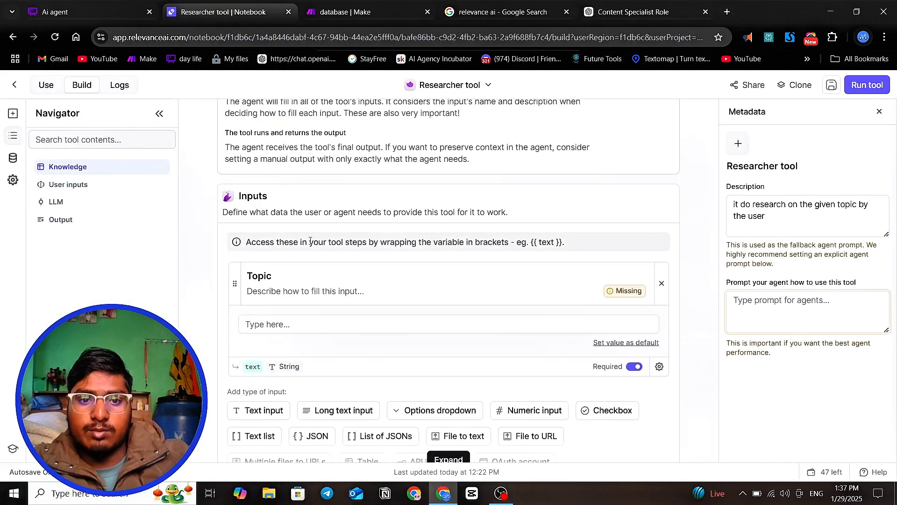
{"action": "scroll", "coordinate": [370, 271], "scroll_direction": "down", "scroll_amount": 2}
{"action": "scroll", "coordinate": [341, 205], "scroll_direction": "down", "scroll_amount": 2}
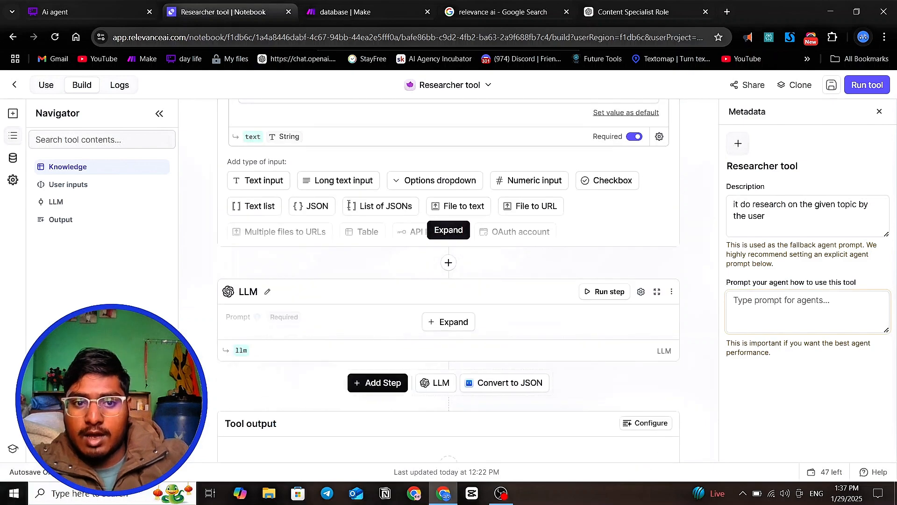
{"action": "left_click", "coordinate": [449, 320]}
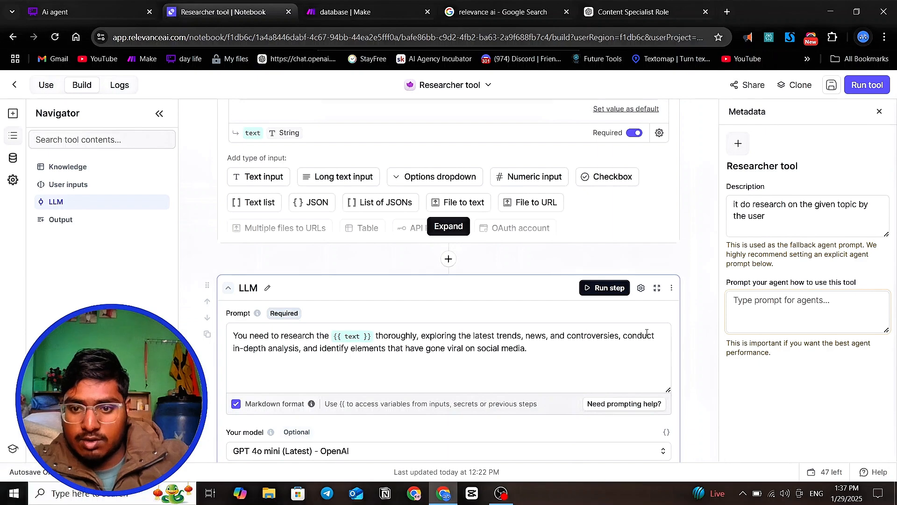
{"action": "scroll", "coordinate": [334, 313], "scroll_direction": "down", "scroll_amount": 4}
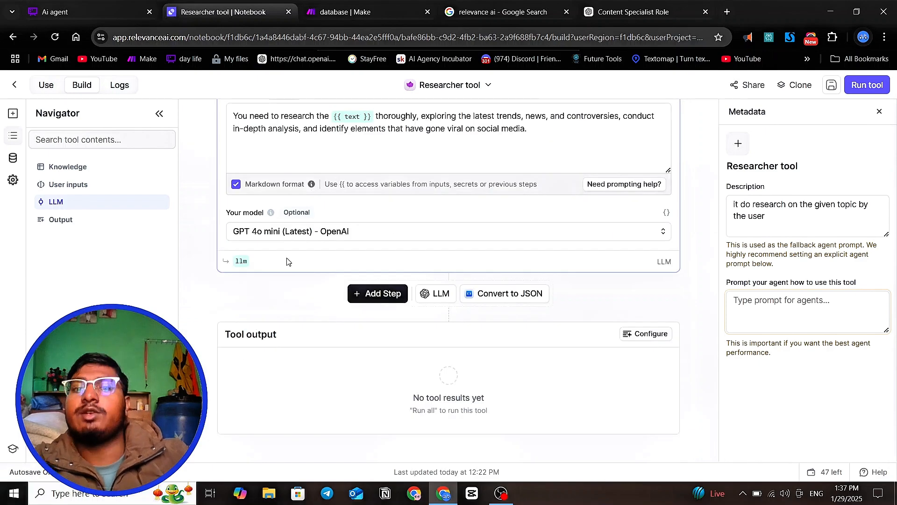
- Go back to the tools list, open the Database tool and review its Linkedin post, Twitter (X) Post and Topic inputs
{"action": "left_click", "coordinate": [12, 38]}
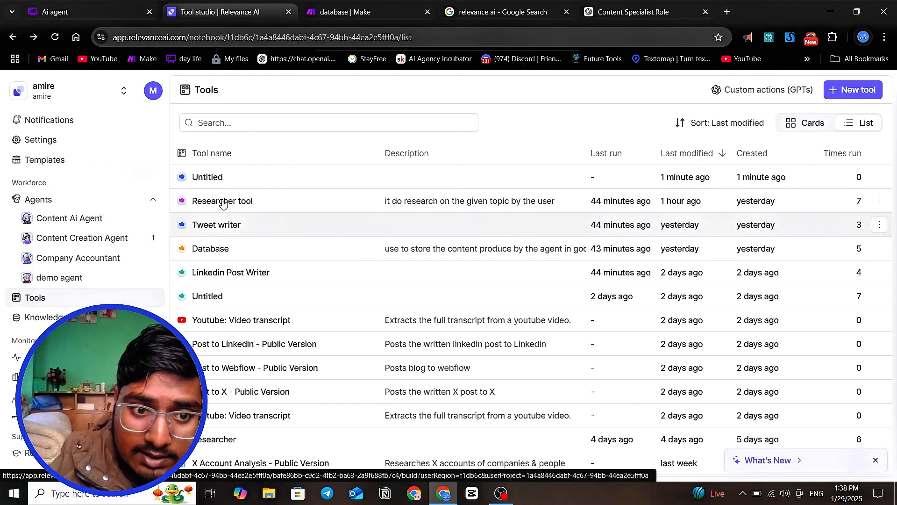
{"action": "left_click", "coordinate": [236, 249]}
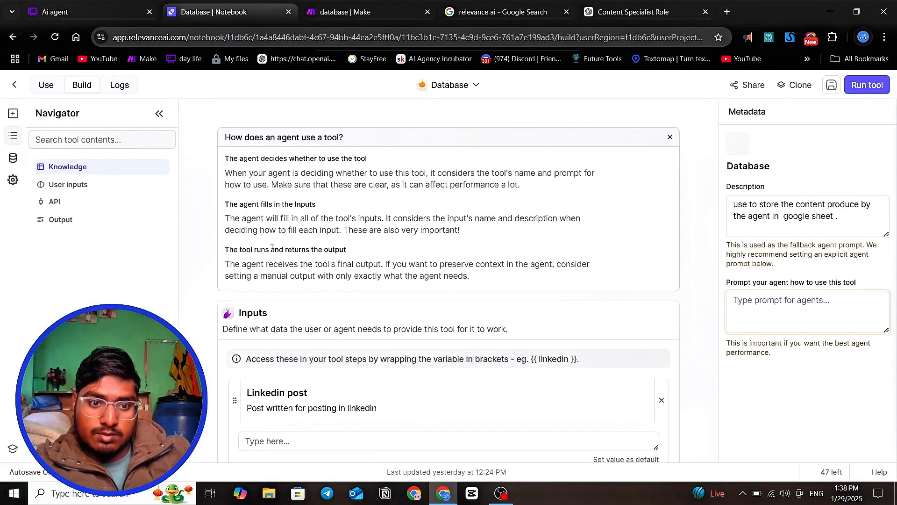
{"action": "scroll", "coordinate": [283, 302], "scroll_direction": "down", "scroll_amount": 4}
{"action": "scroll", "coordinate": [283, 302], "scroll_direction": "down", "scroll_amount": 1}
{"action": "scroll", "coordinate": [293, 288], "scroll_direction": "up", "scroll_amount": 1}
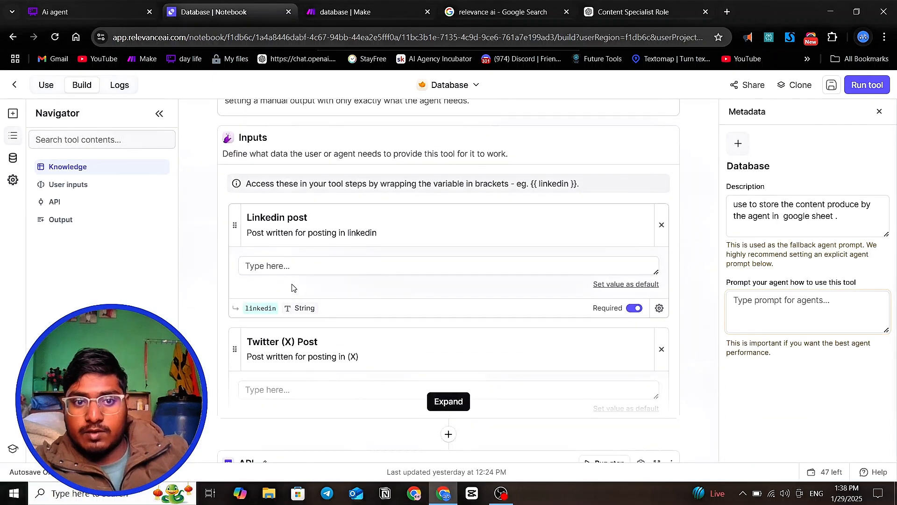
{"action": "left_click", "coordinate": [262, 265]}
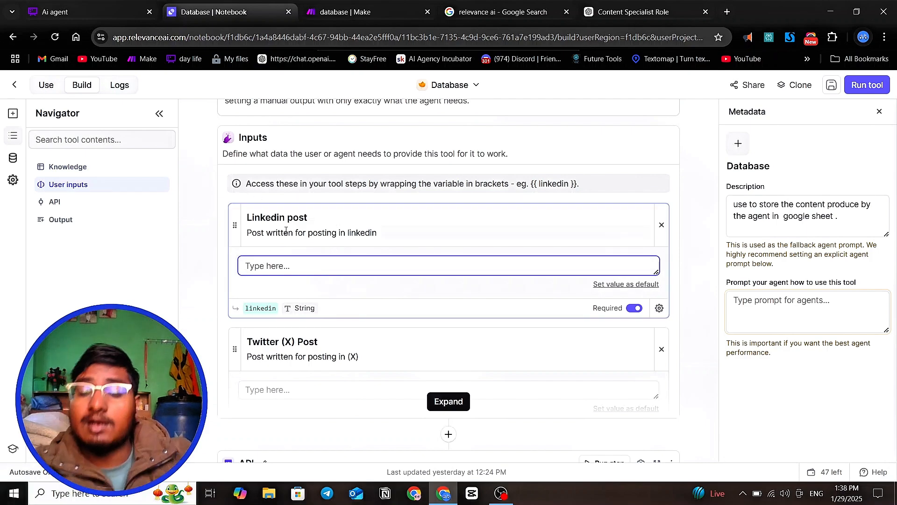
{"action": "scroll", "coordinate": [273, 253], "scroll_direction": "down", "scroll_amount": 2}
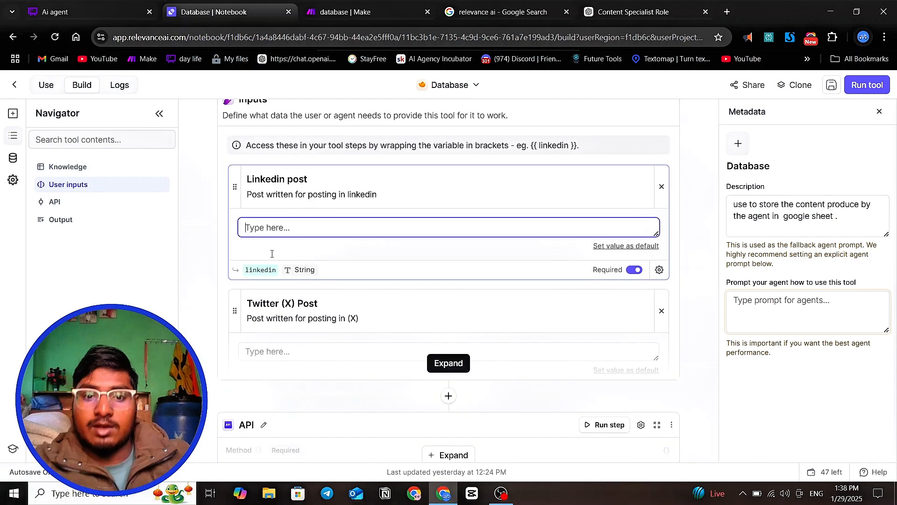
{"action": "left_click", "coordinate": [466, 286]}
{"action": "scroll", "coordinate": [362, 271], "scroll_direction": "down", "scroll_amount": 1}
{"action": "scroll", "coordinate": [362, 271], "scroll_direction": "down", "scroll_amount": 2}
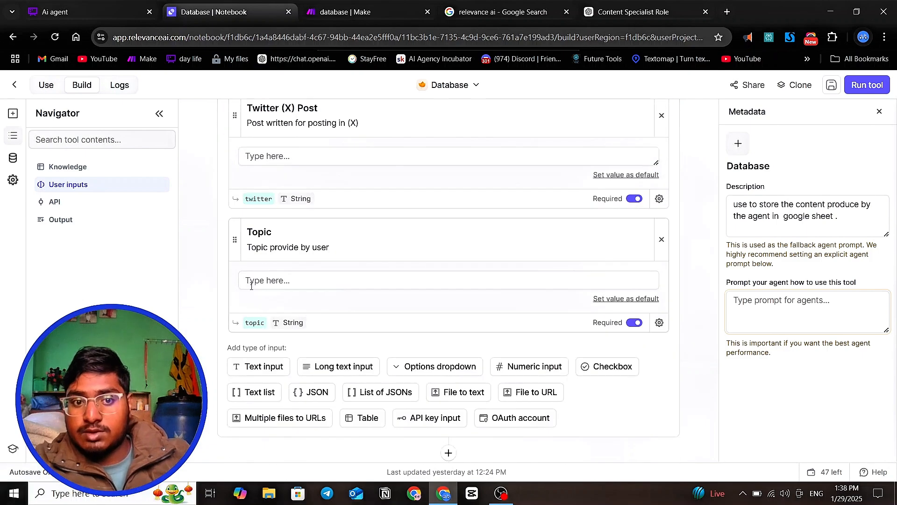
{"action": "left_click", "coordinate": [281, 283]}
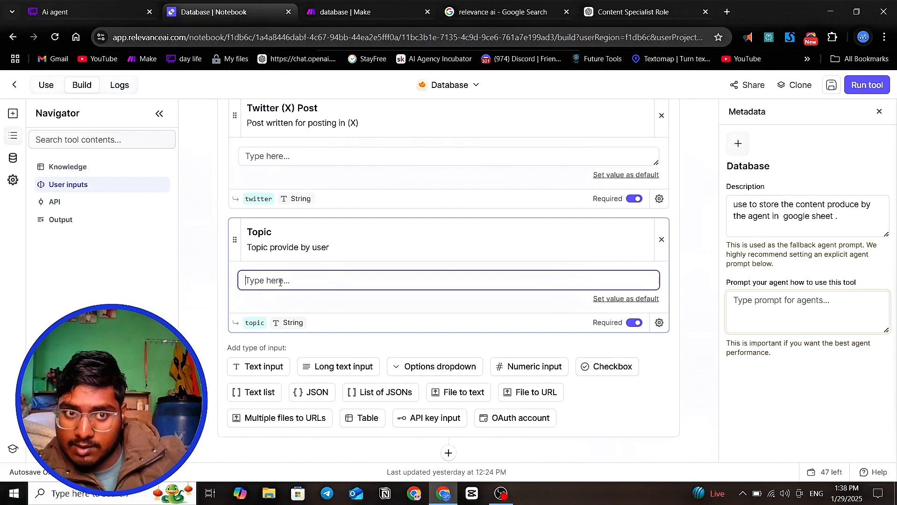
- Expand the Database tool's API step, check its POST method options, and switch to Make to view the database scenario
{"action": "scroll", "coordinate": [280, 282], "scroll_direction": "down", "scroll_amount": 5}
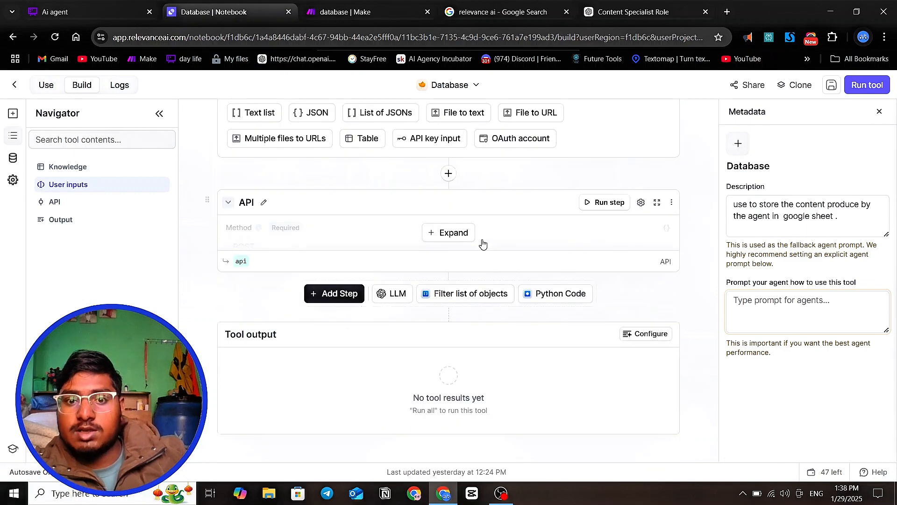
{"action": "left_click", "coordinate": [462, 238]}
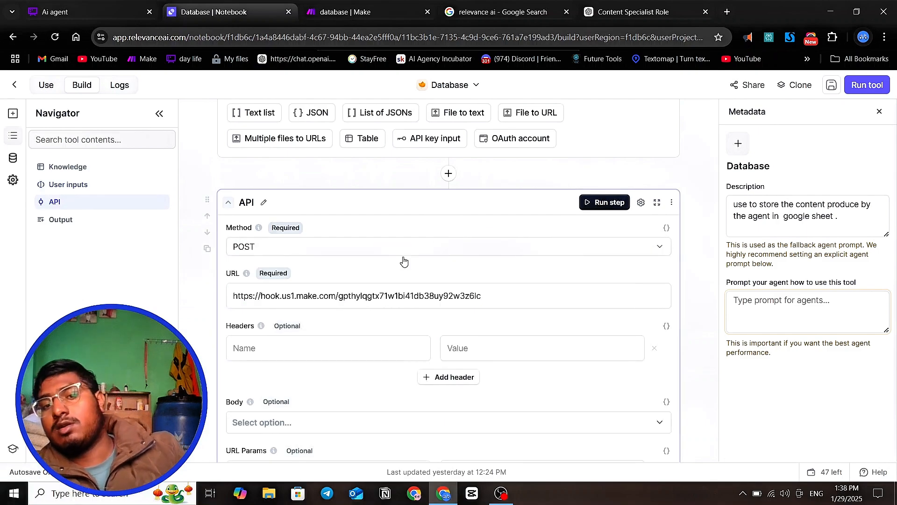
{"action": "left_click", "coordinate": [335, 249]}
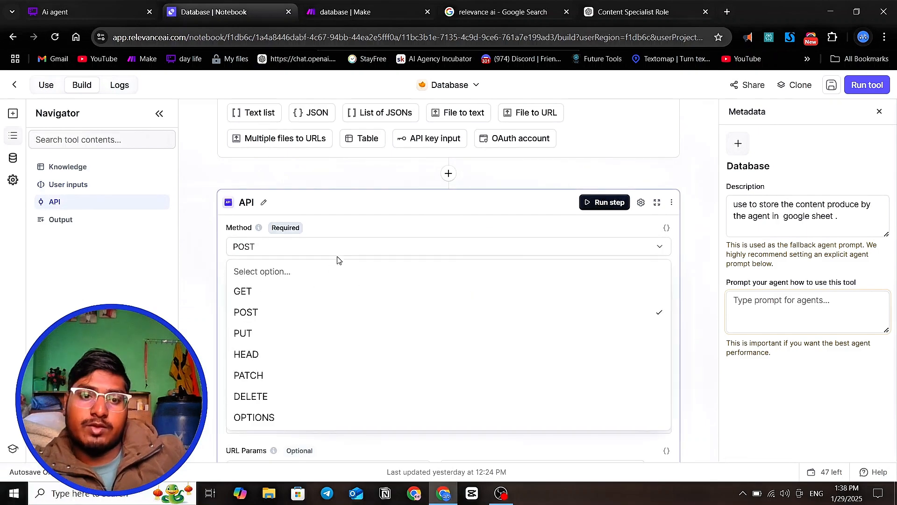
{"action": "left_click", "coordinate": [162, 308]}
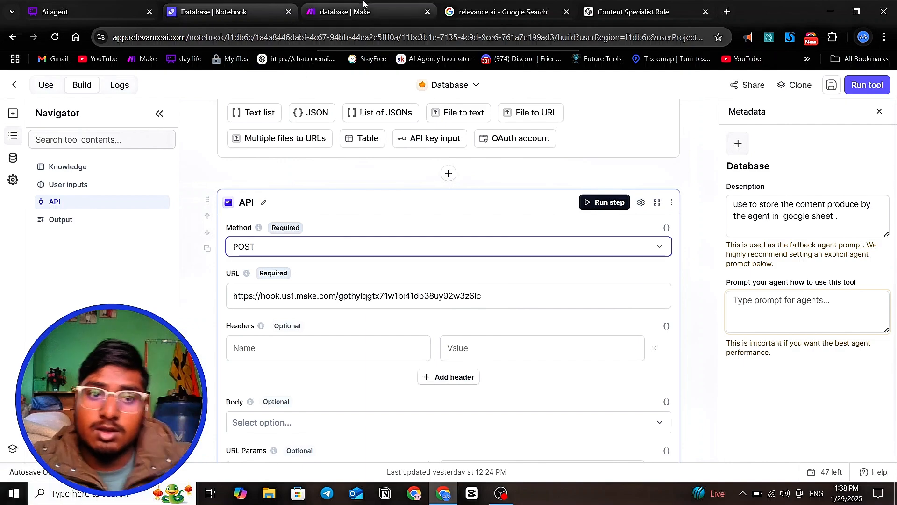
{"action": "left_click", "coordinate": [388, 13]}
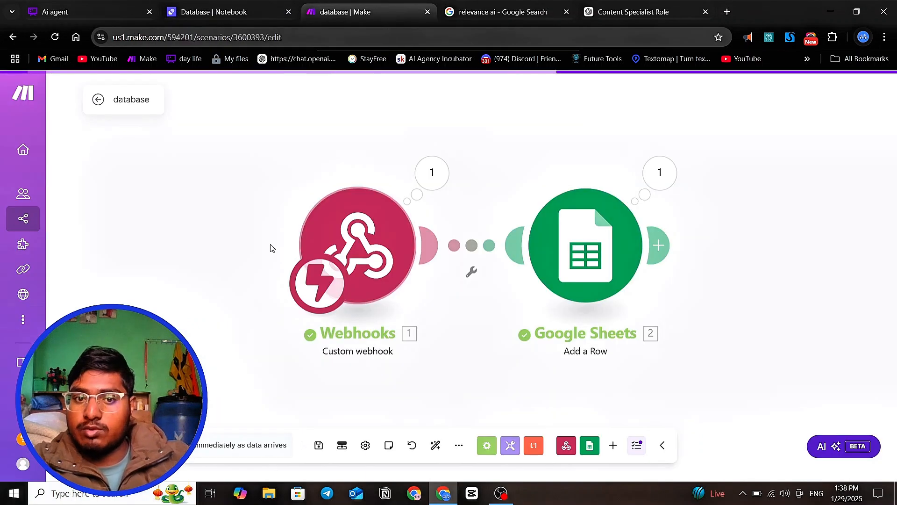
{"action": "scroll", "coordinate": [143, 210], "scroll_direction": "down", "scroll_amount": 3}
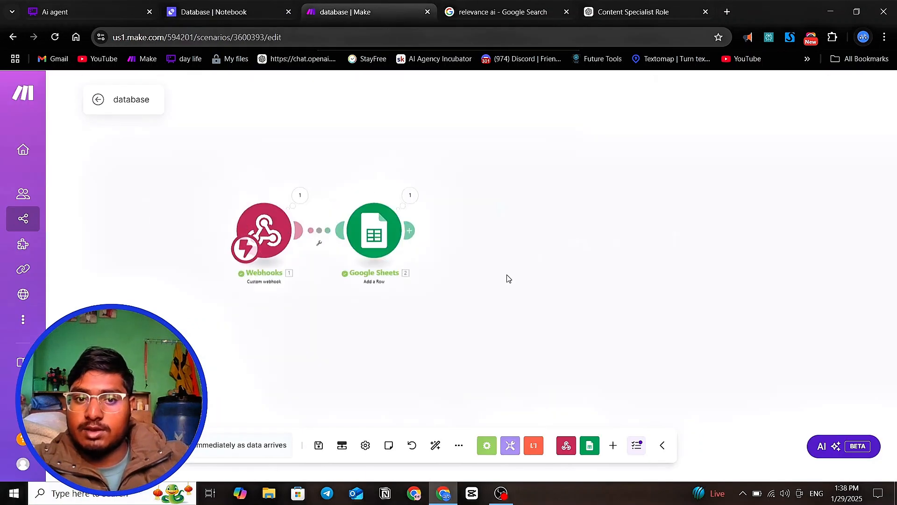
{"action": "right_click", "coordinate": [507, 213]}
{"action": "left_click", "coordinate": [540, 221]}
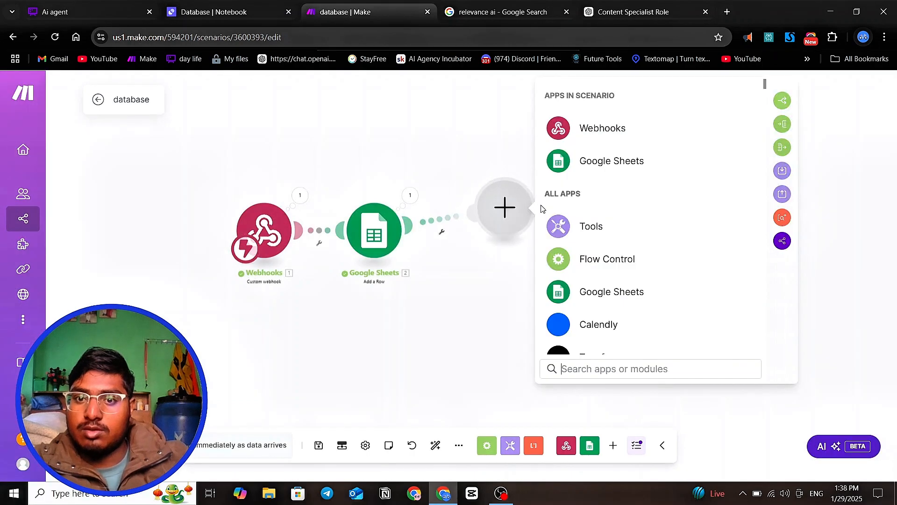
{"action": "left_click", "coordinate": [582, 127]}
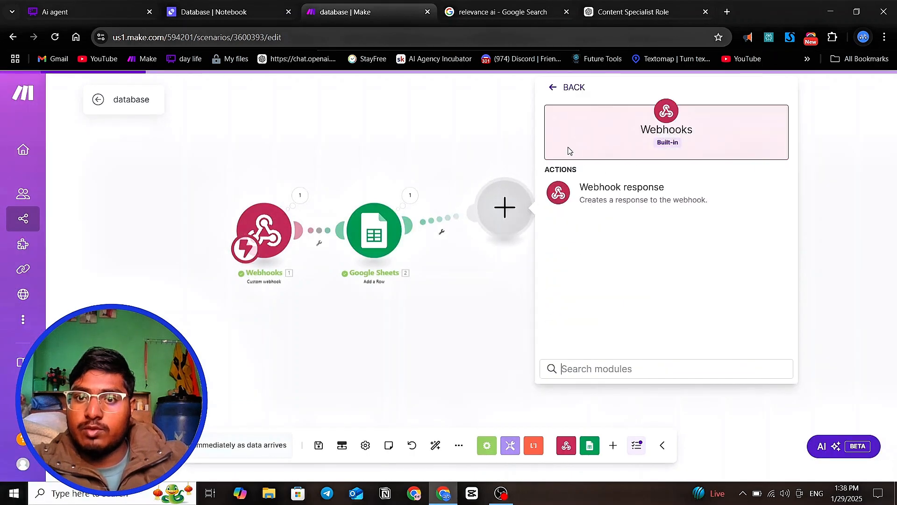
{"action": "right_click", "coordinate": [441, 225]}
{"action": "left_click", "coordinate": [472, 251]}
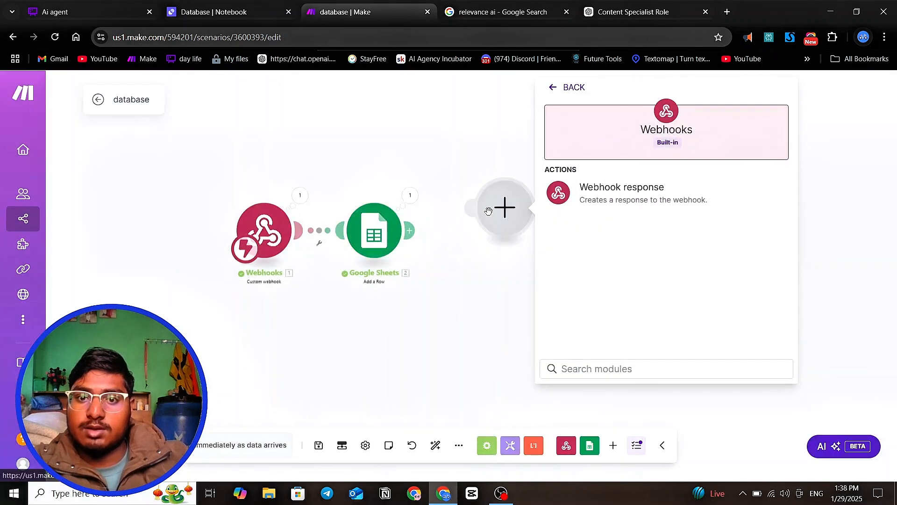
{"action": "left_click", "coordinate": [482, 275]}
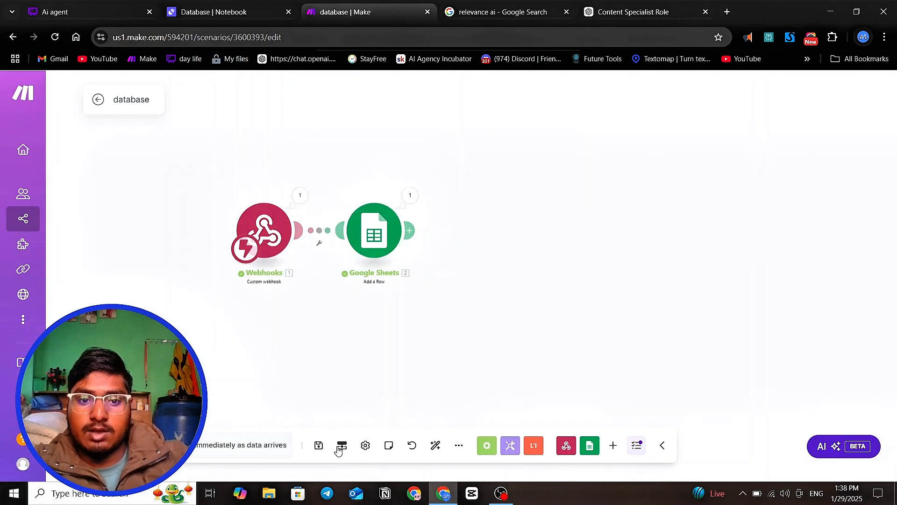
- Save the database scenario and create a new scenario in the relevence ai folder with a Custom webhook trigger
{"action": "triple_click", "coordinate": [318, 448]}
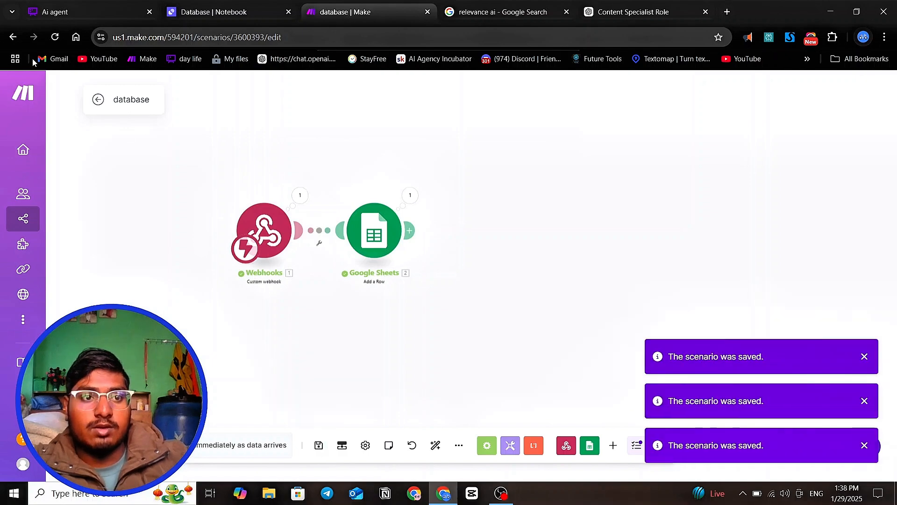
{"action": "left_click", "coordinate": [14, 37]}
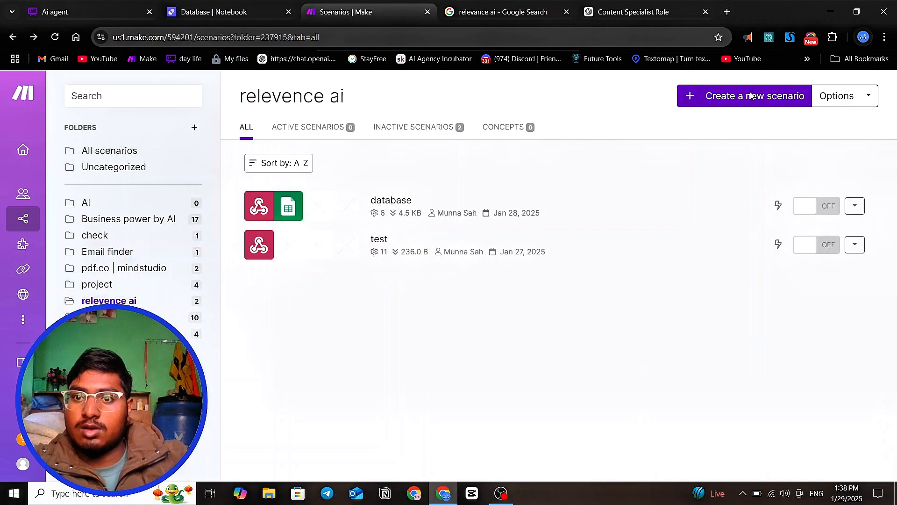
{"action": "left_click", "coordinate": [751, 95]}
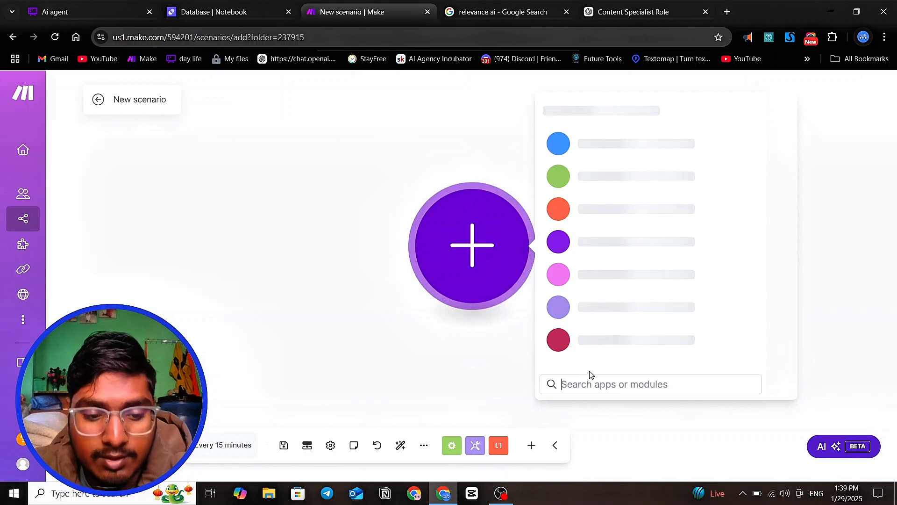
{"action": "type", "text": "we"}
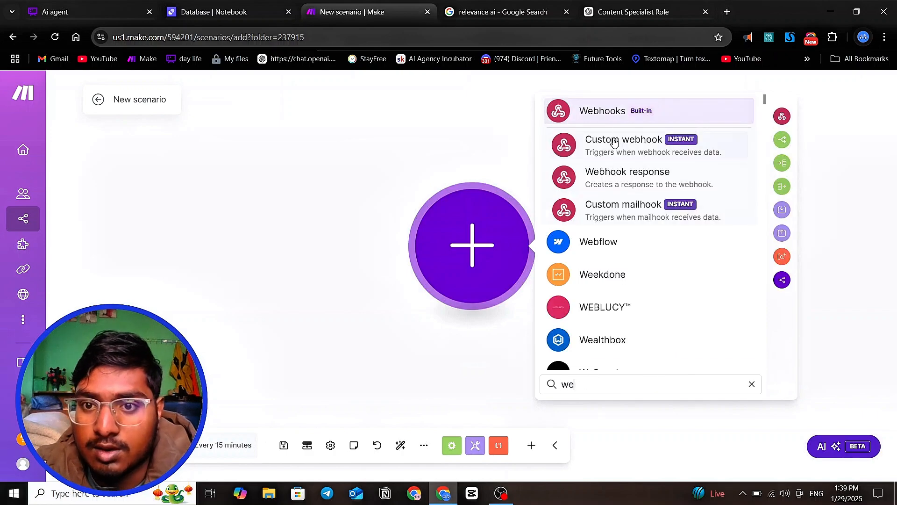
{"action": "left_click", "coordinate": [613, 142]}
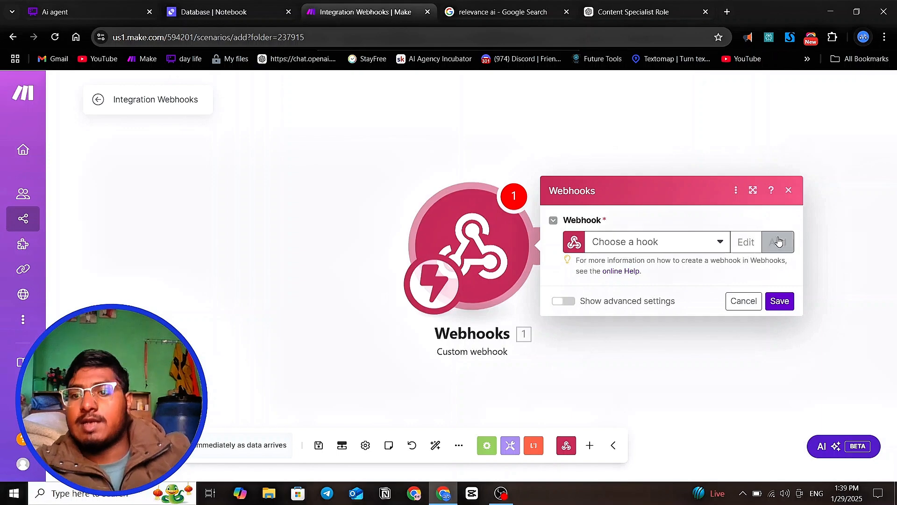
- Create a webhook named "content ai agent" for the Custom webhook module and copy its address to the clipboard
{"action": "left_click", "coordinate": [778, 242]}
{"action": "left_click", "coordinate": [568, 191]}
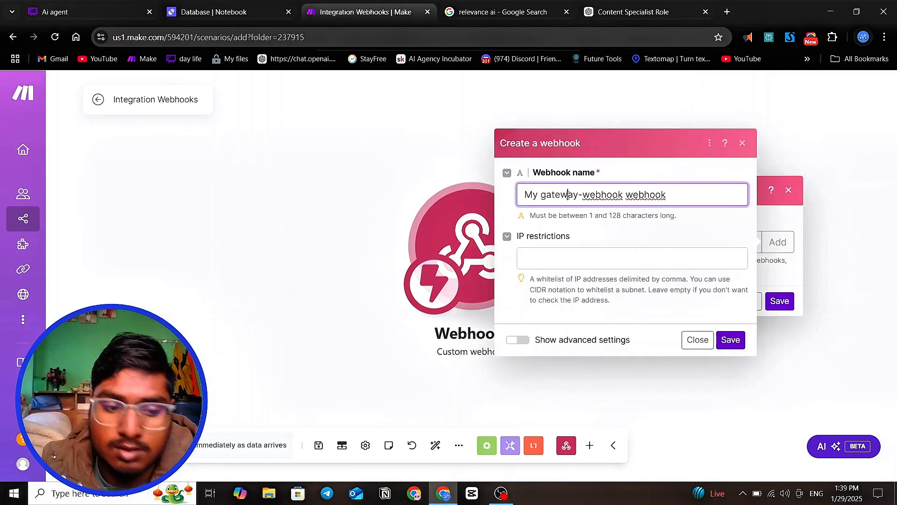
{"action": "key", "text": "ctrl+a"}
{"action": "type", "text": "rel"}
{"action": "key", "text": "BackSpace"}
{"action": "key", "text": "BackSpace"}
{"action": "key", "text": "BackSpace"}
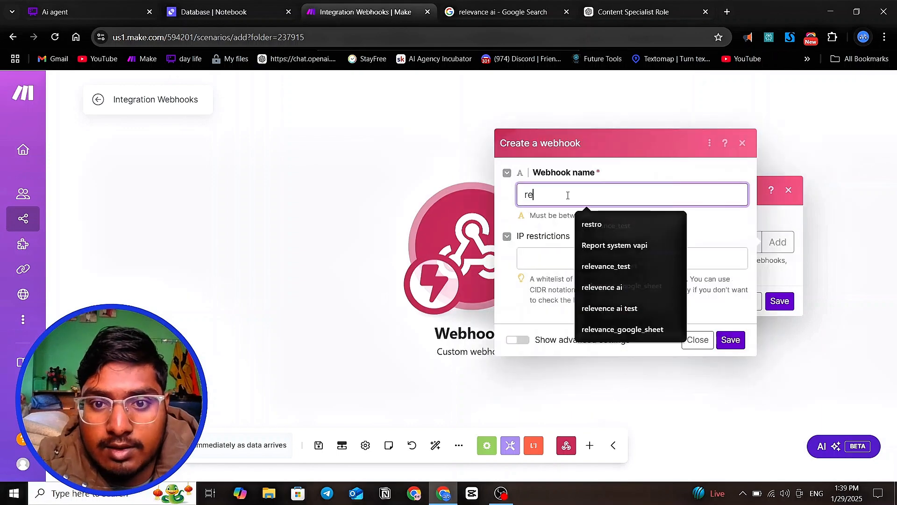
{"action": "type", "text": "con"}
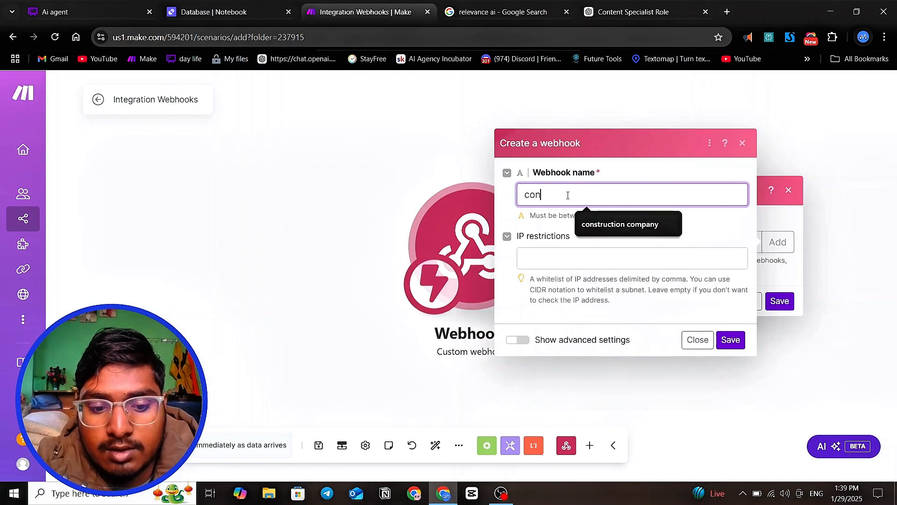
{"action": "type", "text": "tent ai agent"}
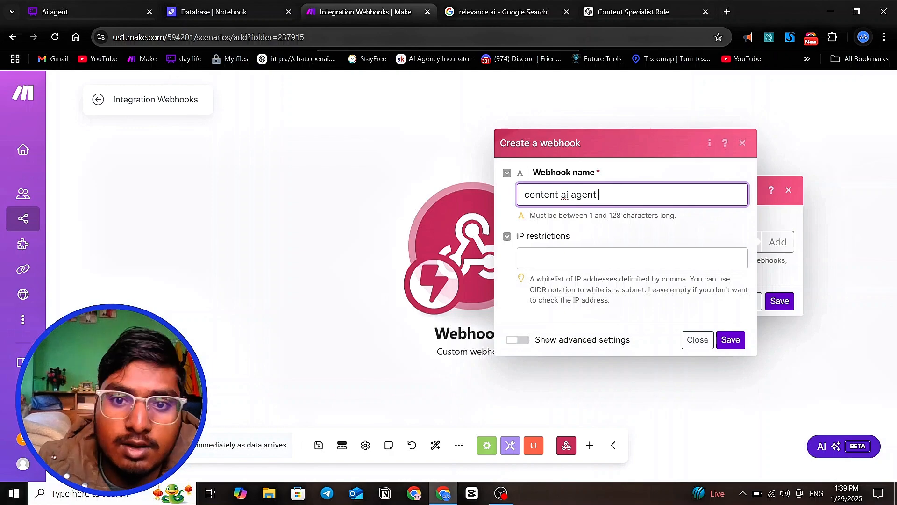
{"action": "left_click", "coordinate": [729, 340]}
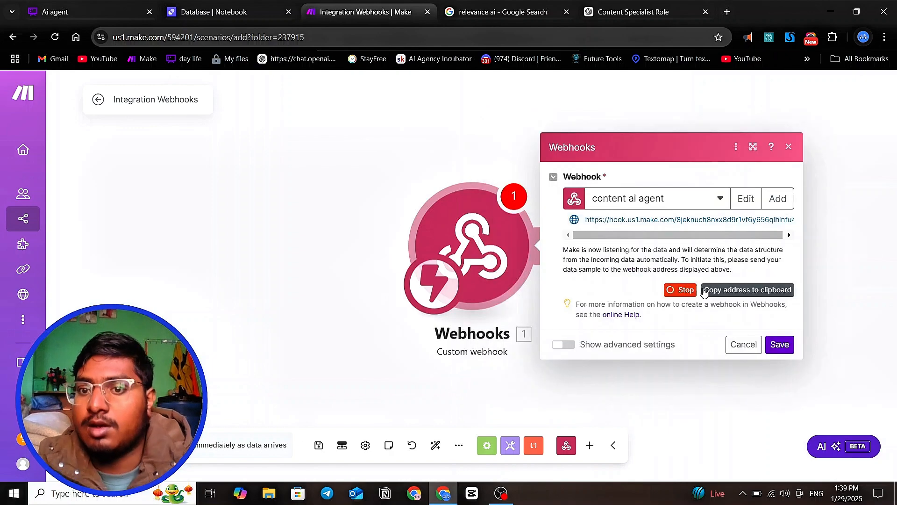
{"action": "left_click", "coordinate": [756, 291]}
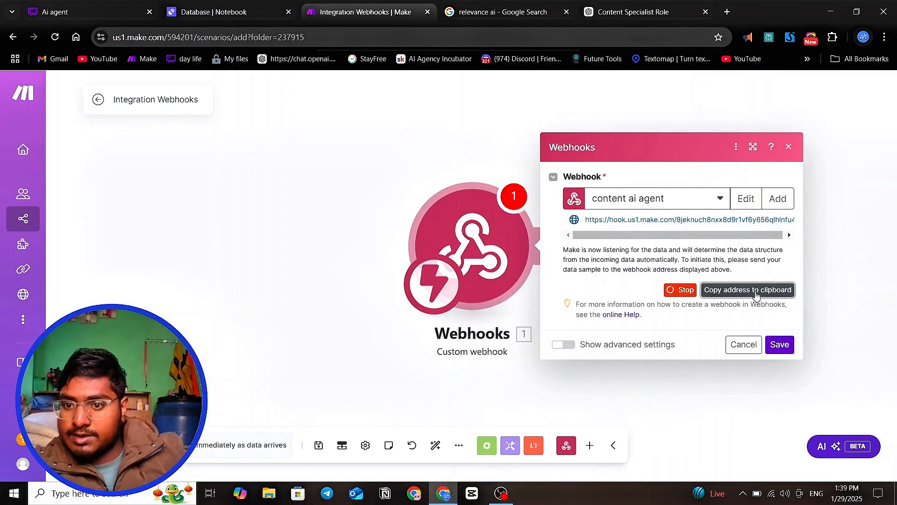
- Return to the Database tool in Relevance AI and examine the API step's URL, body and Linkedin, Twitter and Topic URL params
{"action": "left_click", "coordinate": [233, 13]}
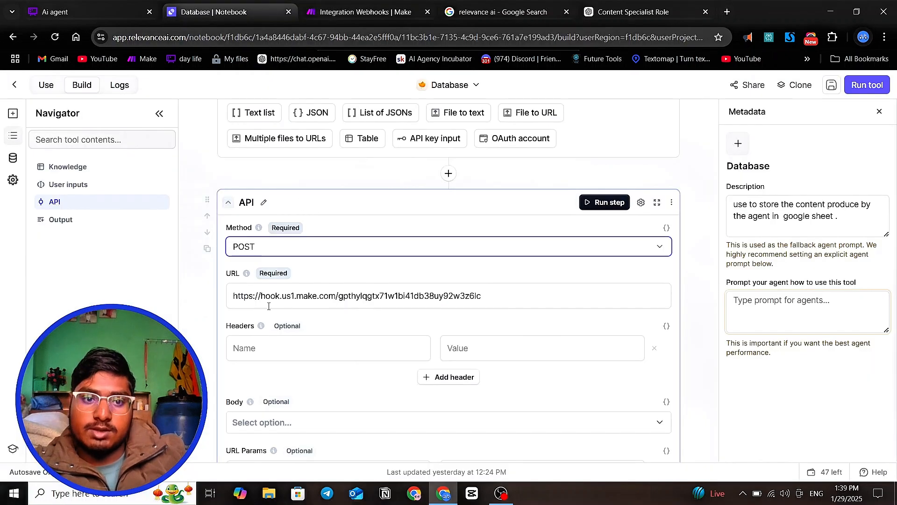
{"action": "scroll", "coordinate": [346, 302], "scroll_direction": "down", "scroll_amount": 3}
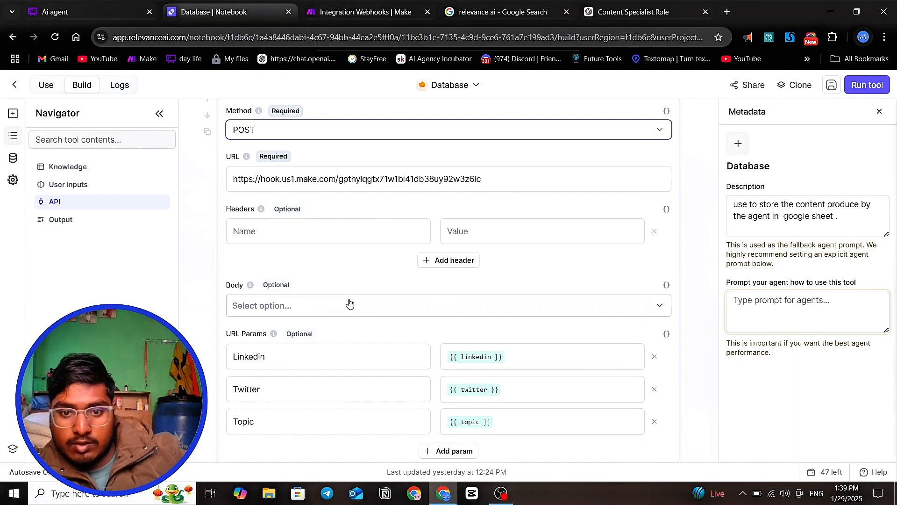
{"action": "scroll", "coordinate": [356, 288], "scroll_direction": "down", "scroll_amount": 3}
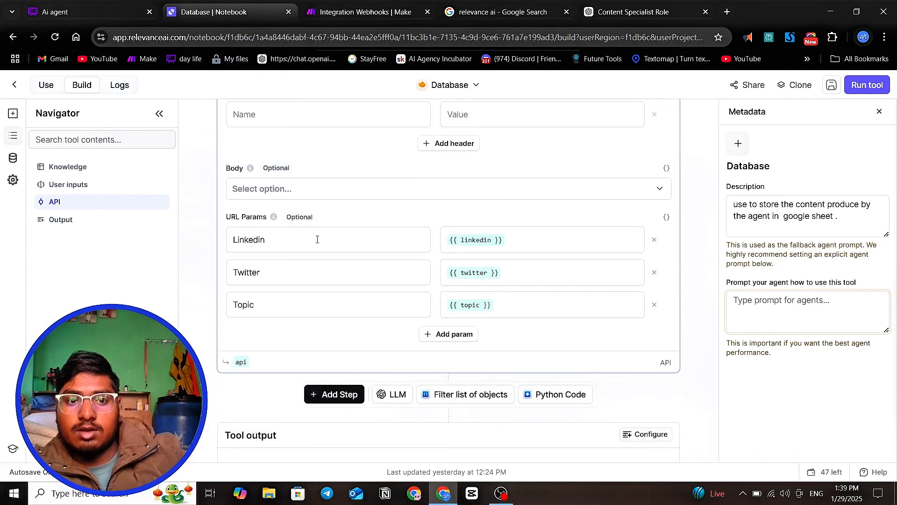
{"action": "left_click", "coordinate": [295, 239]}
{"action": "scroll", "coordinate": [361, 223], "scroll_direction": "up", "scroll_amount": 2}
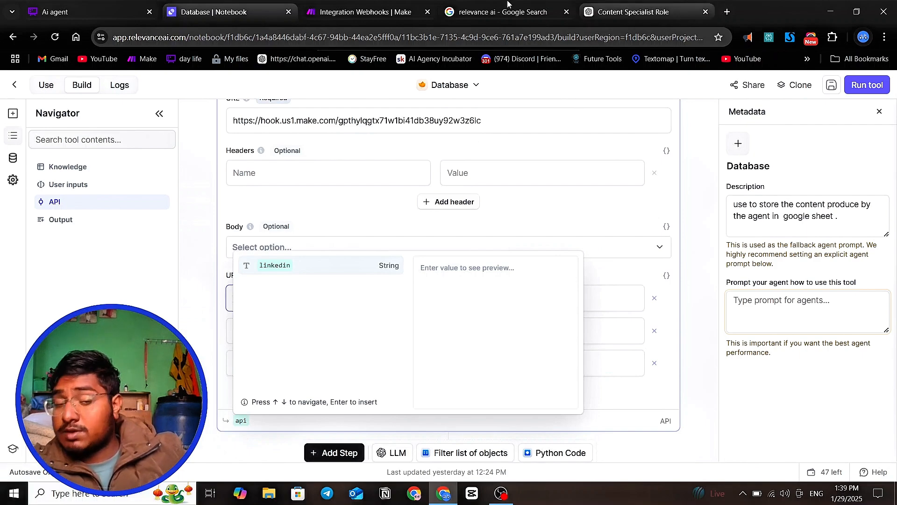
{"action": "left_click", "coordinate": [359, 9]}
{"action": "left_click", "coordinate": [213, 12]}
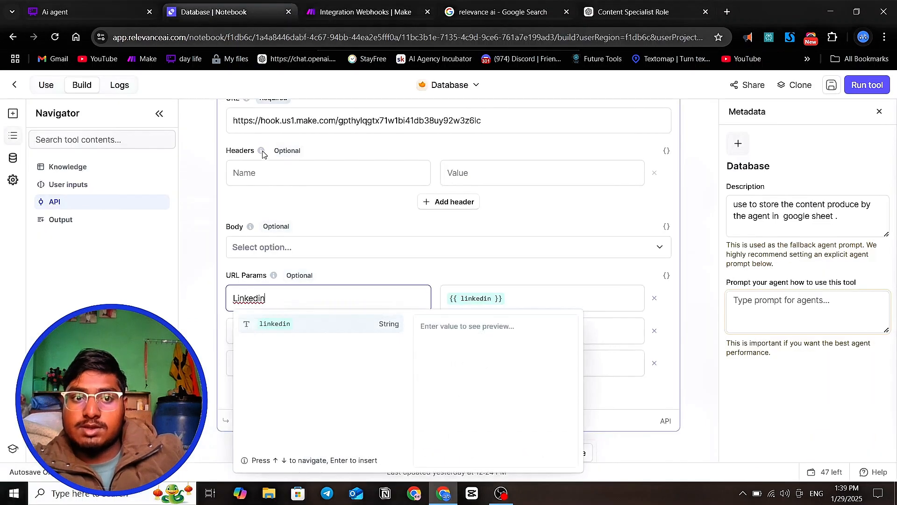
{"action": "scroll", "coordinate": [315, 228], "scroll_direction": "down", "scroll_amount": 2}
{"action": "left_click", "coordinate": [274, 269]}
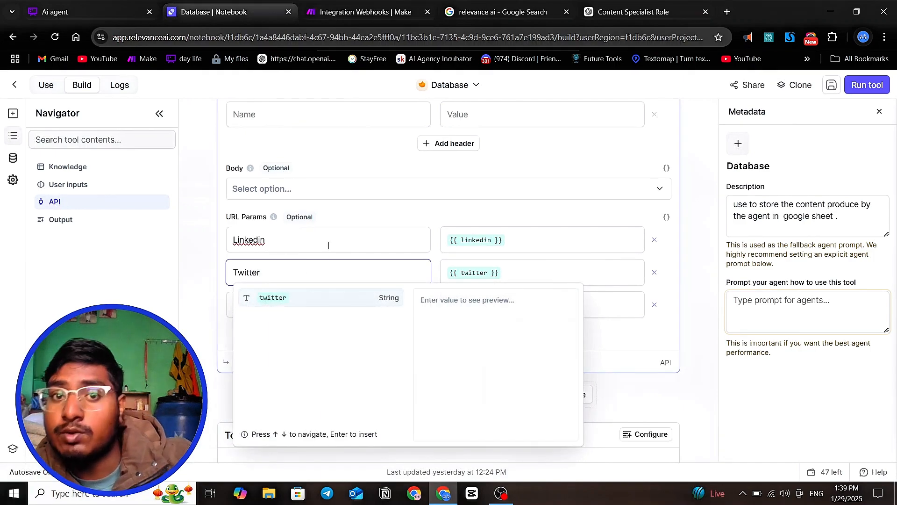
- Close the webhook settings in Make, then return to Relevance AI and compare the Linkedin URL param's variable with the Database tool's inputs
{"action": "left_click", "coordinate": [372, 10]}
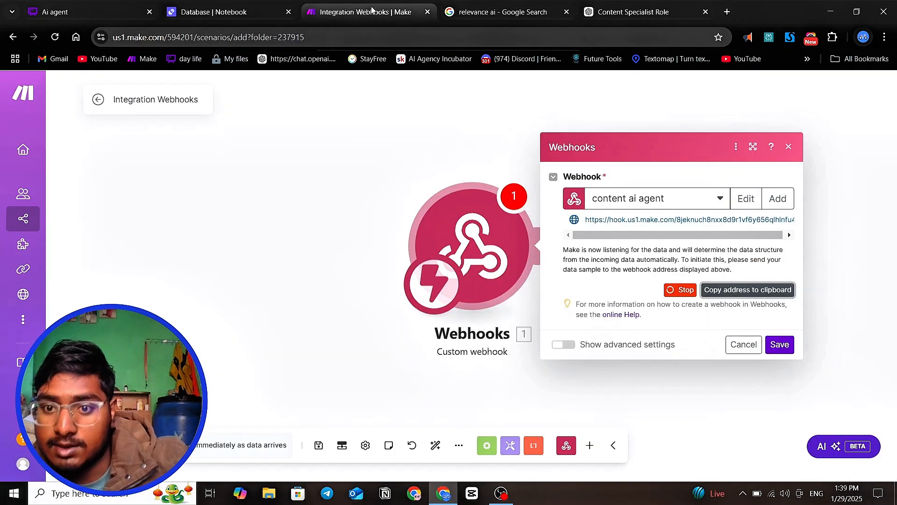
{"action": "left_click", "coordinate": [372, 150]}
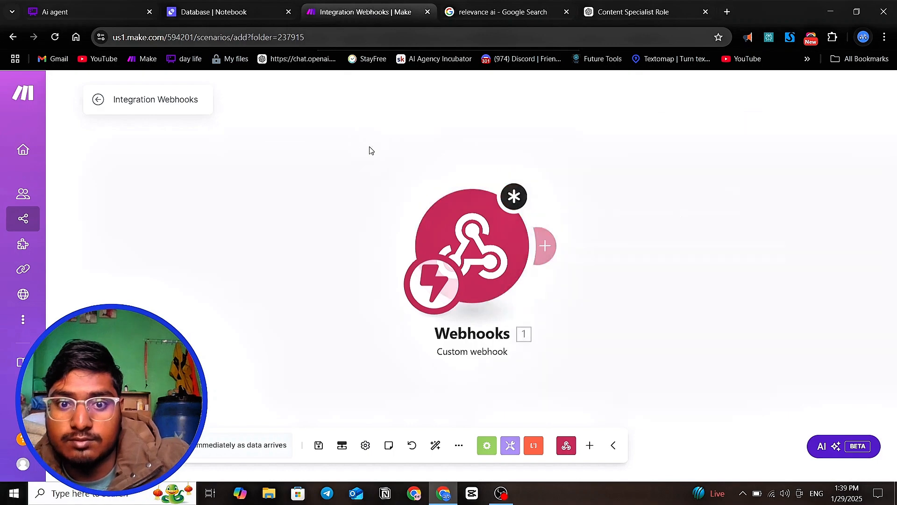
{"action": "left_click", "coordinate": [220, 12]}
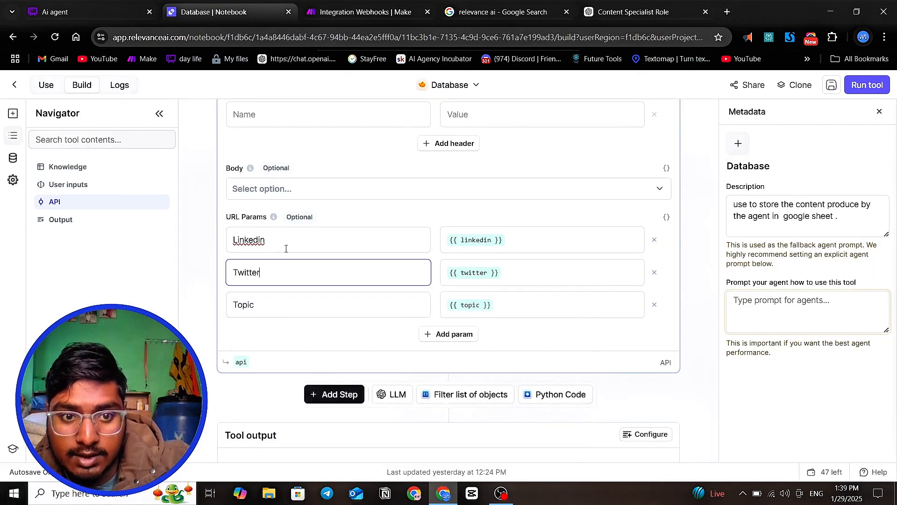
{"action": "left_click", "coordinate": [285, 245]}
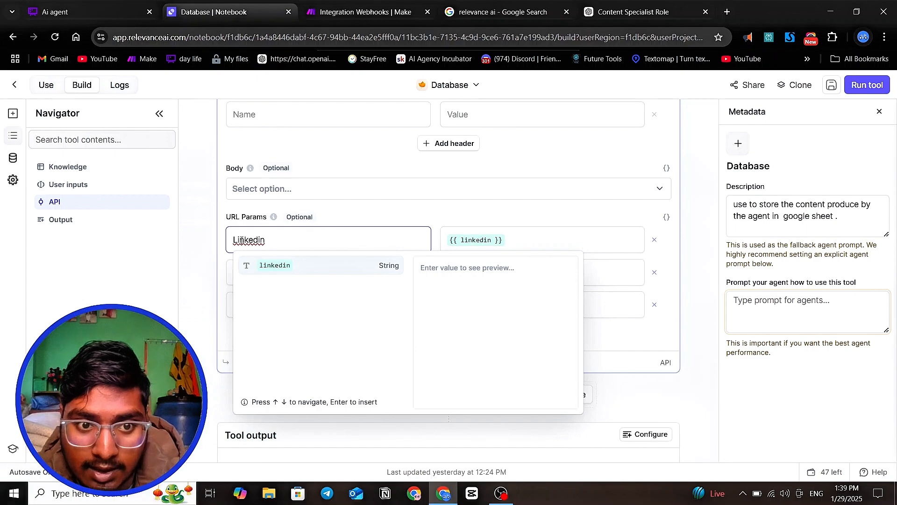
{"action": "left_click", "coordinate": [510, 241]}
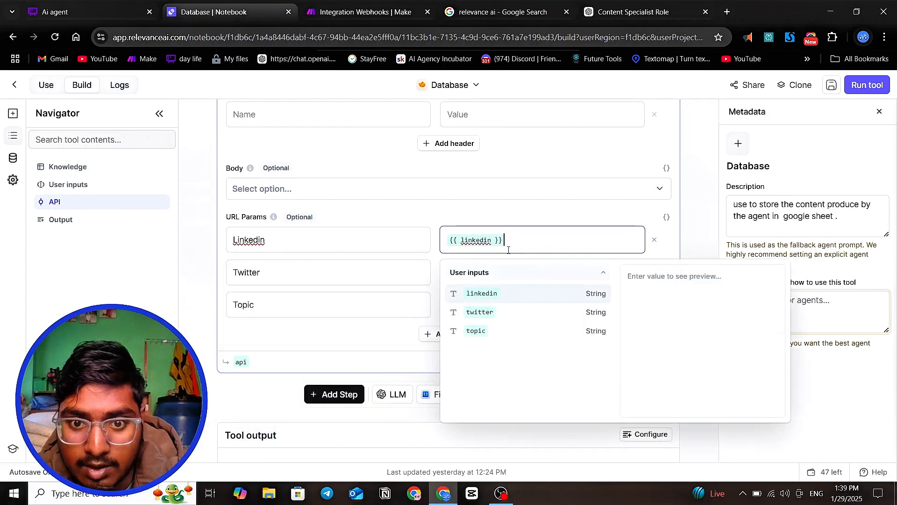
{"action": "scroll", "coordinate": [434, 283], "scroll_direction": "up", "scroll_amount": 1}
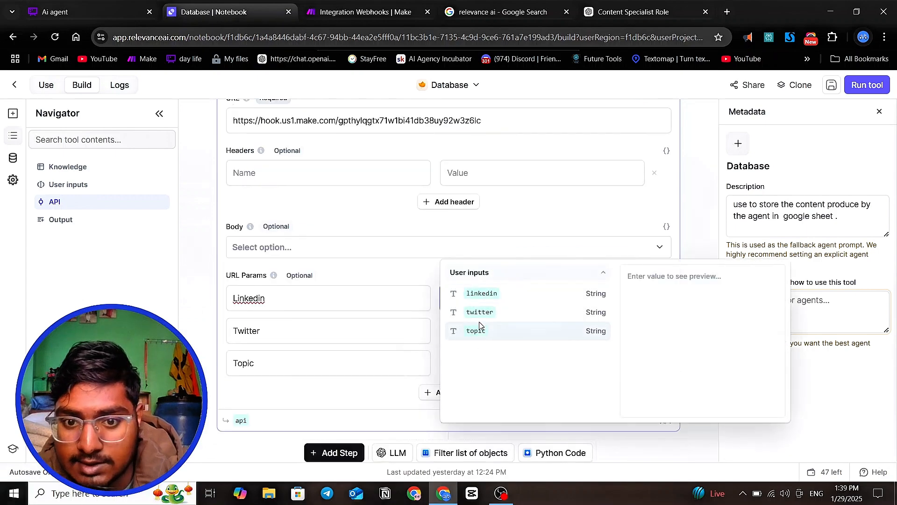
{"action": "scroll", "coordinate": [321, 314], "scroll_direction": "up", "scroll_amount": 8}
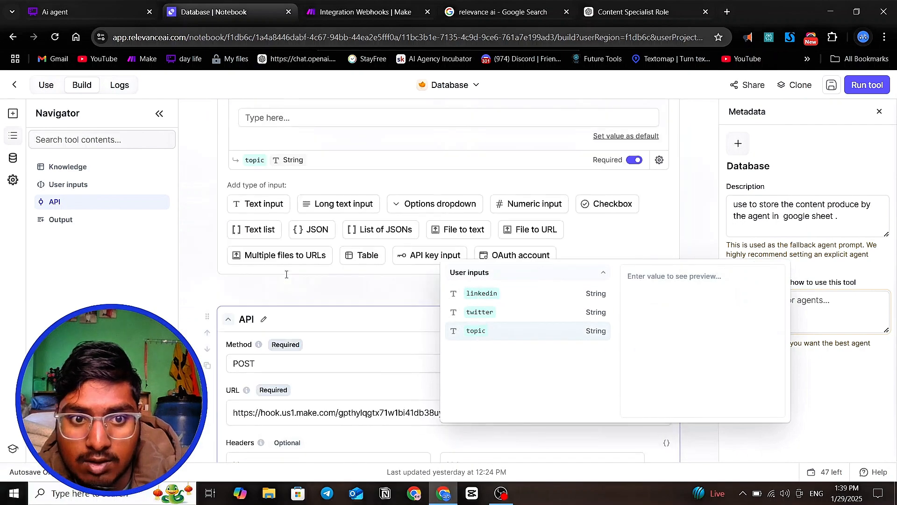
{"action": "scroll", "coordinate": [281, 278], "scroll_direction": "up", "scroll_amount": 3}
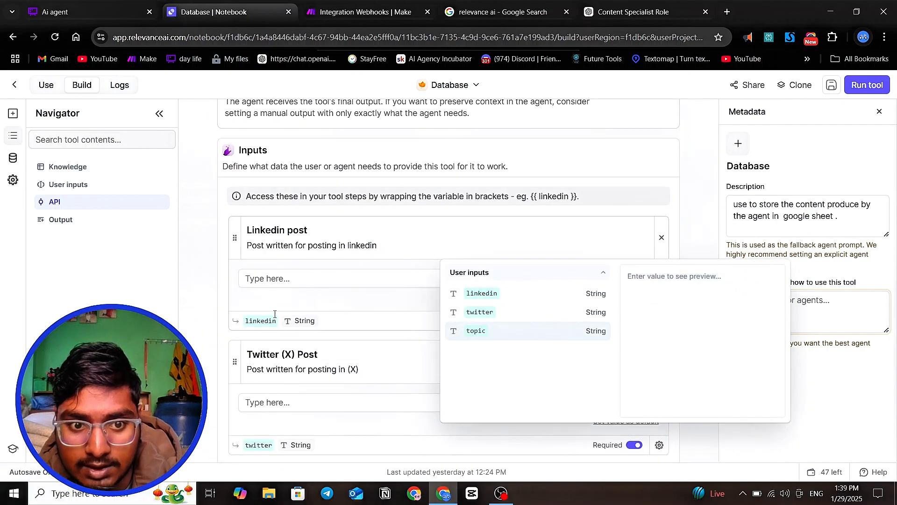
- Compare the Database tool's Linkedin post, Twitter (X) Post and Topic inputs with the API step's URL params and their variables
{"action": "scroll", "coordinate": [275, 314], "scroll_direction": "down", "scroll_amount": 3}
{"action": "scroll", "coordinate": [324, 302], "scroll_direction": "down", "scroll_amount": 6}
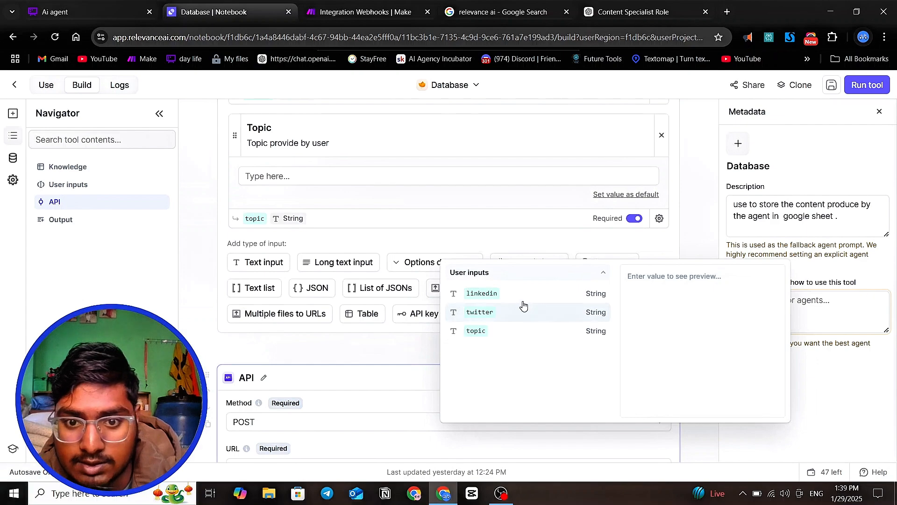
{"action": "scroll", "coordinate": [524, 305], "scroll_direction": "down", "scroll_amount": 10}
{"action": "left_click", "coordinate": [407, 222]}
{"action": "scroll", "coordinate": [415, 226], "scroll_direction": "up", "scroll_amount": 4}
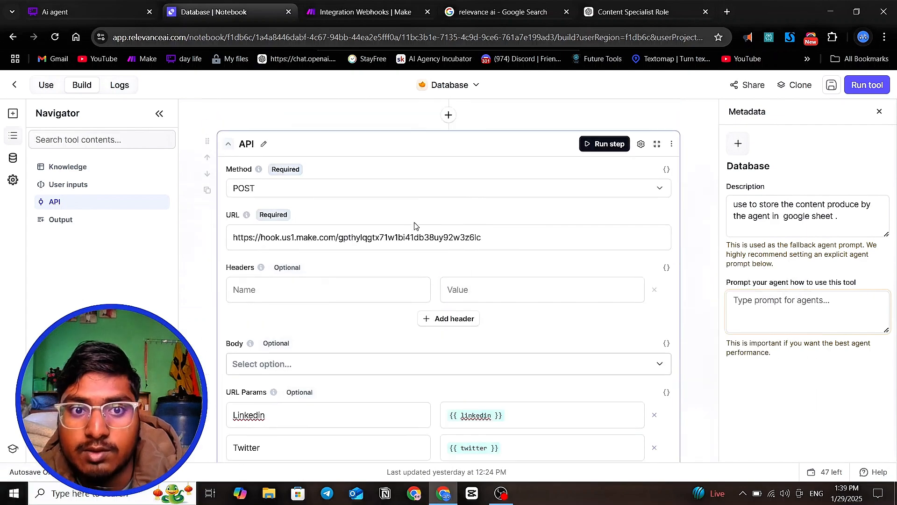
{"action": "scroll", "coordinate": [327, 220], "scroll_direction": "up", "scroll_amount": 8}
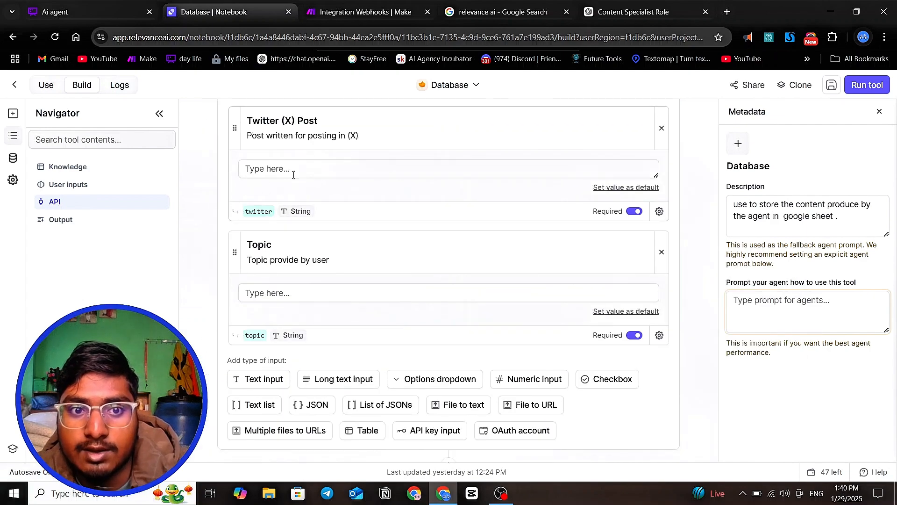
{"action": "scroll", "coordinate": [310, 194], "scroll_direction": "down", "scroll_amount": 10}
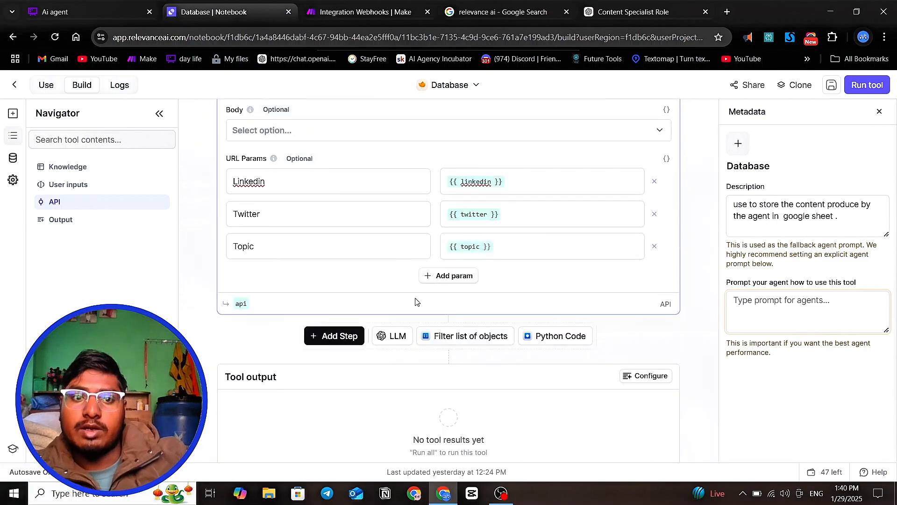
{"action": "scroll", "coordinate": [416, 301], "scroll_direction": "up", "scroll_amount": 4}
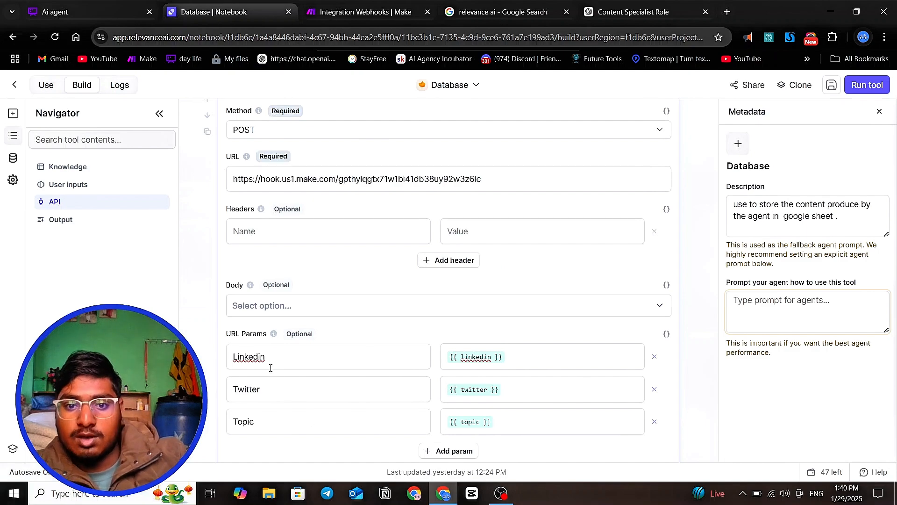
{"action": "scroll", "coordinate": [477, 376], "scroll_direction": "down", "scroll_amount": 1}
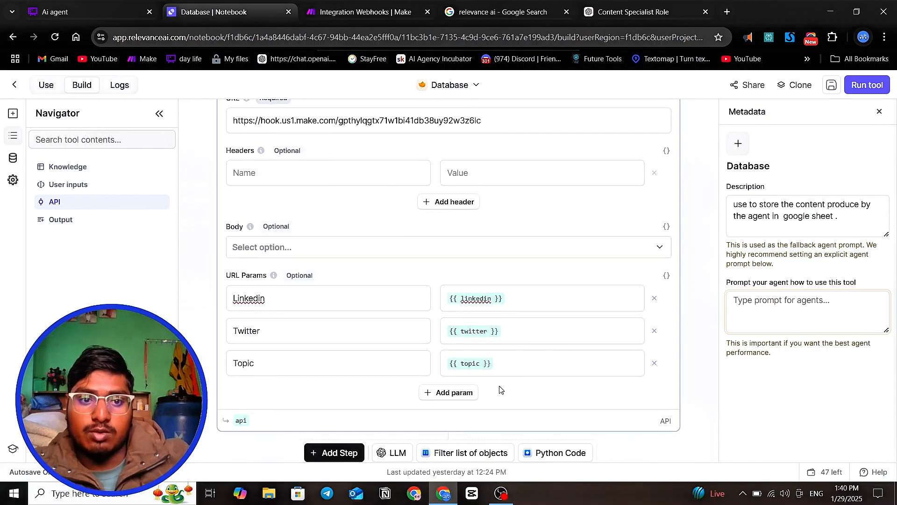
{"action": "scroll", "coordinate": [191, 245], "scroll_direction": "up", "scroll_amount": 4}
- Switch to Make, discard the unsaved Integration Webhooks scenario, and open the "Add data to a Google Sheet received from a Webhook" scenario containing Google Sheets
{"action": "left_click", "coordinate": [364, 12]}
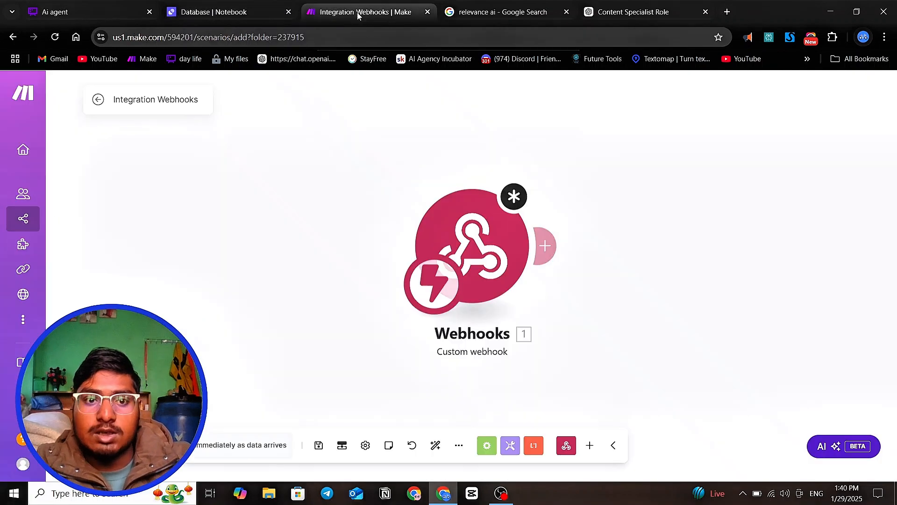
{"action": "left_click", "coordinate": [98, 99]}
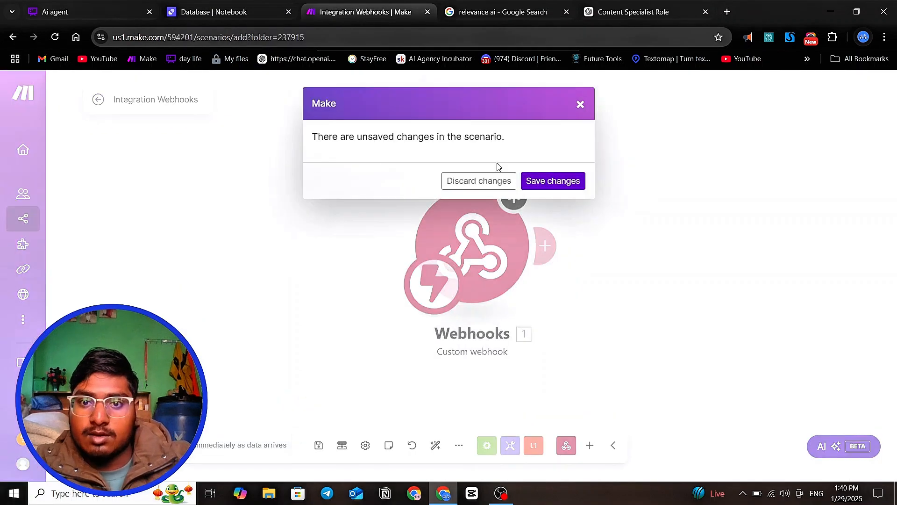
{"action": "left_click", "coordinate": [505, 183]}
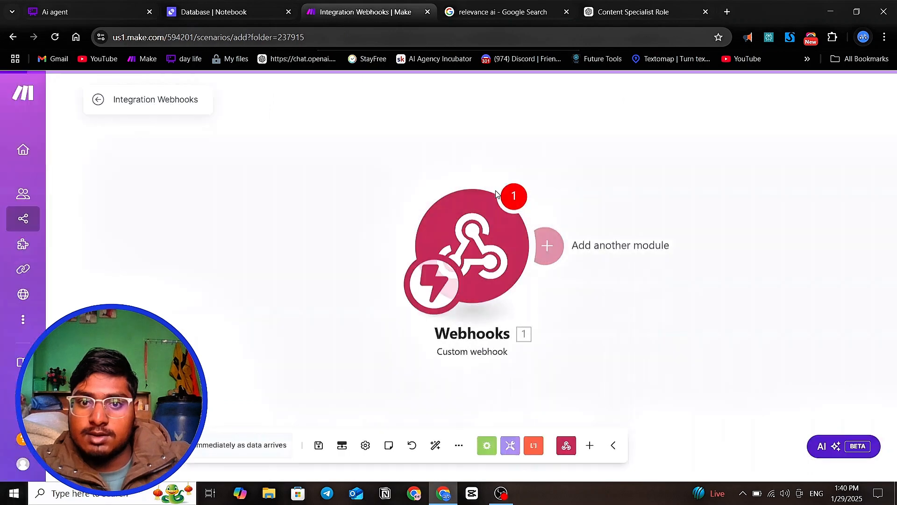
{"action": "left_click", "coordinate": [98, 97]}
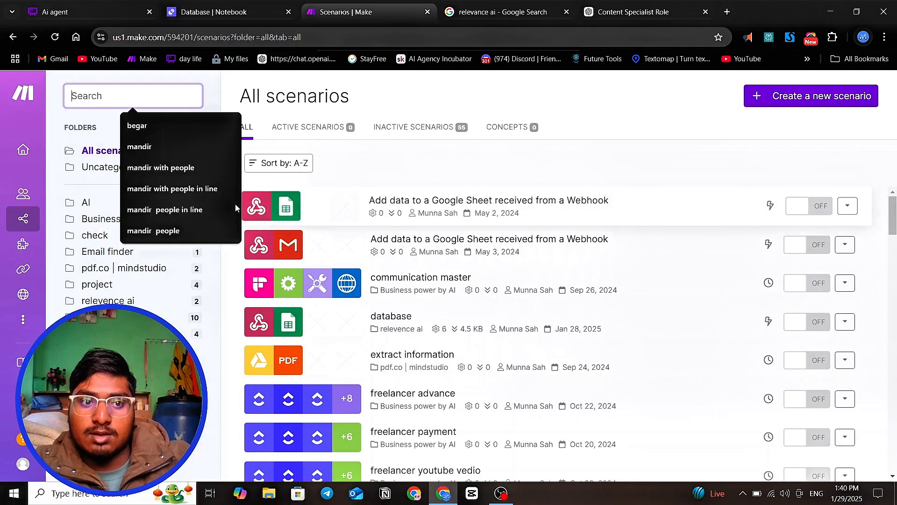
{"action": "left_click", "coordinate": [437, 214]}
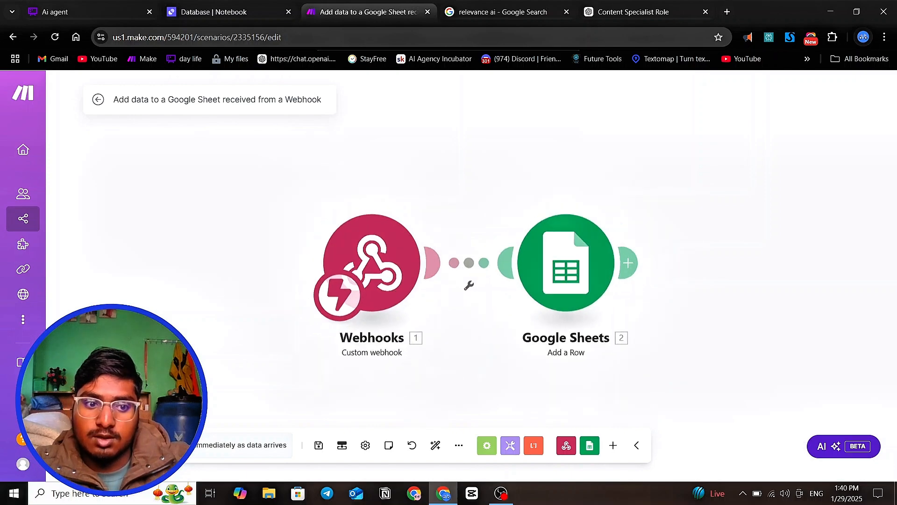
- In Relevance AI's Database tool, enter test values: "linkedin" for Linkedin post, "twitter" for Twitter (X) Post and "ai agent" for Topic
{"action": "left_click", "coordinate": [233, 15]}
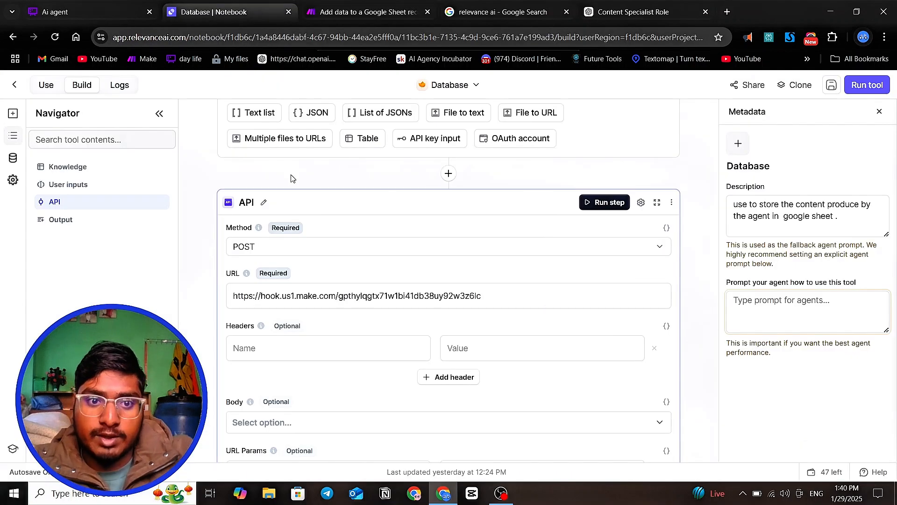
{"action": "scroll", "coordinate": [311, 269], "scroll_direction": "up", "scroll_amount": 5}
{"action": "left_click", "coordinate": [273, 219]}
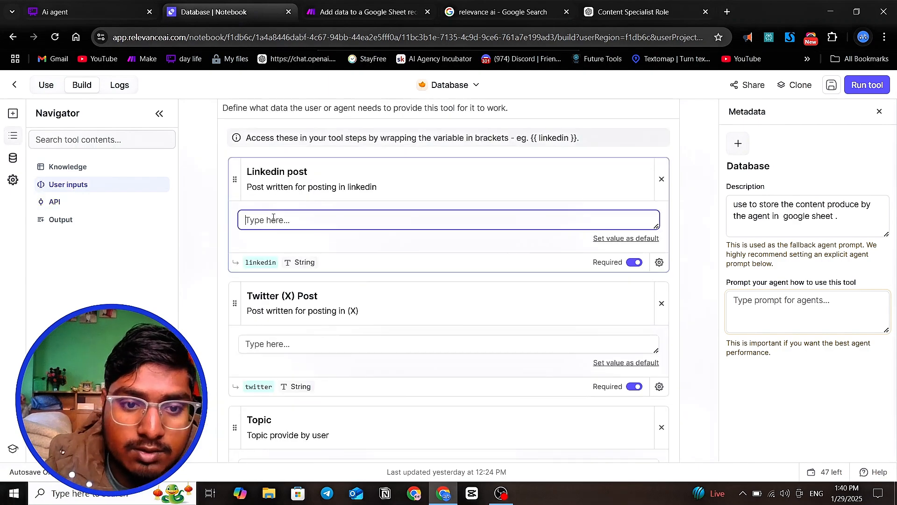
{"action": "type", "text": "linkedin"}
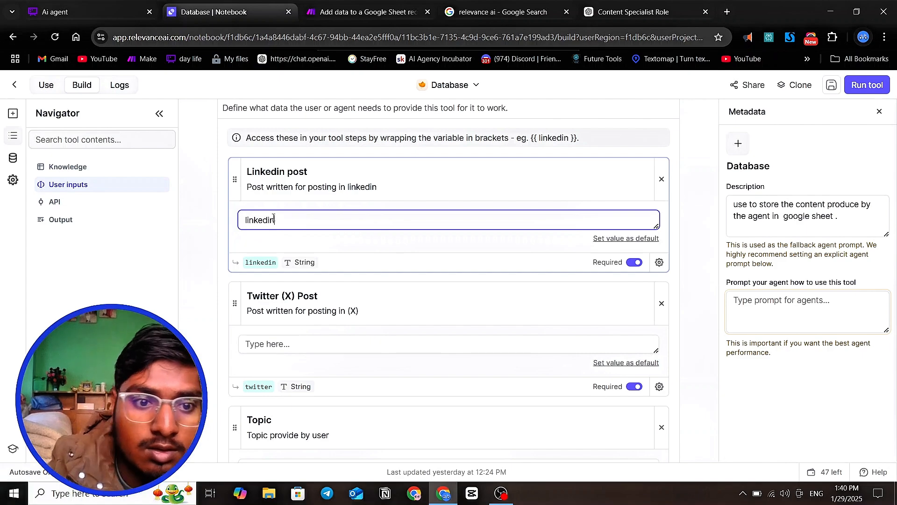
{"action": "left_click", "coordinate": [322, 348]}
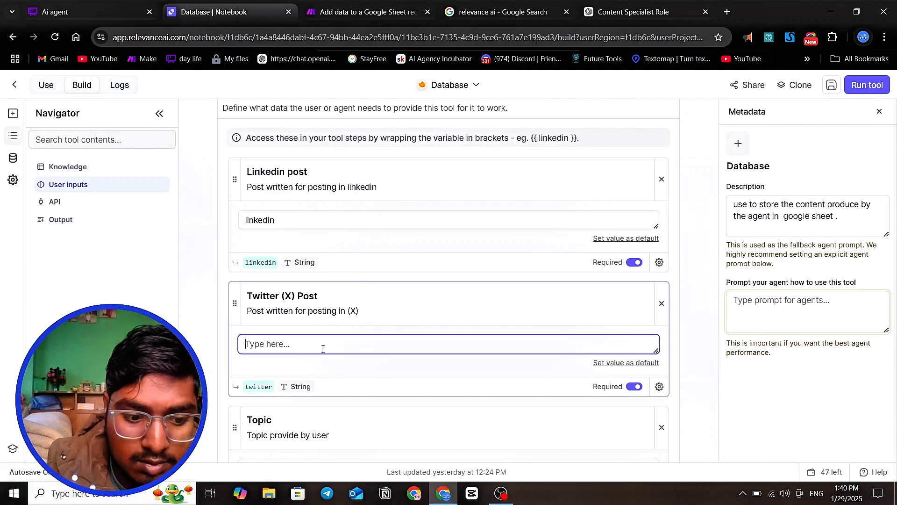
{"action": "type", "text": "t"}
{"action": "key", "text": "BackSpace"}
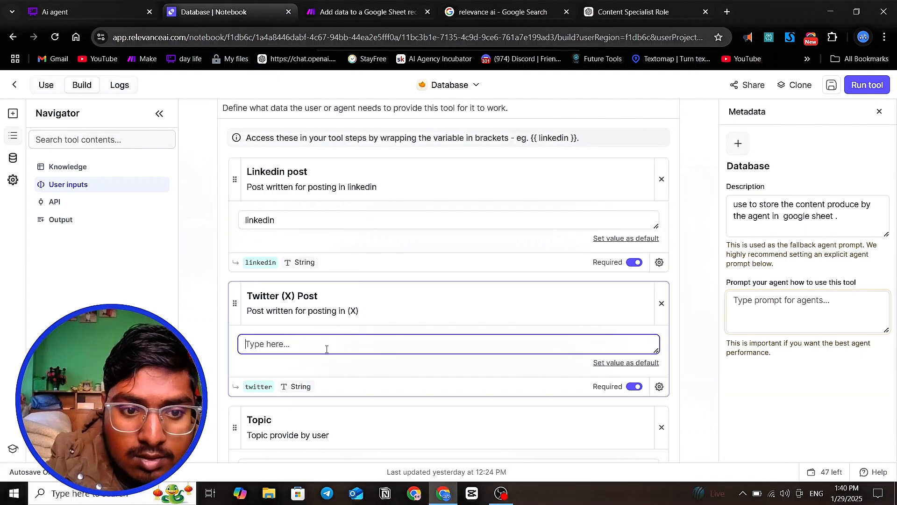
{"action": "type", "text": "twitter"}
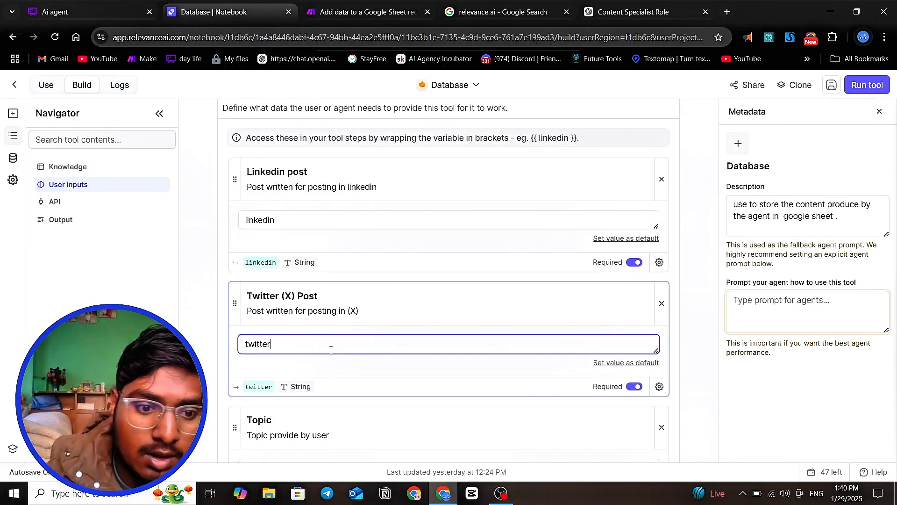
{"action": "scroll", "coordinate": [330, 350], "scroll_direction": "down", "scroll_amount": 4}
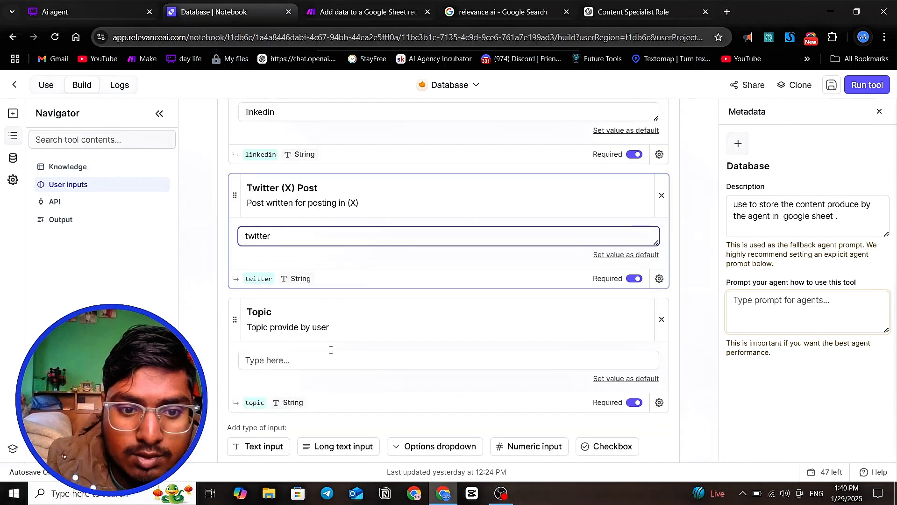
{"action": "left_click", "coordinate": [303, 292]}
{"action": "type", "text": "ai agent"}
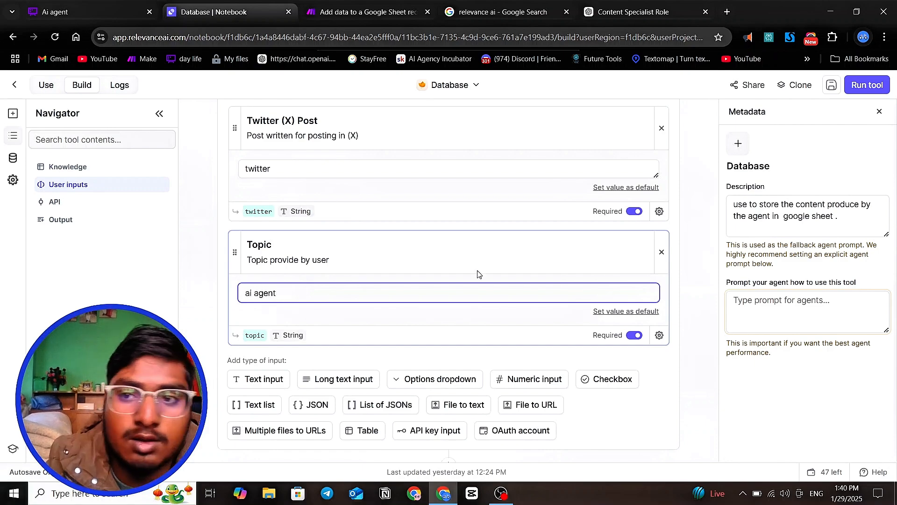
- Run the Database tool with the test values and check the API step's response_body
{"action": "left_click", "coordinate": [867, 85]}
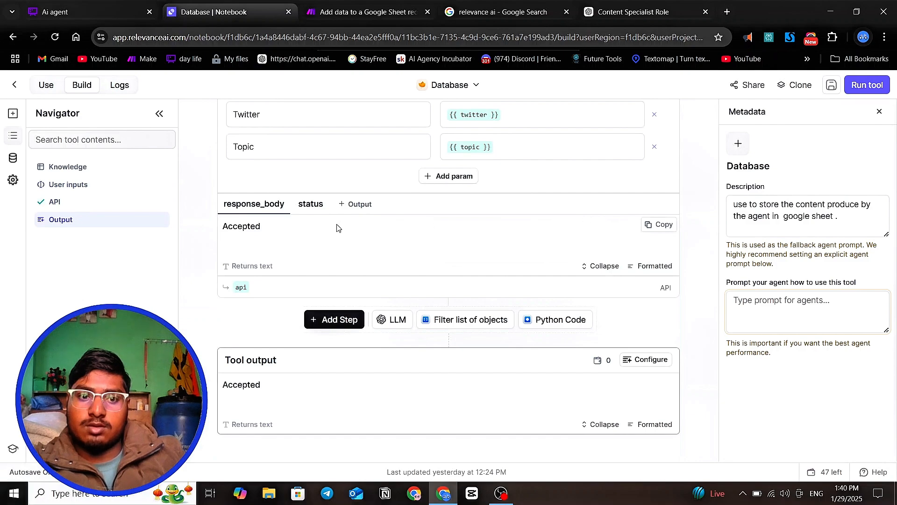
{"action": "left_click_drag", "start_coordinate": [223, 226], "coordinate": [271, 226]}
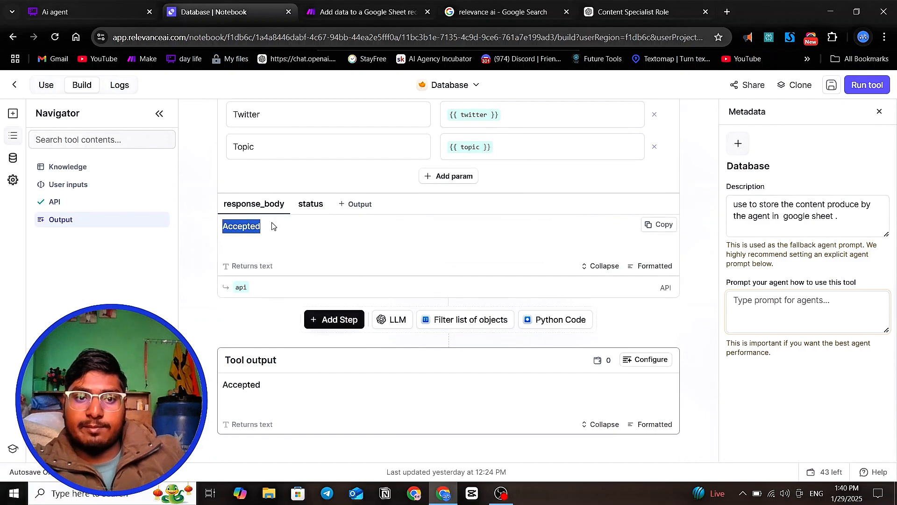
{"action": "scroll", "coordinate": [349, 201], "scroll_direction": "up", "scroll_amount": 10}
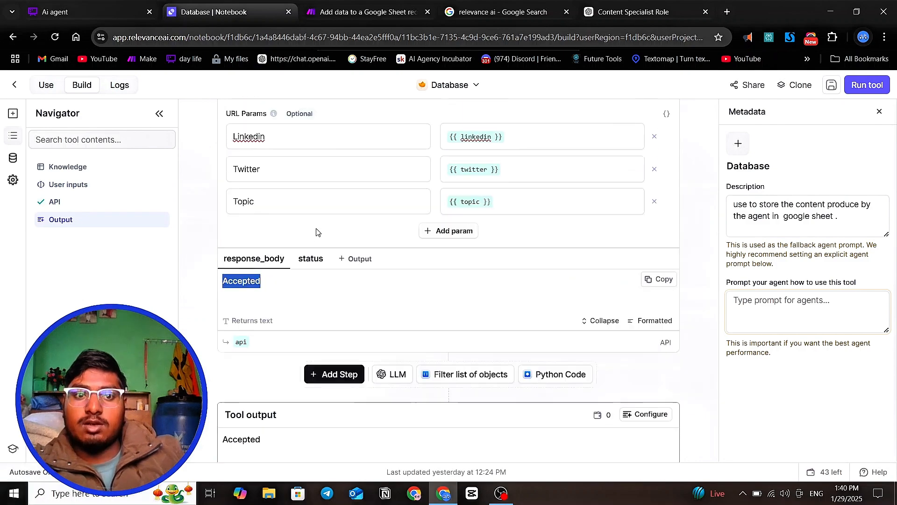
- Check the open Google Sheet scenario in Make for incoming webhook data, then recheck the Database tool's API response in Relevance AI
{"action": "left_click", "coordinate": [334, 13]}
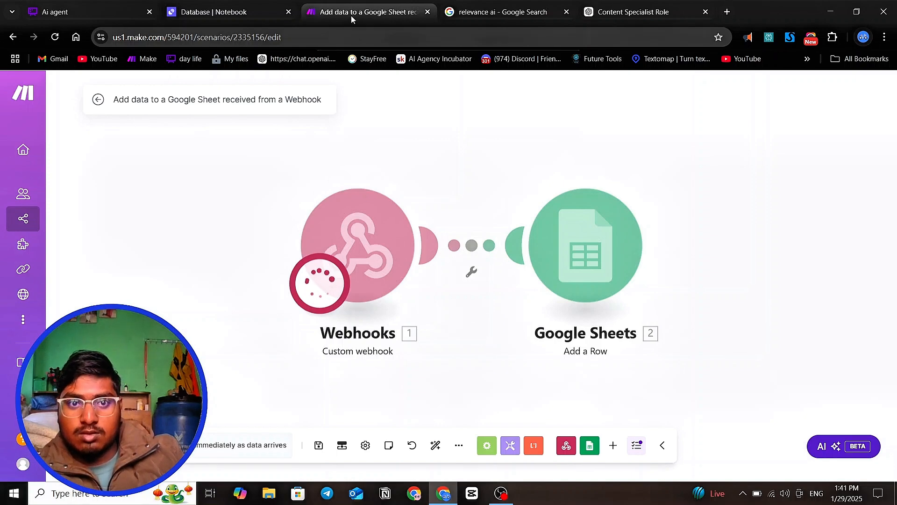
{"action": "left_click", "coordinate": [205, 13]}
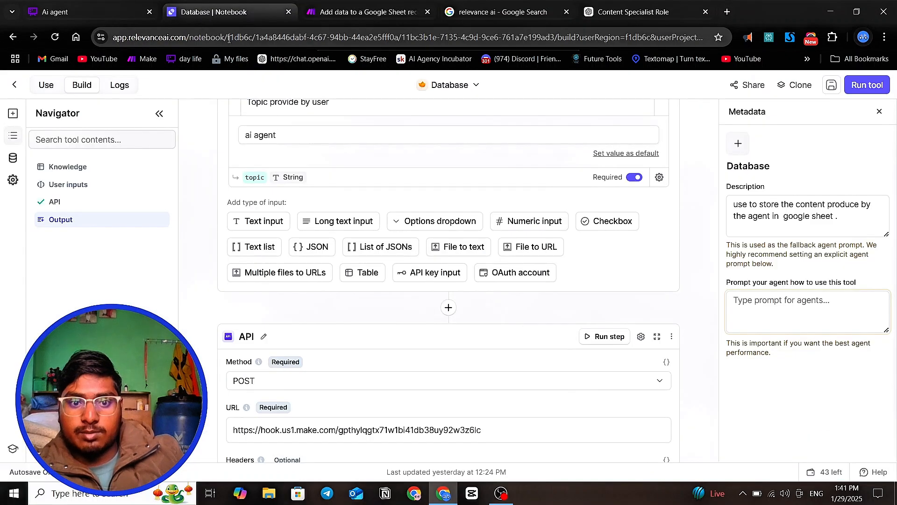
{"action": "scroll", "coordinate": [381, 266], "scroll_direction": "down", "scroll_amount": 8}
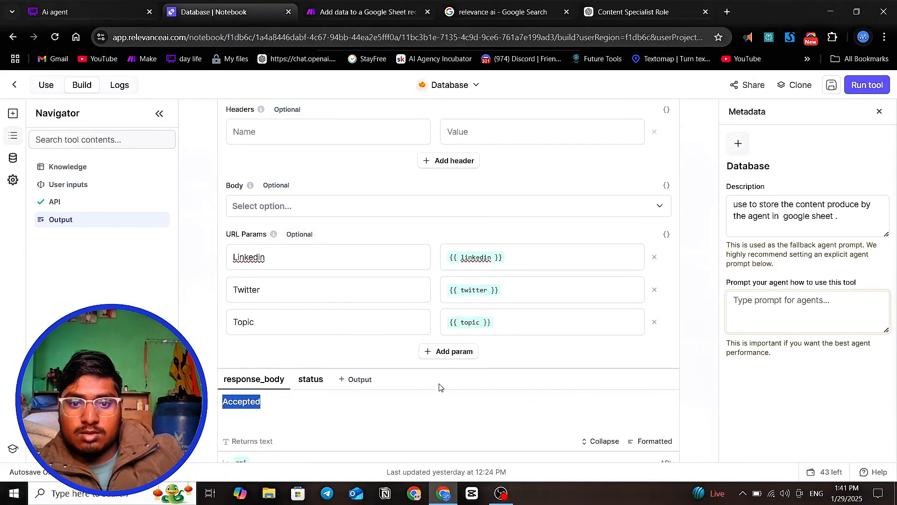
{"action": "left_click", "coordinate": [265, 384]}
- Switch to Make, open the database scenario in the relevence ai folder, and check and save its Custom webhook module's settings
{"action": "left_click", "coordinate": [358, 12]}
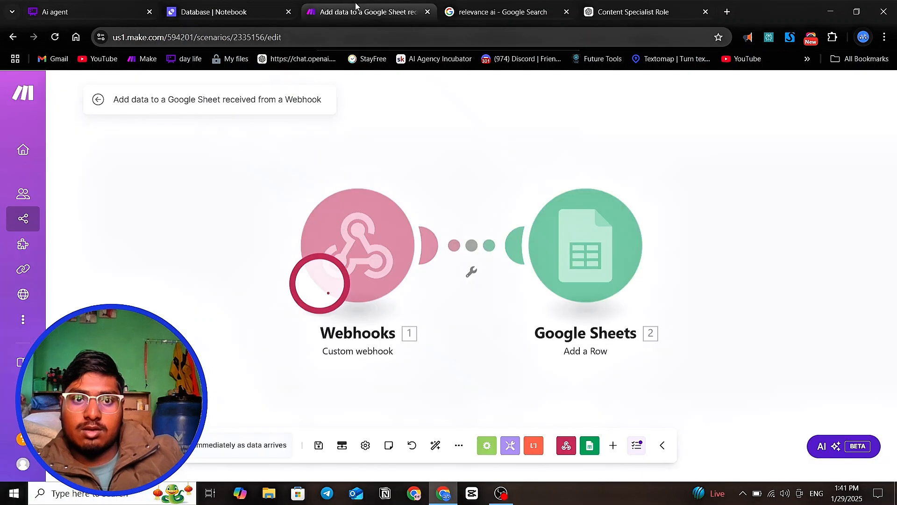
{"action": "left_click", "coordinate": [12, 37]}
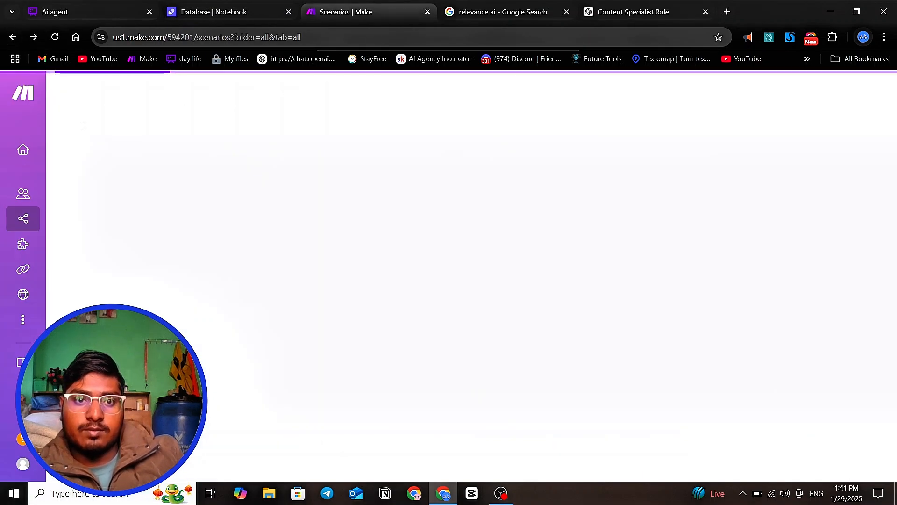
{"action": "left_click", "coordinate": [102, 302]}
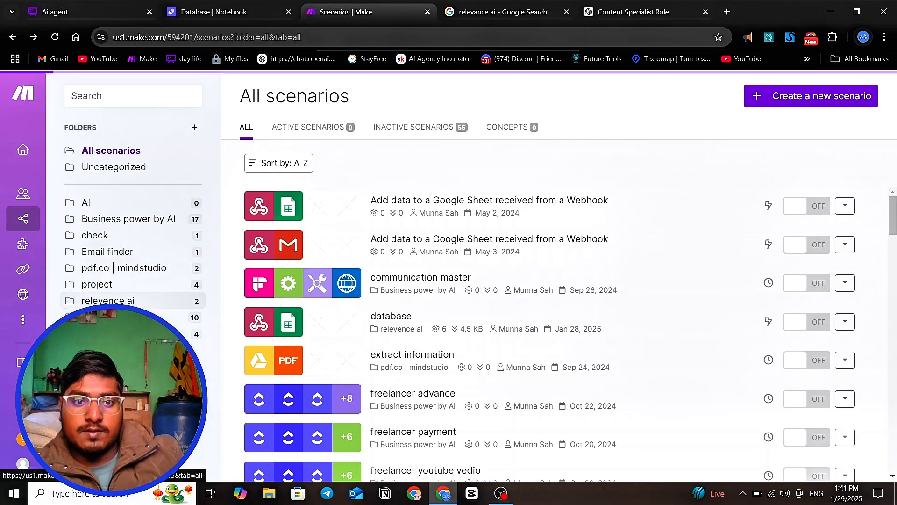
{"action": "left_click", "coordinate": [406, 206]}
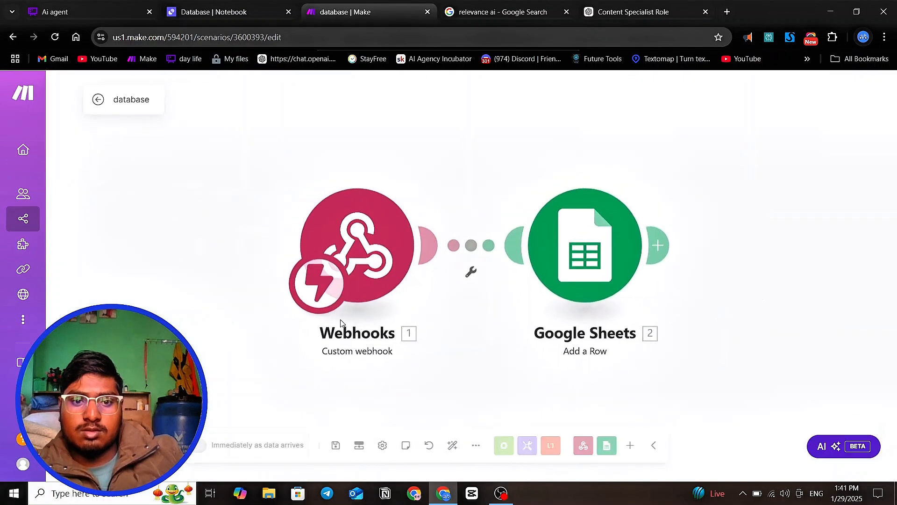
{"action": "left_click", "coordinate": [347, 258]}
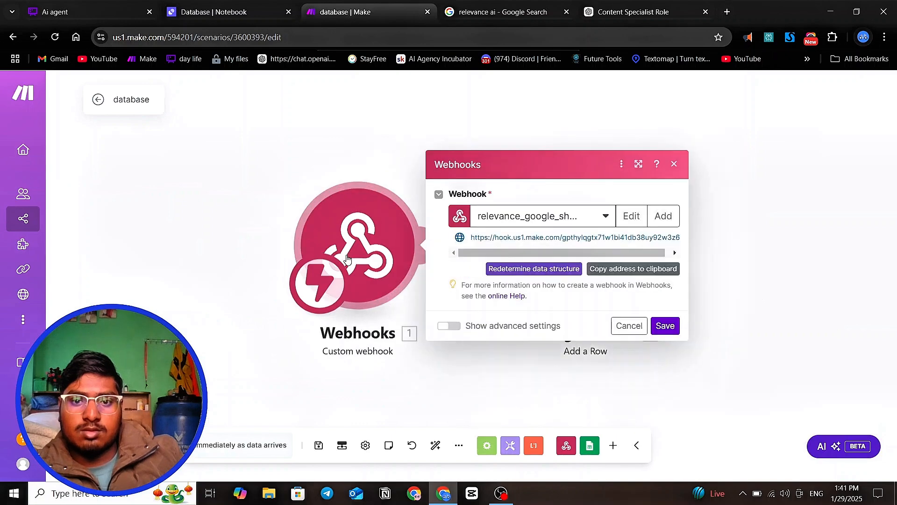
{"action": "left_click", "coordinate": [665, 326]}
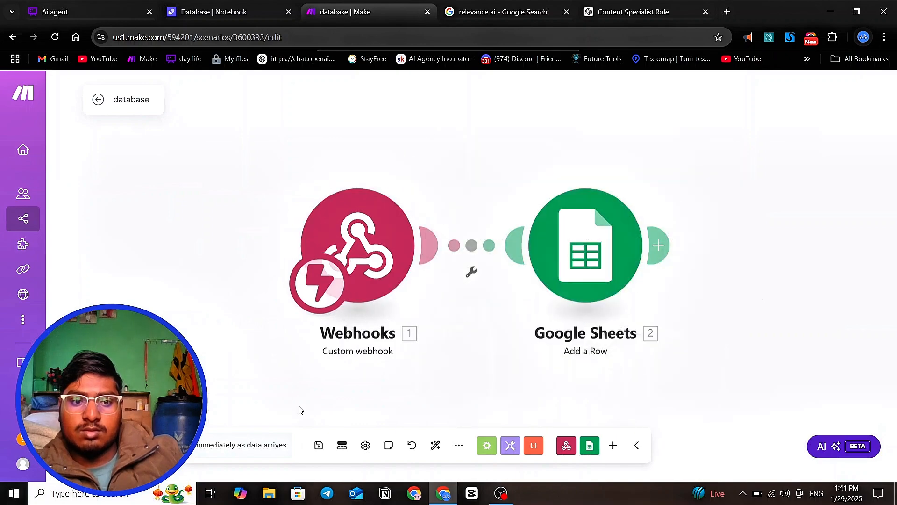
- Run the database scenario once, waiting for new data, and run the Database tool again in Relevance AI
{"action": "left_click", "coordinate": [120, 445]}
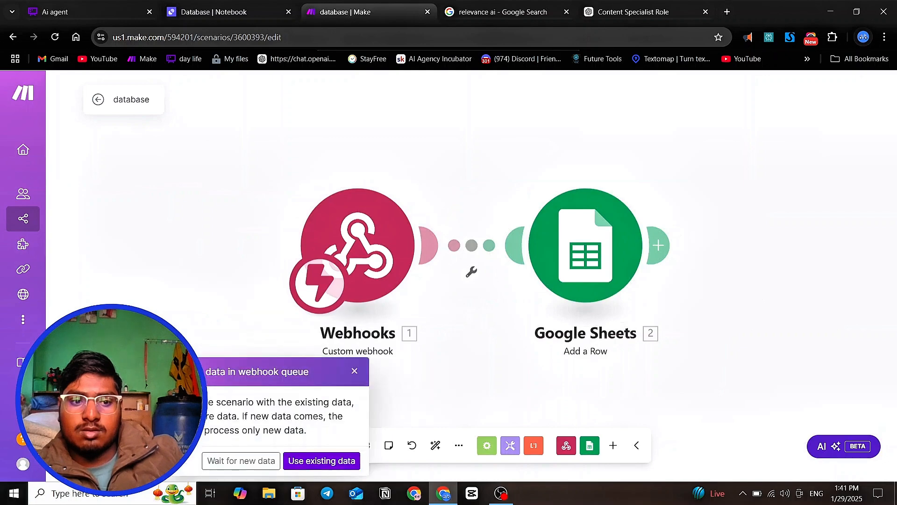
{"action": "left_click", "coordinate": [260, 463]}
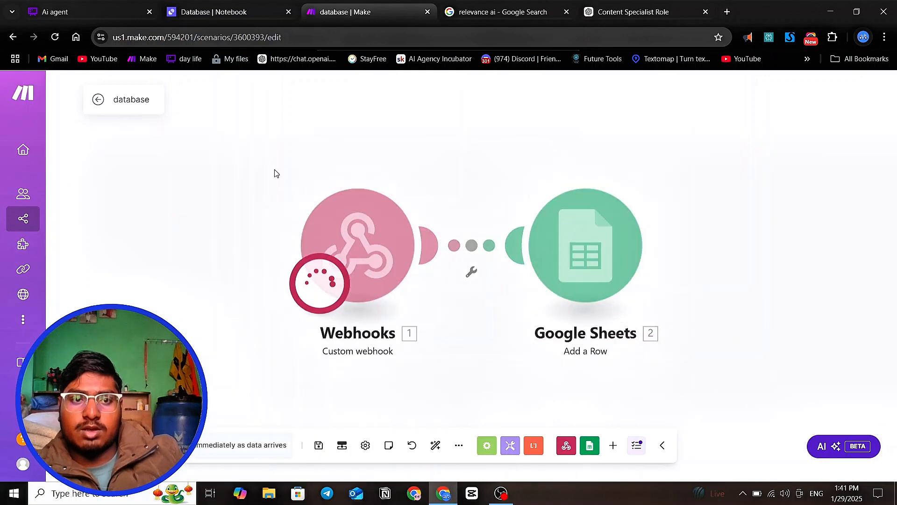
{"action": "left_click", "coordinate": [213, 12]}
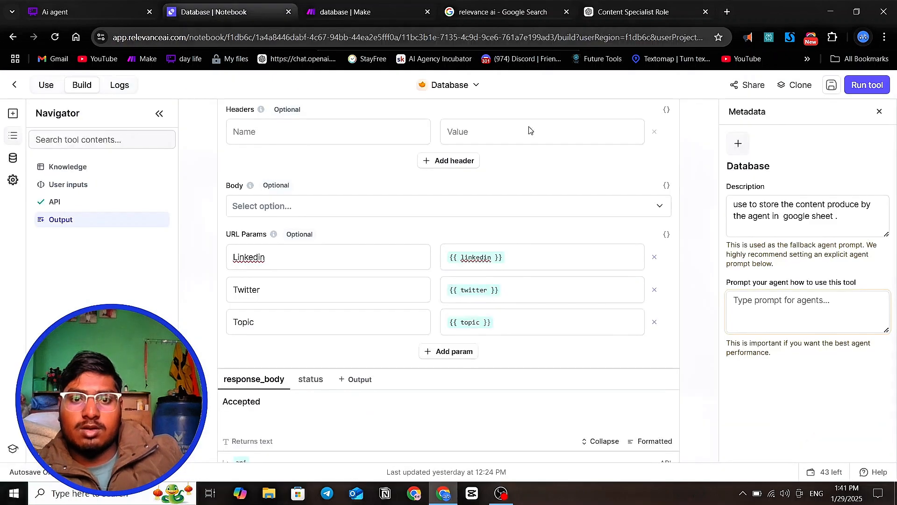
{"action": "left_click", "coordinate": [870, 88]}
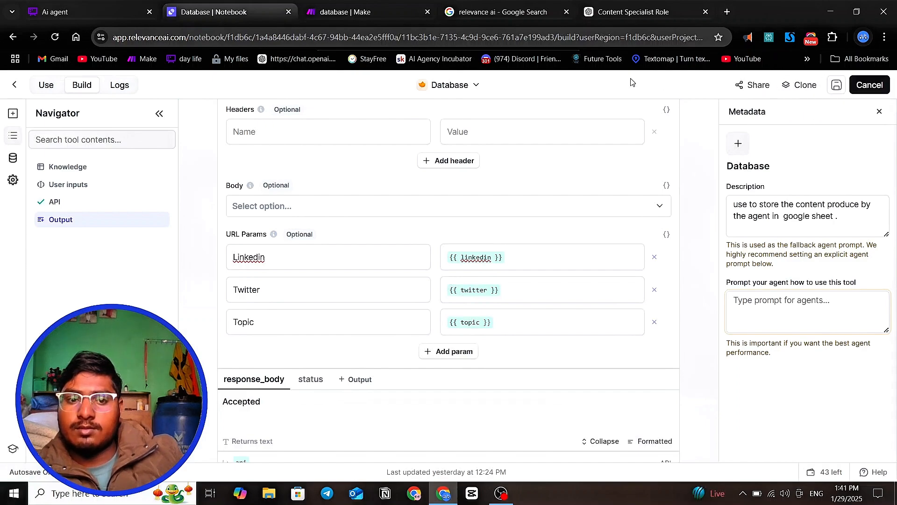
- Check the Database tool's API response in Relevance AI against the Linkedin, Twitter and Topic values in Make's webhook output bundle
{"action": "scroll", "coordinate": [555, 139], "scroll_direction": "down", "scroll_amount": 3}
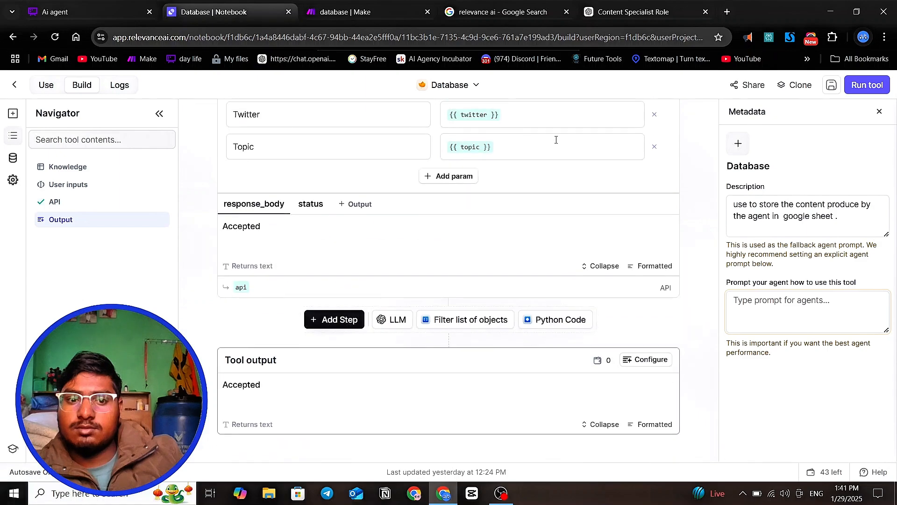
{"action": "left_click", "coordinate": [363, 14]}
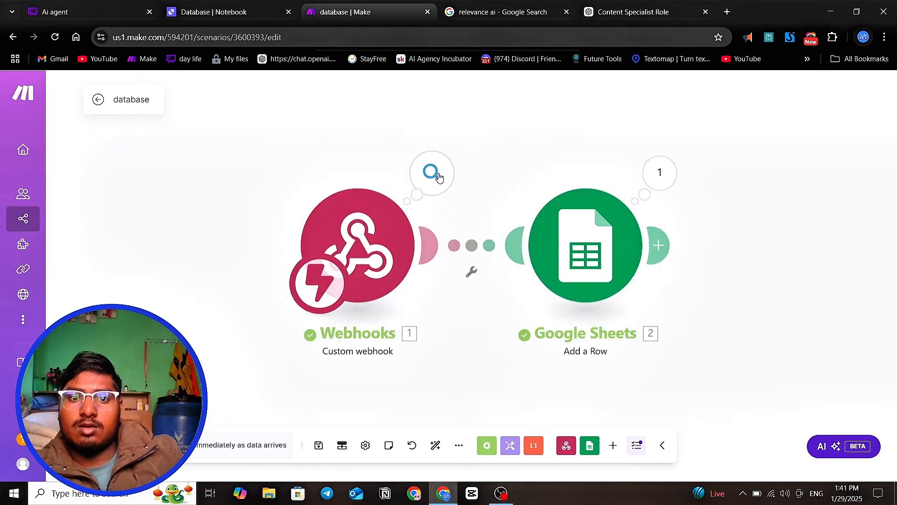
{"action": "left_click", "coordinate": [431, 174]}
{"action": "left_click_drag", "start_coordinate": [511, 206], "coordinate": [538, 206]}
{"action": "left_click", "coordinate": [232, 13]}
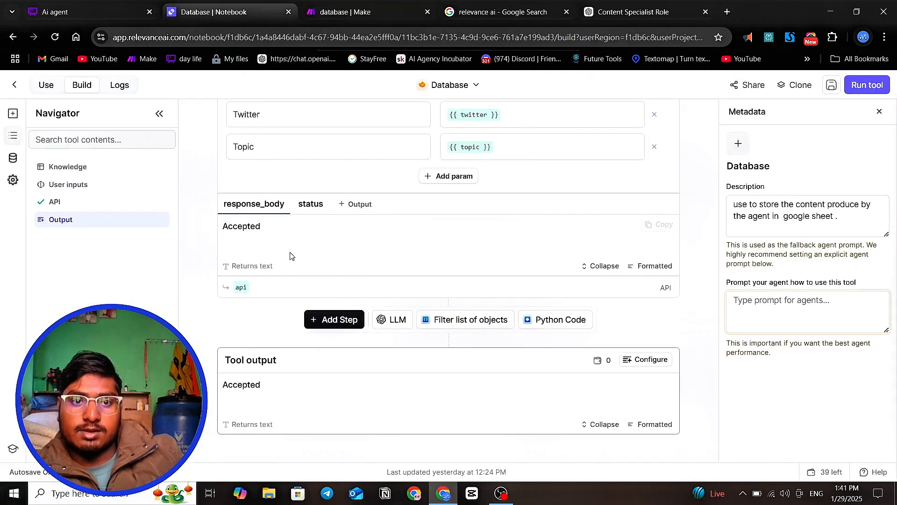
{"action": "scroll", "coordinate": [238, 199], "scroll_direction": "up", "scroll_amount": 2}
{"action": "left_click", "coordinate": [352, 14]}
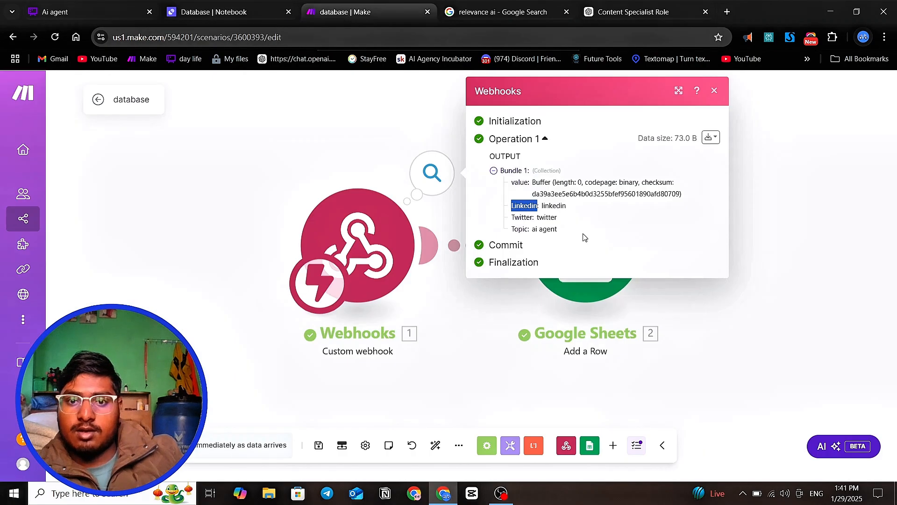
{"action": "left_click_drag", "start_coordinate": [546, 208], "coordinate": [580, 216]}
{"action": "left_click_drag", "start_coordinate": [515, 230], "coordinate": [553, 233]}
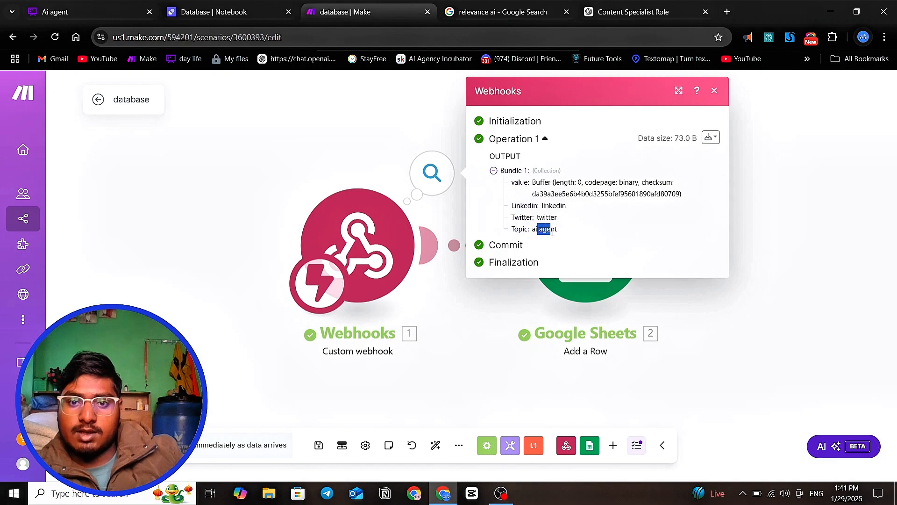
{"action": "left_click", "coordinate": [225, 12]}
{"action": "left_click", "coordinate": [345, 12]}
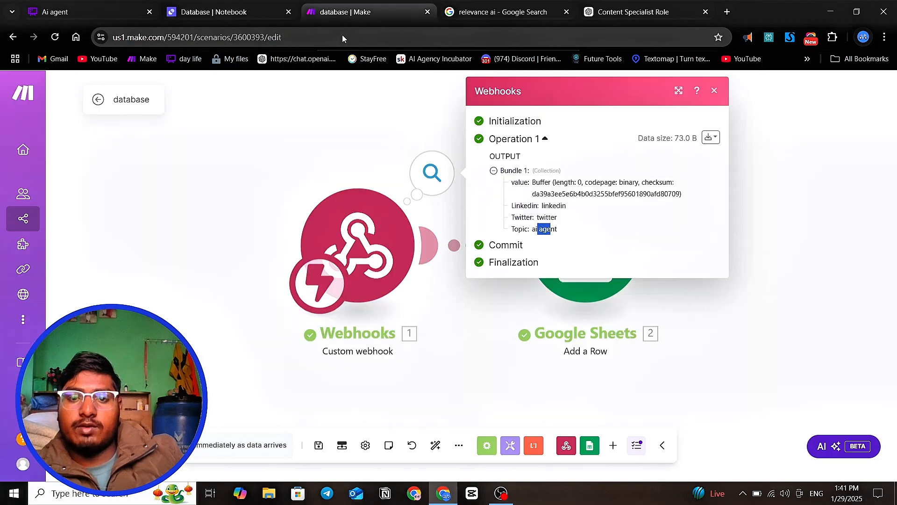
- Check the Topic, linkedin and Twitter column mappings in the Google Sheets Add a Row module without changing them
{"action": "left_click", "coordinate": [581, 274]}
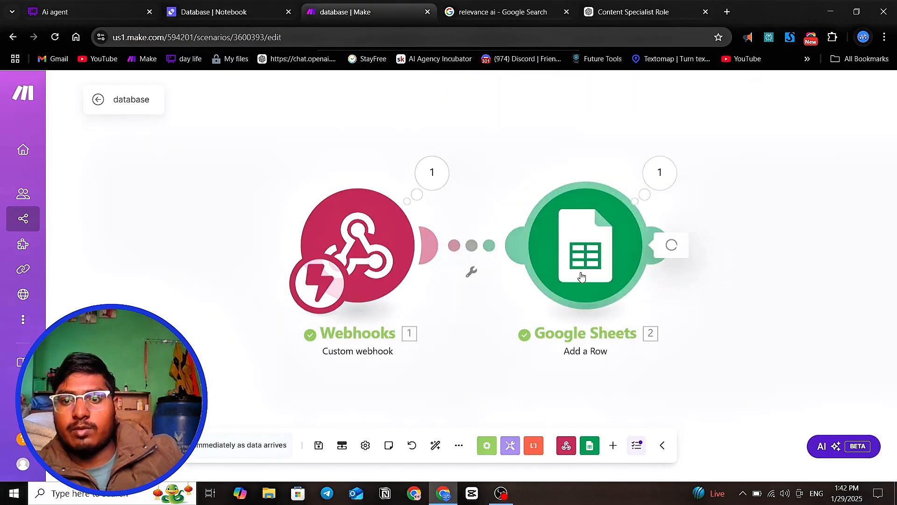
{"action": "scroll", "coordinate": [681, 290], "scroll_direction": "down", "scroll_amount": 6}
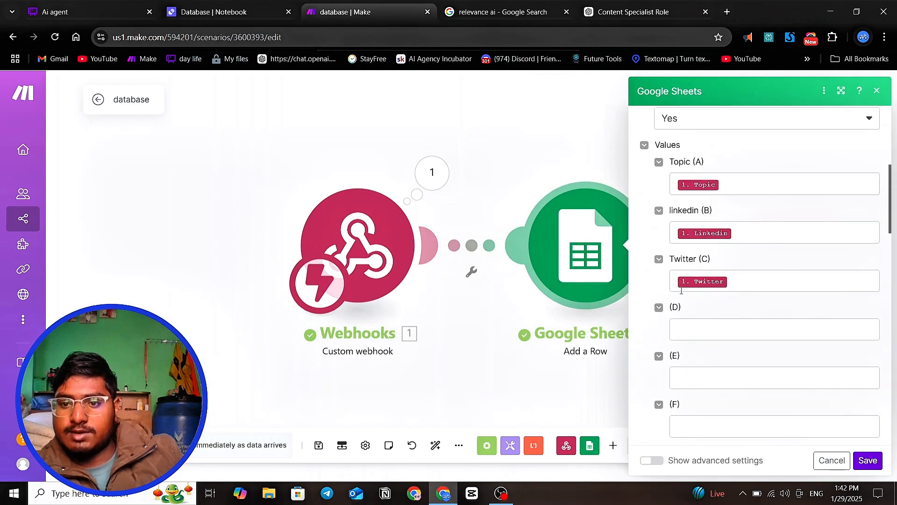
{"action": "left_click", "coordinate": [699, 325]}
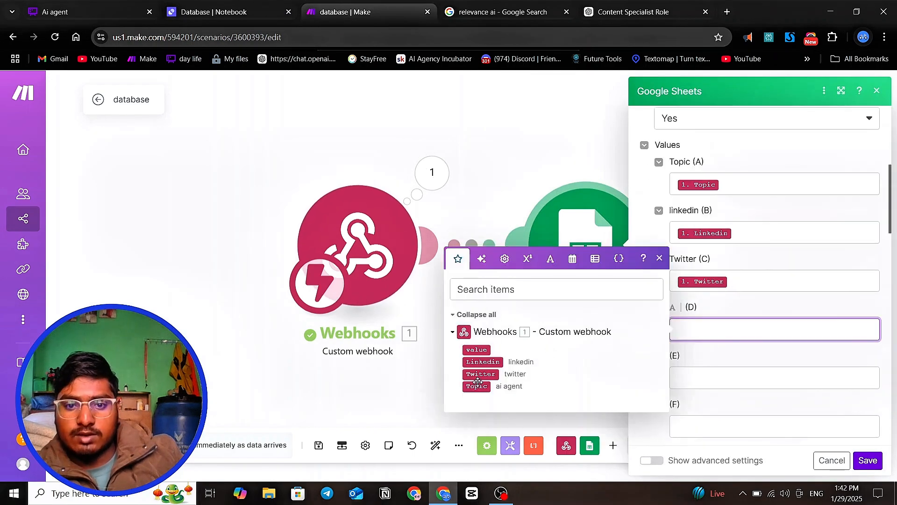
{"action": "left_click", "coordinate": [512, 193]}
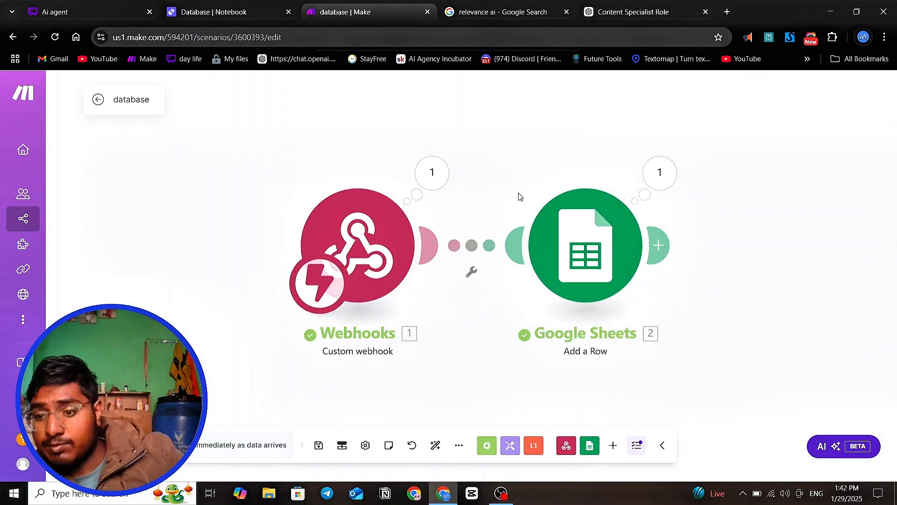
- Switch back to Relevance AI, leave the Database tool, and open the Content Ai Agent's tool settings for editing
{"action": "left_click", "coordinate": [216, 13]}
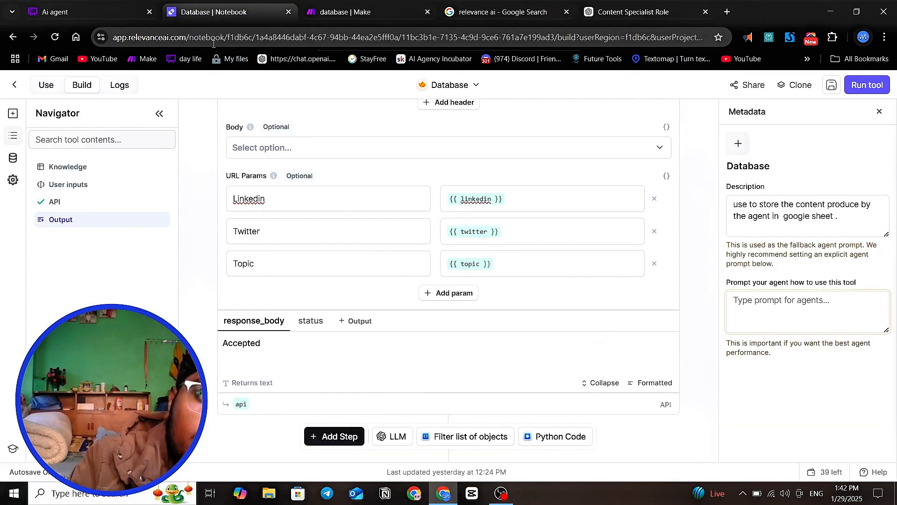
{"action": "left_click", "coordinate": [13, 87]}
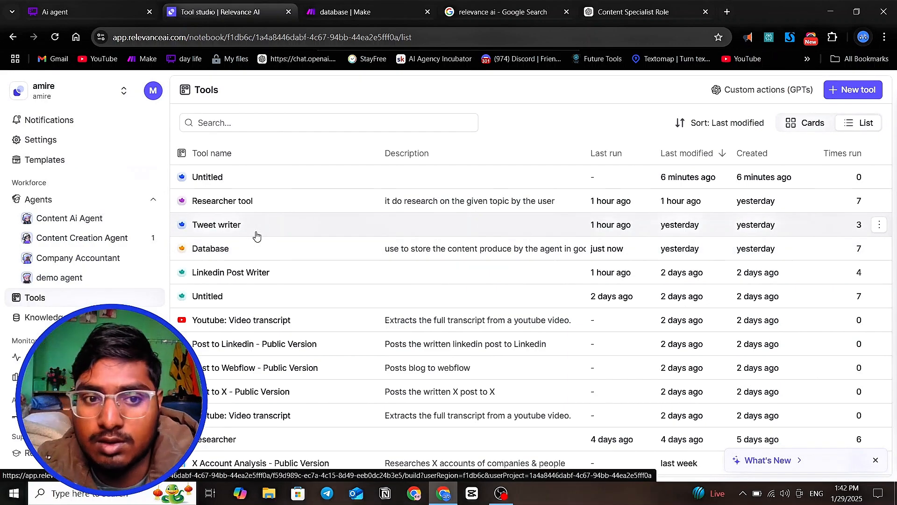
{"action": "left_click", "coordinate": [66, 227]}
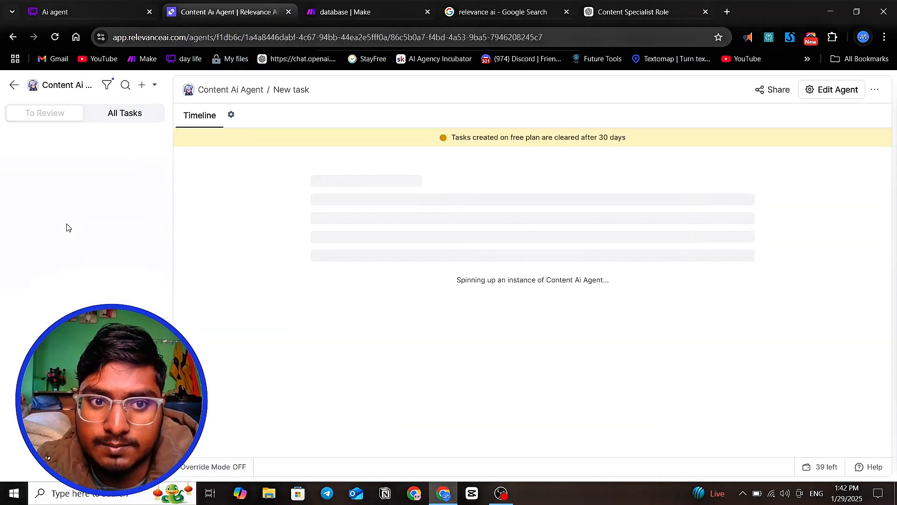
{"action": "left_click", "coordinate": [814, 89]}
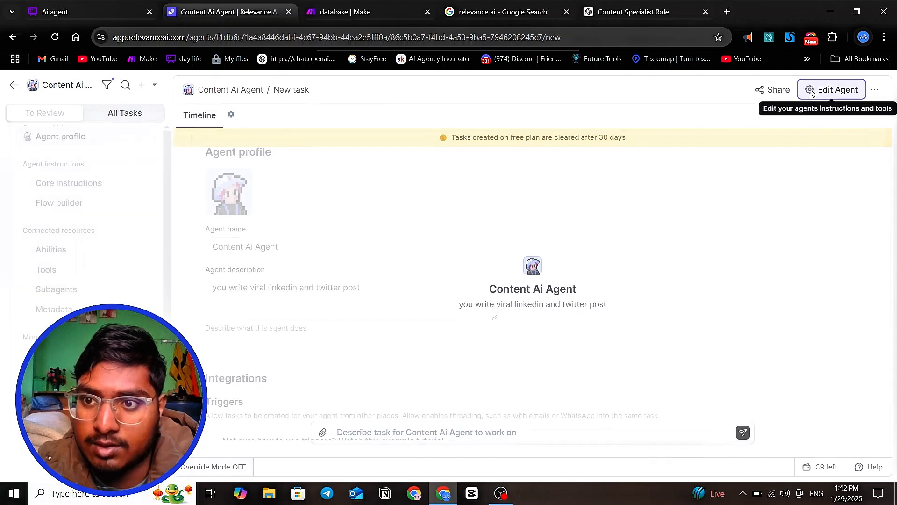
{"action": "left_click", "coordinate": [43, 273]}
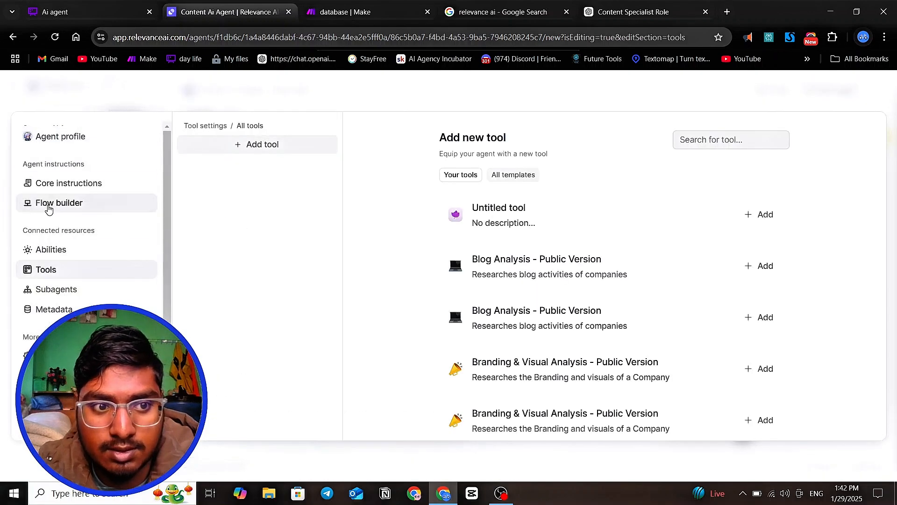
{"action": "left_click", "coordinate": [56, 184]}
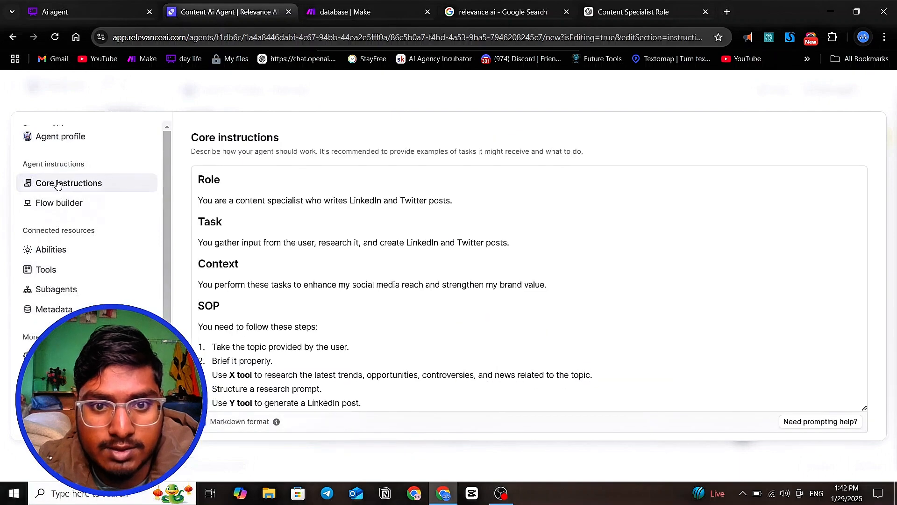
{"action": "left_click", "coordinate": [42, 269]}
- Search the available tools for "linkedin" and add the Linkedin Post Writer tool to the agent
{"action": "left_click", "coordinate": [724, 141]}
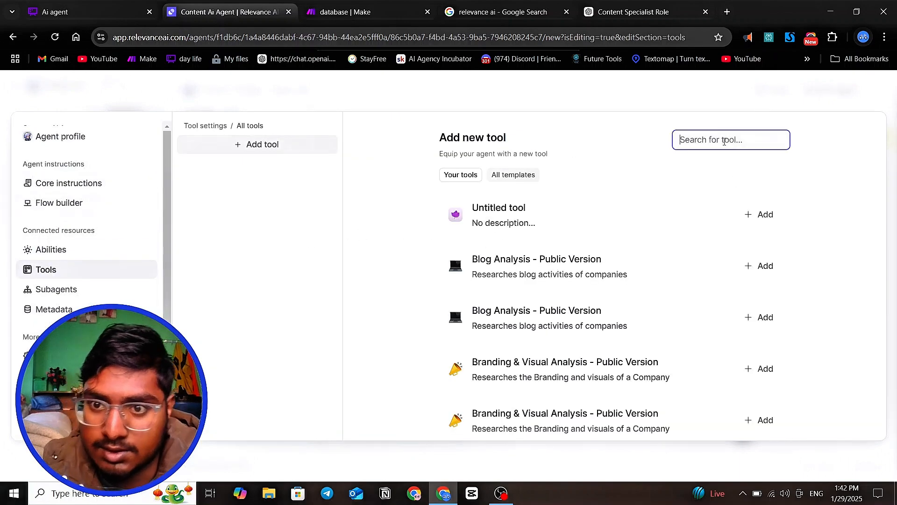
{"action": "type", "text": "linke"}
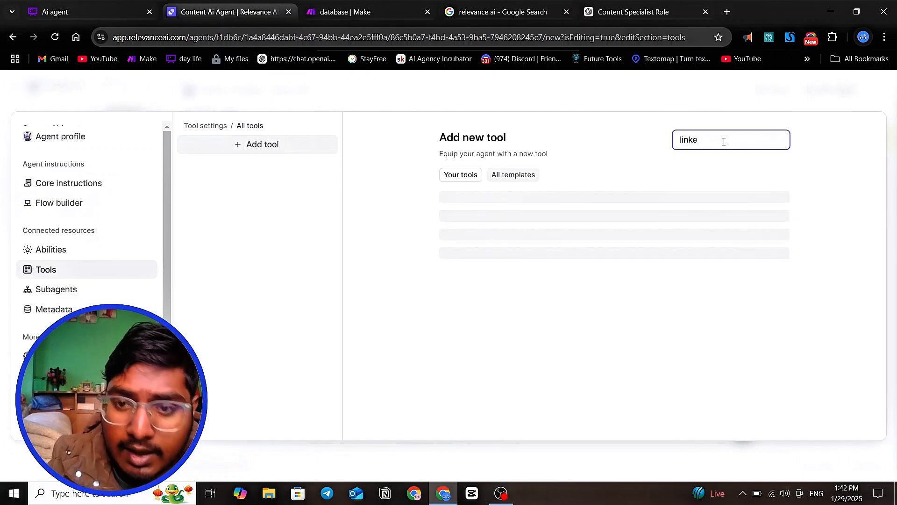
{"action": "type", "text": "din"}
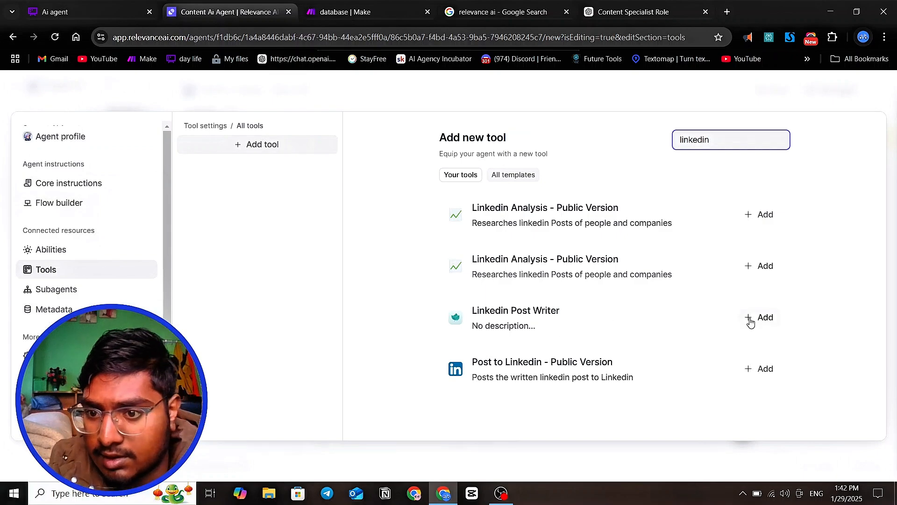
{"action": "left_click", "coordinate": [762, 320]}
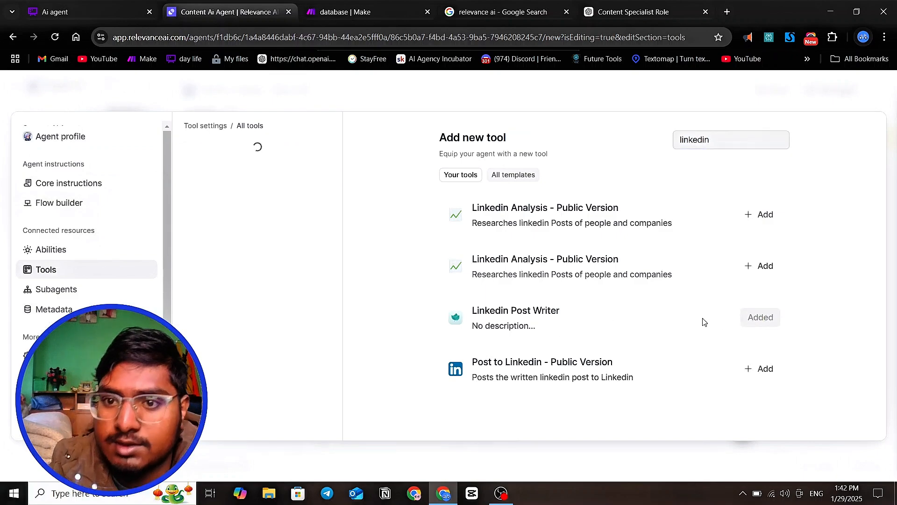
- Search the available tools for "twitte", then for "tweet"
{"action": "left_click", "coordinate": [281, 171]}
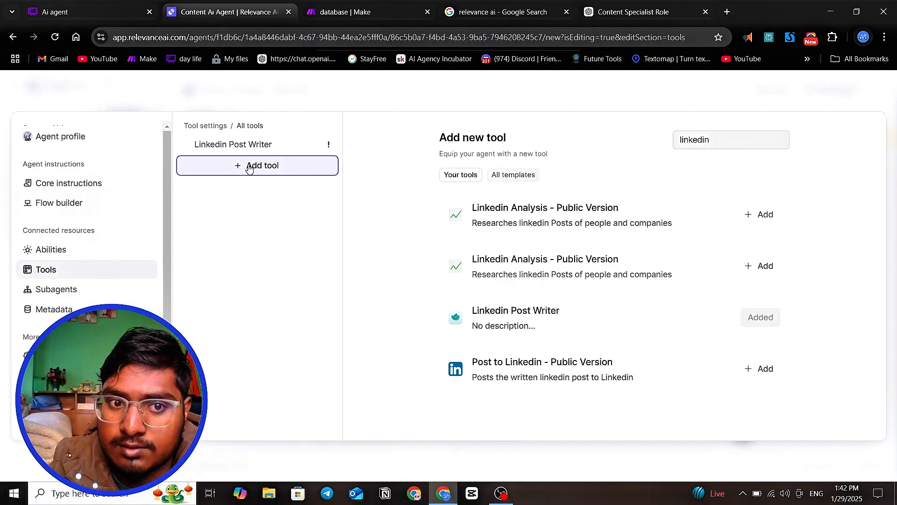
{"action": "left_click", "coordinate": [277, 228]}
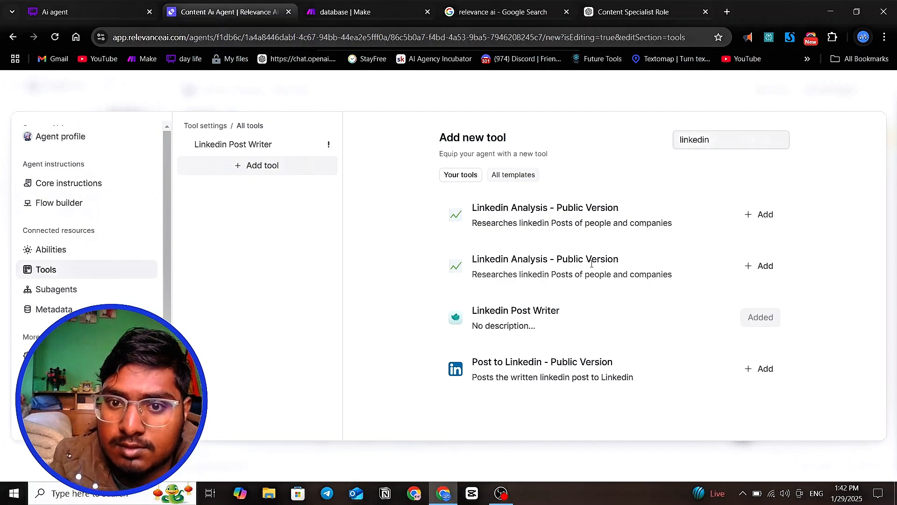
{"action": "left_click", "coordinate": [710, 144]}
{"action": "key", "text": "BackSpace"}
{"action": "key", "text": "BackSpace"}
{"action": "key", "text": "BackSpace"}
{"action": "key", "text": "BackSpace"}
{"action": "key", "text": "BackSpace"}
{"action": "key", "text": "BackSpace"}
{"action": "key", "text": "BackSpace"}
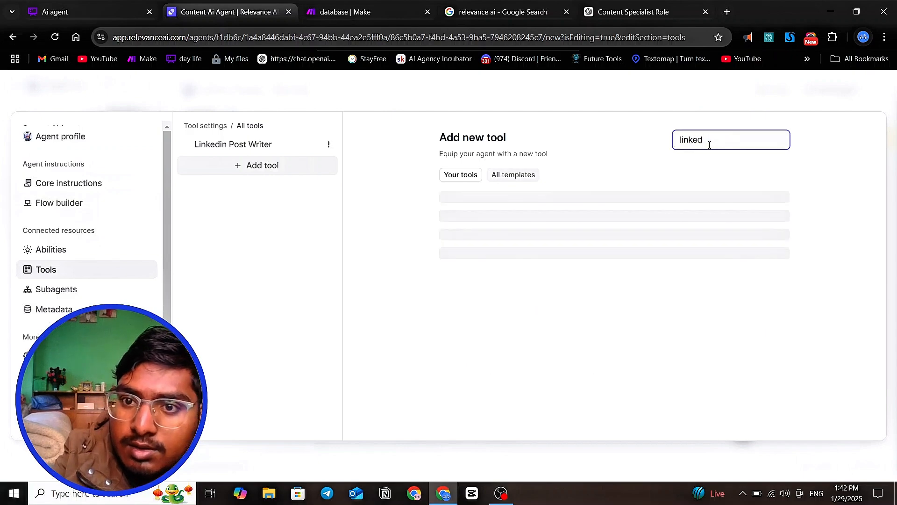
{"action": "type", "text": "twitte"}
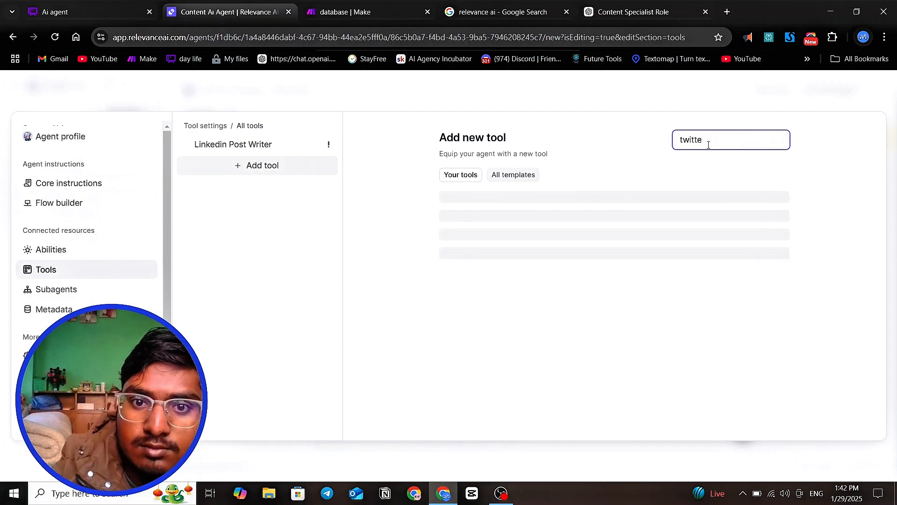
{"action": "key", "text": "BackSpace"}
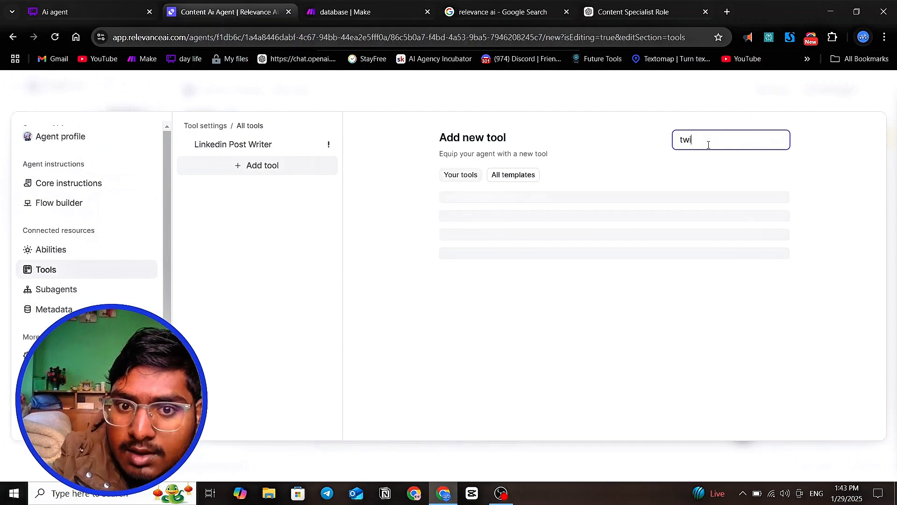
{"action": "key", "text": "BackSpace"}
{"action": "key", "text": "BackSpace"}
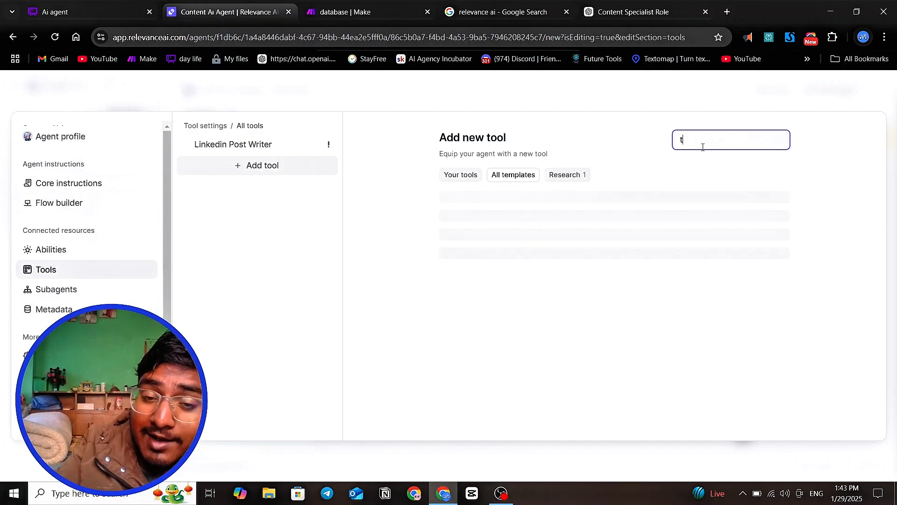
{"action": "type", "text": "weet"}
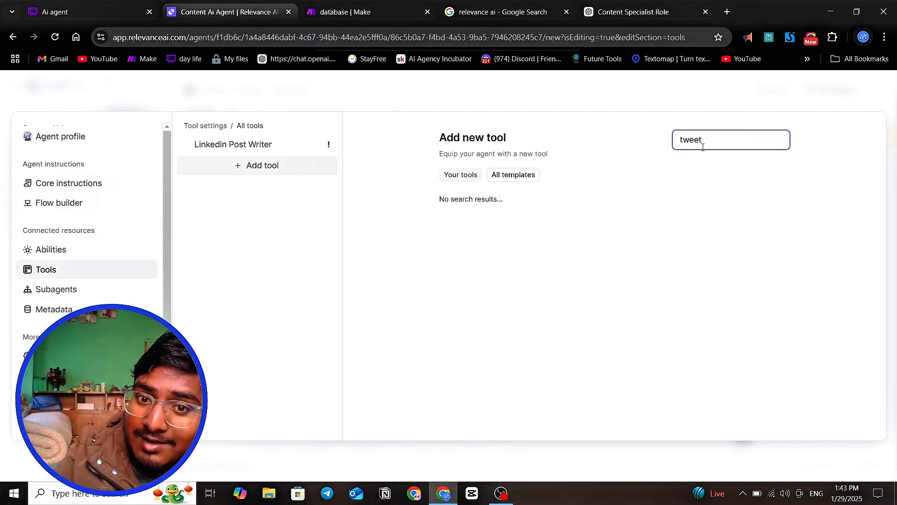
- Shorten the tool search to "te" among your own tools and add the Tweet writer tool to the agent
{"action": "key", "text": "BackSpace"}
{"action": "key", "text": "BackSpace"}
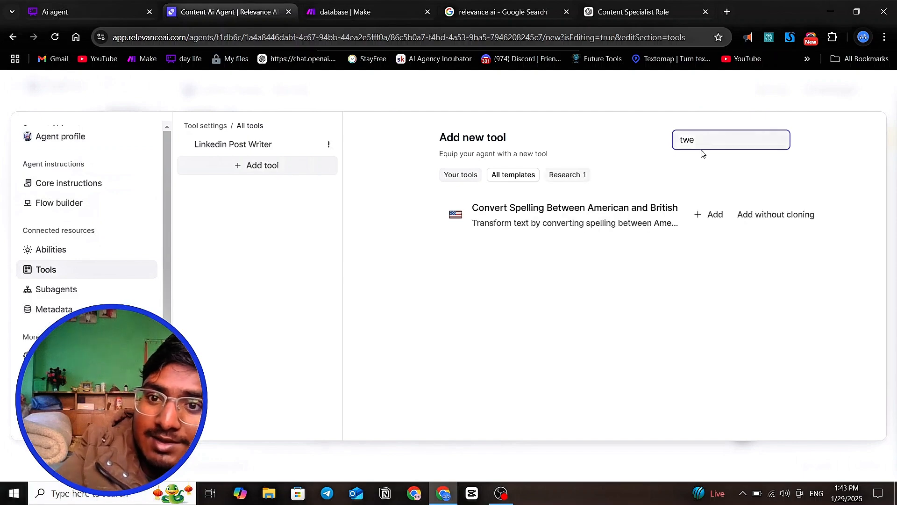
{"action": "key", "text": "BackSpace"}
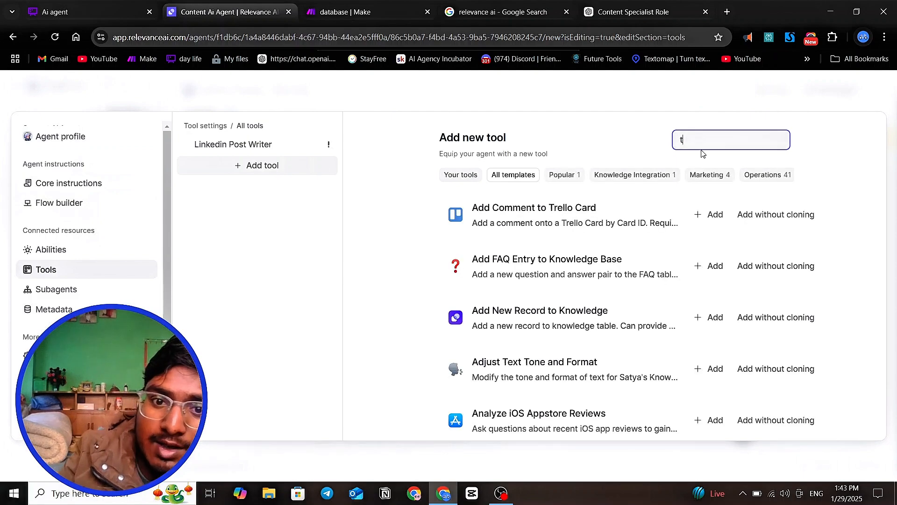
{"action": "scroll", "coordinate": [563, 278], "scroll_direction": "down", "scroll_amount": 8}
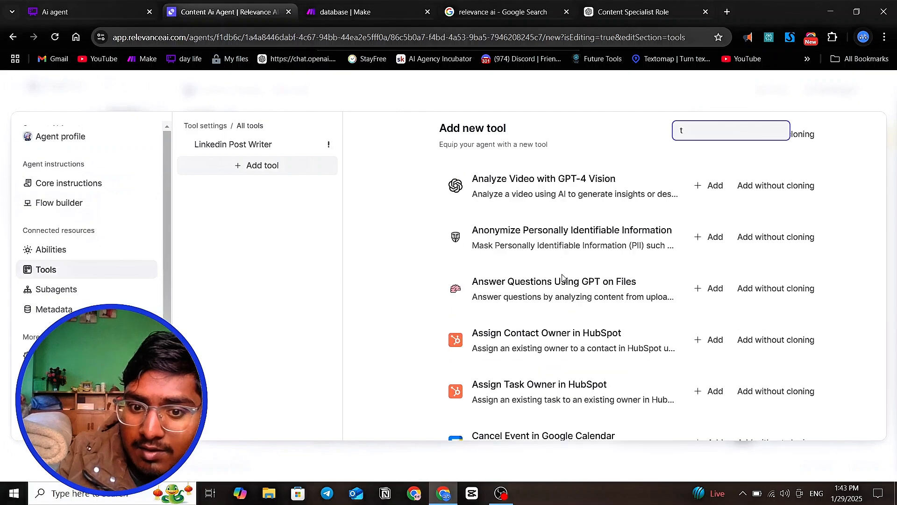
{"action": "scroll", "coordinate": [562, 277], "scroll_direction": "down", "scroll_amount": 20}
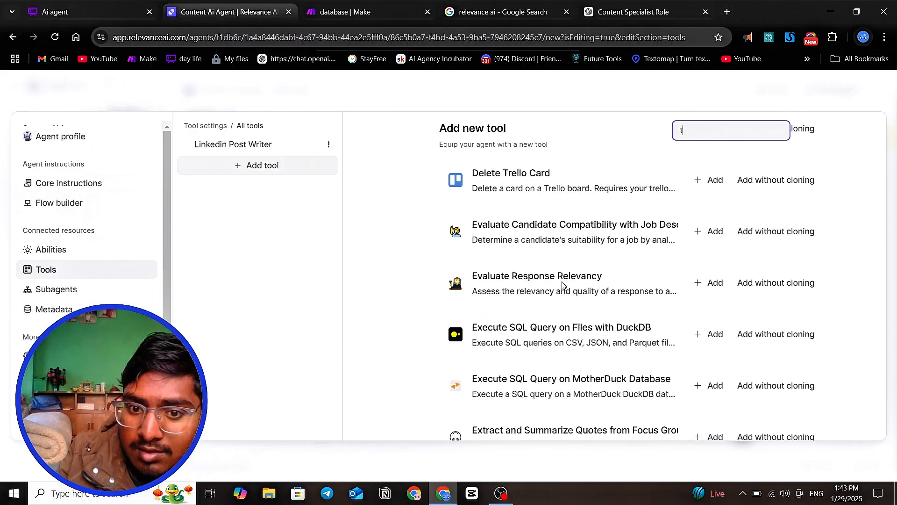
{"action": "scroll", "coordinate": [562, 284], "scroll_direction": "down", "scroll_amount": 20}
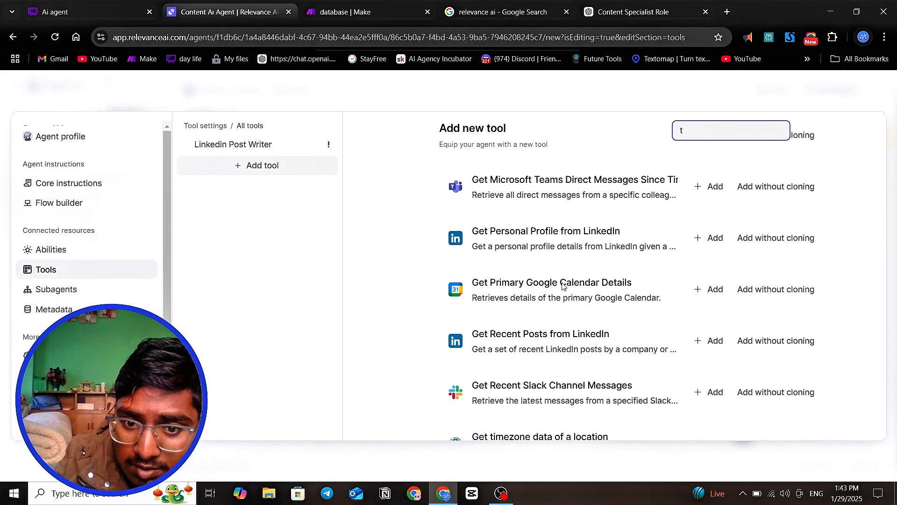
{"action": "scroll", "coordinate": [562, 284], "scroll_direction": "down", "scroll_amount": 10}
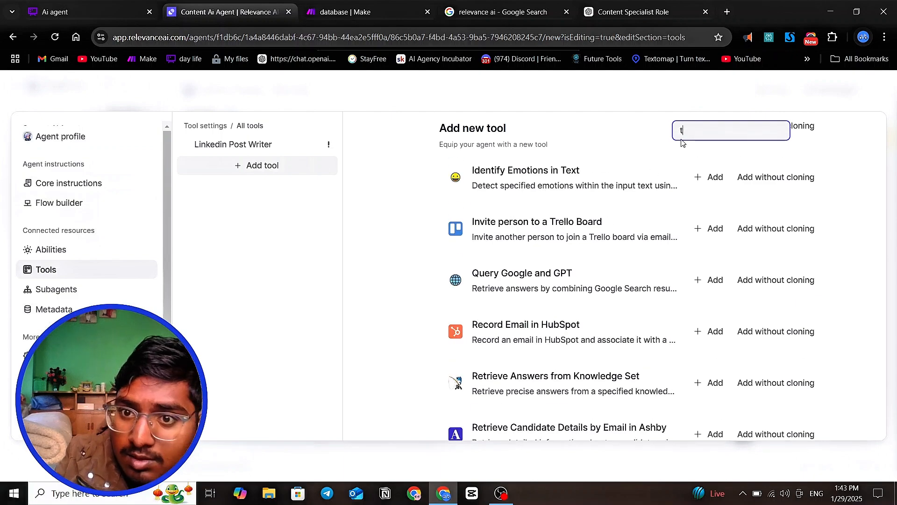
{"action": "type", "text": "e"}
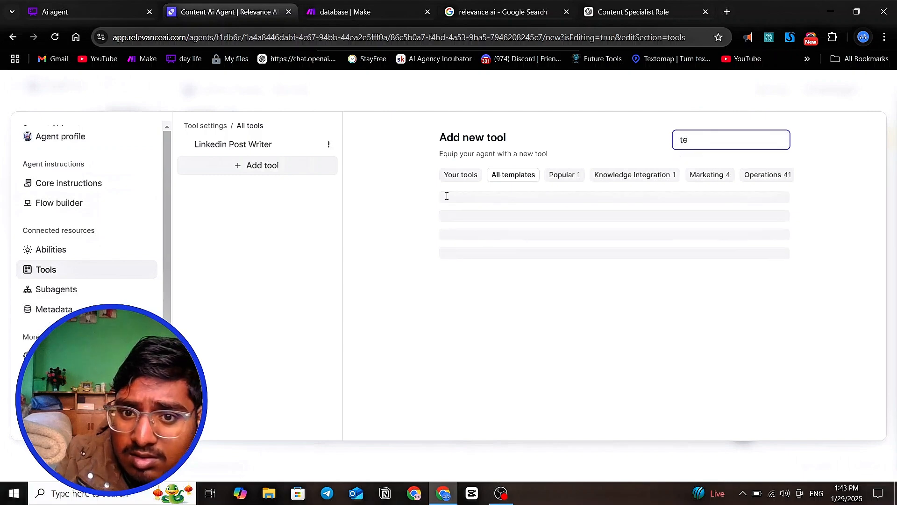
{"action": "left_click", "coordinate": [460, 175]}
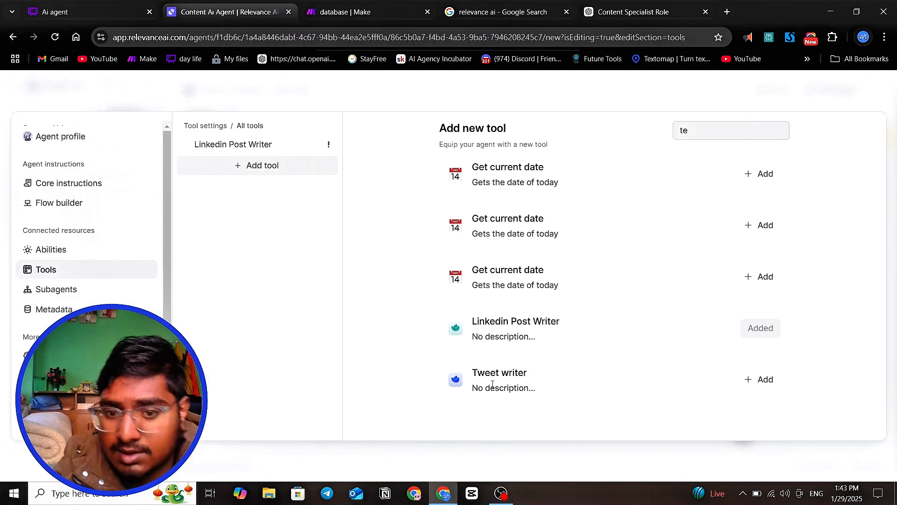
{"action": "left_click", "coordinate": [764, 379]}
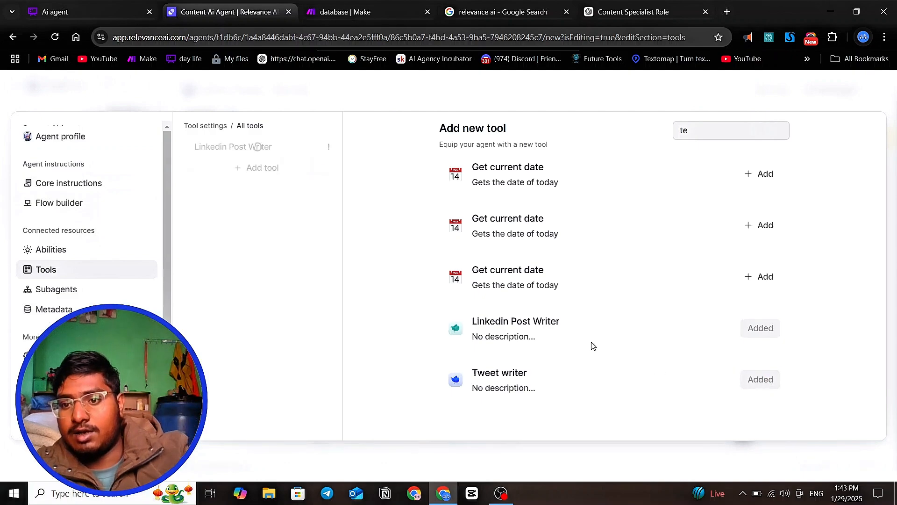
- Search your own tools for "re" and add the Researcher tool described as researching the user's given topic
{"action": "left_click", "coordinate": [703, 141]}
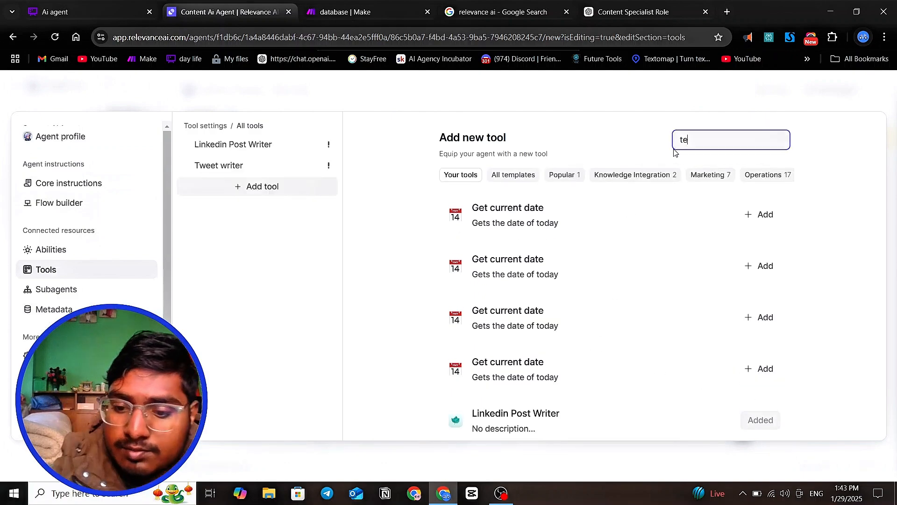
{"action": "key", "text": "BackSpace"}
{"action": "key", "text": "BackSpace"}
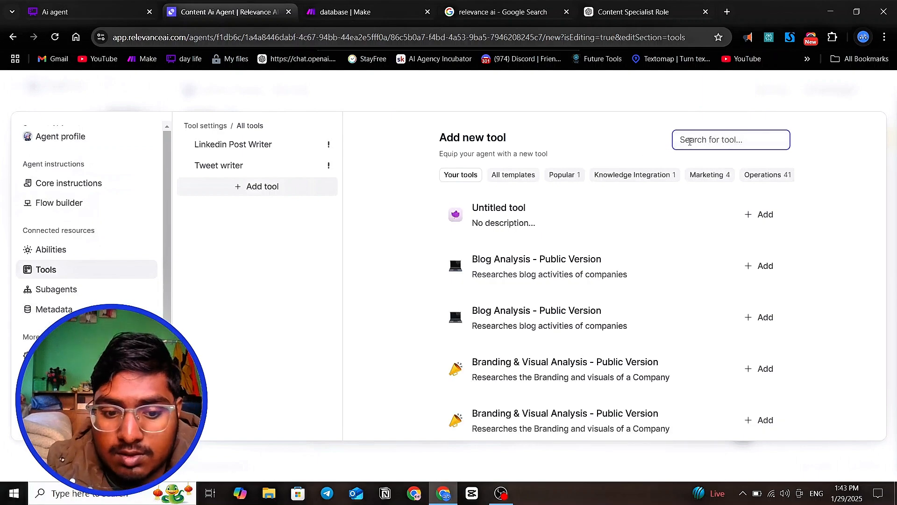
{"action": "type", "text": "r"}
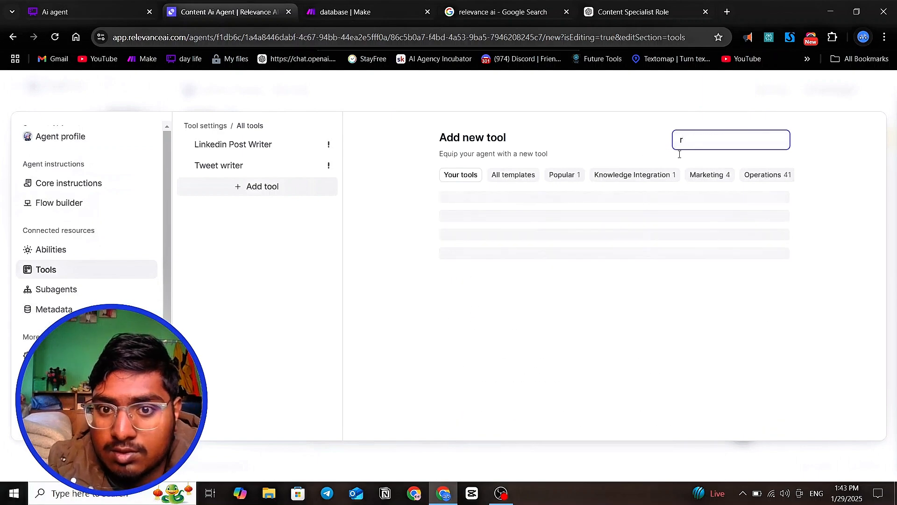
{"action": "type", "text": "e"}
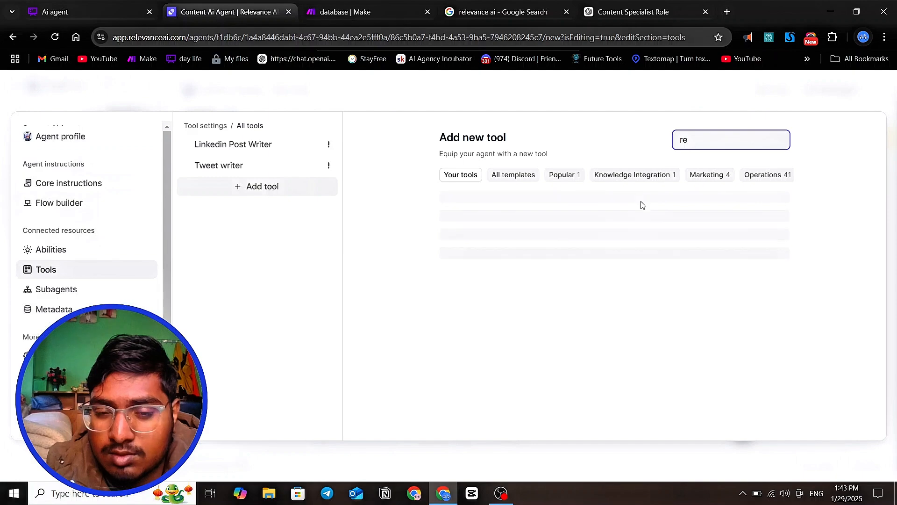
{"action": "scroll", "coordinate": [607, 253], "scroll_direction": "down", "scroll_amount": 5}
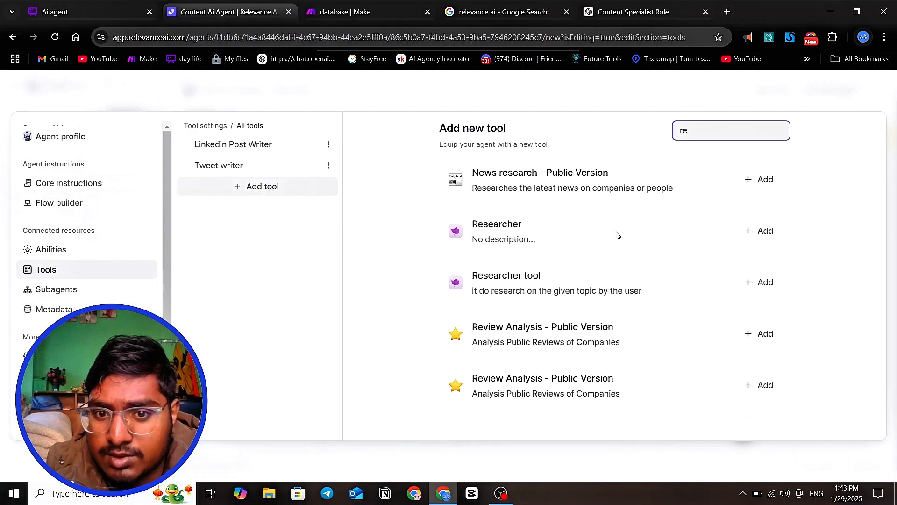
{"action": "left_click", "coordinate": [772, 282]}
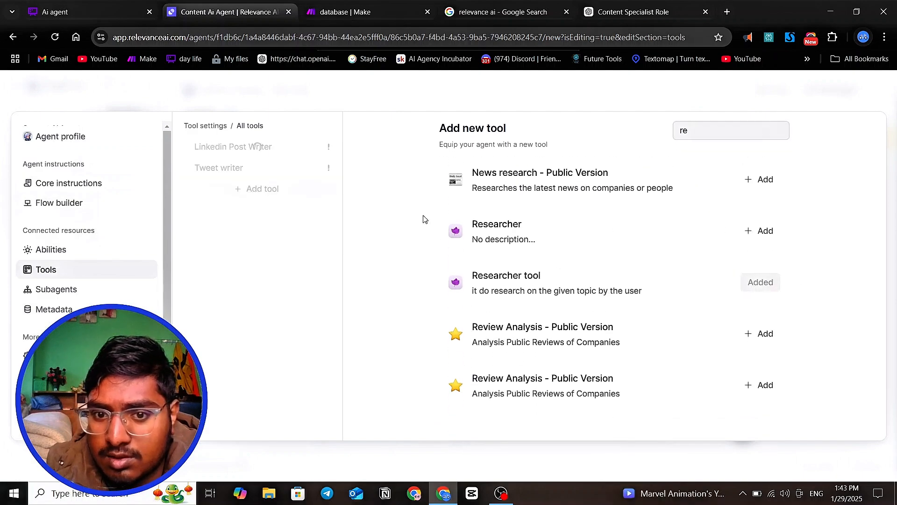
- Search your own tools for "d" and add the Database tool to the agent
{"action": "left_click", "coordinate": [687, 131]}
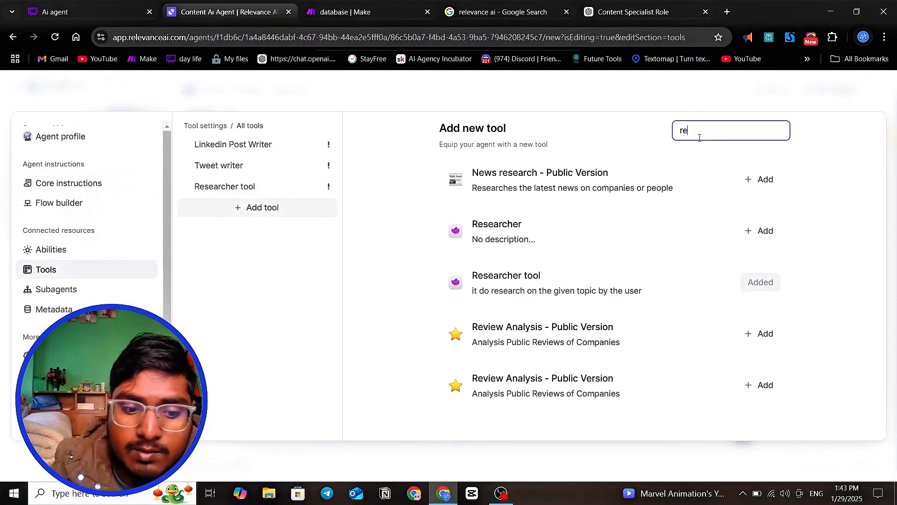
{"action": "type", "text": "d"}
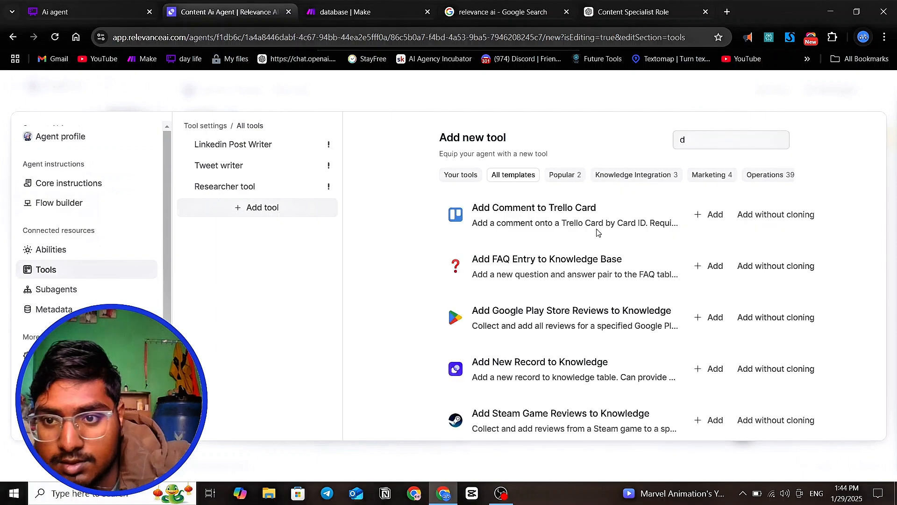
{"action": "left_click", "coordinate": [474, 179]}
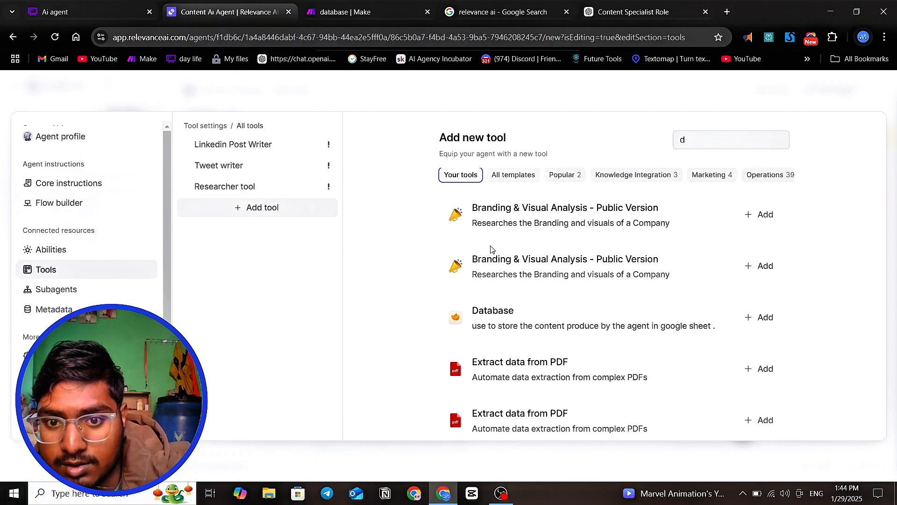
{"action": "scroll", "coordinate": [514, 321], "scroll_direction": "down", "scroll_amount": 1}
{"action": "scroll", "coordinate": [575, 302], "scroll_direction": "up", "scroll_amount": 1}
{"action": "left_click", "coordinate": [766, 318]}
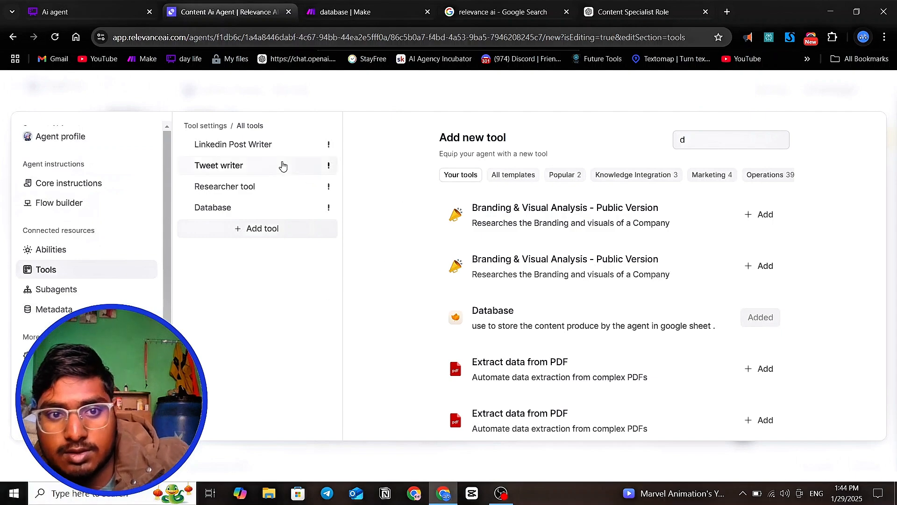
- Set the approval mode of the Linkedin Post Writer and Tweet writer tools to Auto run
{"action": "left_click", "coordinate": [258, 145]}
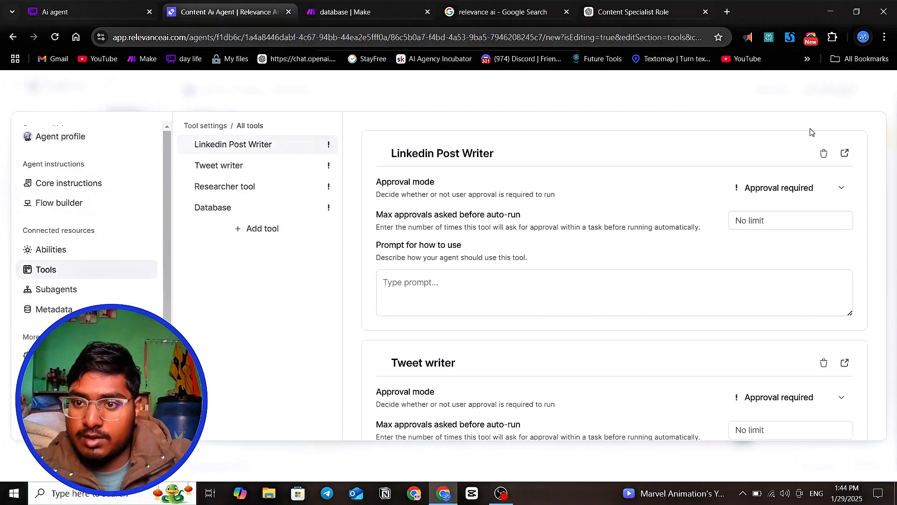
{"action": "left_click", "coordinate": [821, 192]}
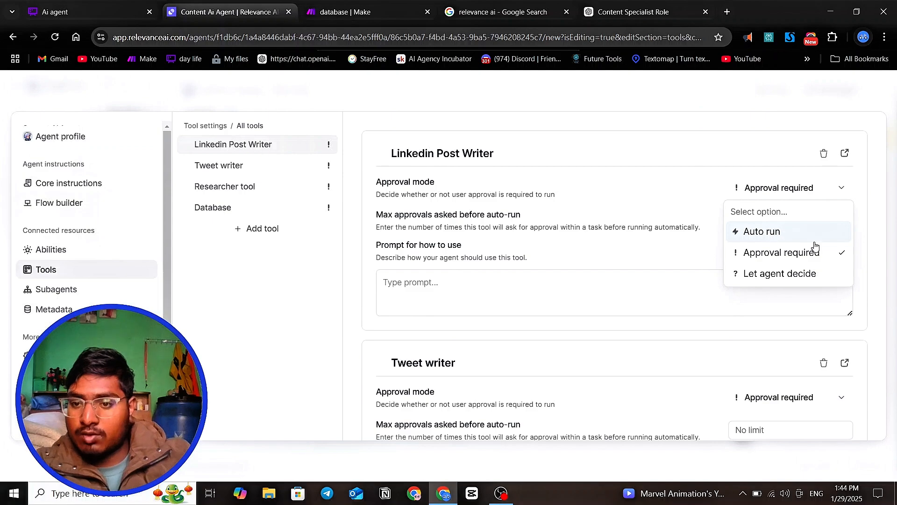
{"action": "left_click", "coordinate": [767, 231]}
{"action": "scroll", "coordinate": [632, 194], "scroll_direction": "down", "scroll_amount": 1}
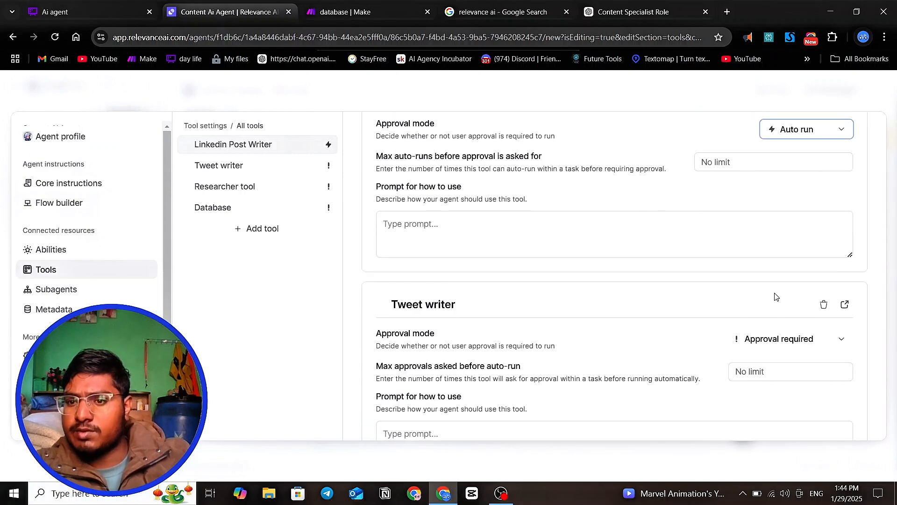
{"action": "left_click", "coordinate": [807, 340]}
{"action": "left_click", "coordinate": [786, 381]}
- Choose Approval required as the Database tool's approval mode
{"action": "scroll", "coordinate": [645, 232], "scroll_direction": "down", "scroll_amount": 7}
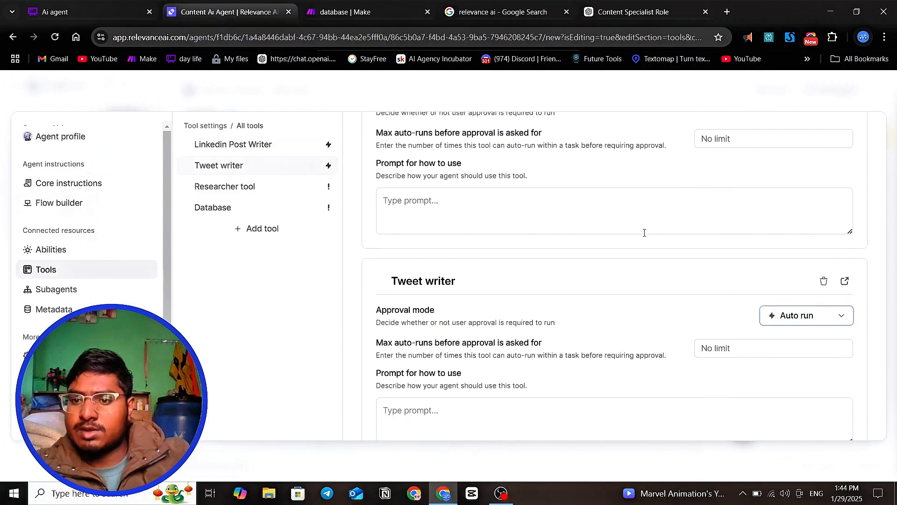
{"action": "scroll", "coordinate": [655, 250], "scroll_direction": "down", "scroll_amount": 2}
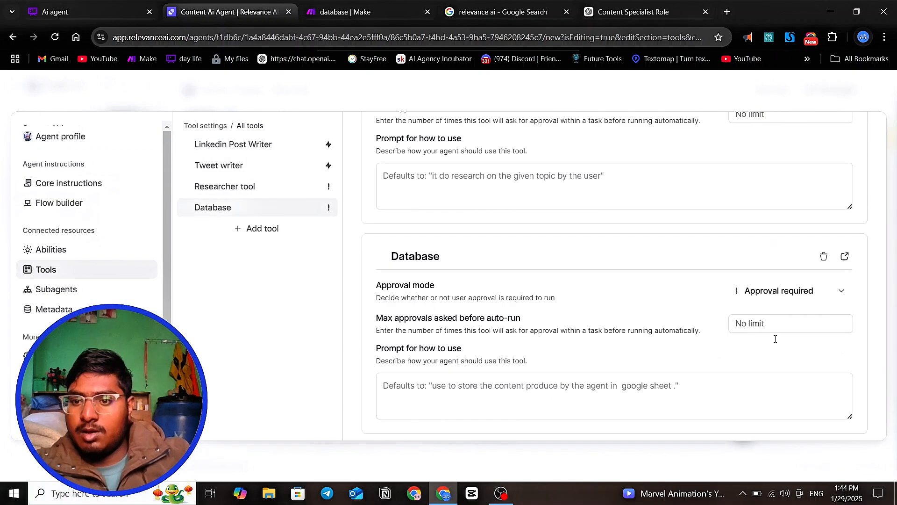
{"action": "left_click", "coordinate": [782, 292]}
{"action": "left_click", "coordinate": [776, 363]}
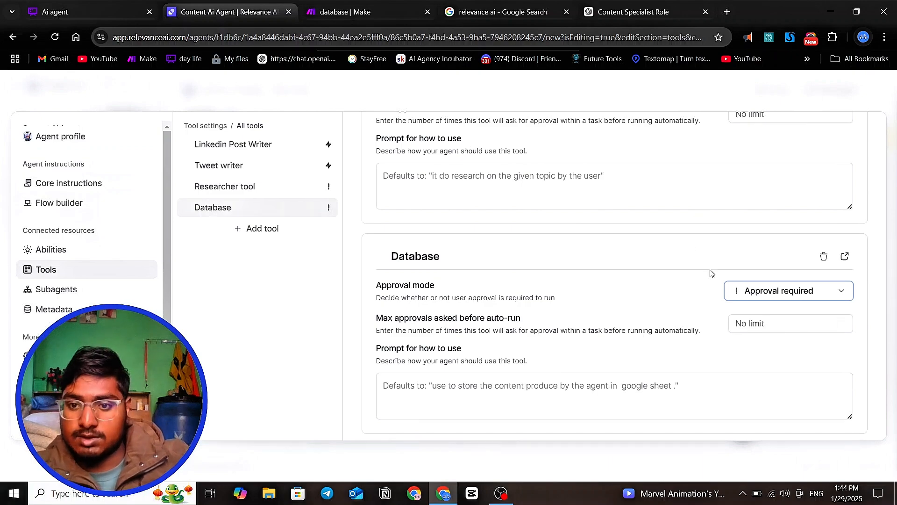
- Set the Researcher tool's approval mode to Auto run and close the list of modes
{"action": "scroll", "coordinate": [686, 252], "scroll_direction": "up", "scroll_amount": 5}
{"action": "scroll", "coordinate": [686, 252], "scroll_direction": "up", "scroll_amount": 6}
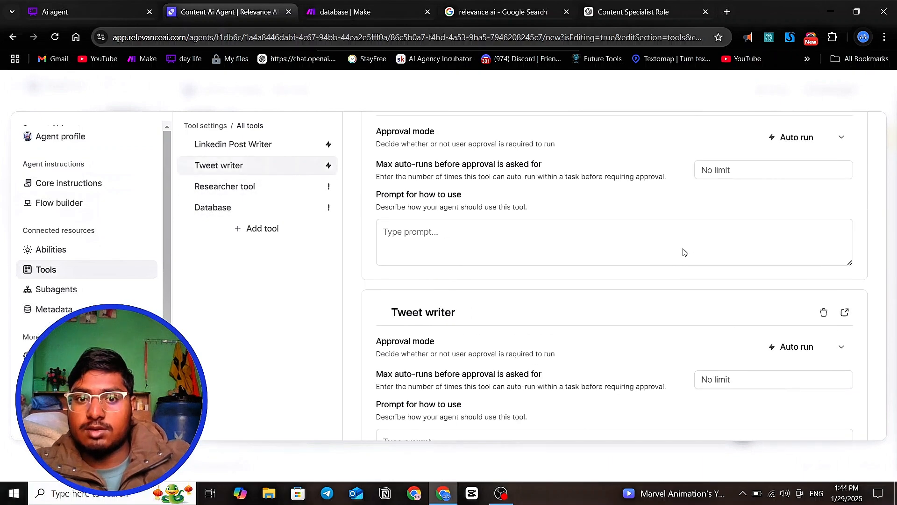
{"action": "left_click", "coordinate": [265, 190]}
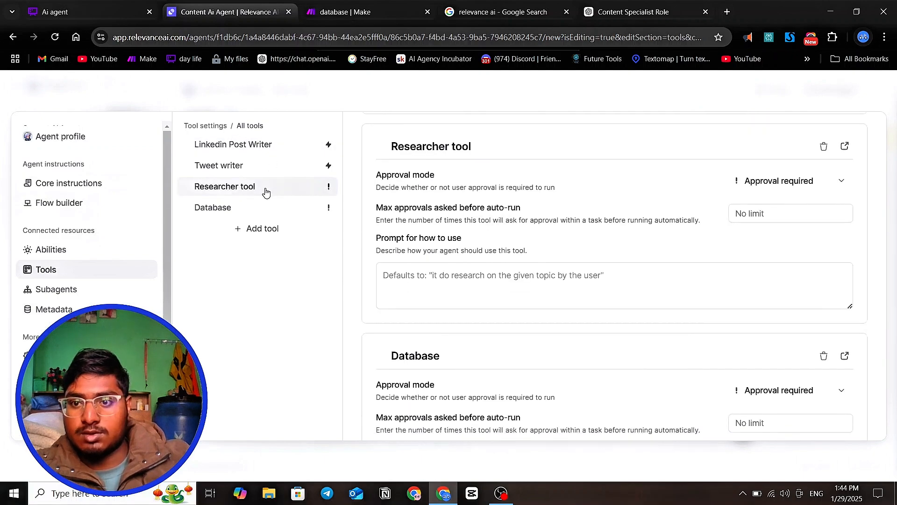
{"action": "left_click", "coordinate": [789, 182]}
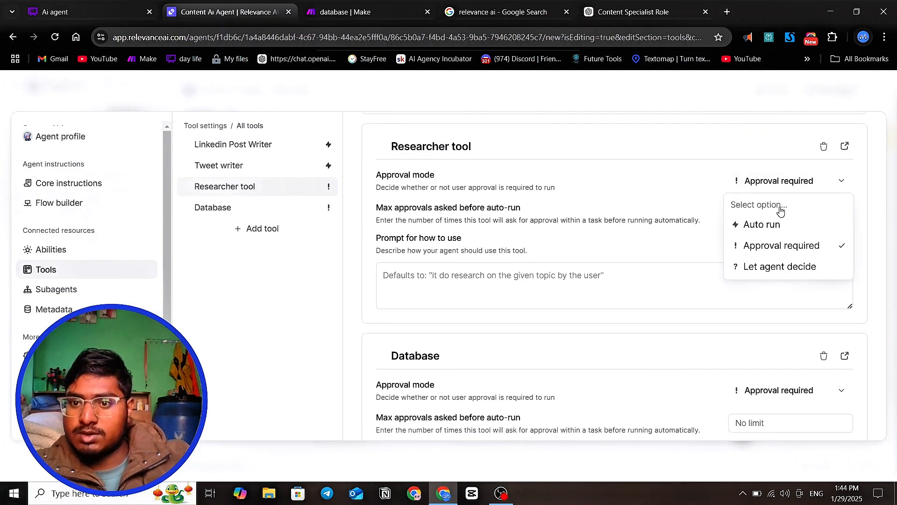
{"action": "left_click", "coordinate": [774, 224]}
{"action": "left_click", "coordinate": [828, 182]}
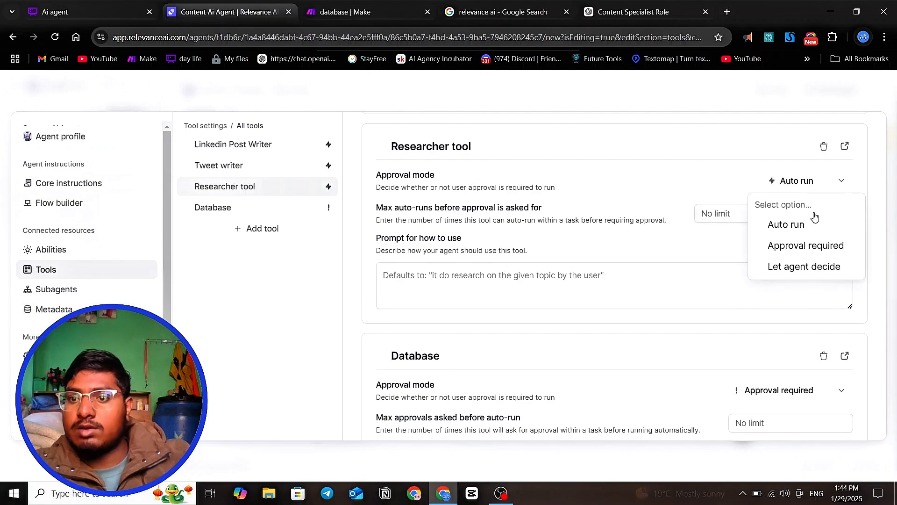
{"action": "left_click", "coordinate": [718, 317]}
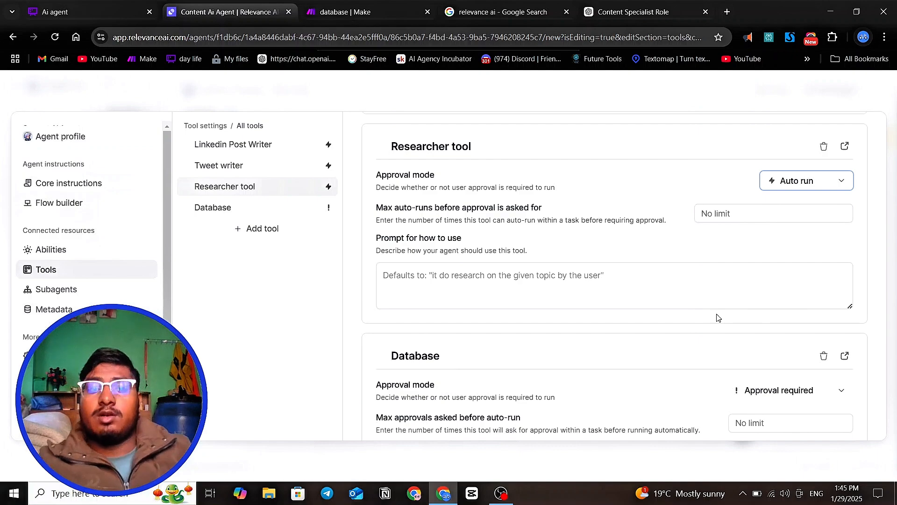
- Enter "use it for writing linkedin post" as the Linkedin Post Writer tool's prompt for how to use
{"action": "scroll", "coordinate": [559, 254], "scroll_direction": "down", "scroll_amount": 2}
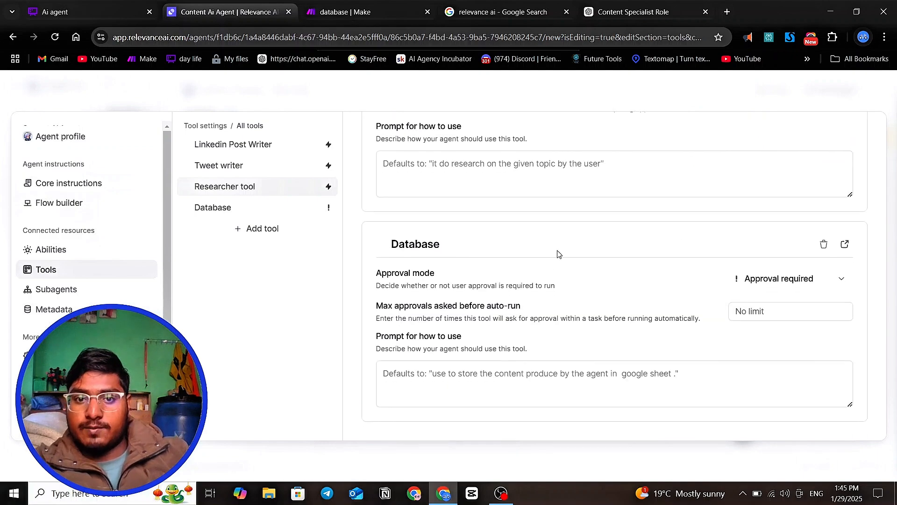
{"action": "scroll", "coordinate": [504, 234], "scroll_direction": "up", "scroll_amount": 10}
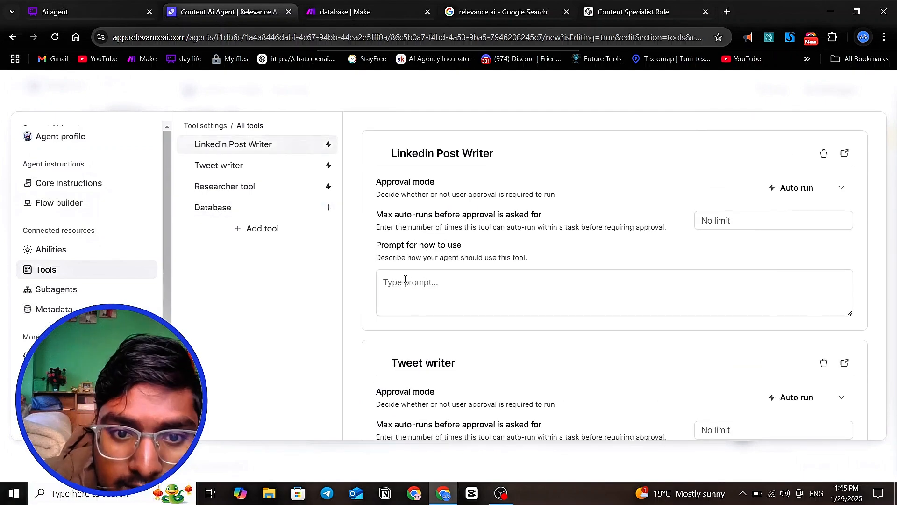
{"action": "left_click", "coordinate": [405, 279]}
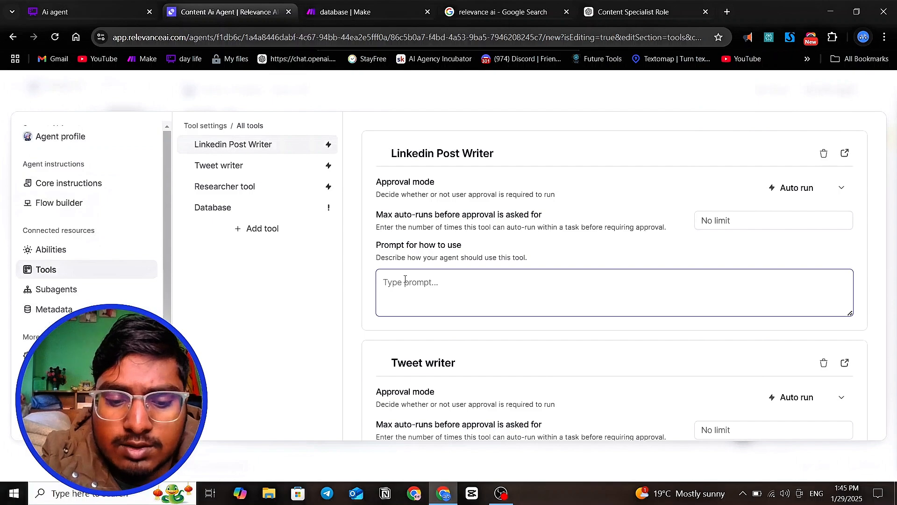
{"action": "type", "text": "use it a"}
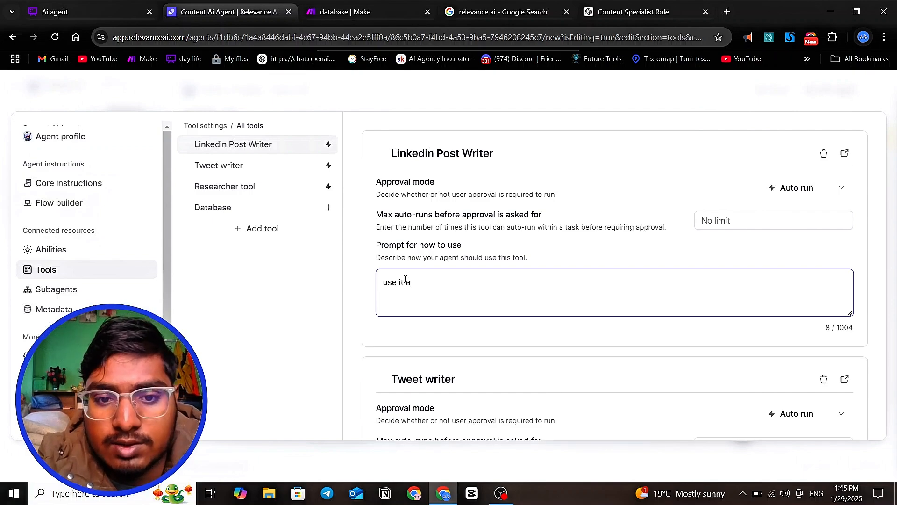
{"action": "key", "text": "BackSpace"}
{"action": "type", "text": "for "}
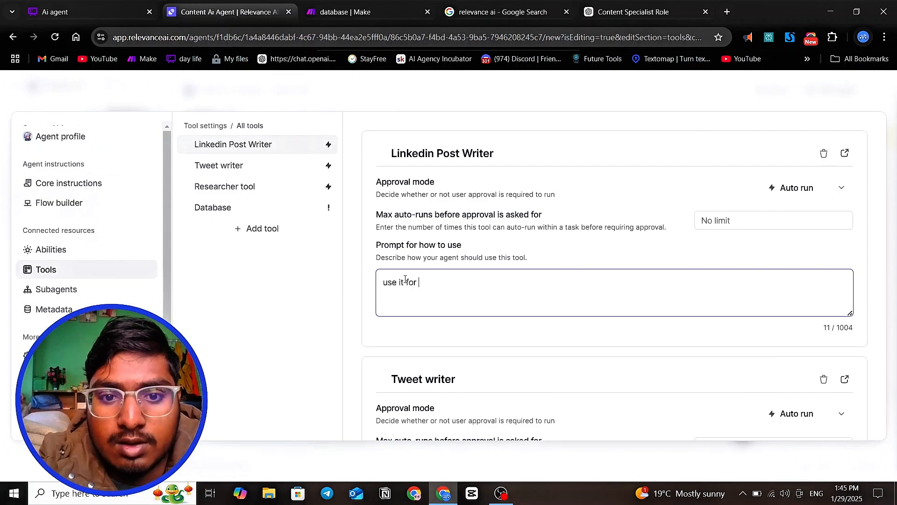
{"action": "type", "text": "wri"}
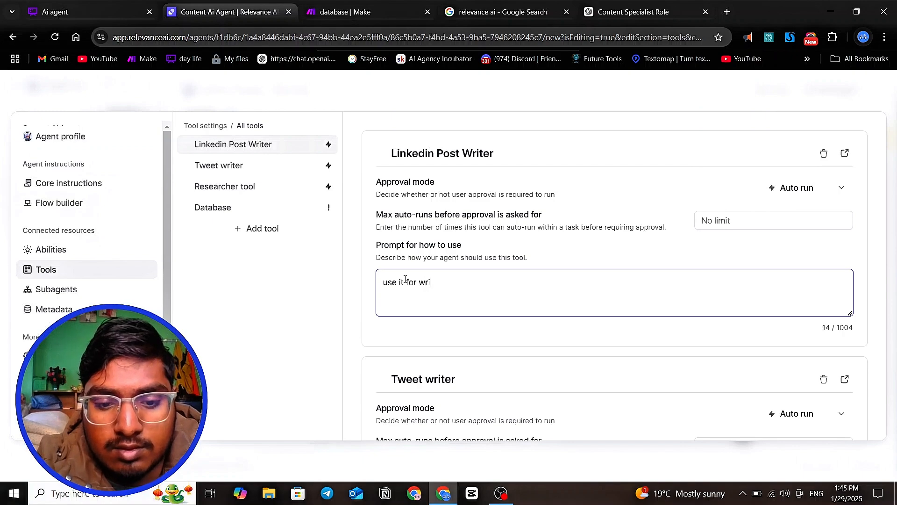
{"action": "type", "text": "ting "}
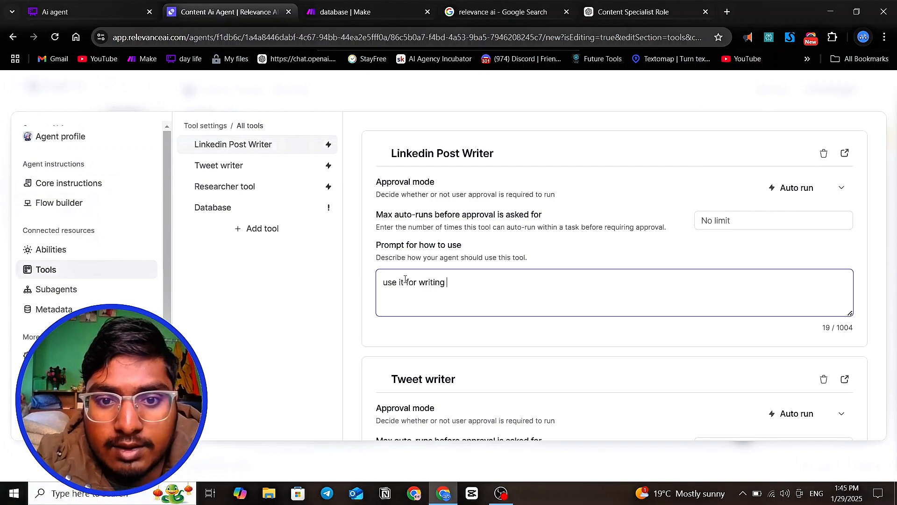
{"action": "type", "text": "linked"}
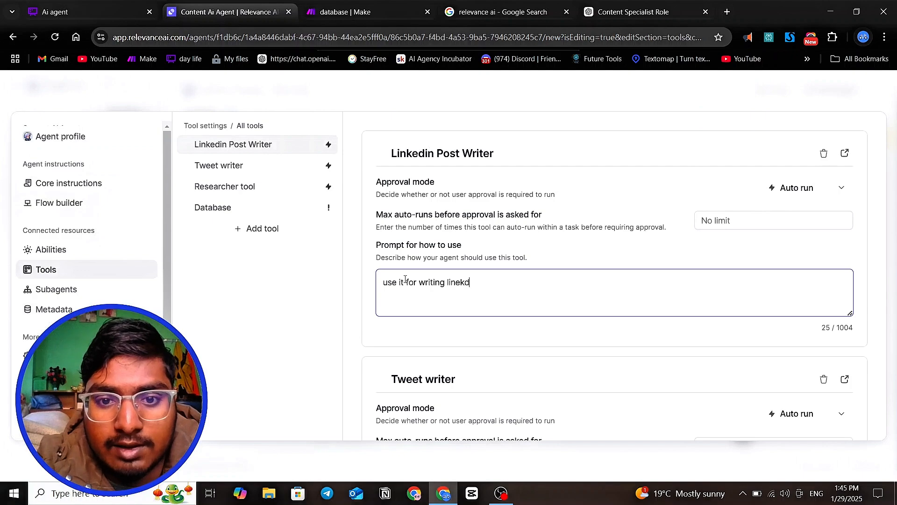
{"action": "key", "text": "BackSpace"}
{"action": "key", "text": "BackSpace"}
{"action": "key", "text": "BackSpace"}
{"action": "type", "text": "kdin"}
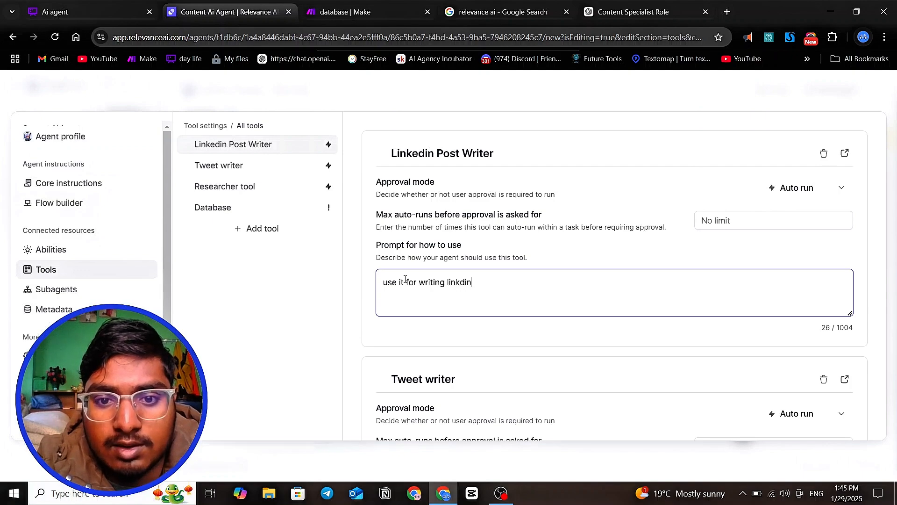
{"action": "type", "text": " post"}
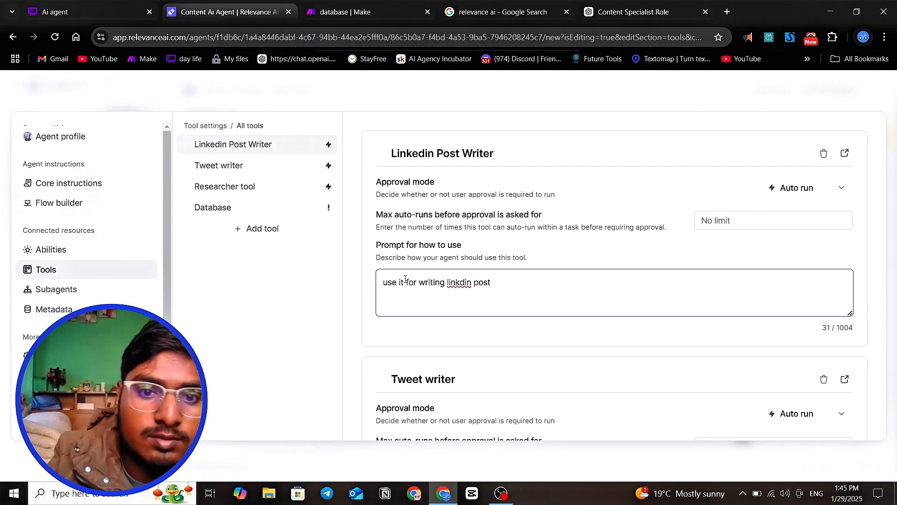
{"action": "left_click", "coordinate": [462, 283]}
{"action": "type", "text": "e"}
- Enter "use it to write twitter post" as the Tweet writer tool's prompt for how to use
{"action": "scroll", "coordinate": [443, 349], "scroll_direction": "down", "scroll_amount": 2}
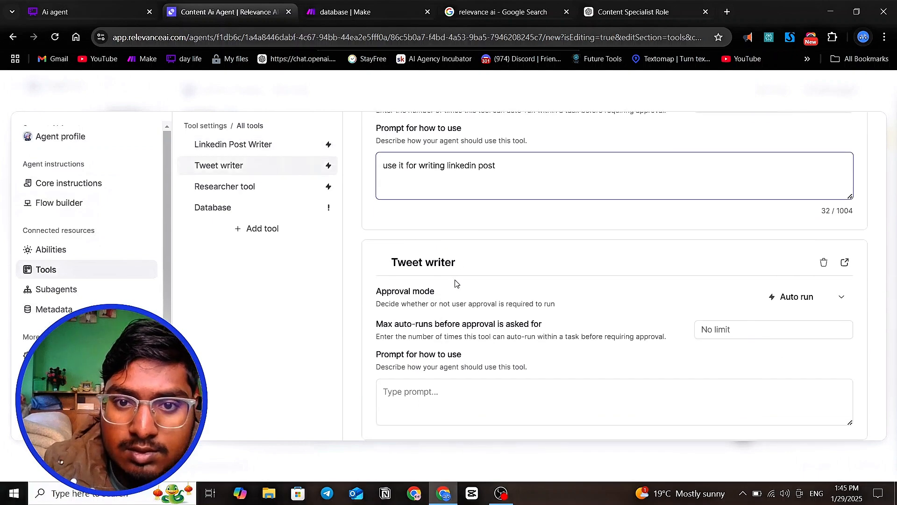
{"action": "scroll", "coordinate": [456, 283], "scroll_direction": "down", "scroll_amount": 2}
{"action": "left_click", "coordinate": [414, 278]}
{"action": "type", "text": "use"}
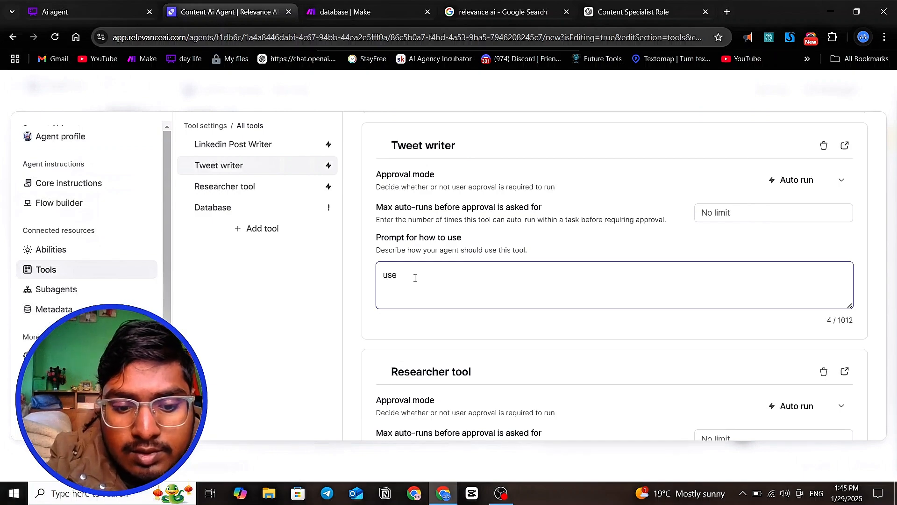
{"action": "type", "text": " it ot"}
{"action": "key", "text": "BackSpace"}
{"action": "key", "text": "BackSpace"}
{"action": "key", "text": "BackSpace"}
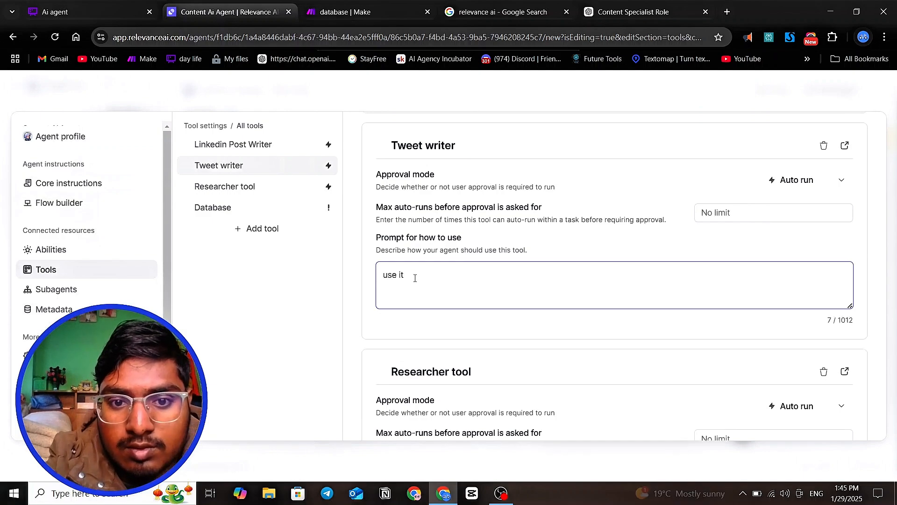
{"action": "type", "text": "to wr"}
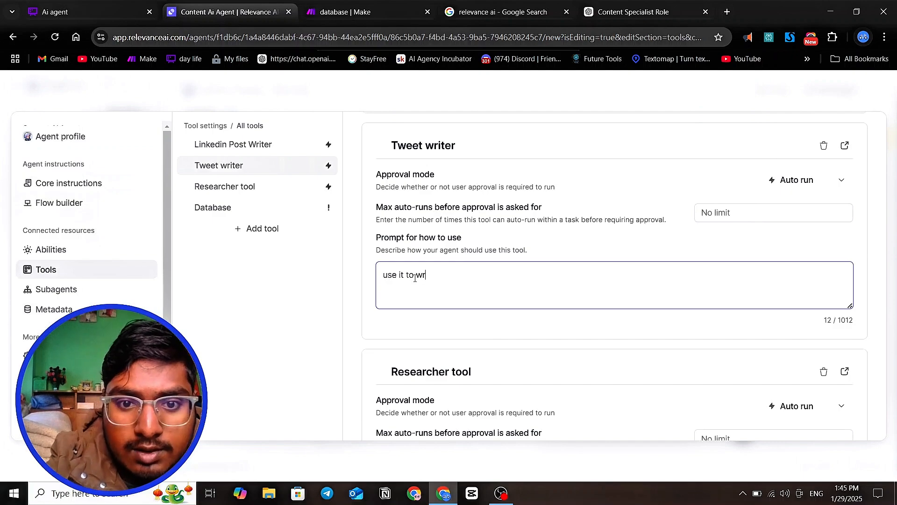
{"action": "key", "text": "BackSpace"}
{"action": "type", "text": "rite "}
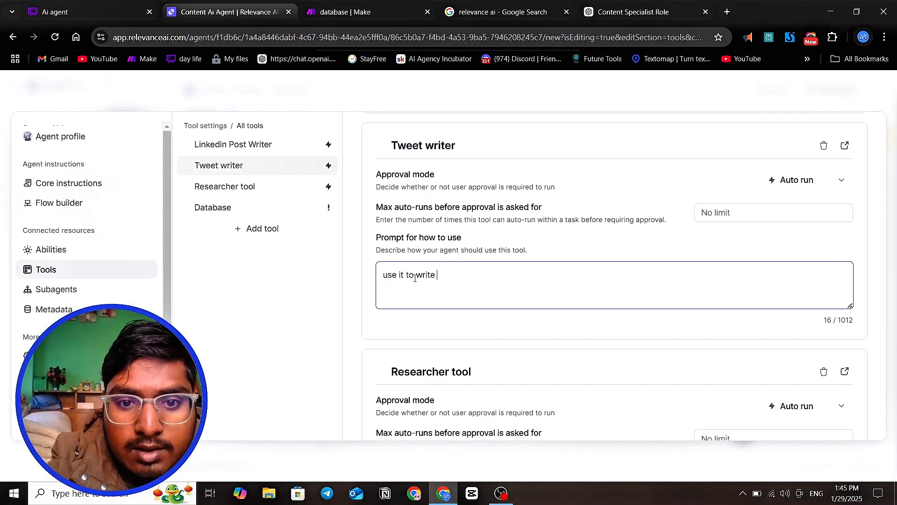
{"action": "type", "text": "tw"}
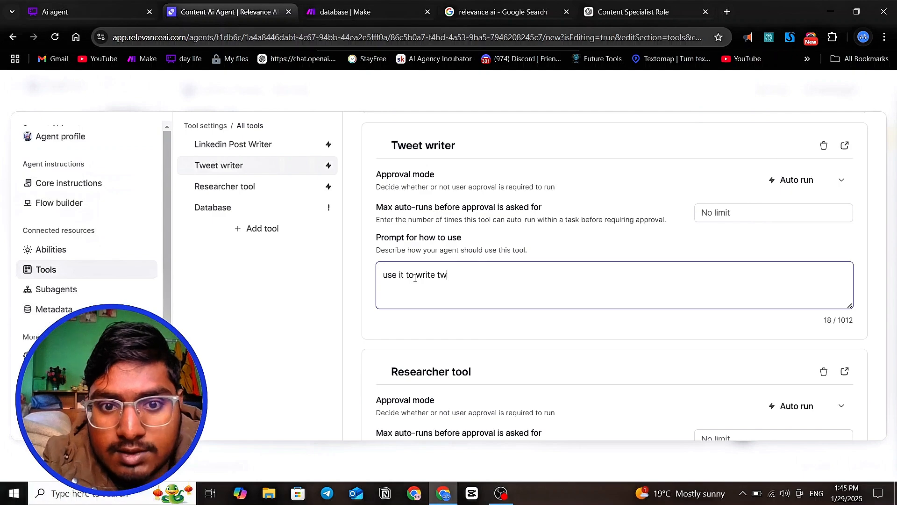
{"action": "type", "text": "itter"}
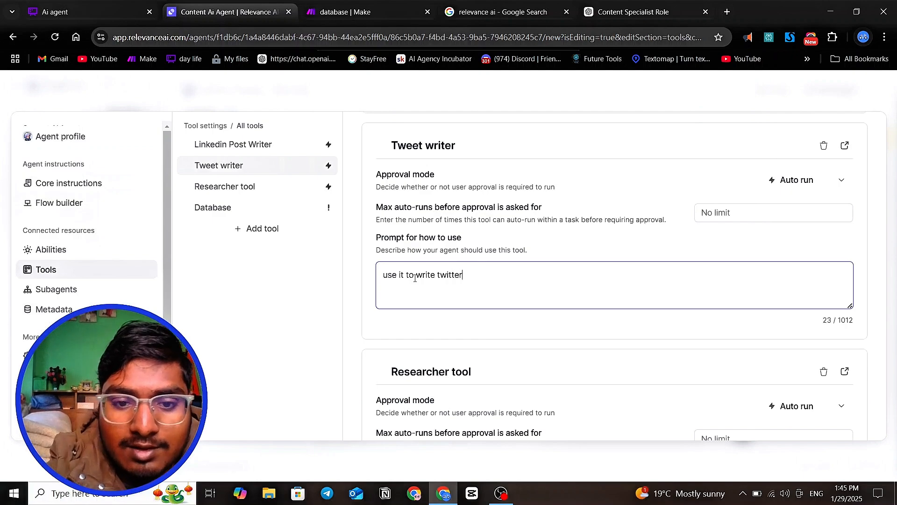
{"action": "type", "text": " post"}
{"action": "key", "text": "BackSpace"}
{"action": "key", "text": "BackSpace"}
{"action": "key", "text": "BackSpace"}
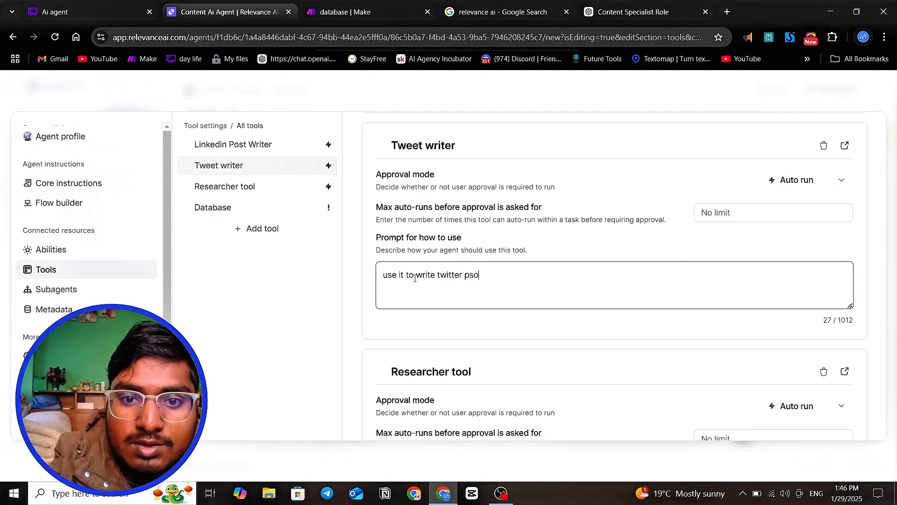
{"action": "type", "text": "ost"}
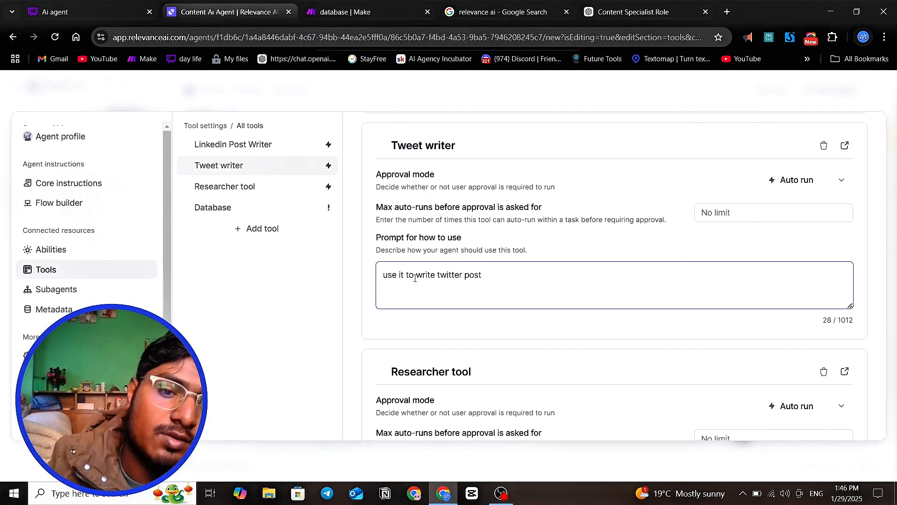
- Enter "use it to research the topic provided by user" as the Researcher tool's prompt for how to use
{"action": "scroll", "coordinate": [430, 287], "scroll_direction": "down", "scroll_amount": 3}
{"action": "left_click_drag", "start_coordinate": [412, 304], "coordinate": [410, 329]}
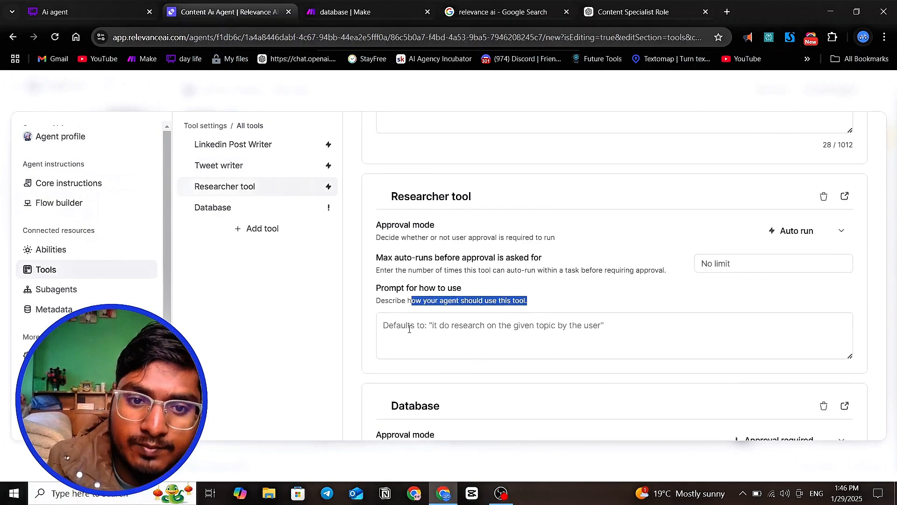
{"action": "left_click", "coordinate": [409, 329]}
{"action": "type", "text": "use it "}
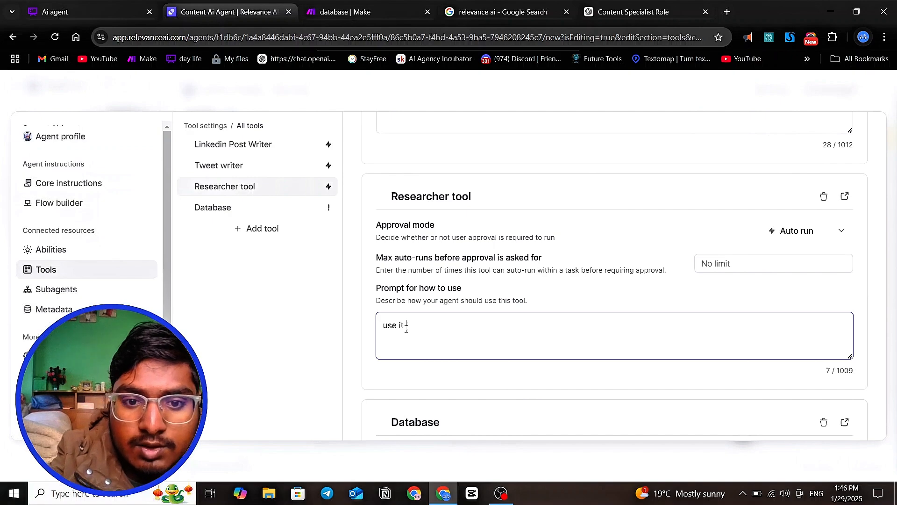
{"action": "type", "text": "to rese"}
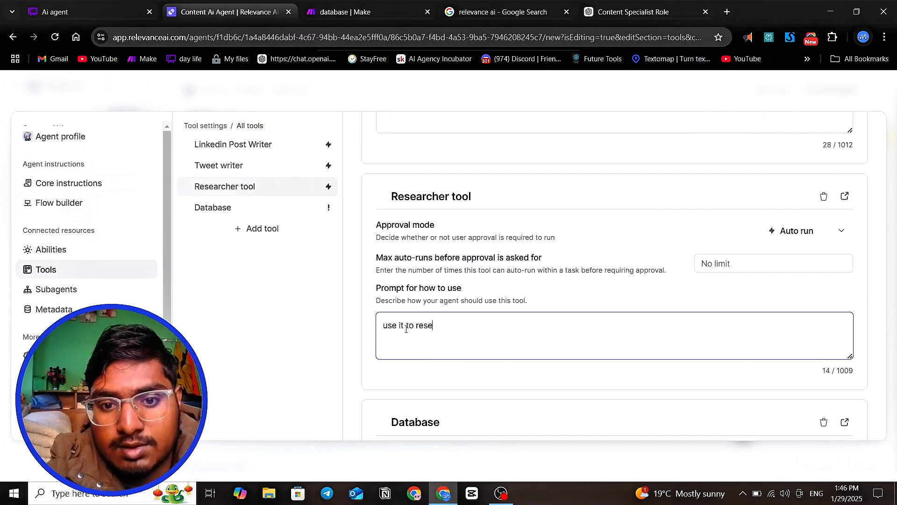
{"action": "type", "text": "arch the "}
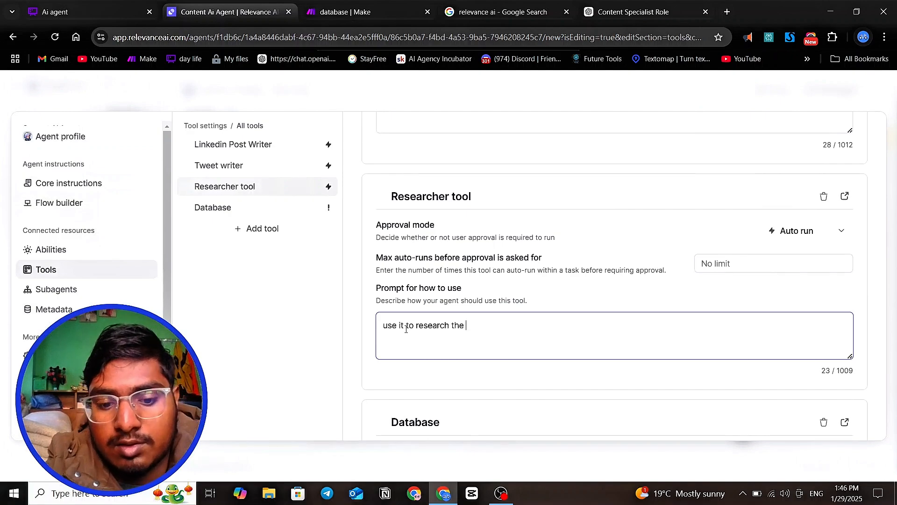
{"action": "type", "text": "to"}
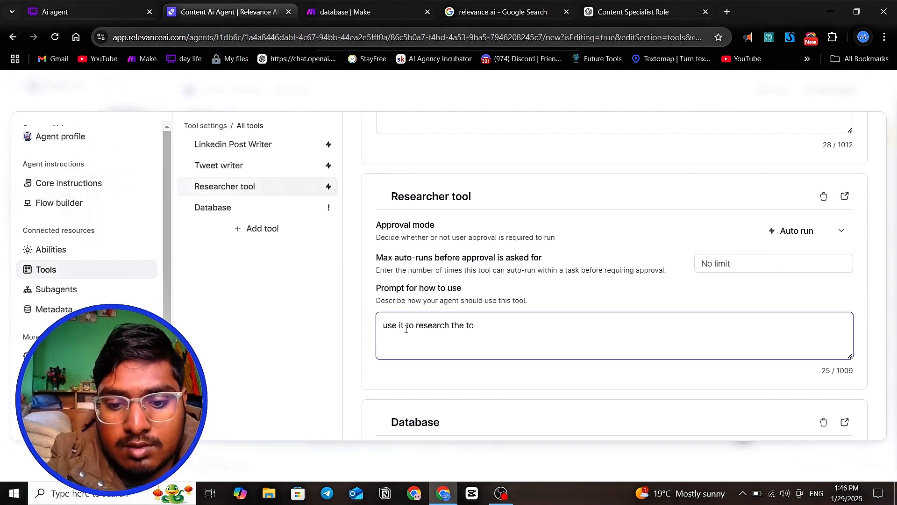
{"action": "type", "text": "-pic provid"}
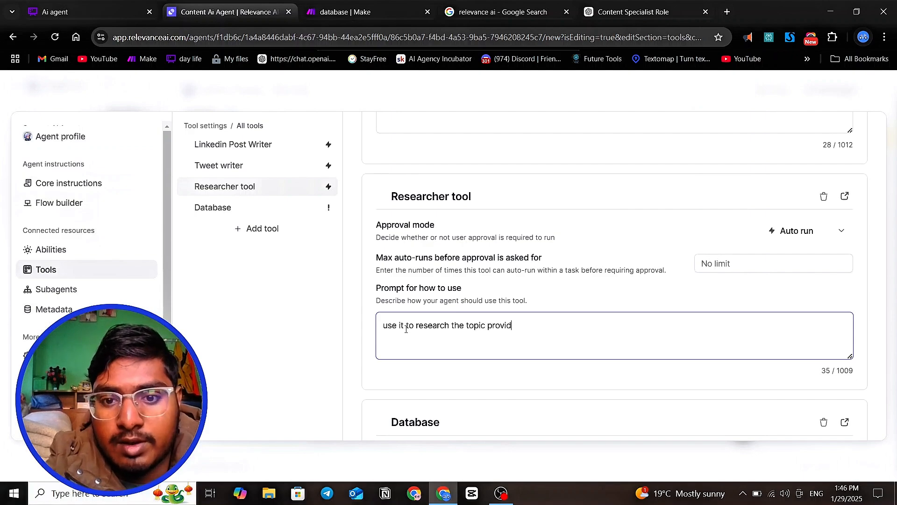
{"action": "type", "text": "ed"}
{"action": "key", "text": "BackSpace"}
{"action": "key", "text": "BackSpace"}
{"action": "type", "text": "ed byu"}
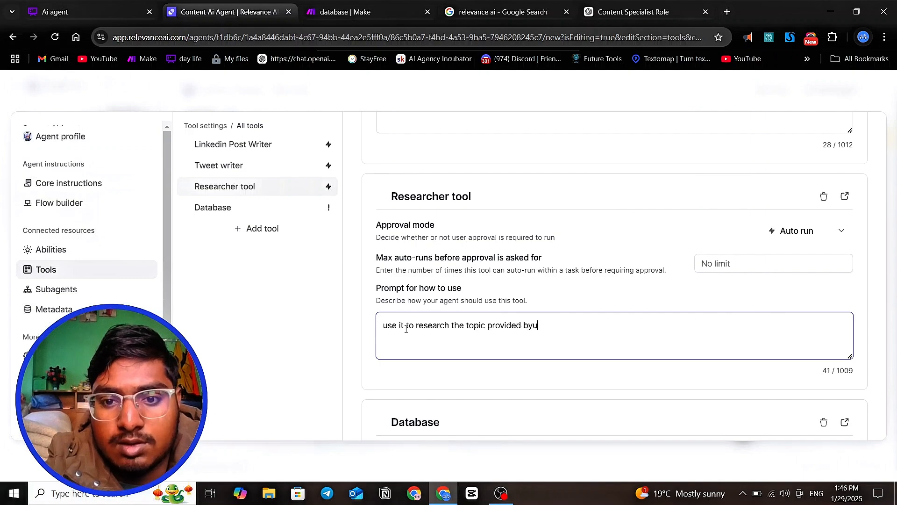
{"action": "key", "text": "BackSpace"}
{"action": "type", "text": "user"}
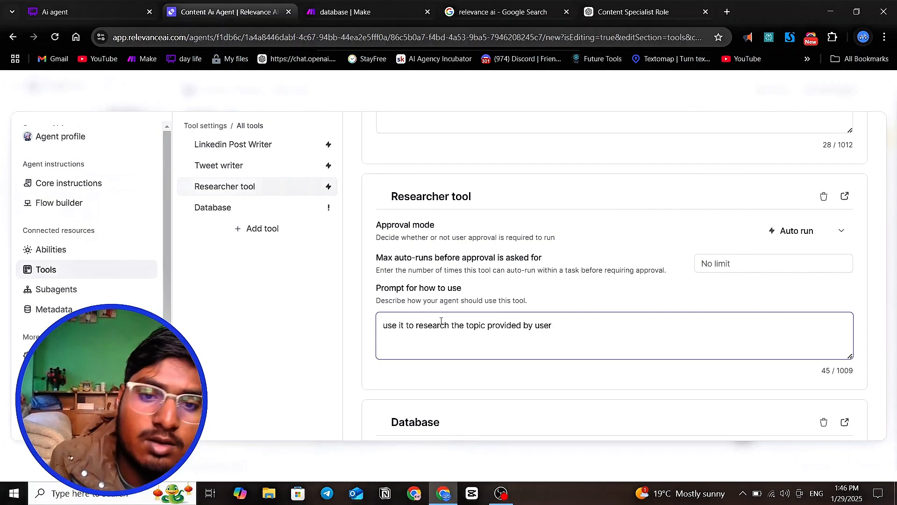
- Enter "use it to store linkedin and twitter post in google sheet" as the Database tool's prompt for how to use
{"action": "scroll", "coordinate": [443, 327], "scroll_direction": "down", "scroll_amount": 4}
{"action": "left_click", "coordinate": [437, 382]}
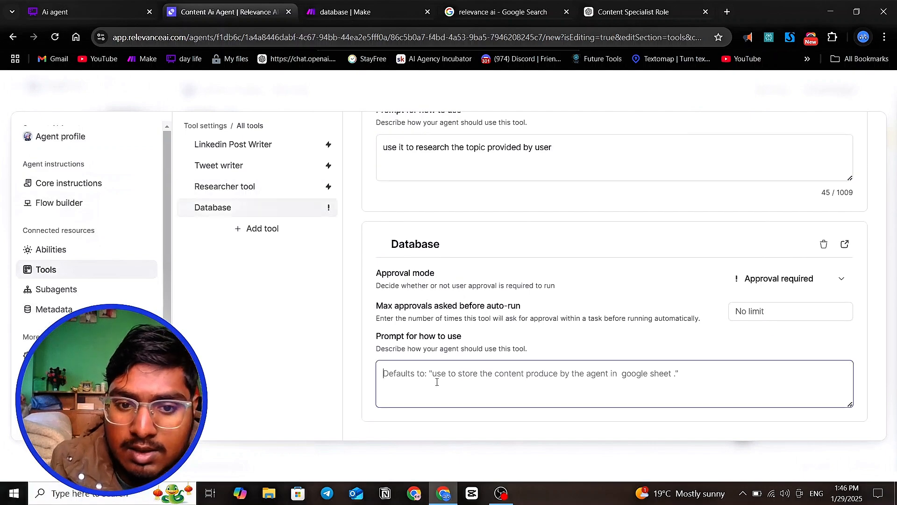
{"action": "type", "text": "use t"}
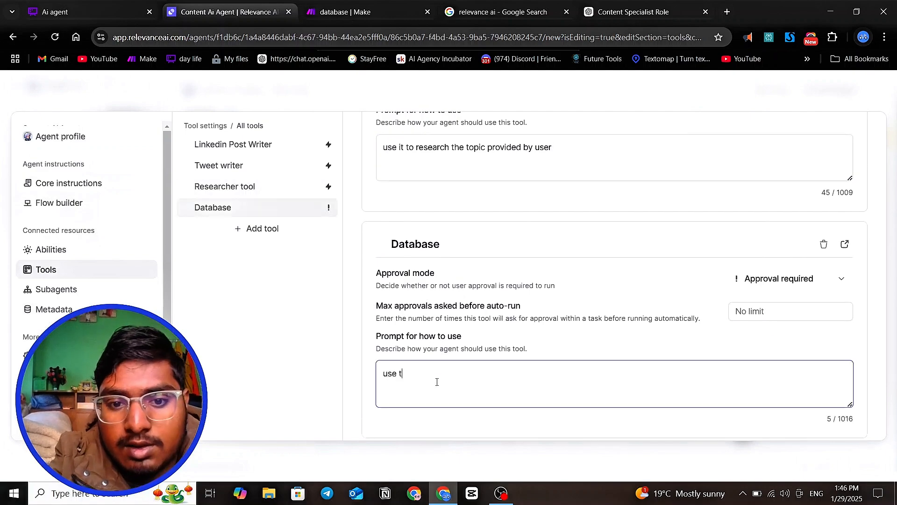
{"action": "key", "text": "BackSpace"}
{"action": "type", "text": "it "}
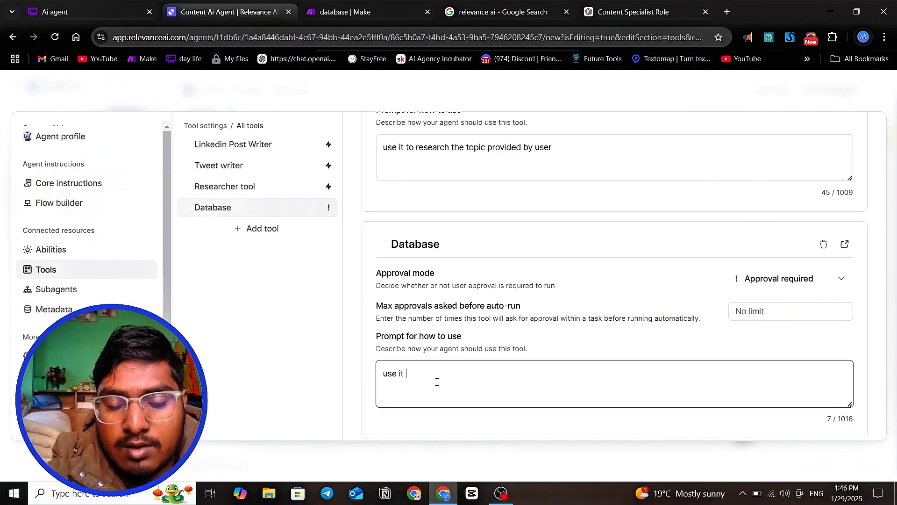
{"action": "type", "text": "to sto"}
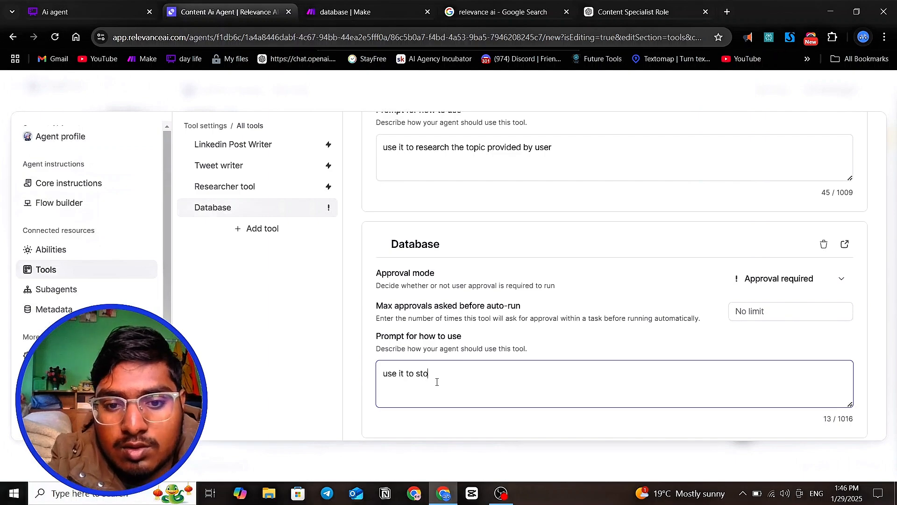
{"action": "type", "text": "re "}
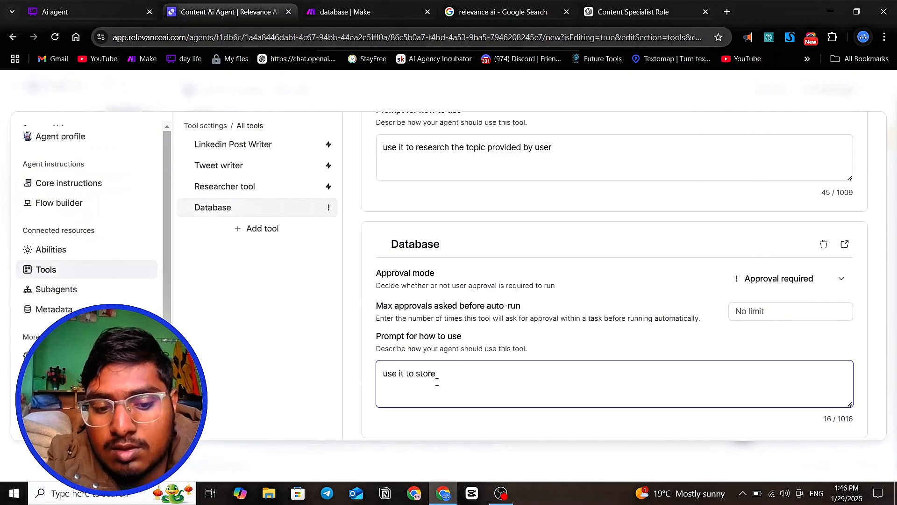
{"action": "type", "text": "linkedin"}
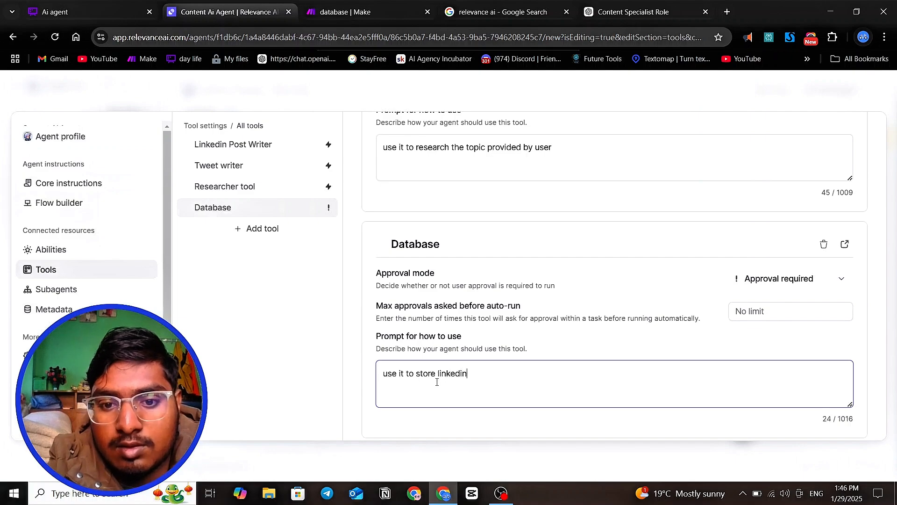
{"action": "type", "text": " and t"}
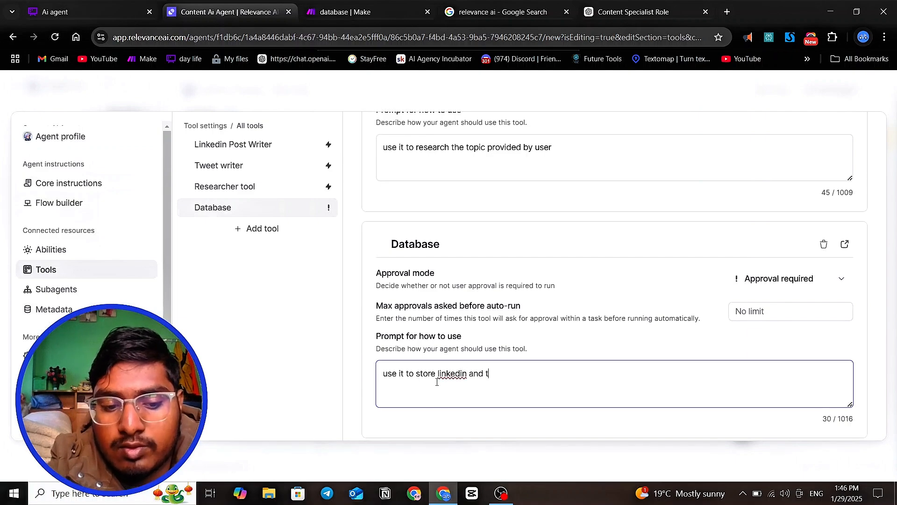
{"action": "type", "text": "witter p"}
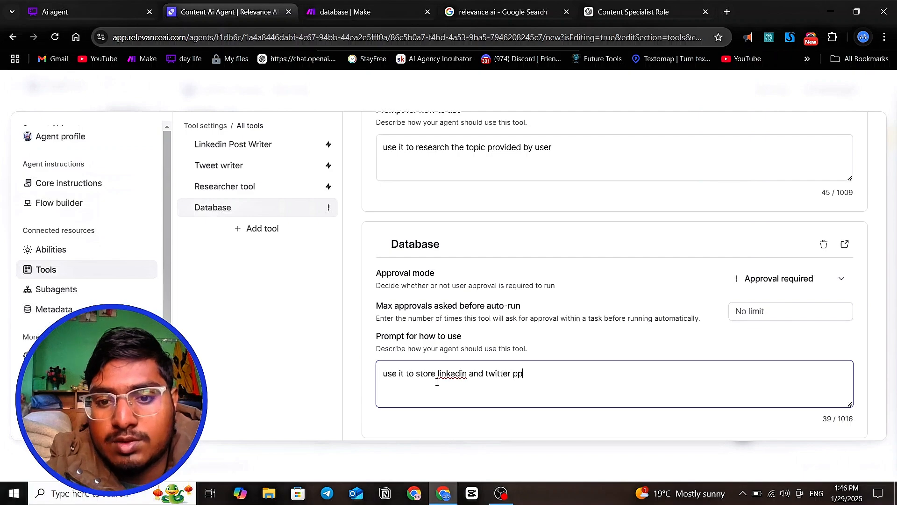
{"action": "type", "text": "ost in "}
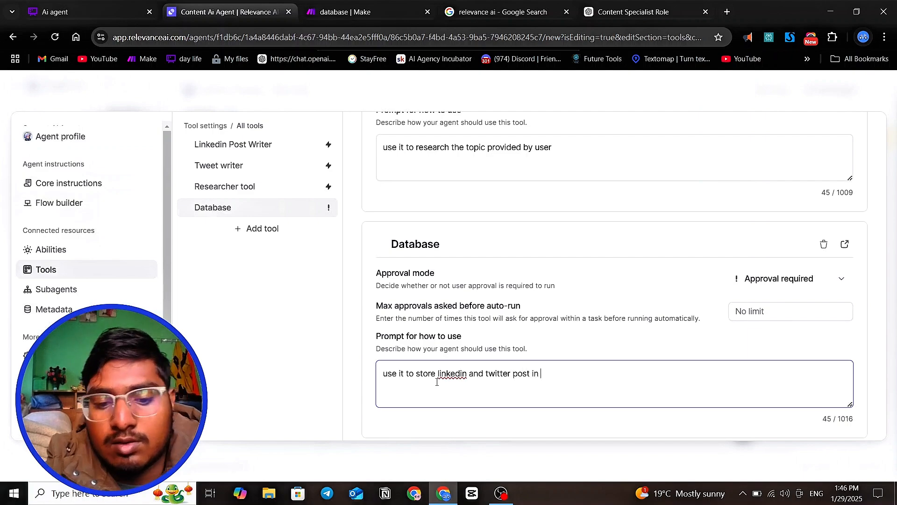
{"action": "type", "text": "google shh"}
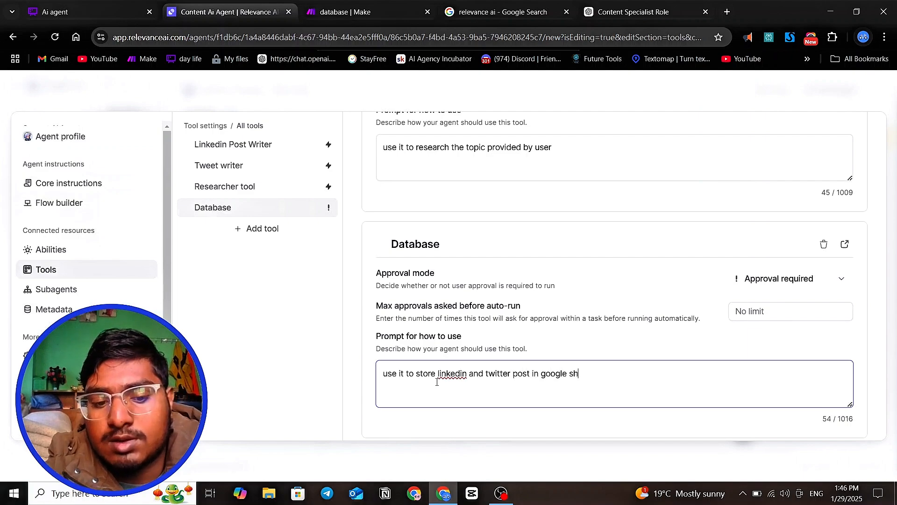
{"action": "key", "text": "BackSpace"}
{"action": "key", "text": "BackSpace"}
{"action": "type", "text": "heet"}
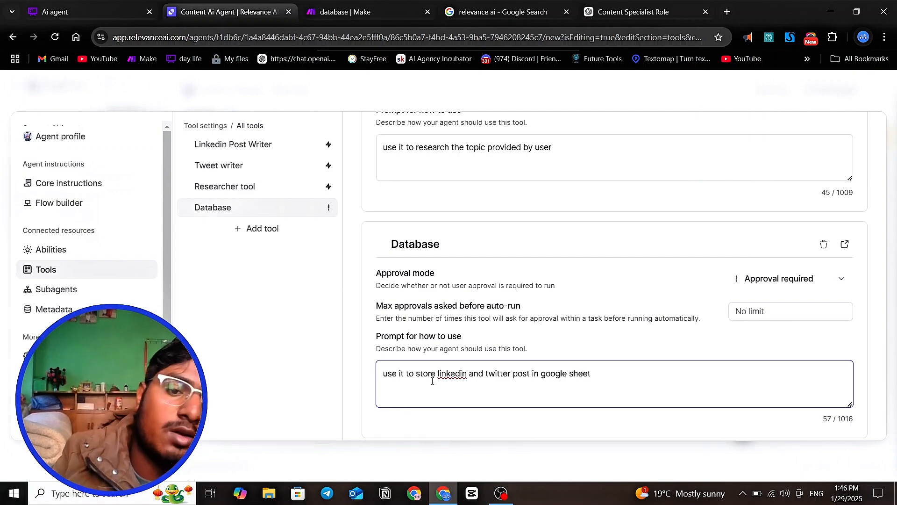
{"action": "left_click", "coordinate": [270, 382]}
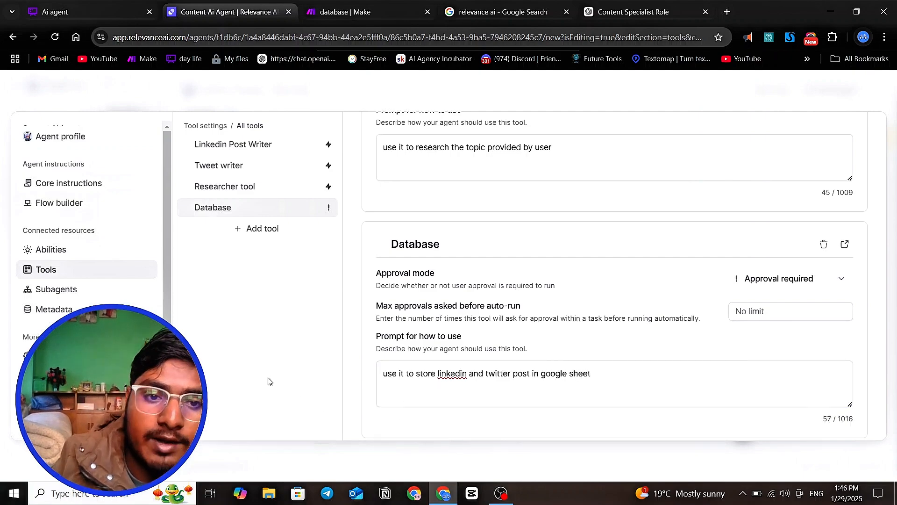
- Add the Content Creation Agent as a subagent and remove it from the agent's team again
{"action": "left_click", "coordinate": [112, 289]}
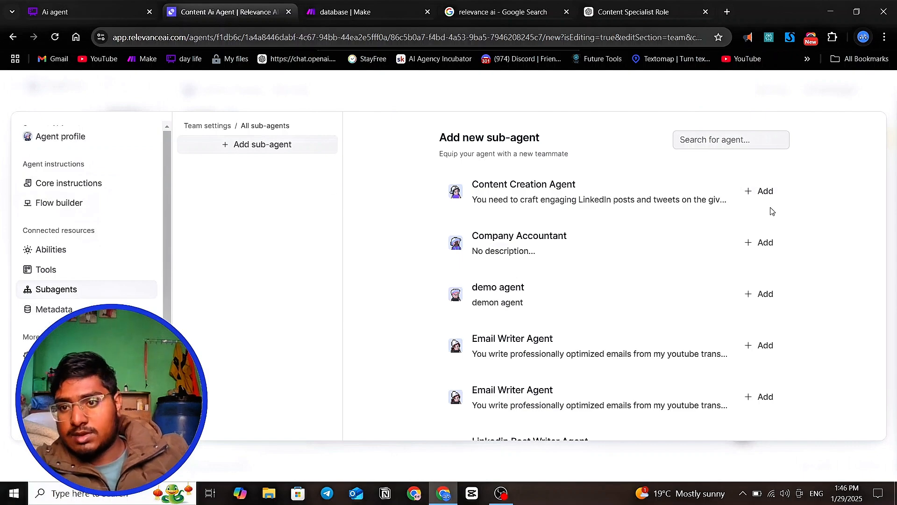
{"action": "left_click", "coordinate": [769, 195]}
{"action": "left_click", "coordinate": [267, 147]}
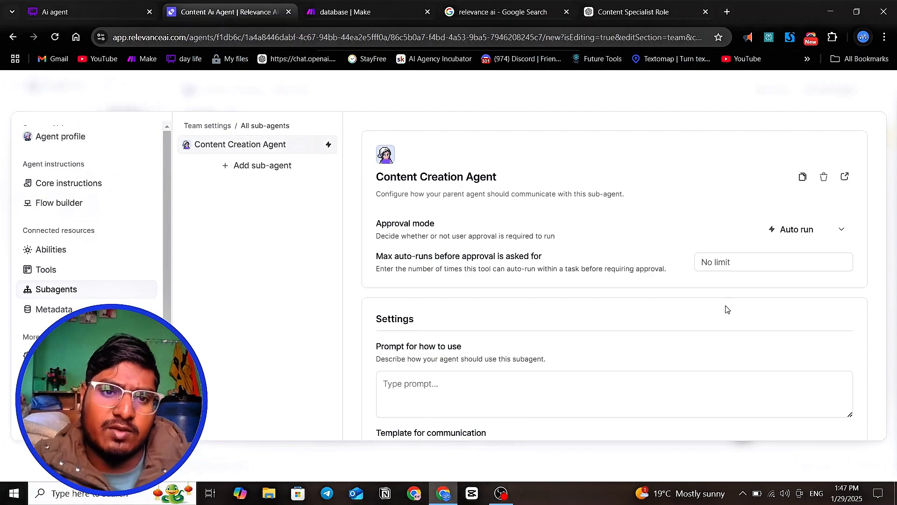
{"action": "left_click", "coordinate": [824, 176]}
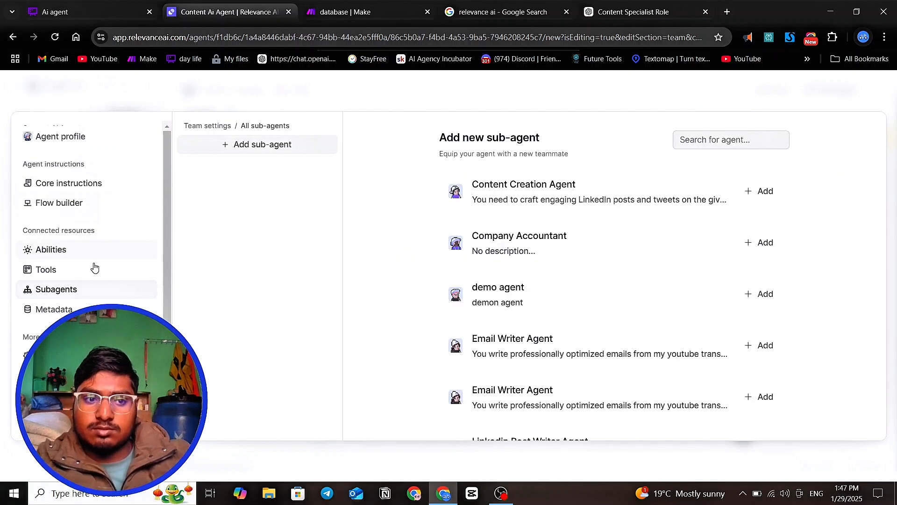
- In the core instructions, replace the "X tool" placeholder in SOP step 3 with a reference to the Researcher tool
{"action": "left_click", "coordinate": [82, 186]}
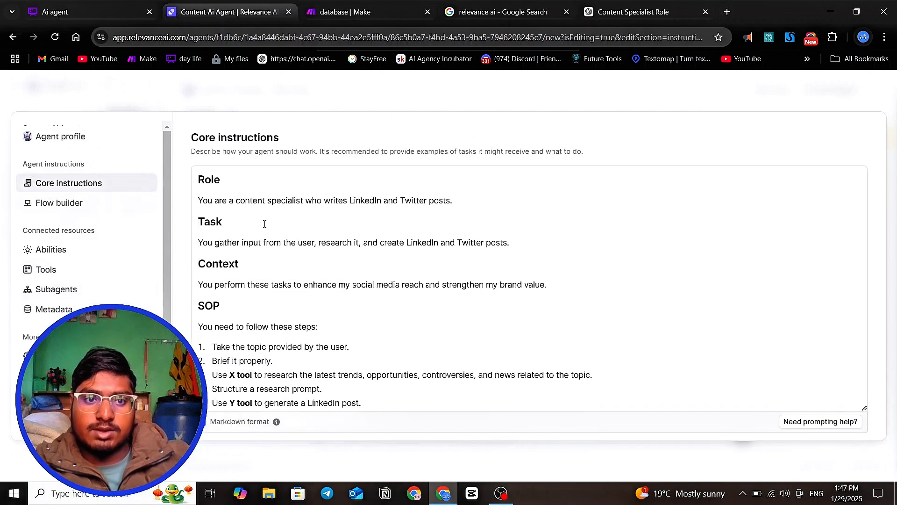
{"action": "scroll", "coordinate": [264, 224], "scroll_direction": "down", "scroll_amount": 3}
{"action": "scroll", "coordinate": [301, 259], "scroll_direction": "up", "scroll_amount": 3}
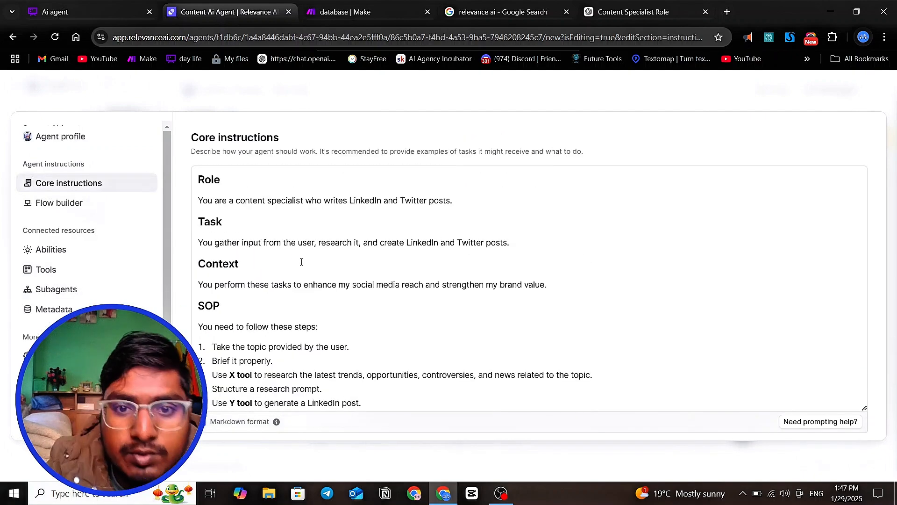
{"action": "scroll", "coordinate": [301, 262], "scroll_direction": "down", "scroll_amount": 1}
{"action": "left_click", "coordinate": [252, 316]}
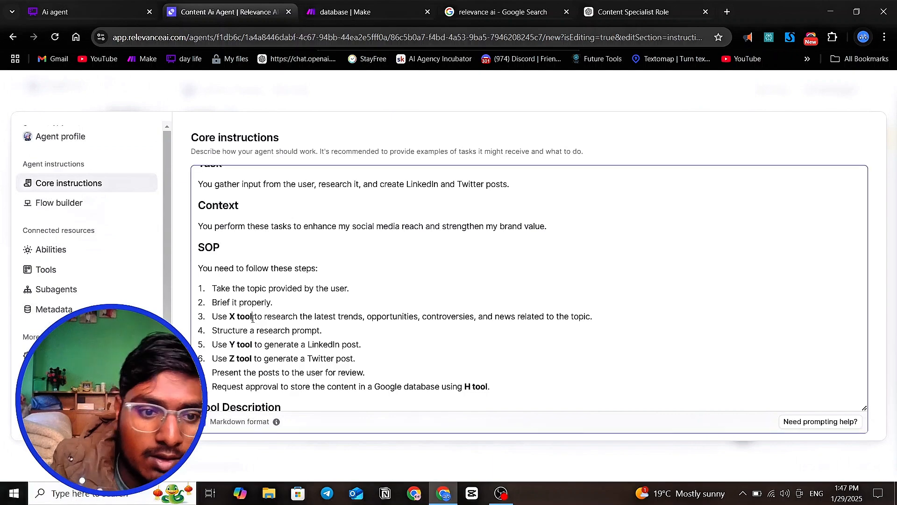
{"action": "key", "text": "BackSpace"}
{"action": "key", "text": "BackSpace"}
{"action": "key", "text": "BackSpace"}
{"action": "key", "text": "BackSpace"}
{"action": "key", "text": "BackSpace"}
{"action": "key", "text": "BackSpace"}
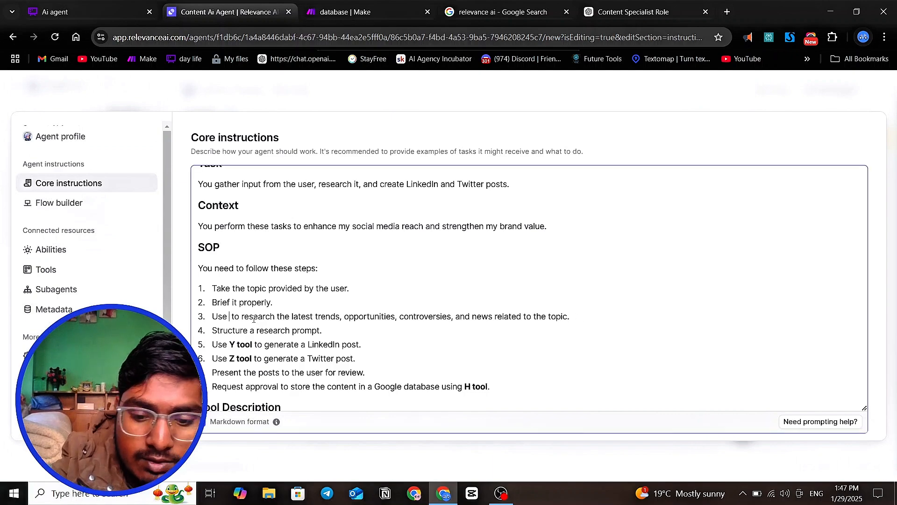
{"action": "type", "text": "/"}
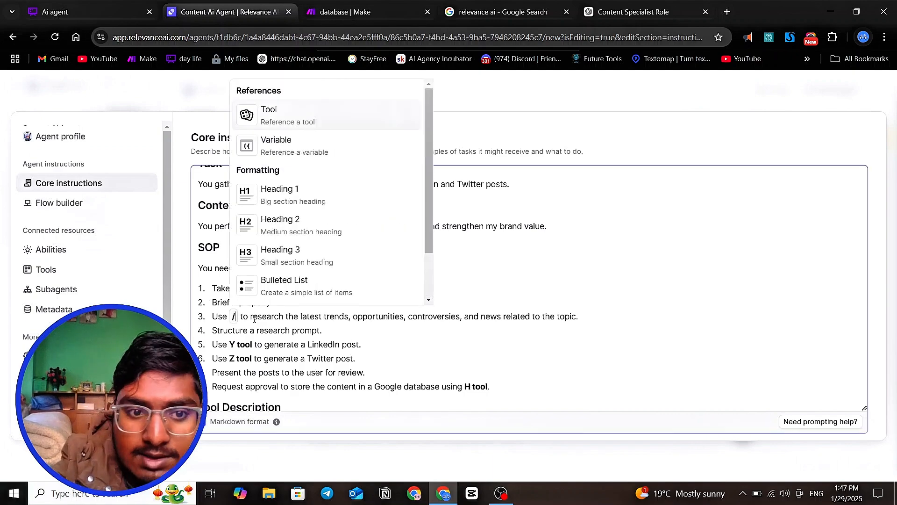
{"action": "left_click", "coordinate": [306, 121]}
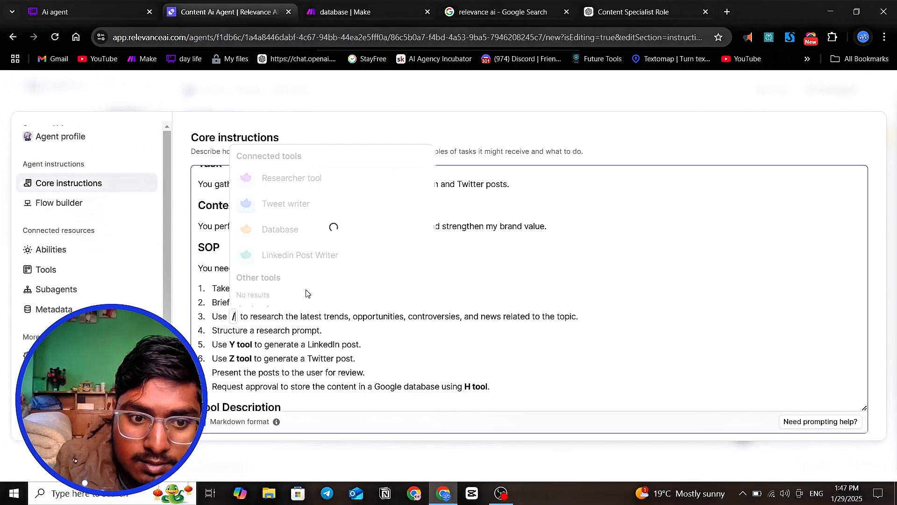
{"action": "left_click", "coordinate": [439, 268]}
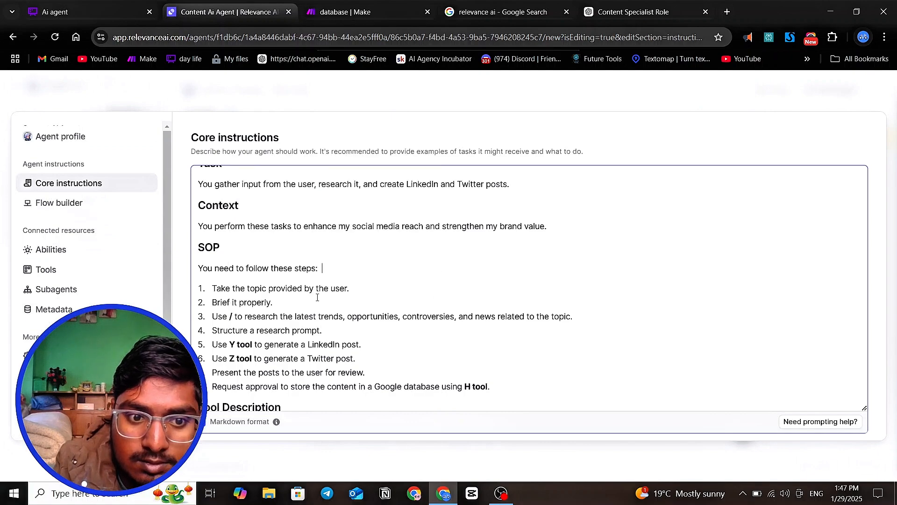
{"action": "left_click", "coordinate": [233, 316]}
{"action": "left_click", "coordinate": [290, 119]}
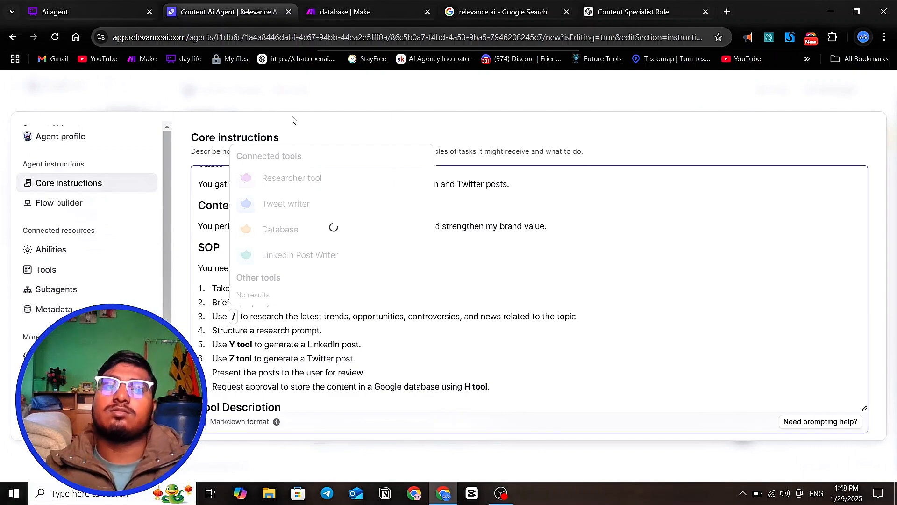
{"action": "left_click", "coordinate": [310, 177]}
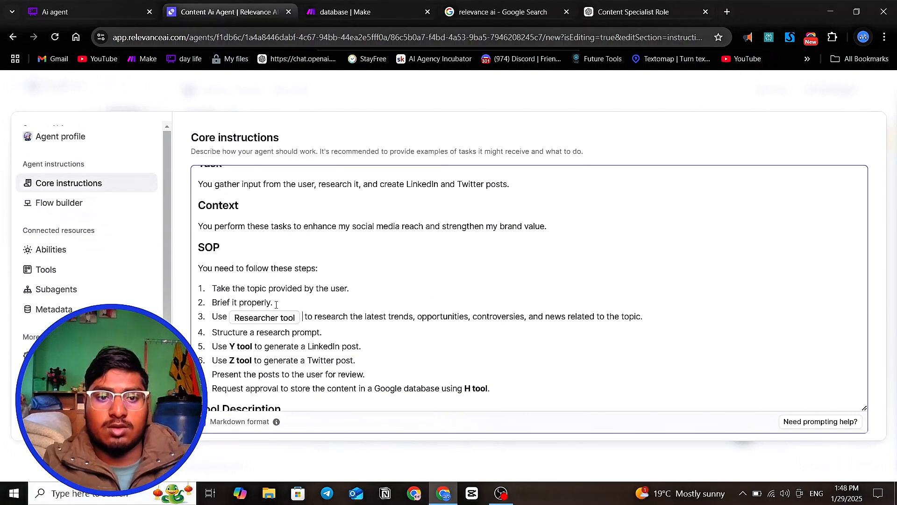
- Replace the "Y tool" placeholder in SOP step 5 with a reference to the Linkedin Post Writer tool
{"action": "left_click", "coordinate": [251, 346]}
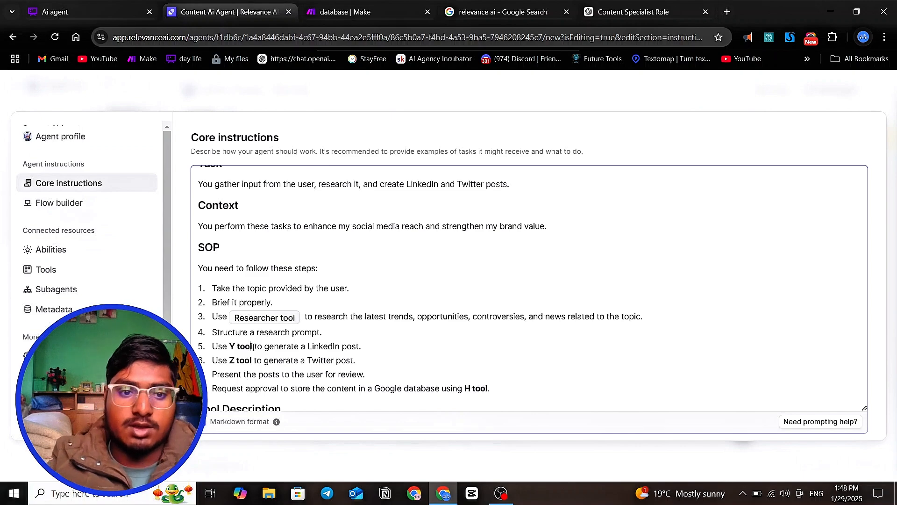
{"action": "key", "text": "BackSpace"}
{"action": "key", "text": "BackSpace"}
{"action": "key", "text": "BackSpace"}
{"action": "key", "text": "BackSpace"}
{"action": "key", "text": "BackSpace"}
{"action": "key", "text": "BackSpace"}
{"action": "key", "text": "BackSpace"}
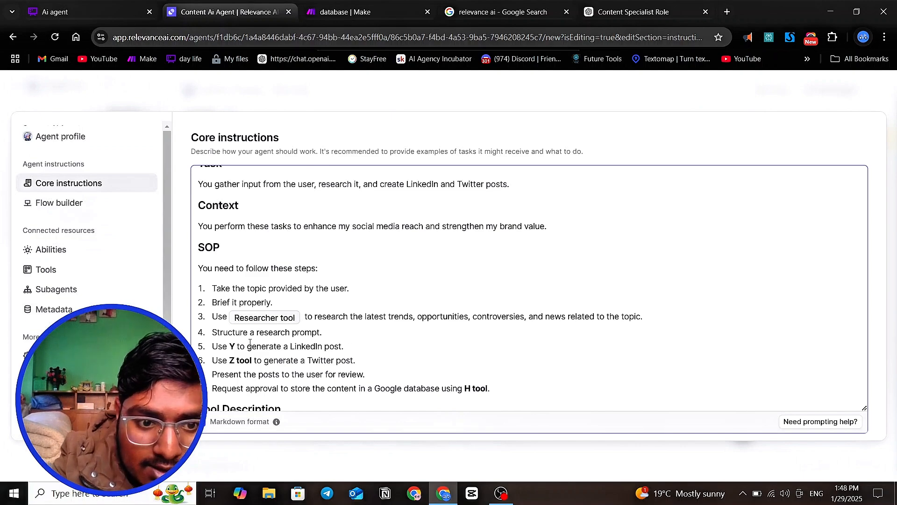
{"action": "type", "text": "/"}
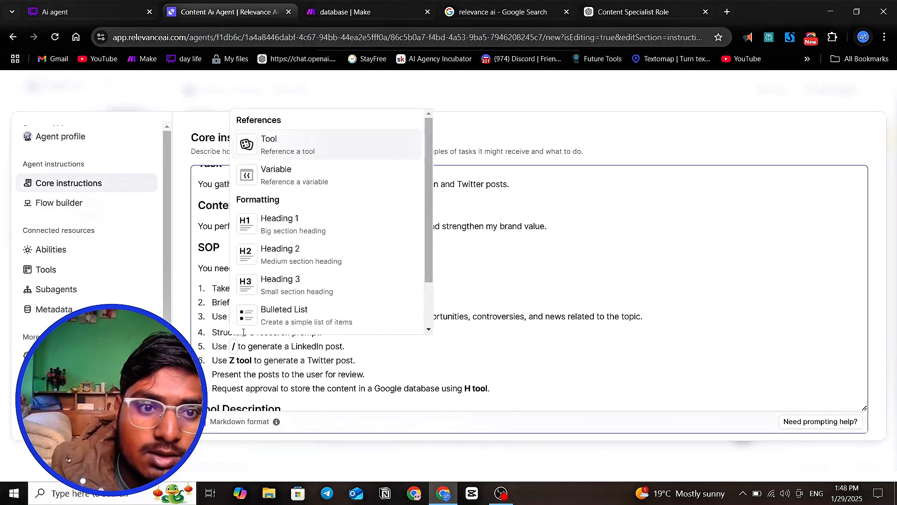
{"action": "left_click", "coordinate": [327, 149]}
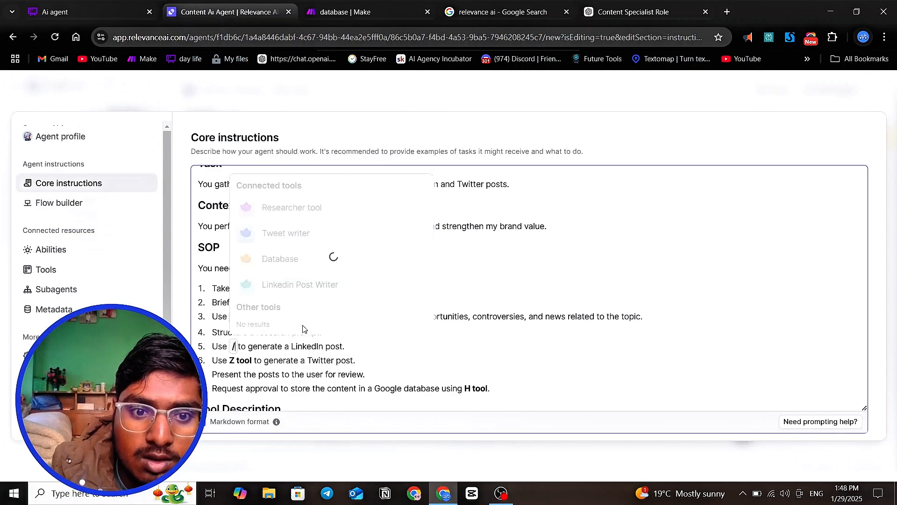
{"action": "left_click", "coordinate": [292, 286]}
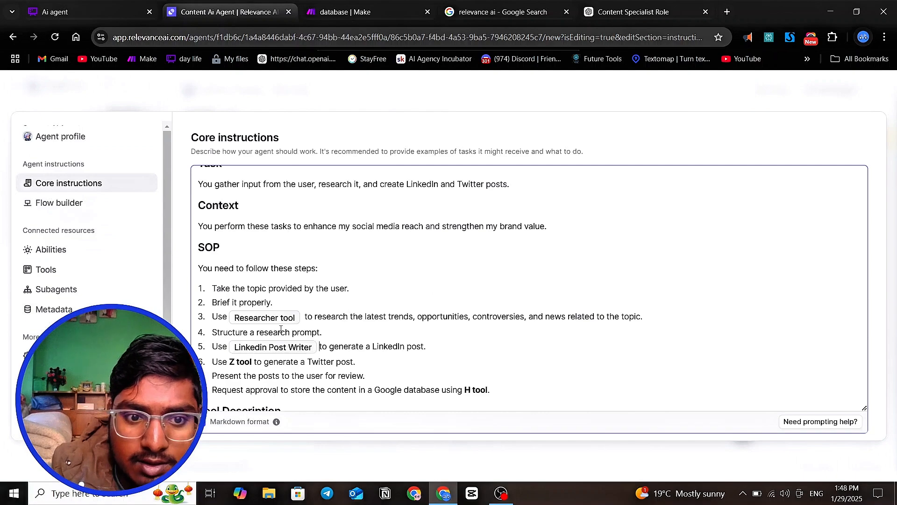
- Replace the "Z tool" placeholder in SOP step 6 with a reference to the Tweet writer tool
{"action": "left_click", "coordinate": [254, 361]}
{"action": "key", "text": "BackSpace"}
{"action": "key", "text": "BackSpace"}
{"action": "key", "text": "BackSpace"}
{"action": "key", "text": "BackSpace"}
{"action": "key", "text": "BackSpace"}
{"action": "key", "text": "BackSpace"}
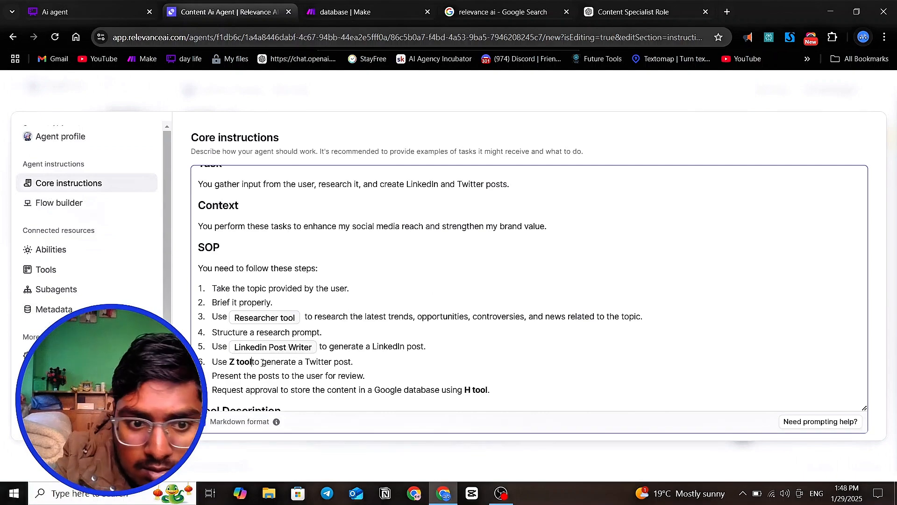
{"action": "key", "text": "BackSpace"}
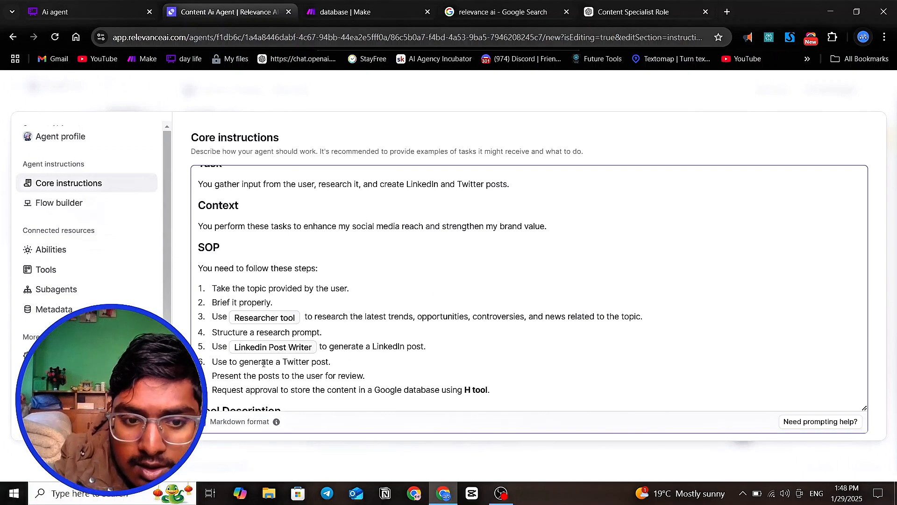
{"action": "type", "text": "/"}
{"action": "left_click", "coordinate": [289, 170]}
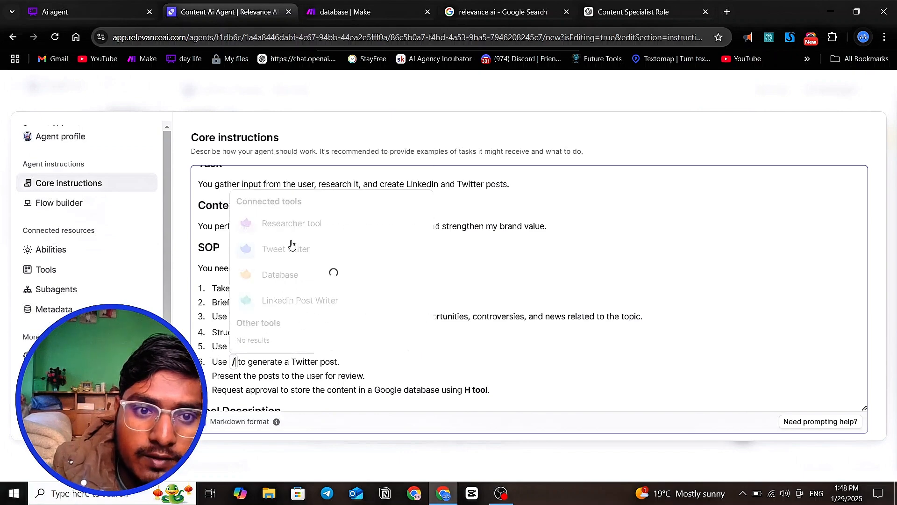
{"action": "left_click", "coordinate": [281, 252]}
- Replace the "H tool" placeholder in SOP step 8 with a reference to the Database tool
{"action": "scroll", "coordinate": [336, 357], "scroll_direction": "down", "scroll_amount": 3}
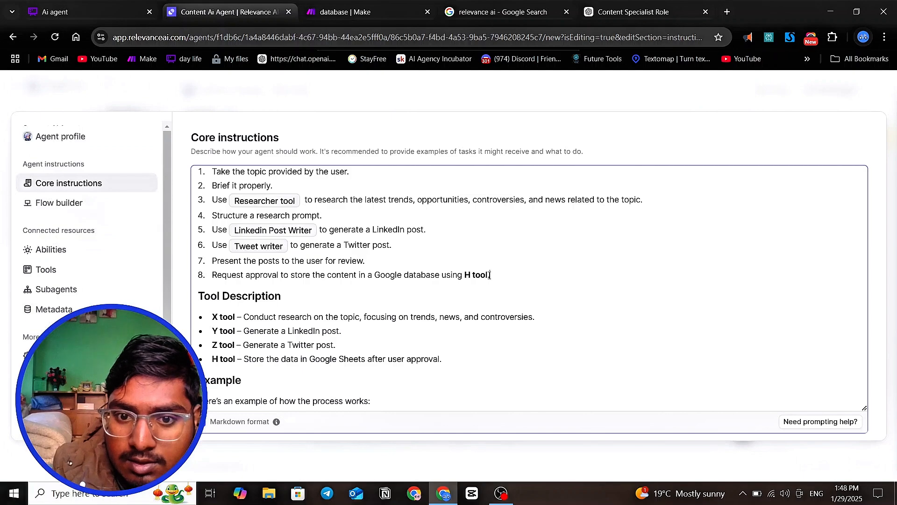
{"action": "left_click", "coordinate": [489, 274]}
{"action": "key", "text": "BackSpace"}
{"action": "key", "text": "BackSpace"}
{"action": "key", "text": "BackSpace"}
{"action": "key", "text": "BackSpace"}
{"action": "key", "text": "BackSpace"}
{"action": "key", "text": "BackSpace"}
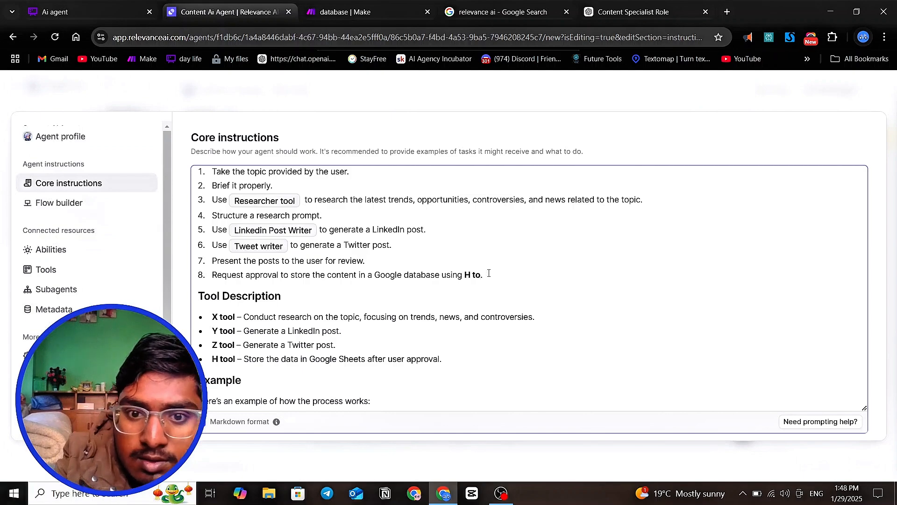
{"action": "type", "text": "/"}
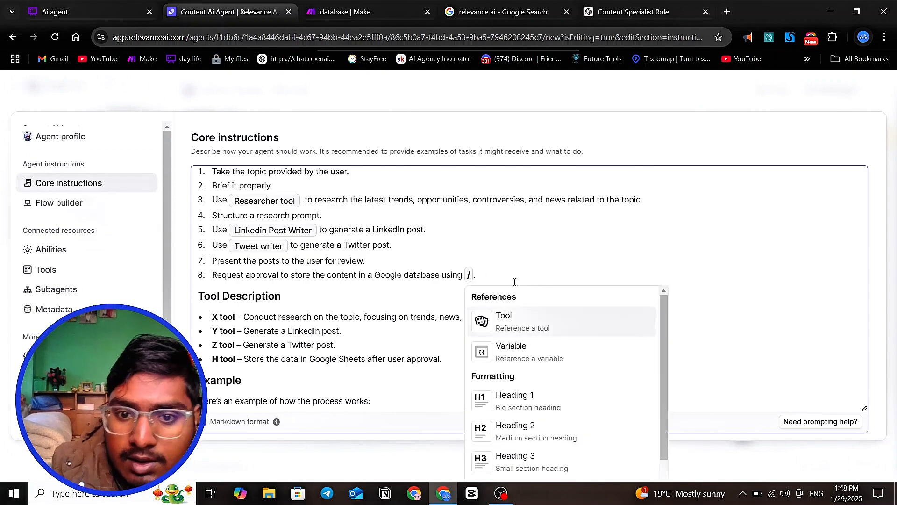
{"action": "left_click", "coordinate": [541, 332]}
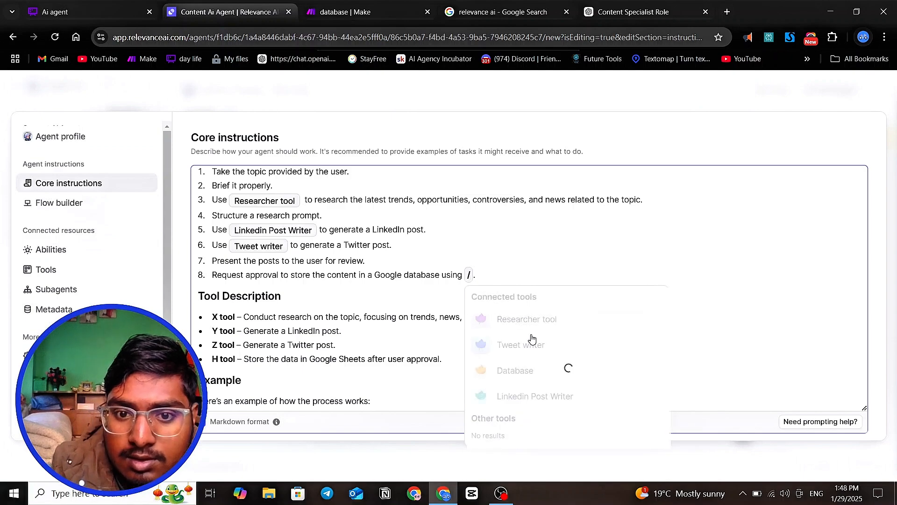
{"action": "left_click", "coordinate": [517, 370]}
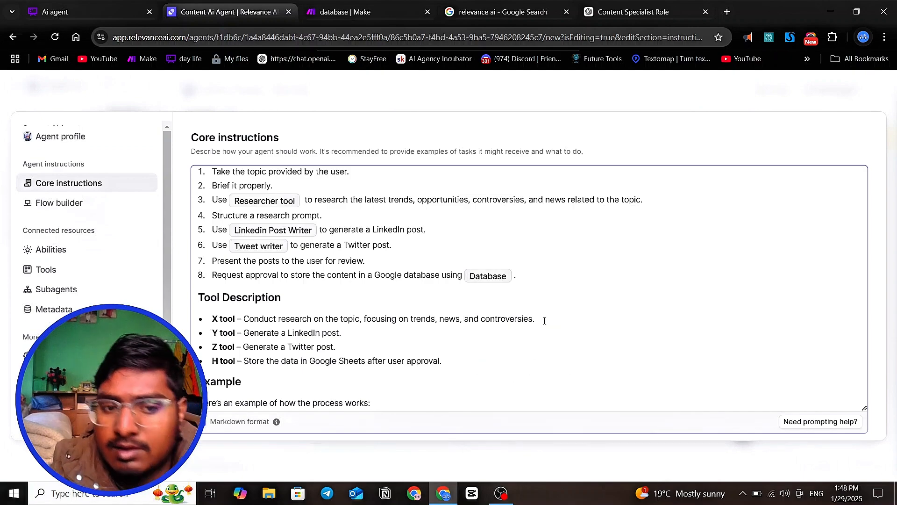
- Look through the core instructions, close the agent editor and go to the Content Ai Agent's new task prompt
{"action": "scroll", "coordinate": [544, 321], "scroll_direction": "up", "scroll_amount": 4}
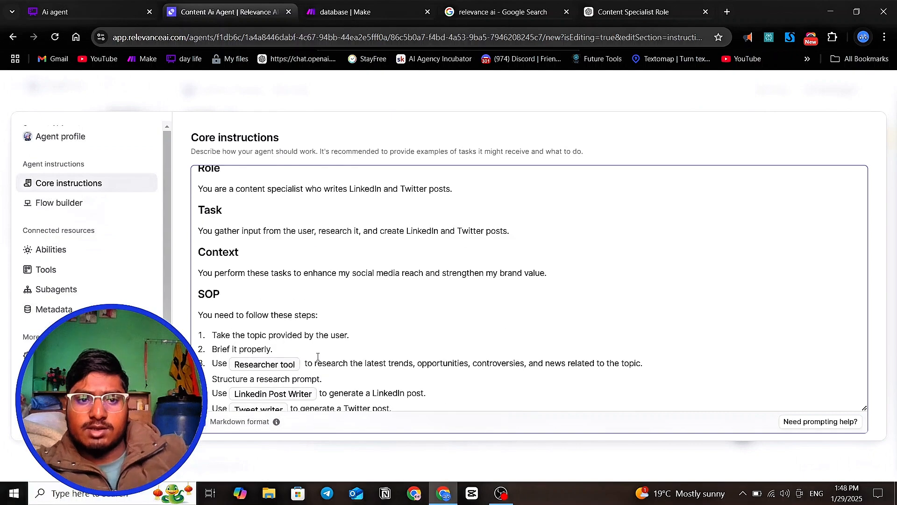
{"action": "scroll", "coordinate": [376, 305], "scroll_direction": "down", "scroll_amount": 5}
{"action": "scroll", "coordinate": [376, 306], "scroll_direction": "down", "scroll_amount": 5}
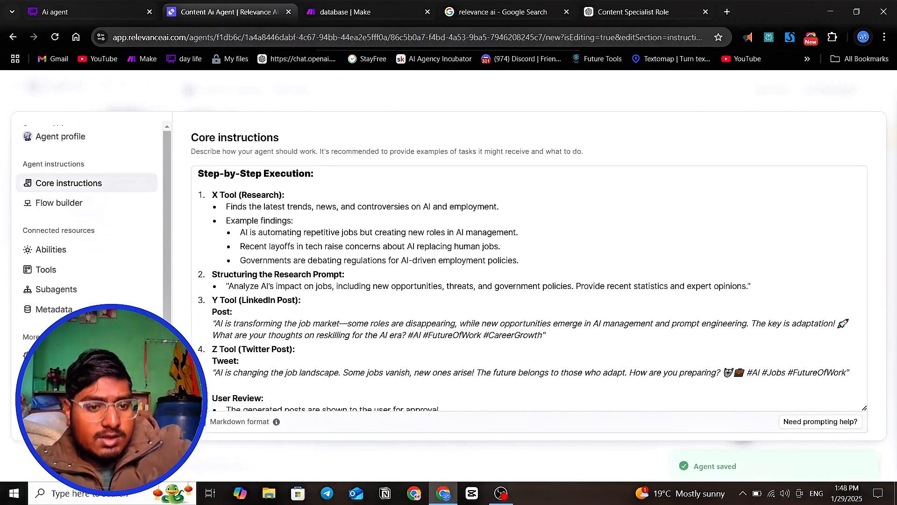
{"action": "left_click", "coordinate": [89, 86]}
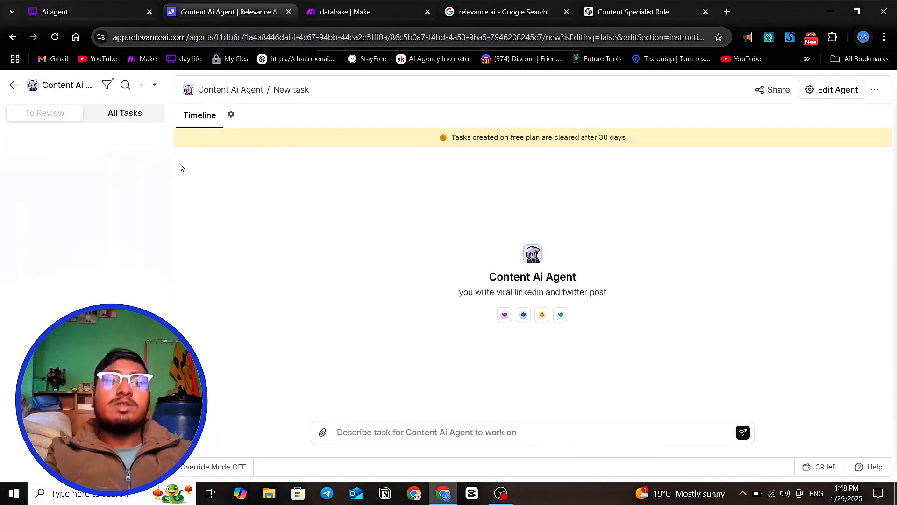
{"action": "left_click", "coordinate": [439, 430]}
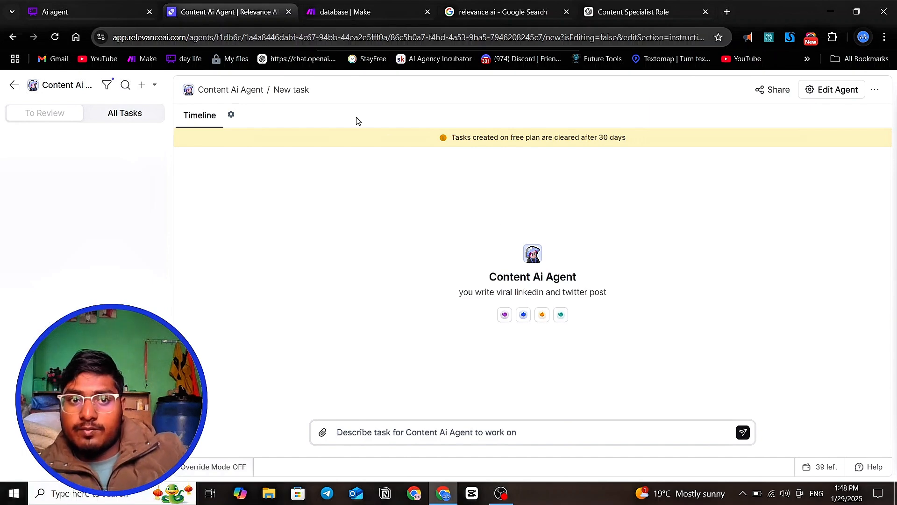
- View the database scenario in Make, and return to Relevance AI to open the overview of all agents
{"action": "left_click", "coordinate": [368, 12]}
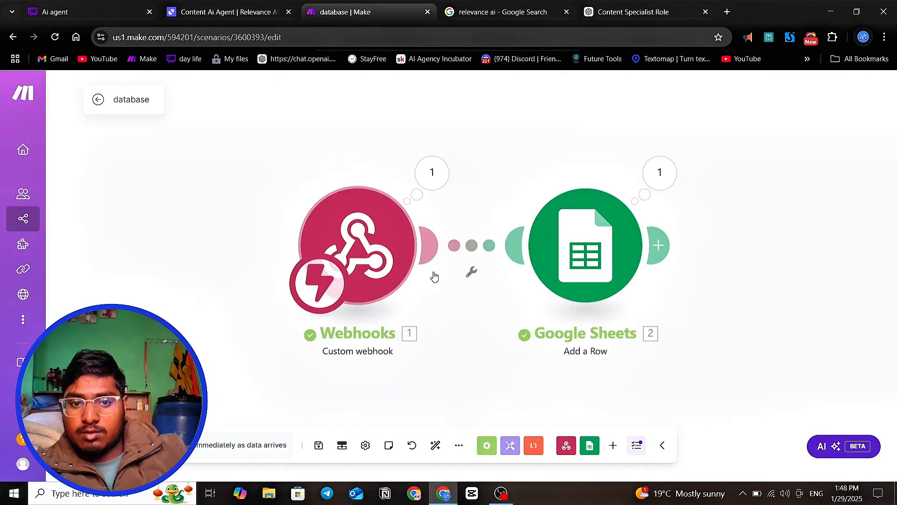
{"action": "left_click", "coordinate": [208, 10]}
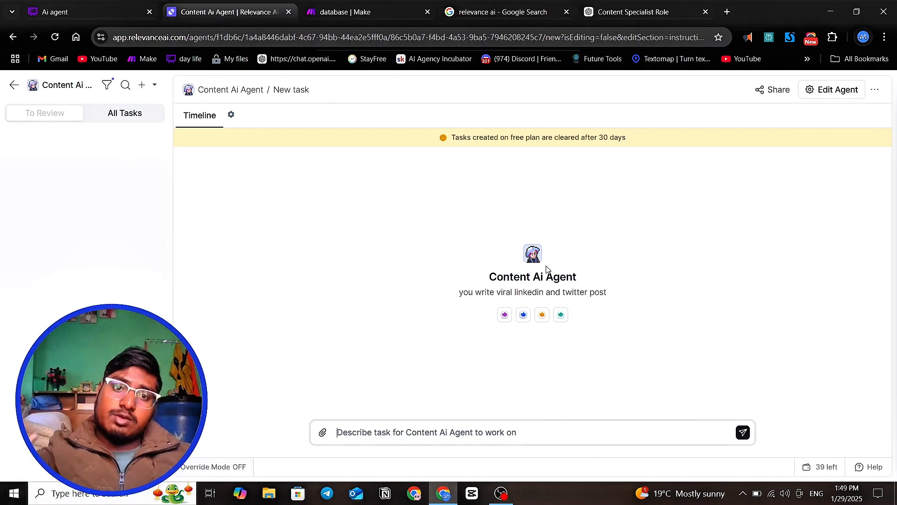
{"action": "left_click", "coordinate": [357, 15]}
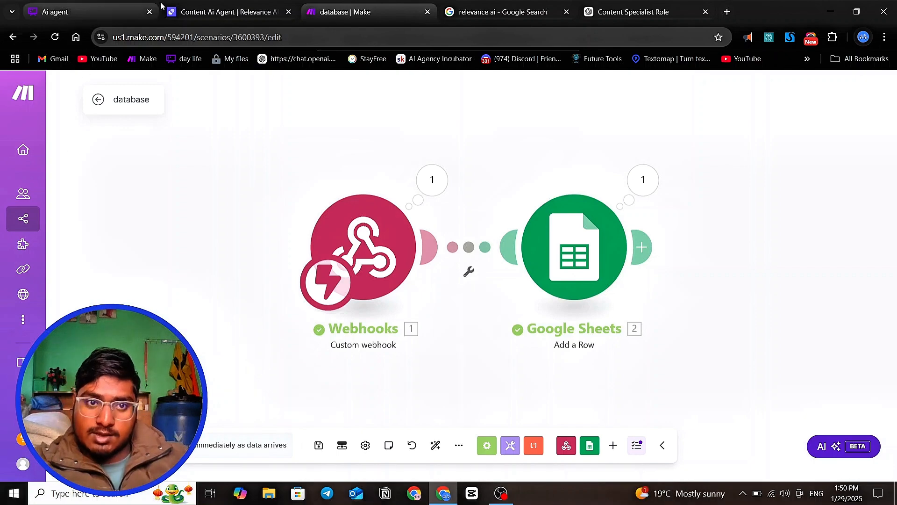
{"action": "left_click", "coordinate": [212, 12]}
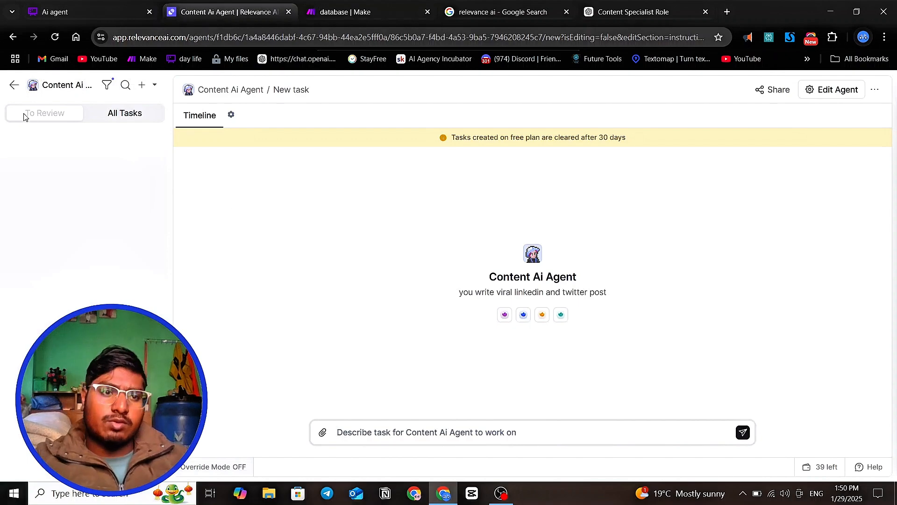
{"action": "left_click", "coordinate": [10, 87]}
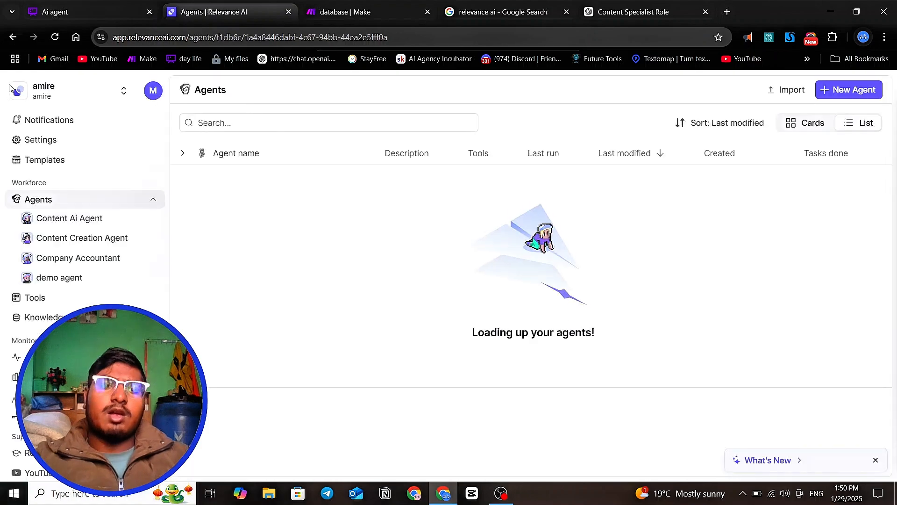